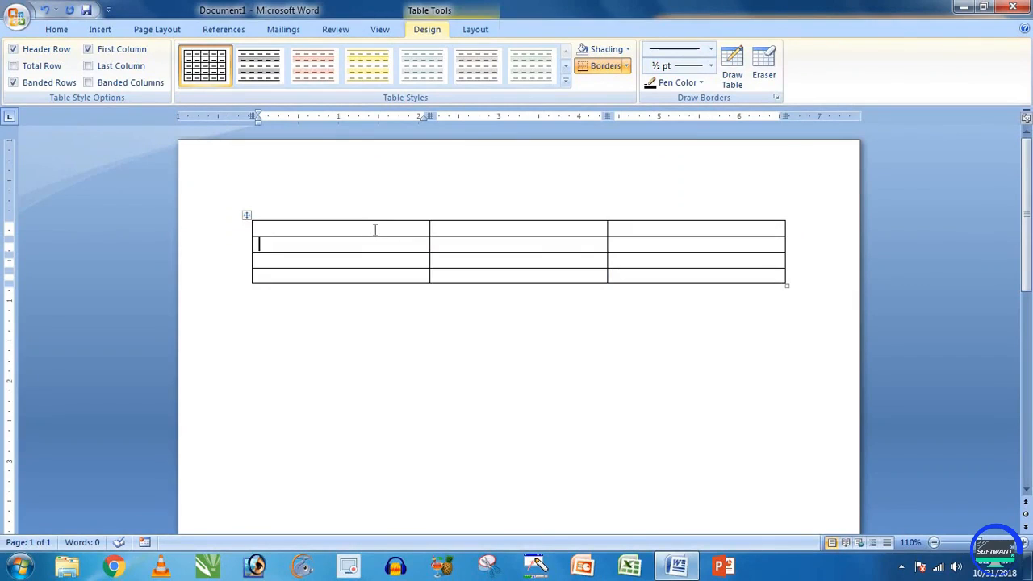
Step: Select the whole three-column table with Ctrl+A and delete it
{"action": "left_click_drag", "start_coordinate": [371, 228], "coordinate": [369, 274]}
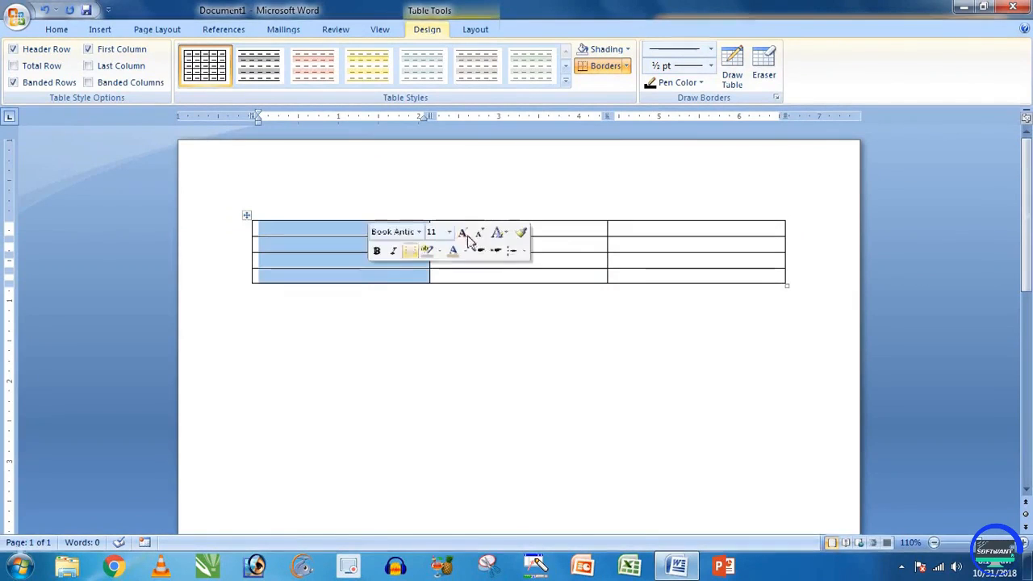
{"action": "left_click_drag", "start_coordinate": [584, 229], "coordinate": [580, 272]}
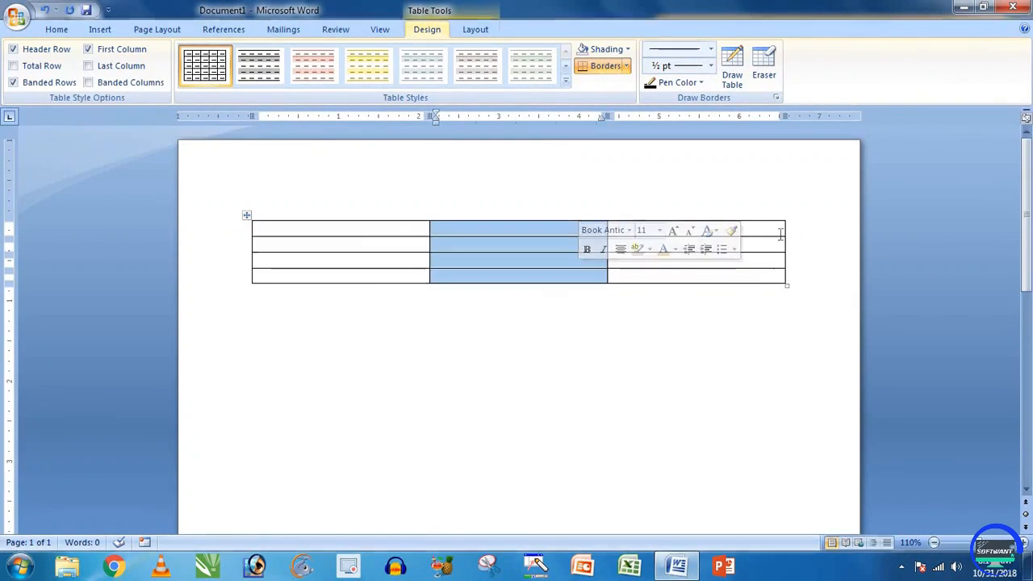
{"action": "left_click_drag", "start_coordinate": [694, 228], "coordinate": [680, 277]}
{"action": "left_click", "coordinate": [533, 260]}
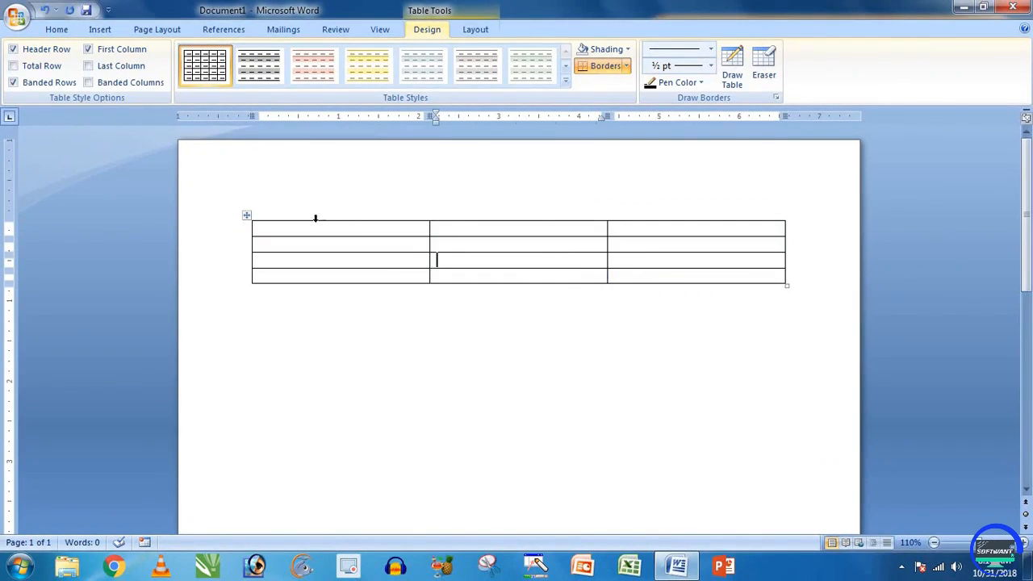
{"action": "left_click_drag", "start_coordinate": [402, 225], "coordinate": [676, 237]}
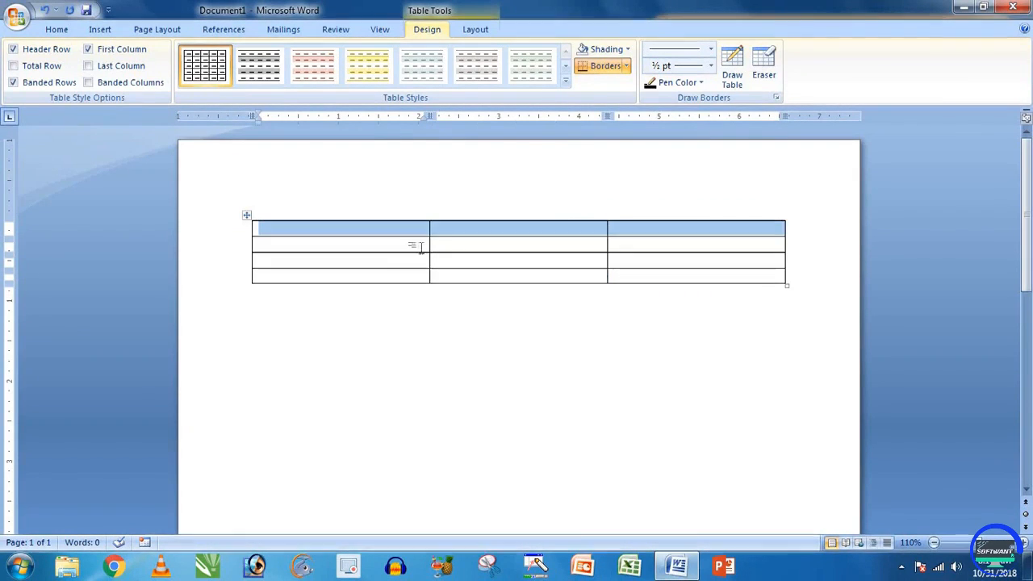
{"action": "left_click", "coordinate": [398, 239]}
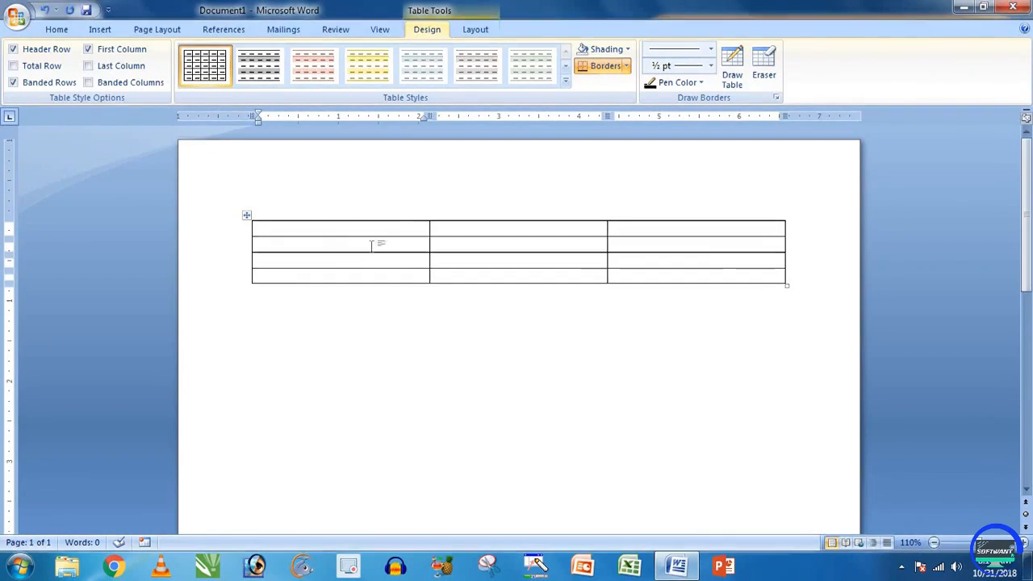
{"action": "left_click", "coordinate": [440, 237]}
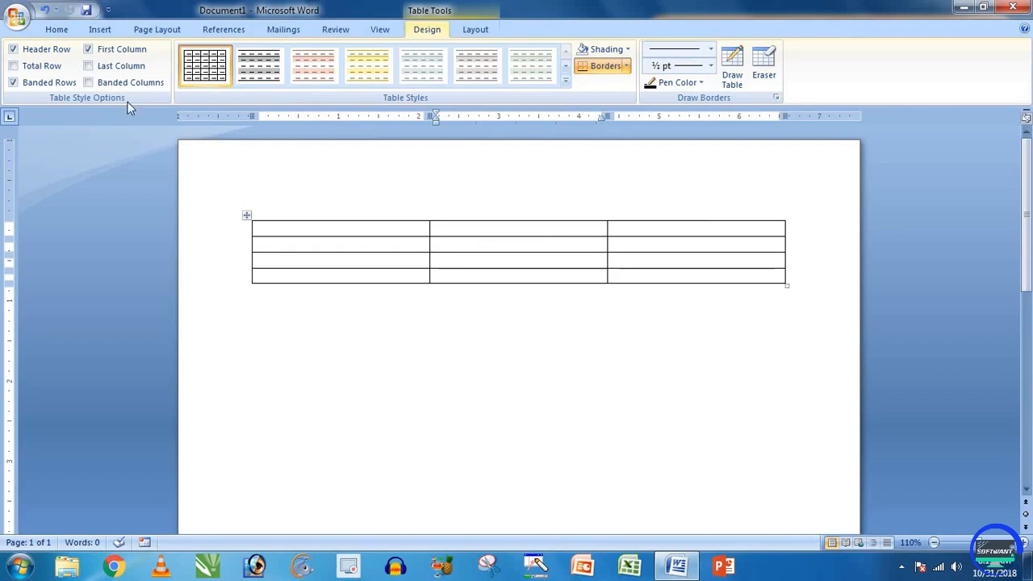
{"action": "left_click", "coordinate": [347, 218]}
{"action": "left_click", "coordinate": [341, 293]}
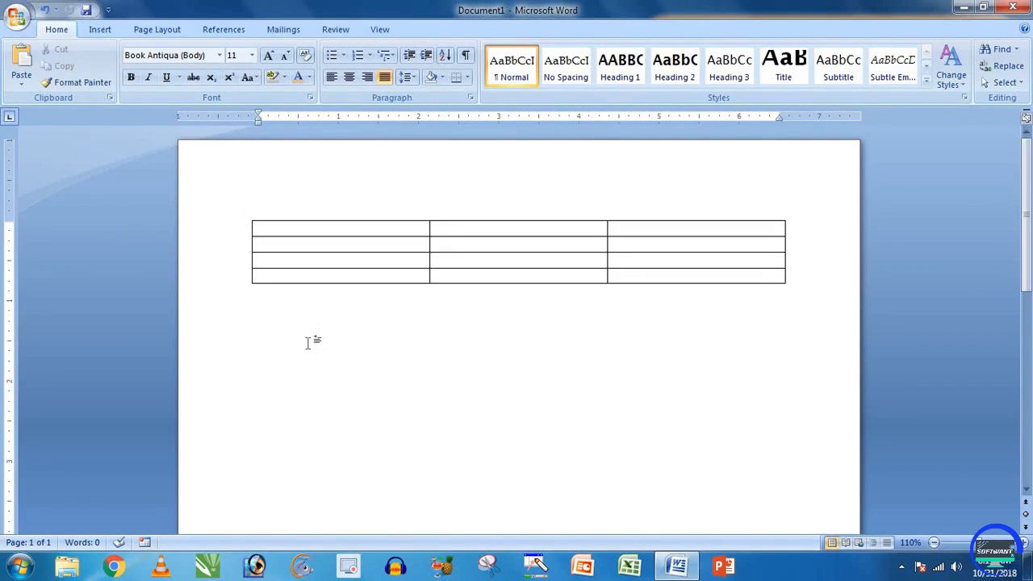
{"action": "key", "text": "ctrl+a"}
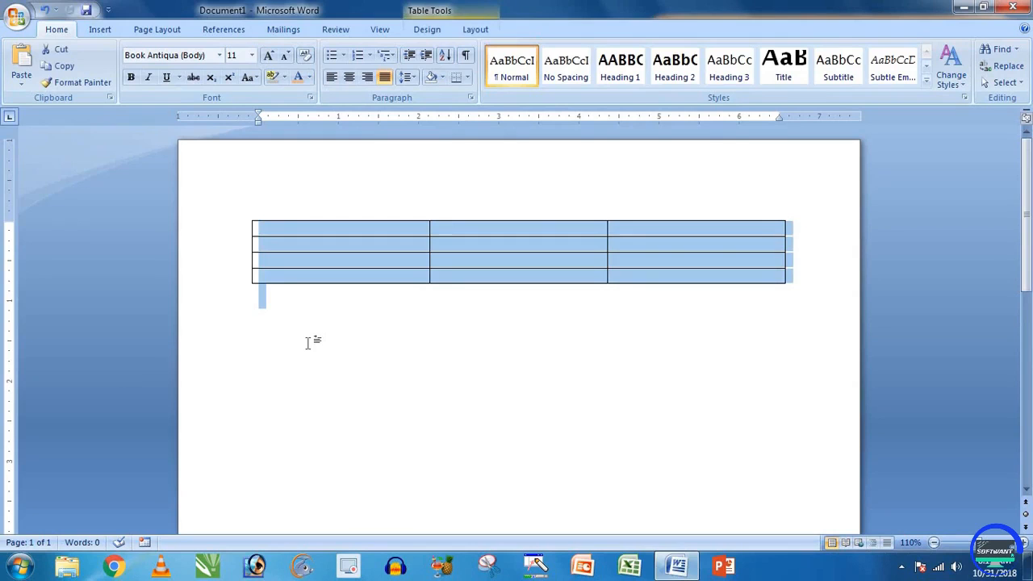
{"action": "key", "text": "Delete"}
Step: Insert a new table of 4 columns and 6 rows from the Table grid
{"action": "left_click", "coordinate": [100, 29]}
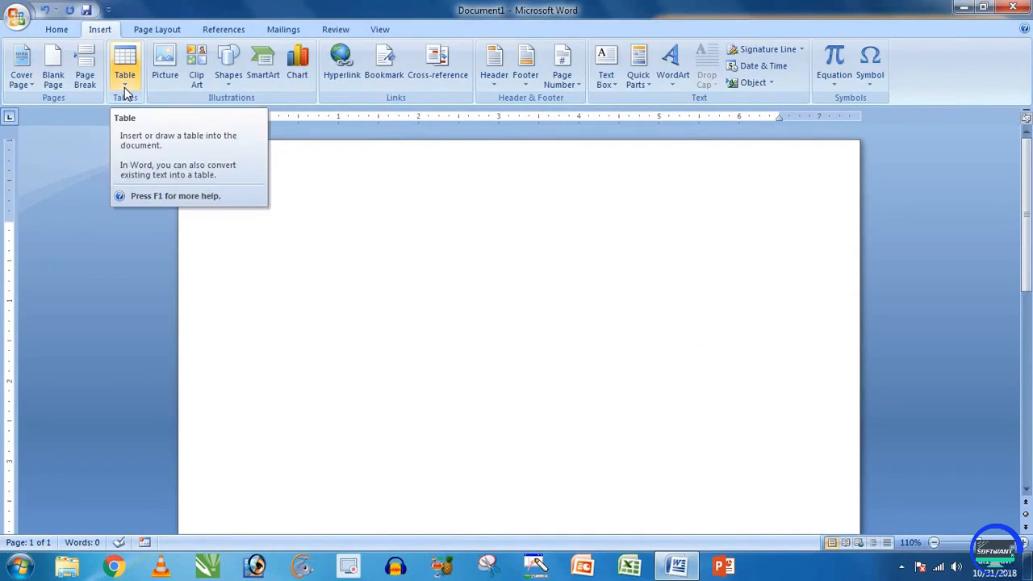
{"action": "left_click", "coordinate": [125, 89]}
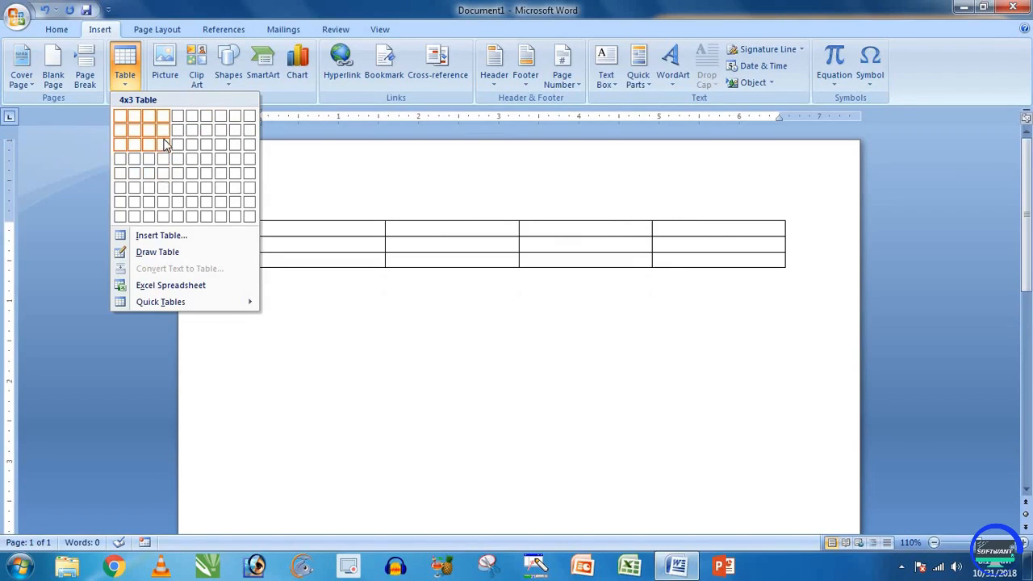
{"action": "left_click", "coordinate": [165, 188]}
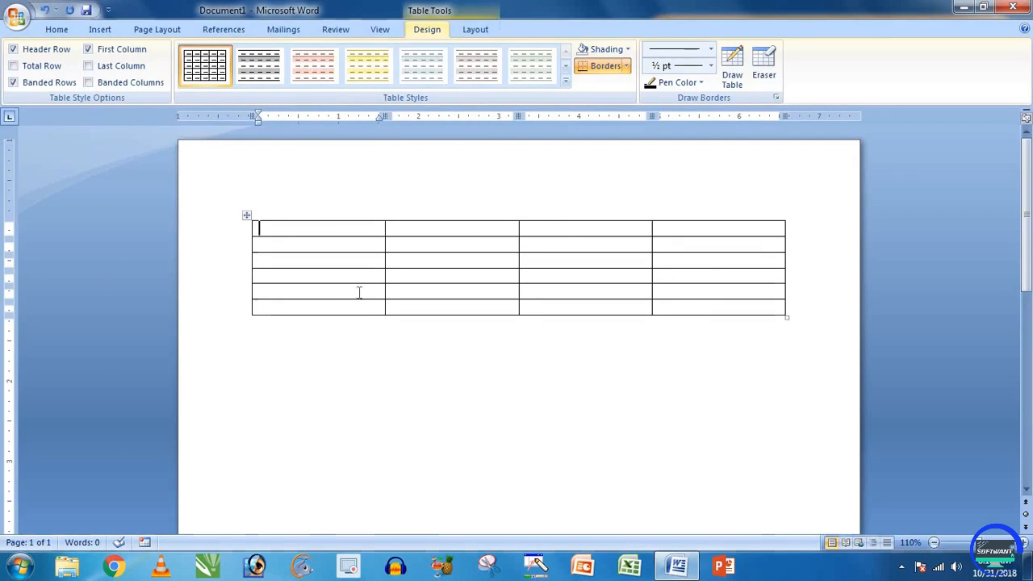
Step: Place the caret inside the four-column table and show the Table Tools Layout commands
{"action": "left_click", "coordinate": [247, 216]}
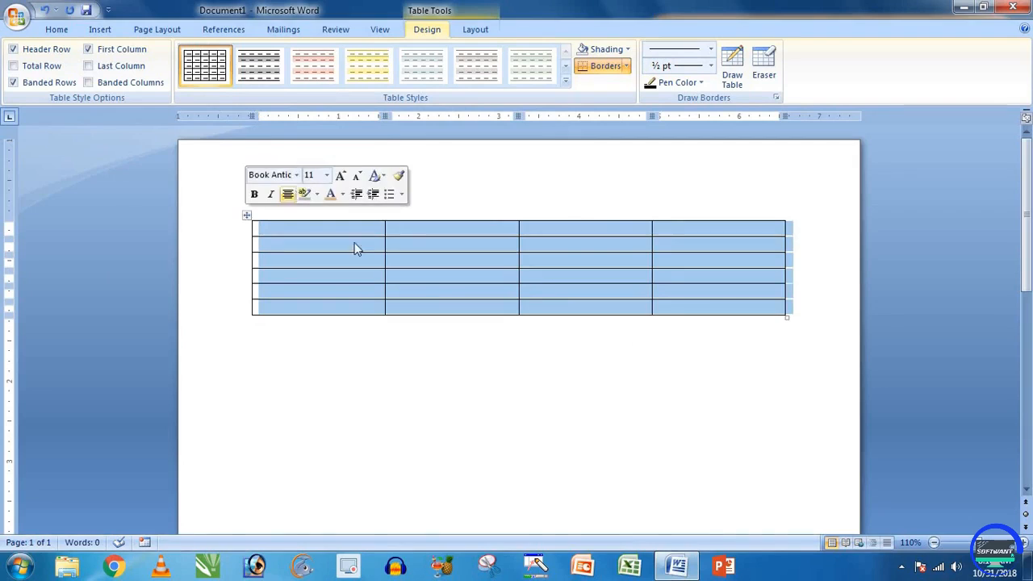
{"action": "left_click", "coordinate": [378, 212]}
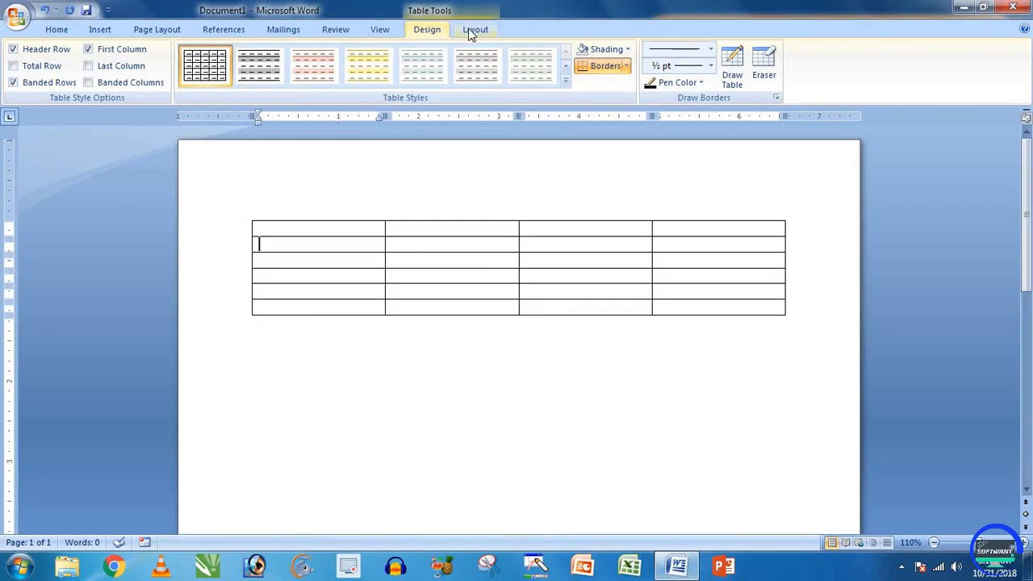
{"action": "left_click", "coordinate": [474, 30]}
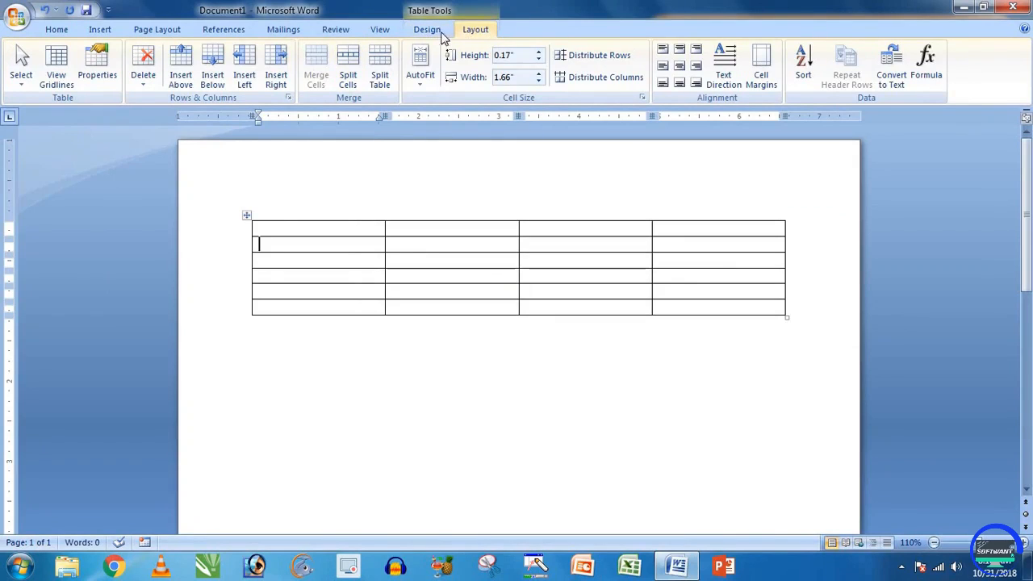
{"action": "left_click", "coordinate": [434, 352]}
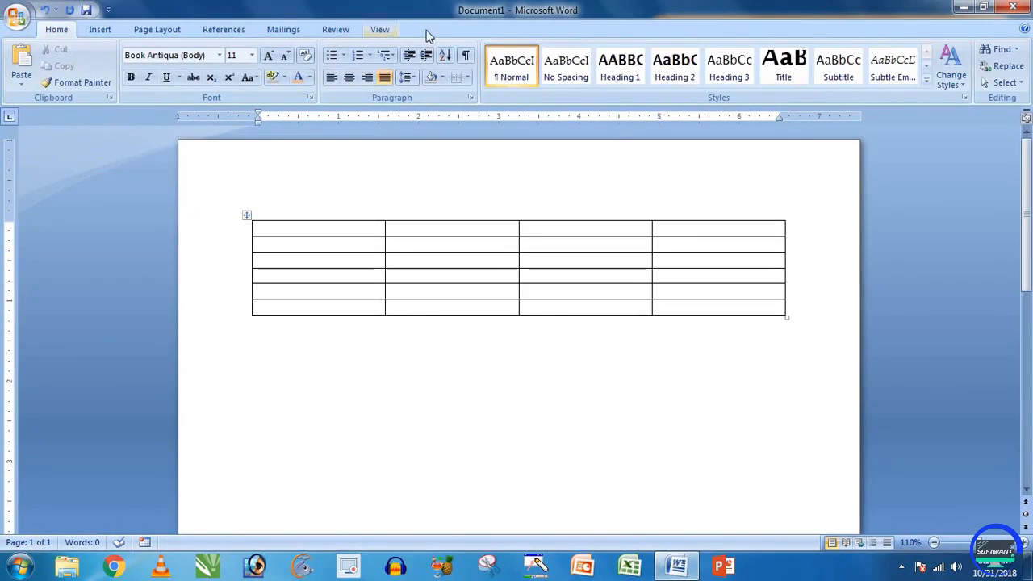
{"action": "left_click", "coordinate": [357, 244]}
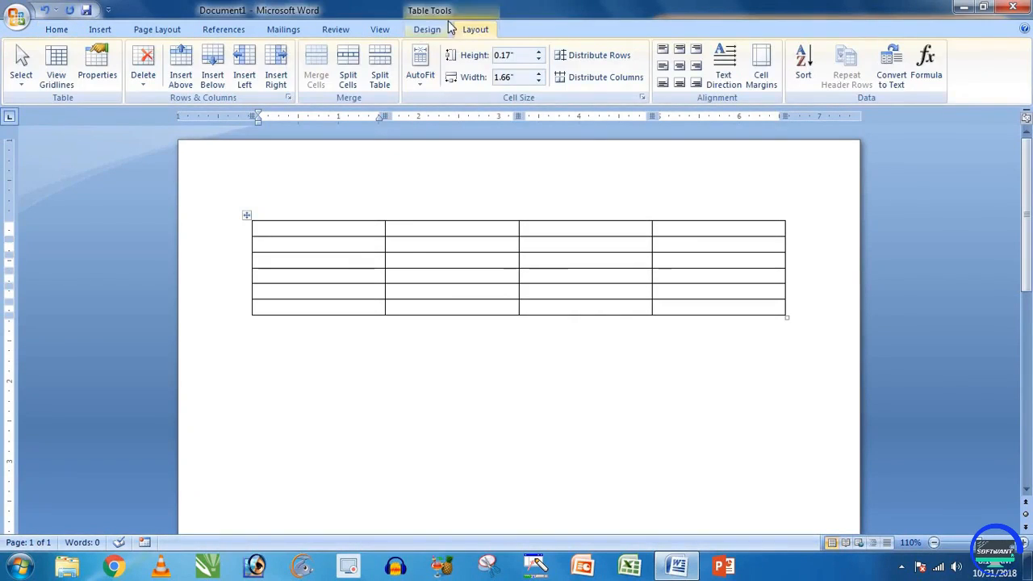
{"action": "left_click", "coordinate": [464, 242]}
{"action": "left_click", "coordinate": [570, 230]}
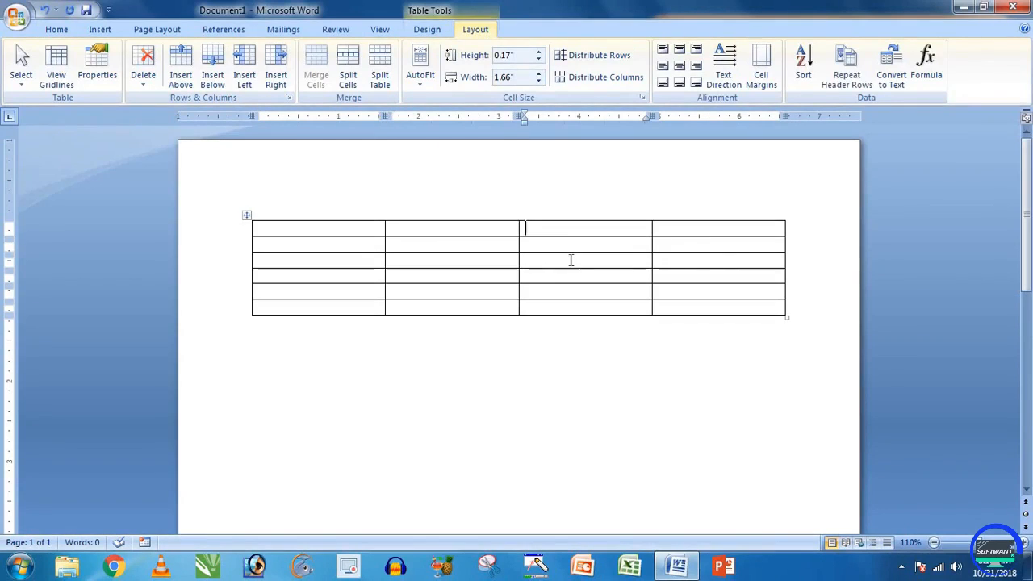
{"action": "left_click", "coordinate": [570, 260]}
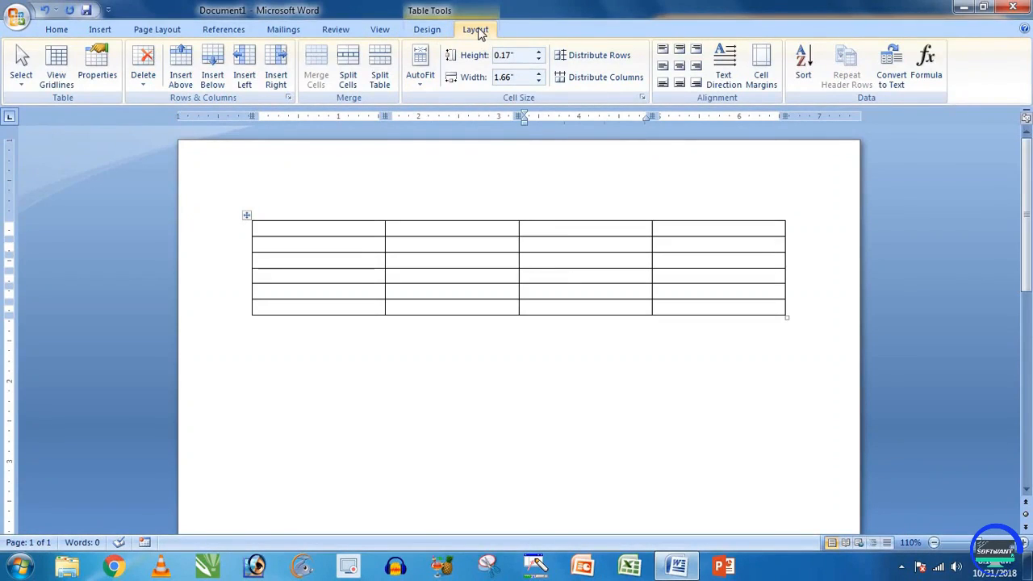
Step: Delete the entire table with Delete > Delete Table
{"action": "left_click", "coordinate": [145, 79]}
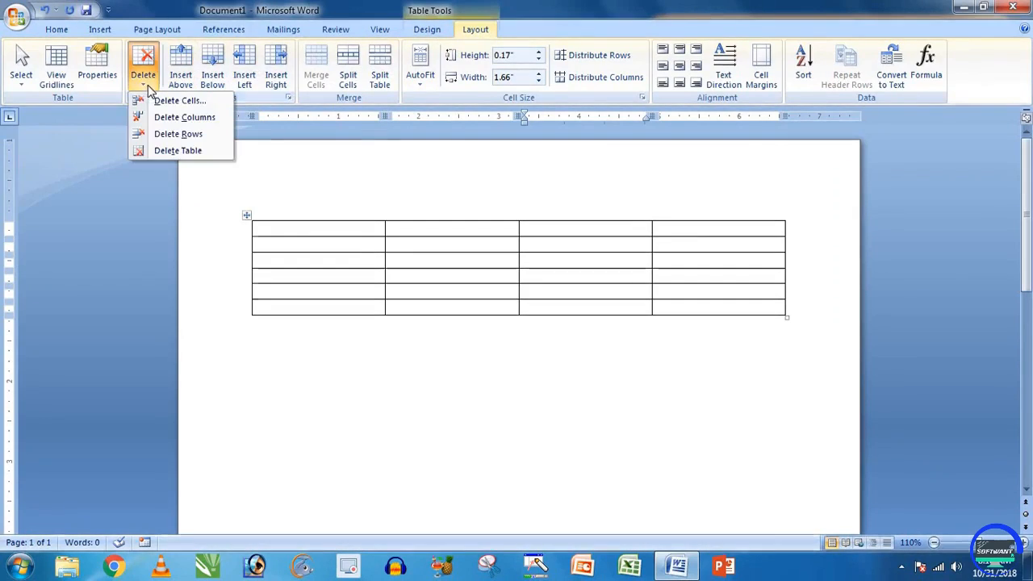
{"action": "left_click", "coordinate": [178, 151]}
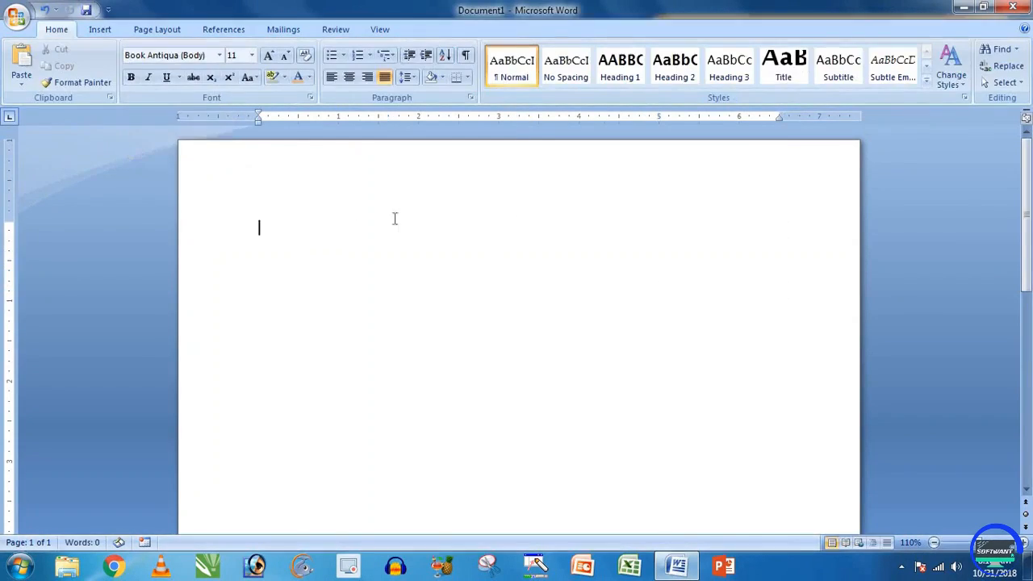
{"action": "left_click", "coordinate": [100, 29]}
Step: Create a 10-column by 15-row table through the Insert Table dialog
{"action": "left_click", "coordinate": [128, 94]}
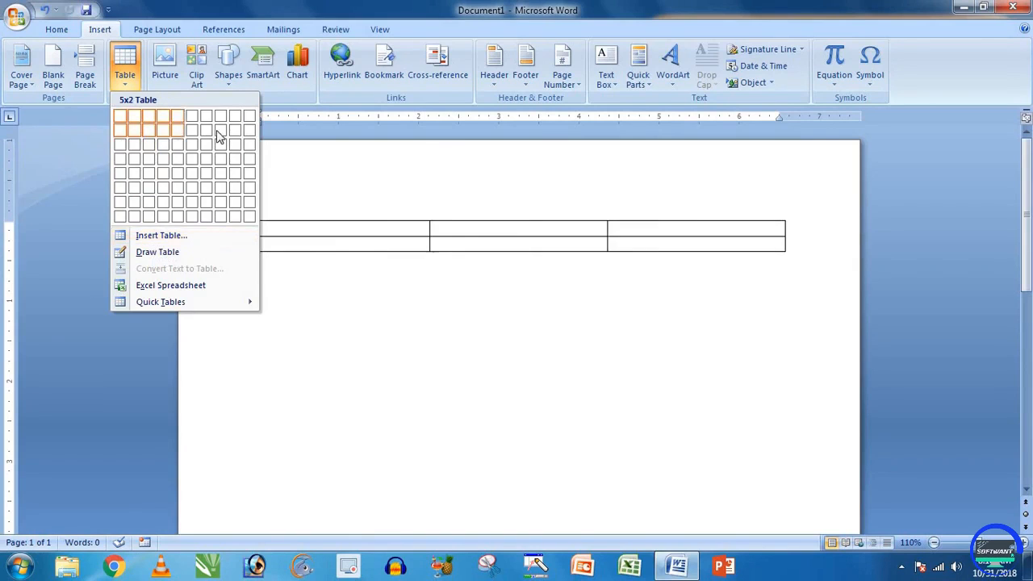
{"action": "left_click", "coordinate": [165, 239]}
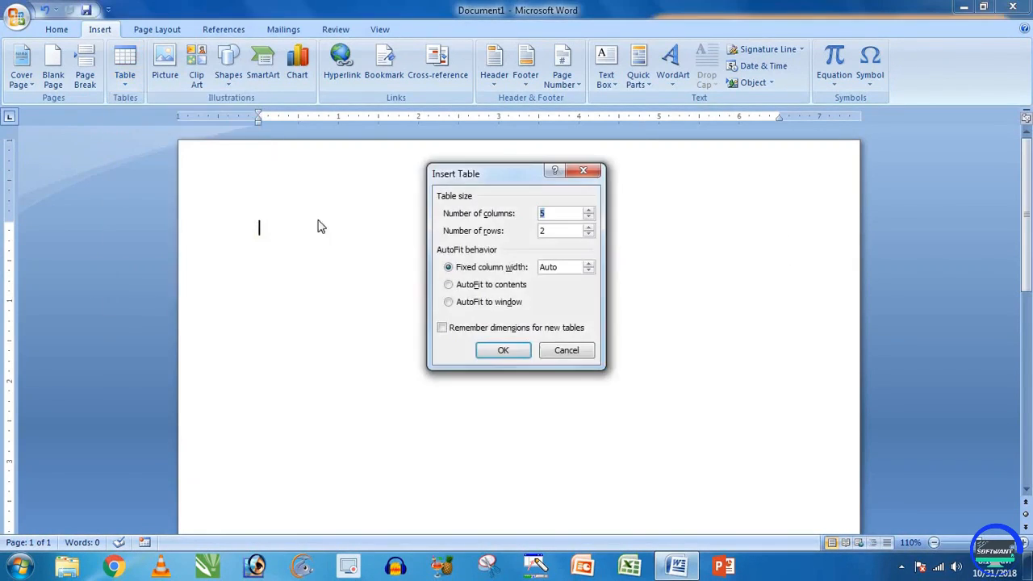
{"action": "left_click_drag", "start_coordinate": [455, 172], "coordinate": [401, 171]}
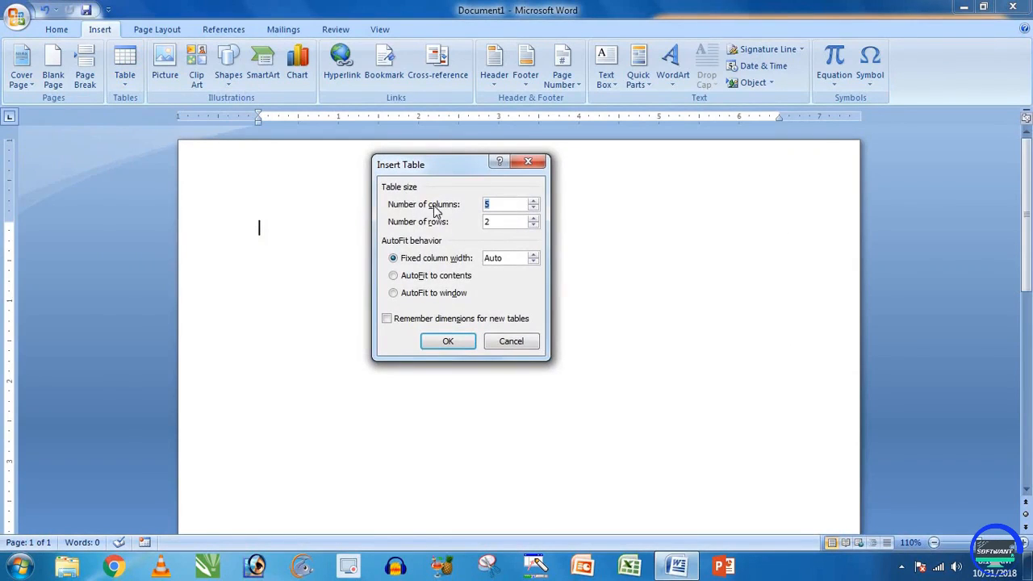
{"action": "left_click_drag", "start_coordinate": [468, 173], "coordinate": [831, 176]}
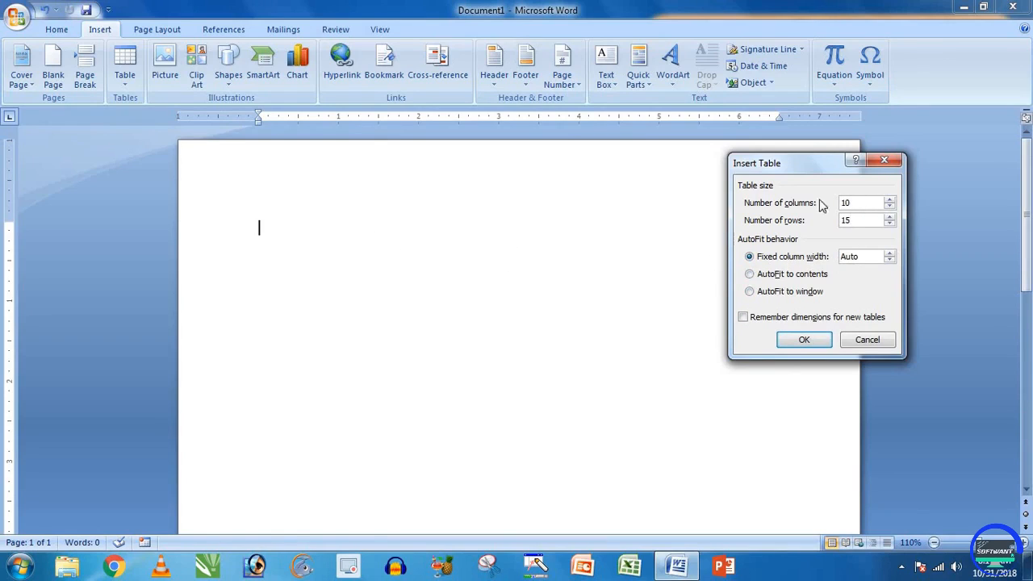
{"action": "left_click", "coordinate": [803, 340]}
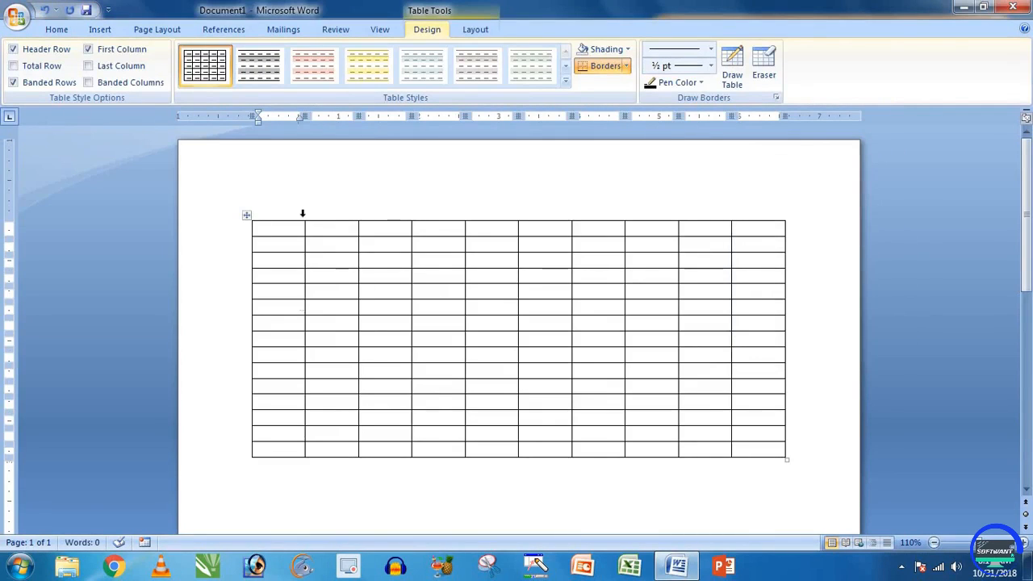
Step: Type scratch text into the first five cells of row 1
{"action": "left_click", "coordinate": [426, 215]}
{"action": "left_click", "coordinate": [383, 226]}
{"action": "left_click", "coordinate": [295, 230]}
{"action": "type", "text": "lkdsjf"}
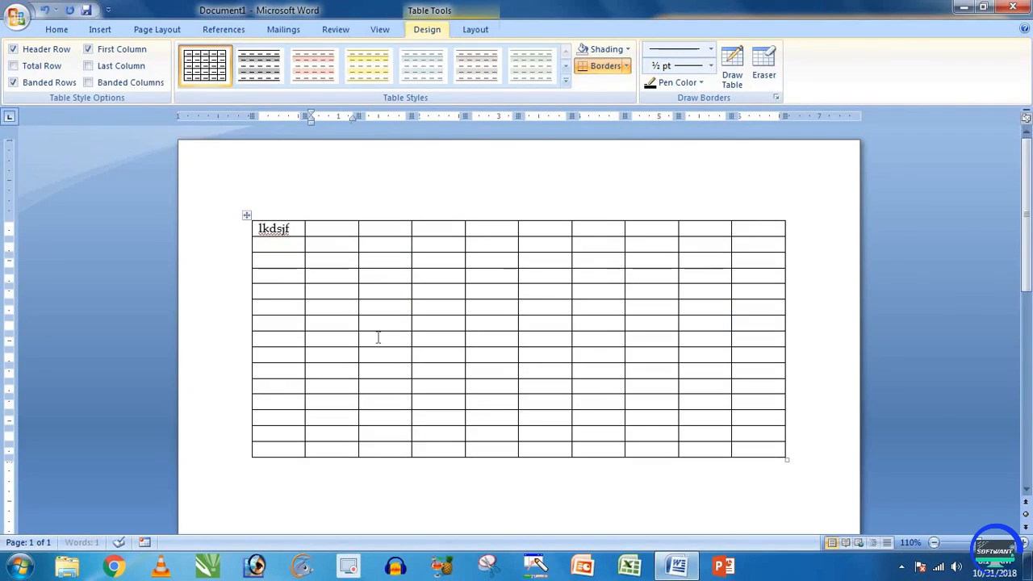
{"action": "key", "text": "Tab"}
{"action": "type", "text": "lfkjdf"}
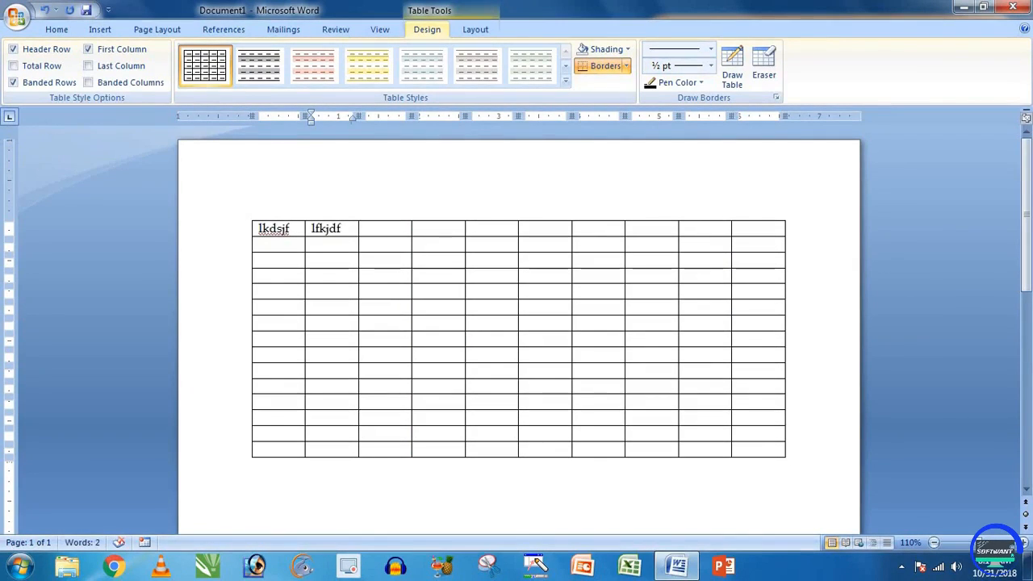
{"action": "key", "text": "Tab"}
{"action": "type", "text": "dlfjs"}
{"action": "key", "text": "Tab"}
{"action": "type", "text": "dslfjf"}
{"action": "key", "text": "Tab"}
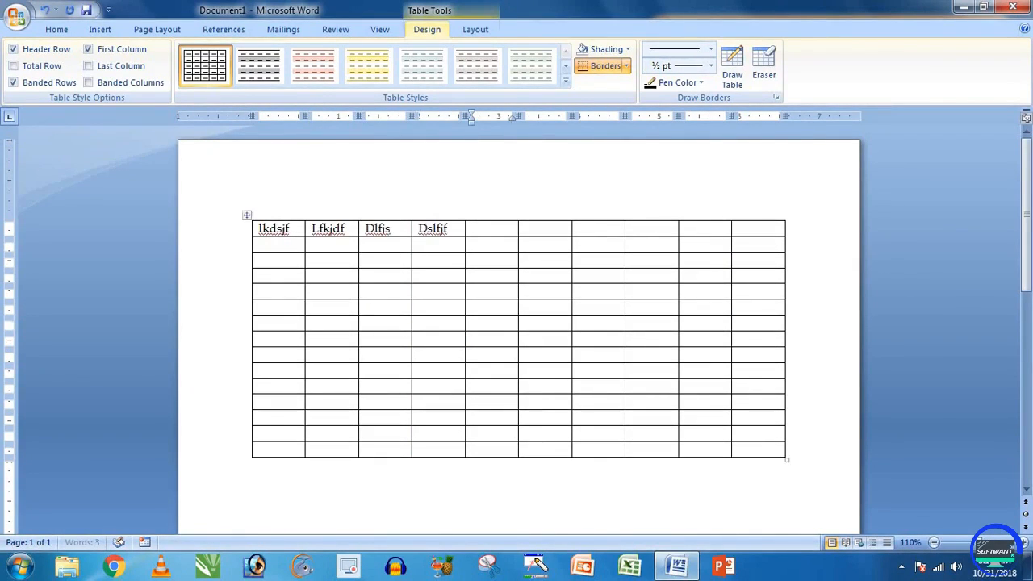
{"action": "type", "text": "ljfsjf"}
{"action": "key", "text": "Tab"}
{"action": "key", "text": "Tab"}
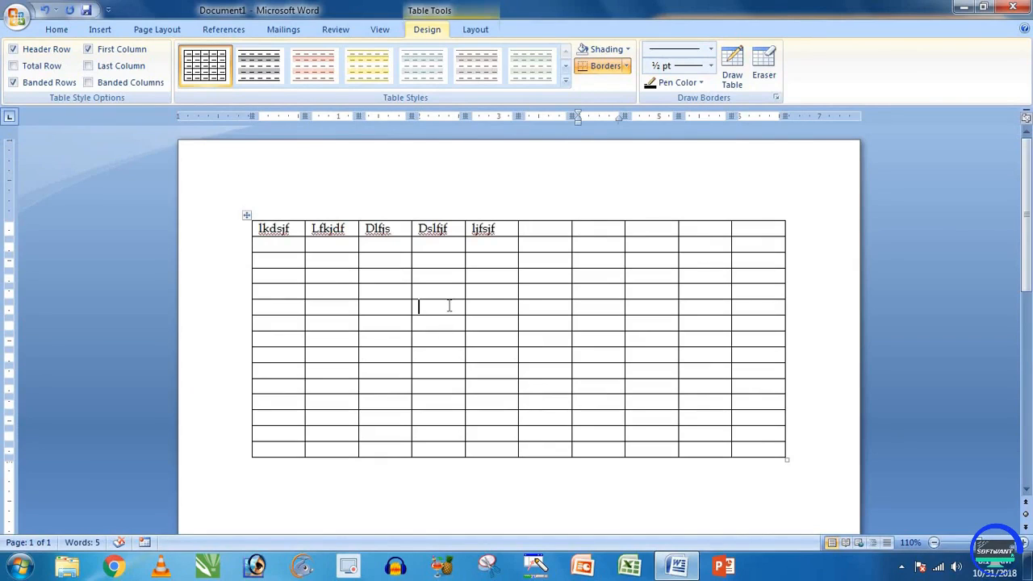
Step: Type 'df' into several more cells across columns 6 to 8
{"action": "type", "text": "df"}
{"action": "left_click", "coordinate": [530, 294]}
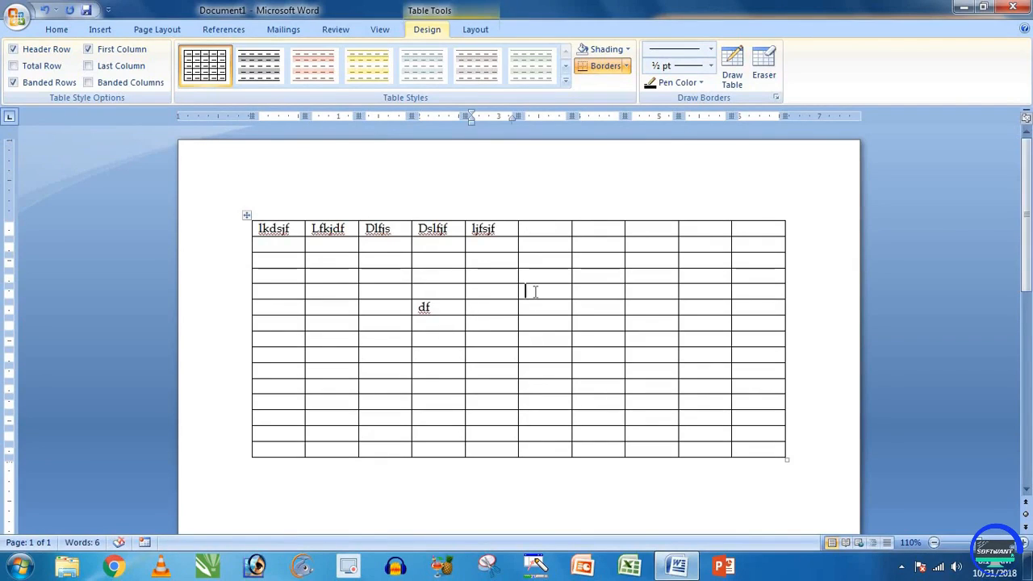
{"action": "type", "text": "df"}
{"action": "left_click", "coordinate": [586, 291]}
{"action": "type", "text": "df"}
{"action": "left_click", "coordinate": [632, 276]}
{"action": "type", "text": "df"}
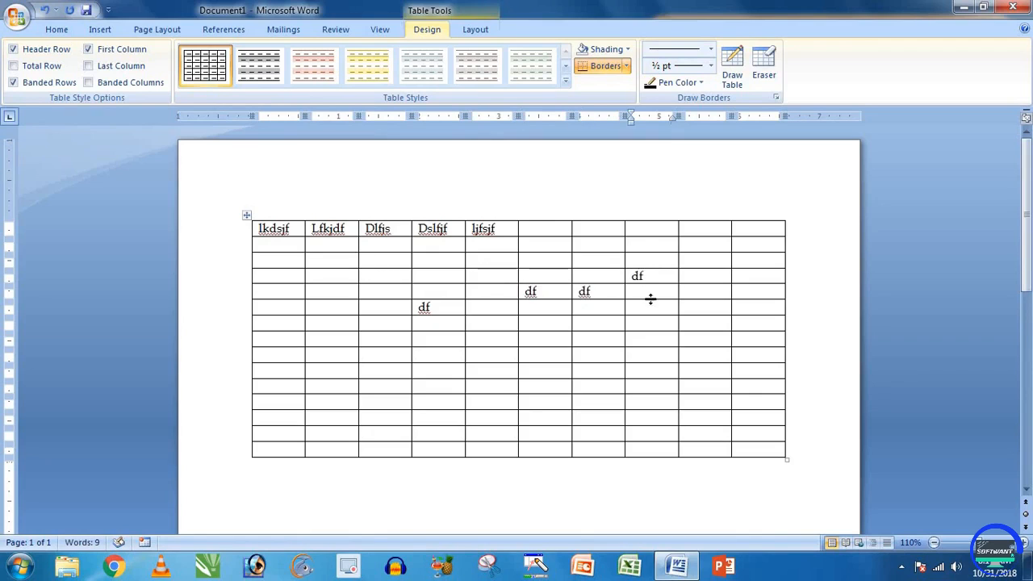
{"action": "left_click", "coordinate": [650, 295]}
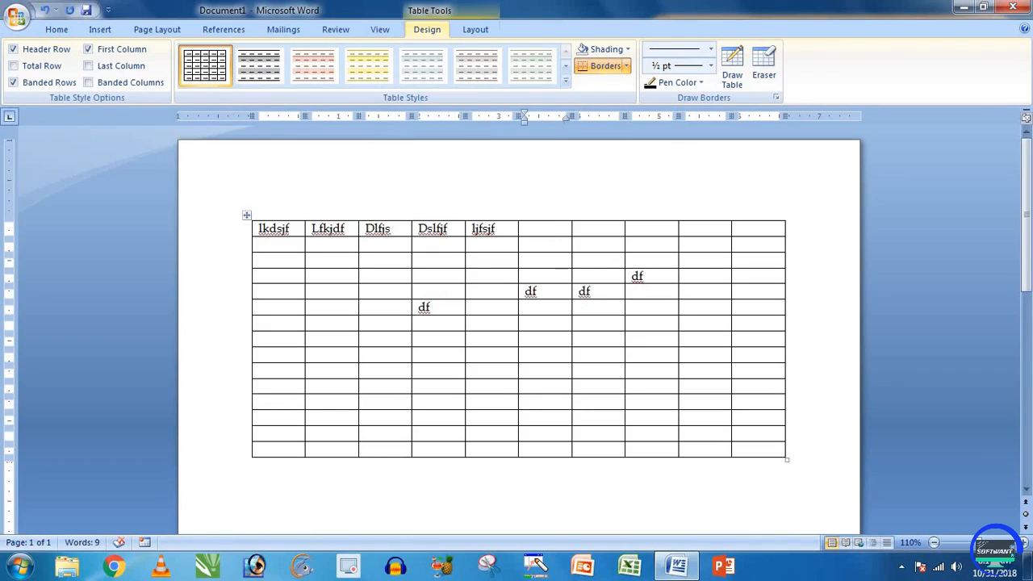
{"action": "type", "text": "df"}
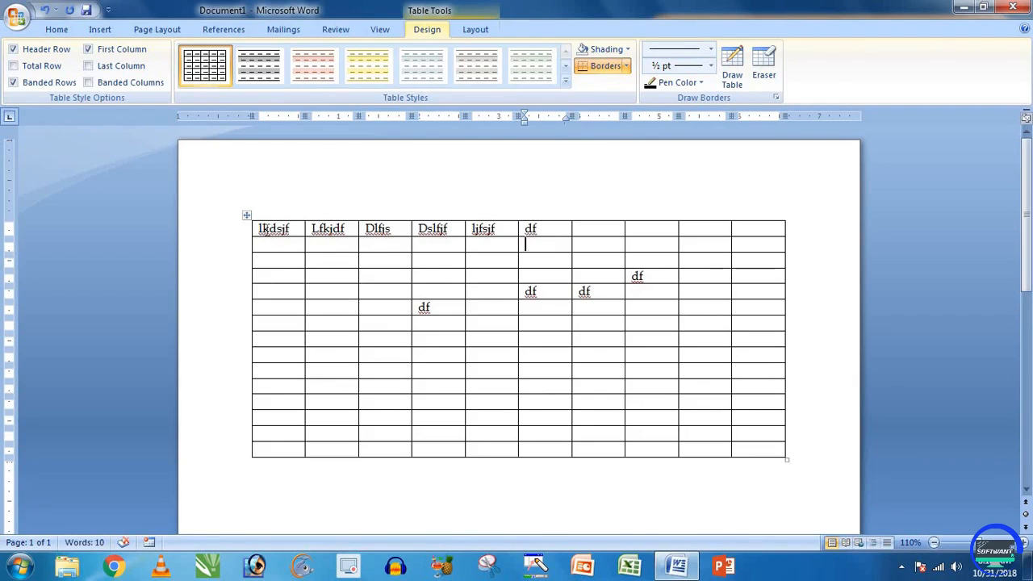
Step: Select the block of filled cells and delete all the scratch text
{"action": "key", "text": "ctrl+a"}
{"action": "left_click_drag", "start_coordinate": [255, 230], "coordinate": [662, 328]}
{"action": "key", "text": "Delete"}
{"action": "left_click", "coordinate": [284, 228]}
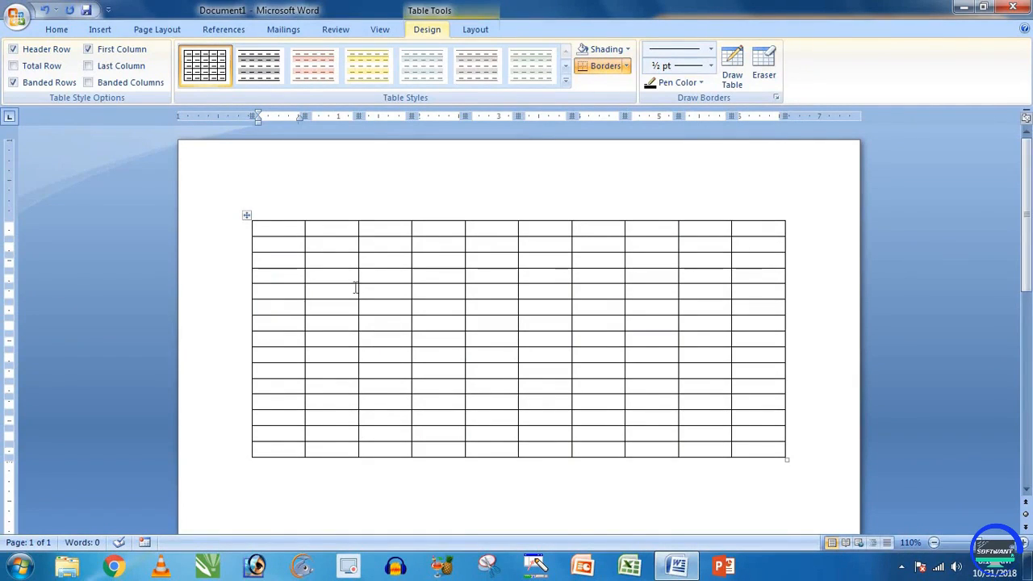
Step: Enter S.n and Name in the first two header cells
{"action": "type", "text": "S>"}
{"action": "key", "text": "BackSpace"}
{"action": "key", "text": "BackSpace"}
{"action": "type", "text": ".n"}
{"action": "left_click", "coordinate": [355, 288]}
{"action": "type", "text": "Name"}
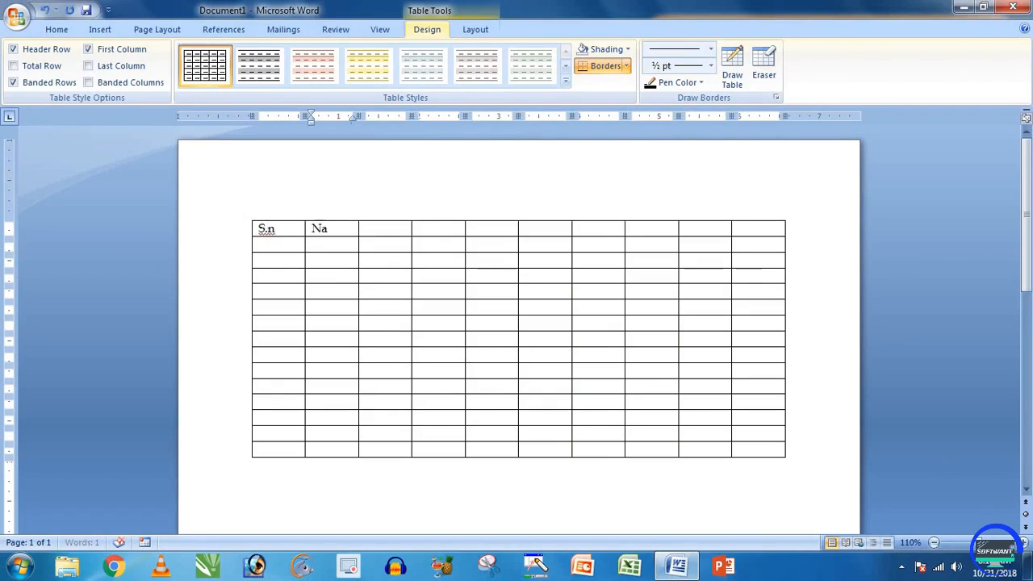
{"action": "key", "text": "Tab"}
Step: Enter Fathers, Mother, Mo. and Email in the next four header cells
{"action": "type", "text": "Fathers"}
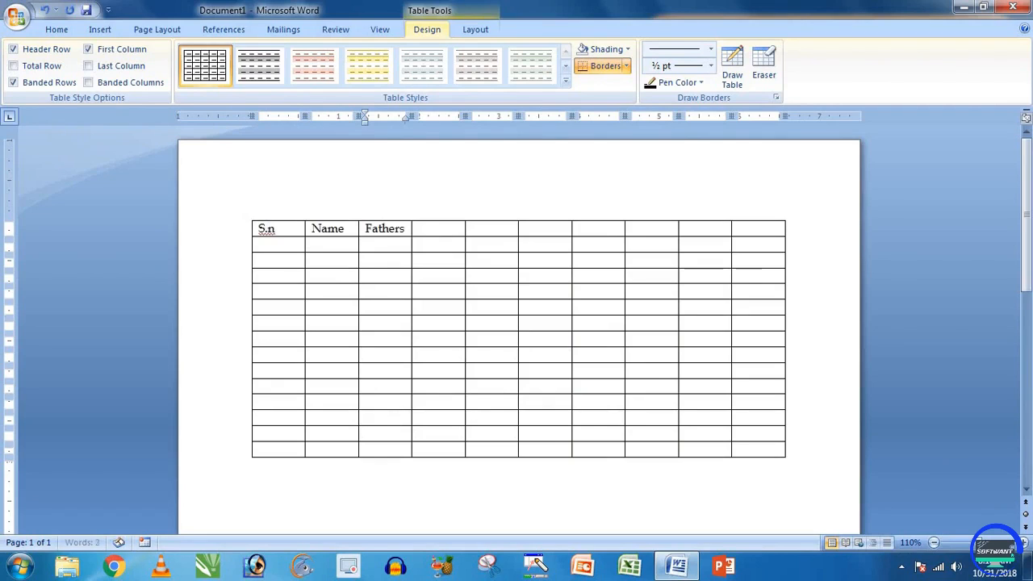
{"action": "key", "text": "Tab"}
{"action": "type", "text": "Mother"}
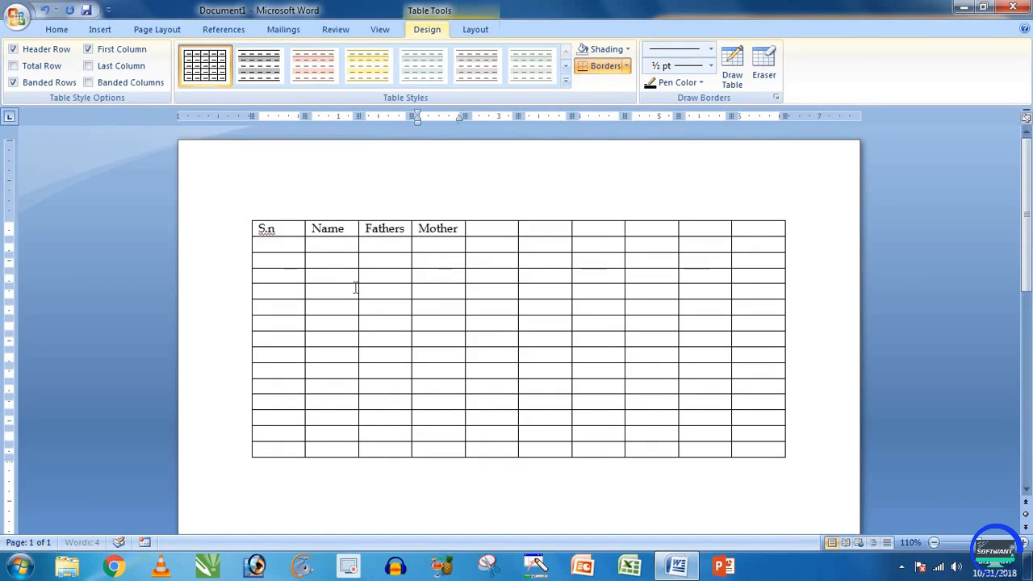
{"action": "key", "text": "Tab"}
{"action": "type", "text": "Mo."}
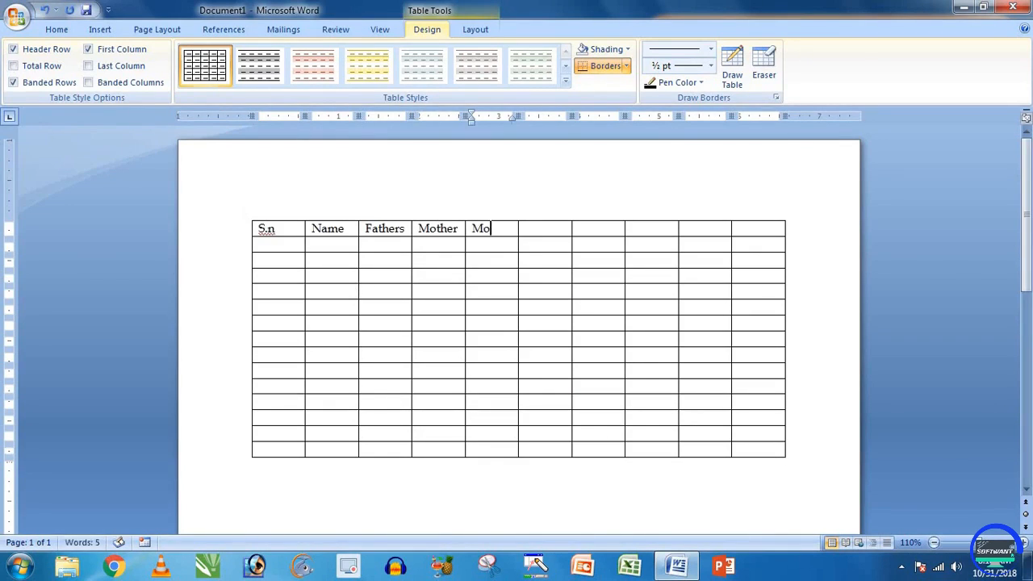
{"action": "key", "text": "Tab"}
{"action": "type", "text": "Email"}
{"action": "key", "text": "Tab"}
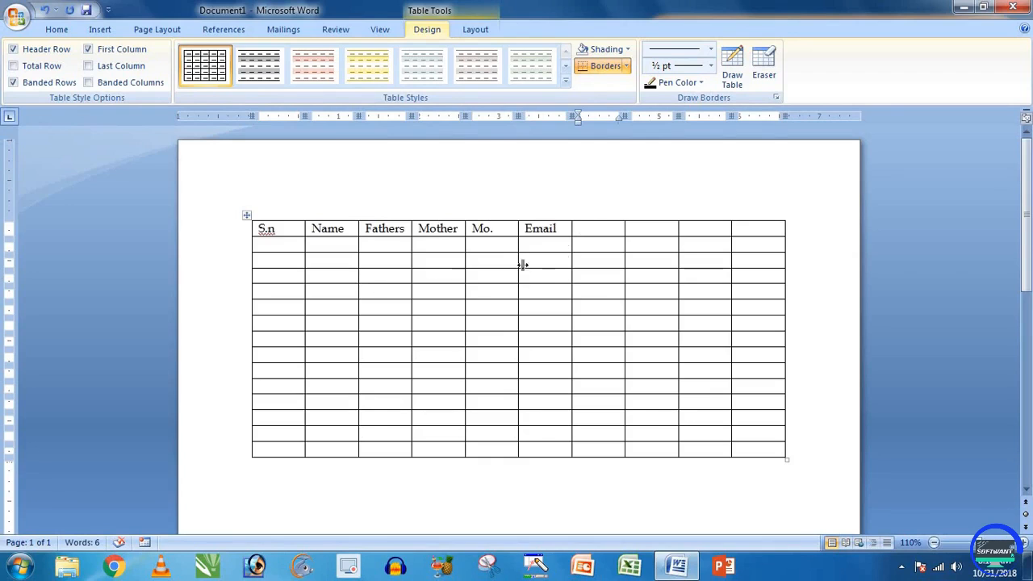
Step: Delete the four empty columns after Email with Delete > Delete Columns
{"action": "left_click_drag", "start_coordinate": [649, 295], "coordinate": [753, 448]}
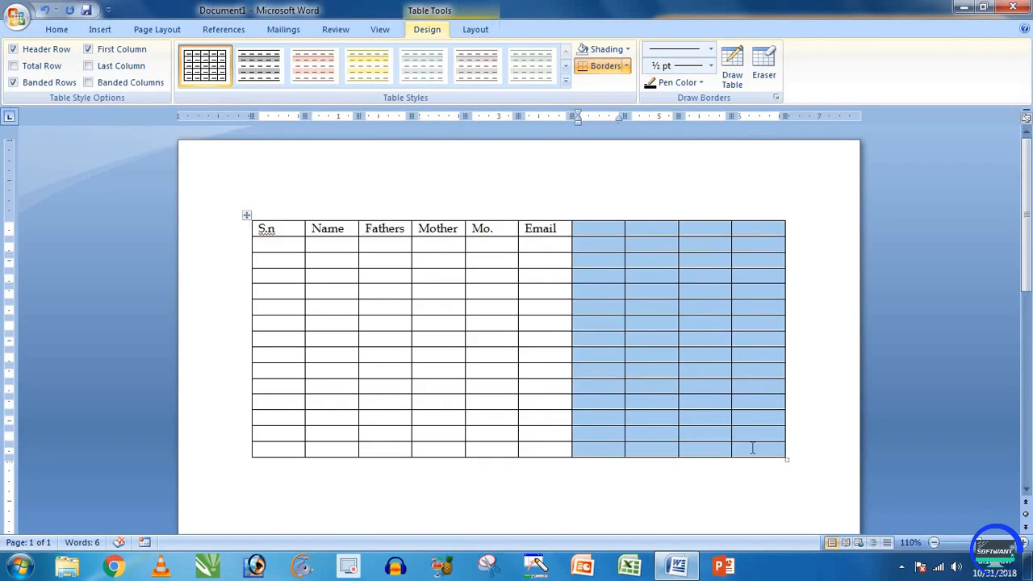
{"action": "left_click", "coordinate": [482, 30]}
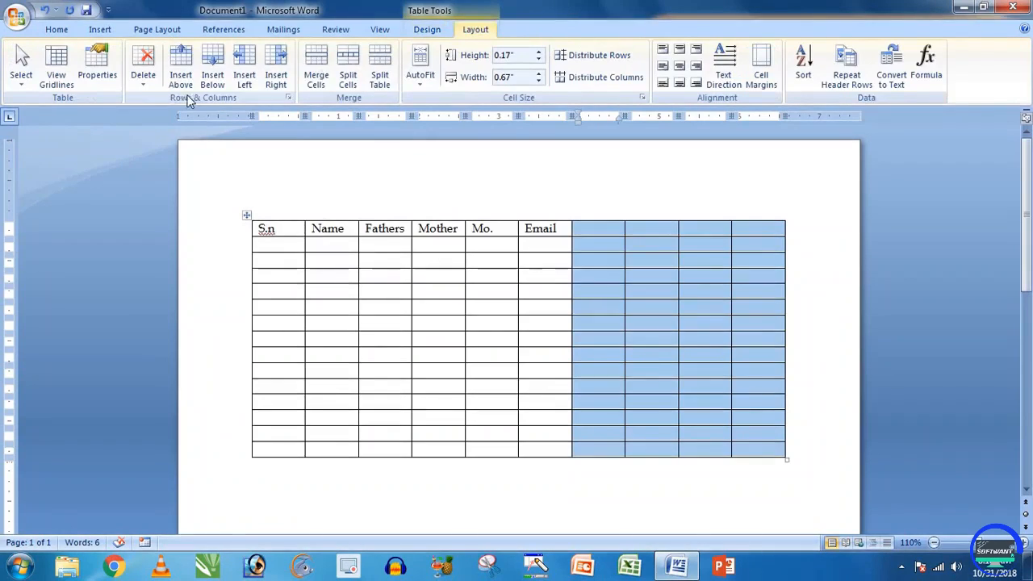
{"action": "left_click", "coordinate": [143, 74]}
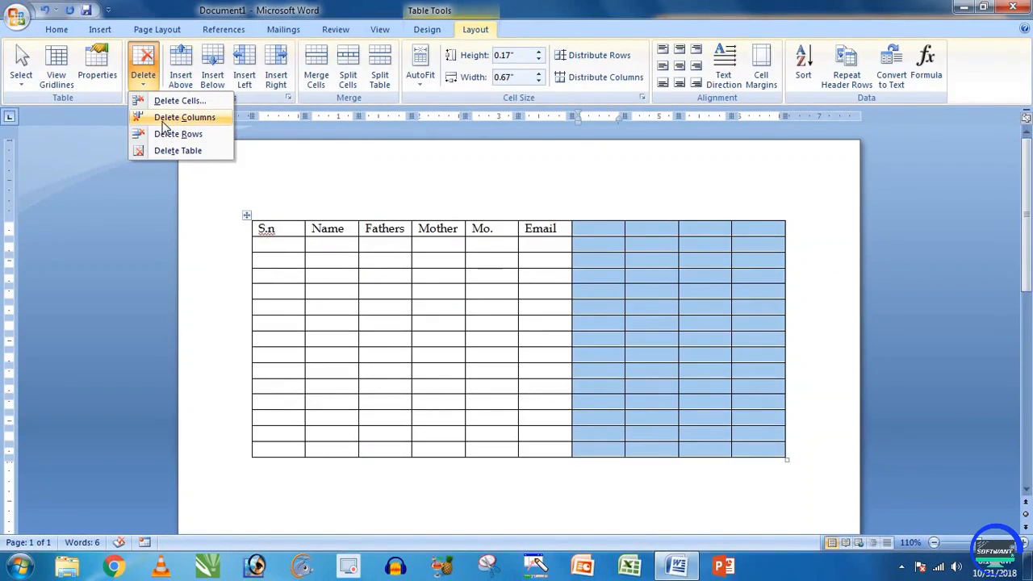
{"action": "left_click", "coordinate": [196, 120]}
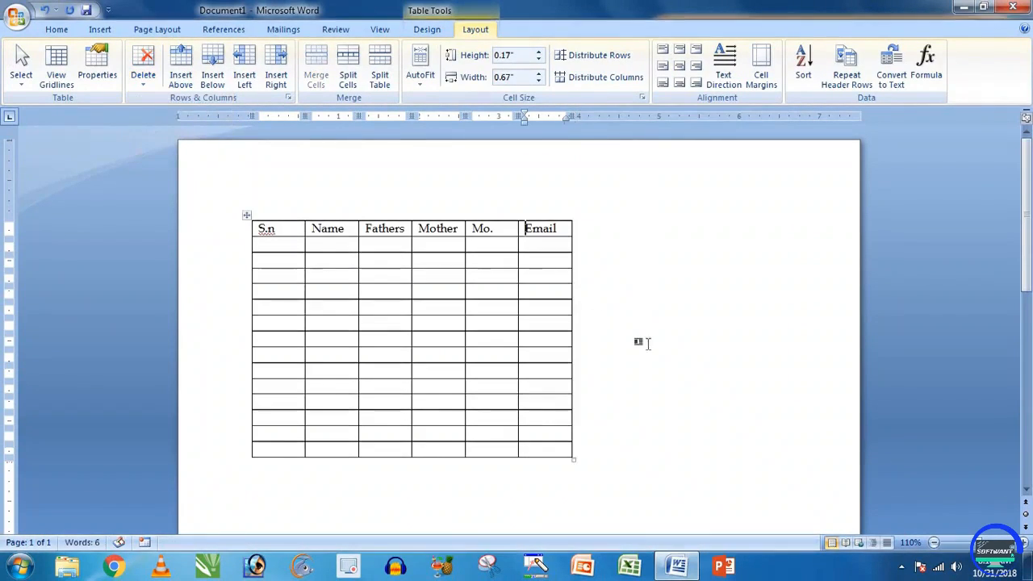
Step: Select the entire six-column table
{"action": "left_click", "coordinate": [567, 292]}
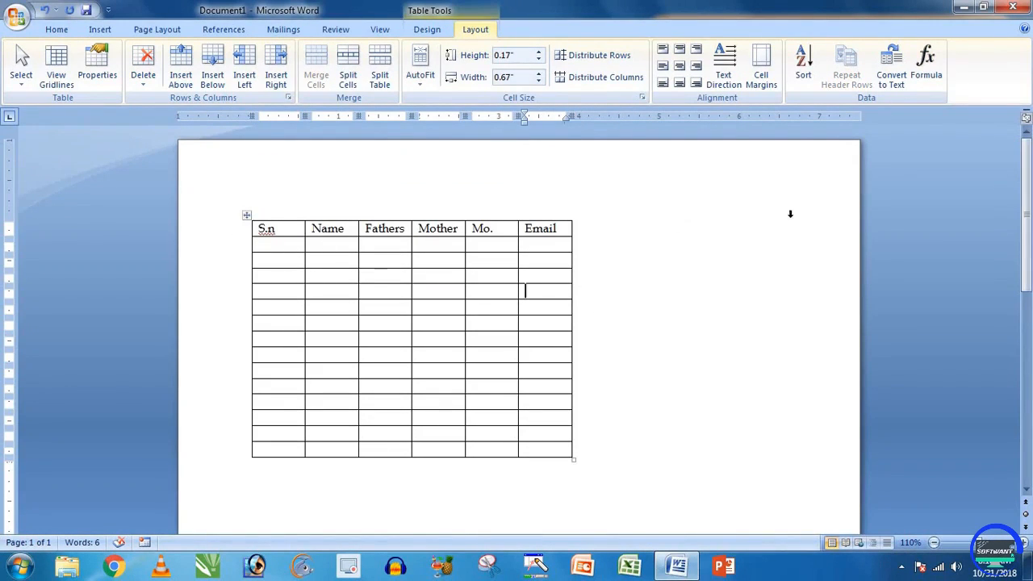
{"action": "left_click", "coordinate": [614, 256]}
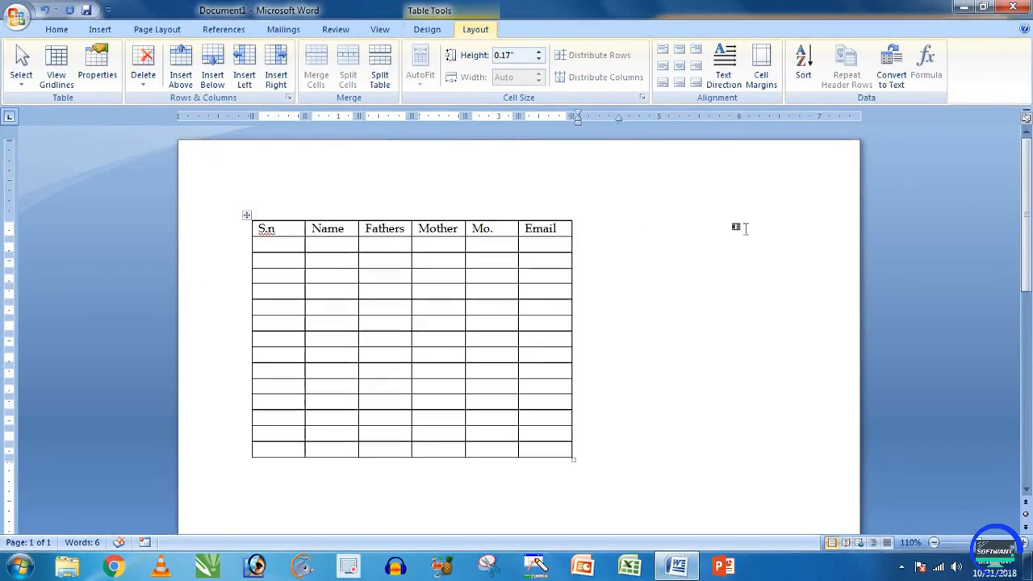
{"action": "left_click", "coordinate": [541, 293]}
{"action": "left_click", "coordinate": [247, 217]}
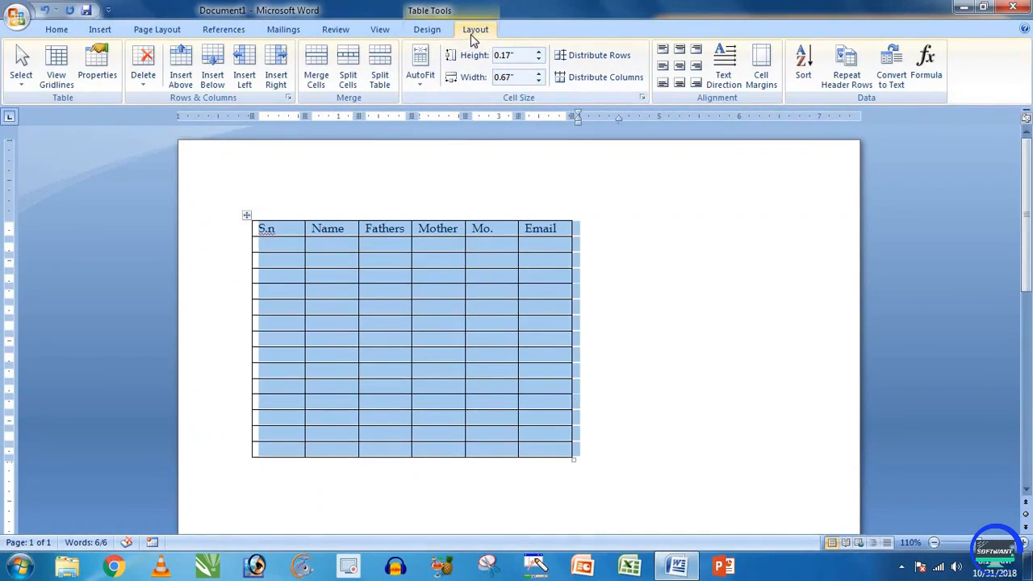
{"action": "left_click", "coordinate": [420, 80]}
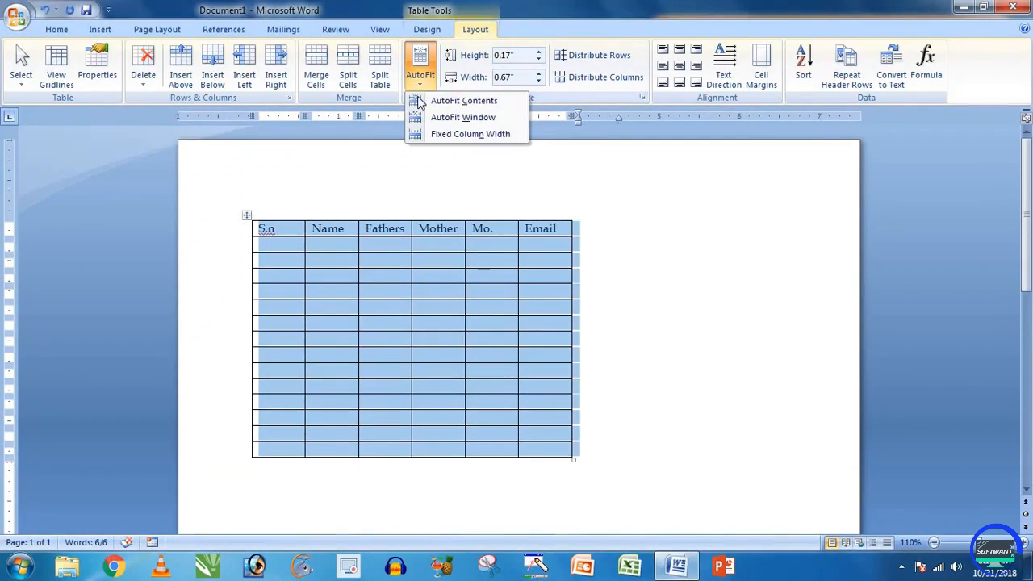
{"action": "left_click", "coordinate": [463, 119]}
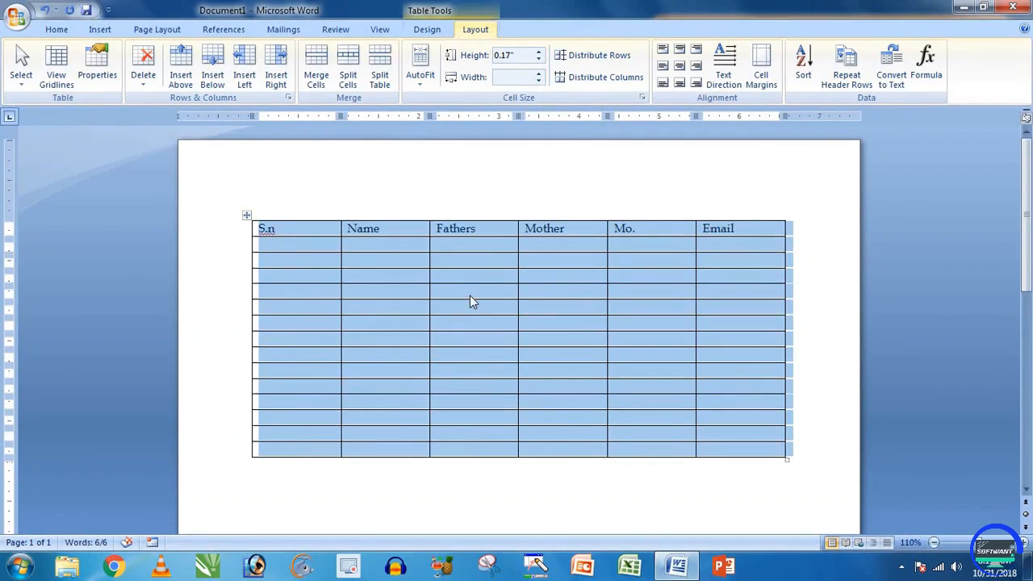
{"action": "key", "text": "ctrl+z"}
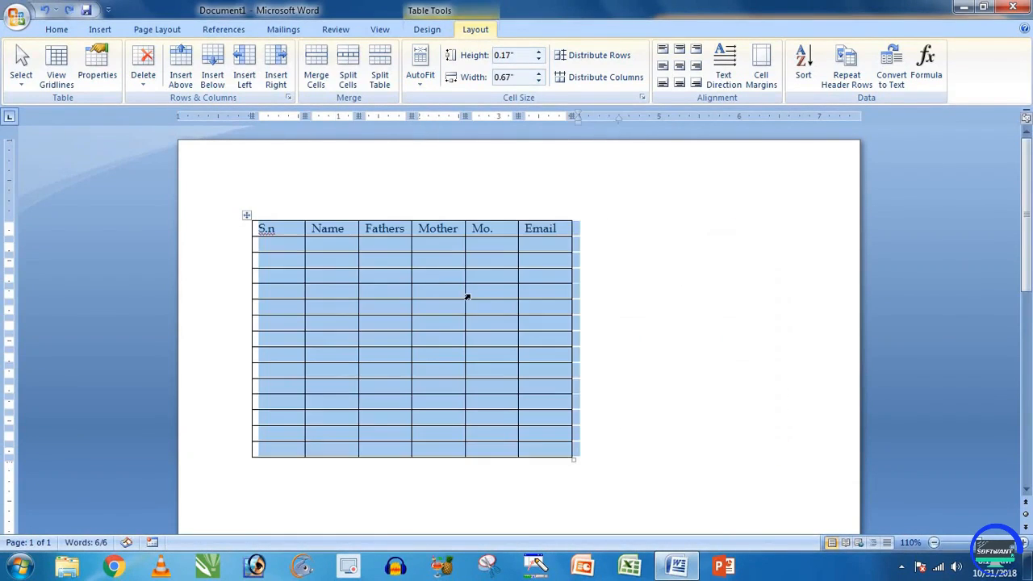
{"action": "left_click", "coordinate": [514, 296]}
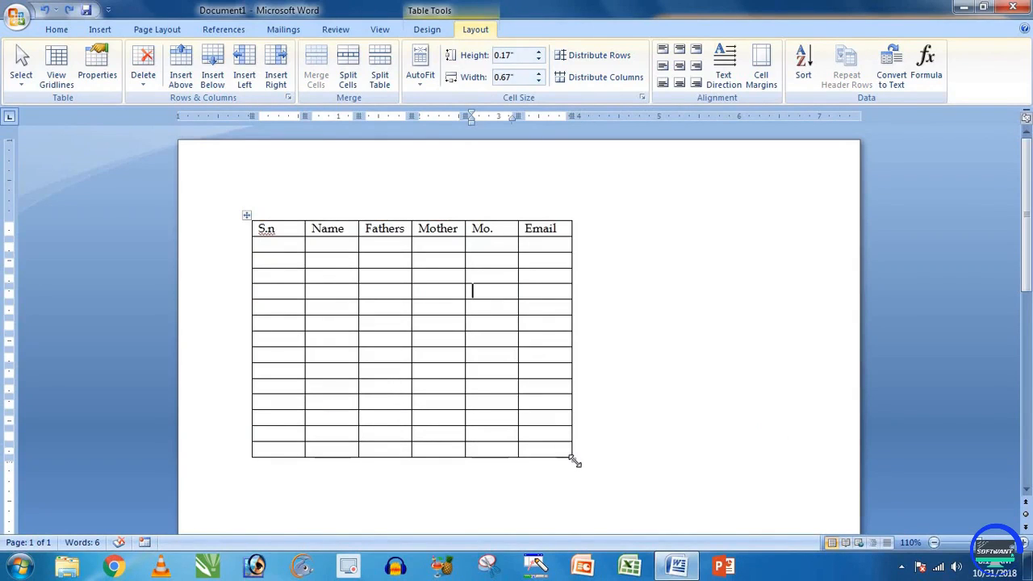
Step: Stretch the table to the right margin and apply AutoFit Window, giving 1.11-inch columns
{"action": "left_click_drag", "start_coordinate": [573, 458], "coordinate": [790, 458]}
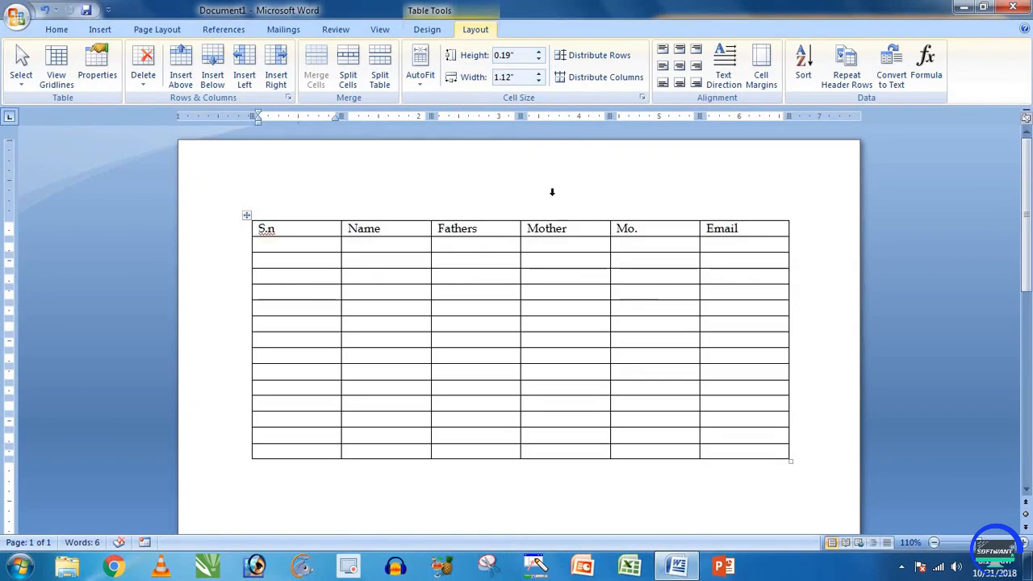
{"action": "left_click", "coordinate": [420, 79]}
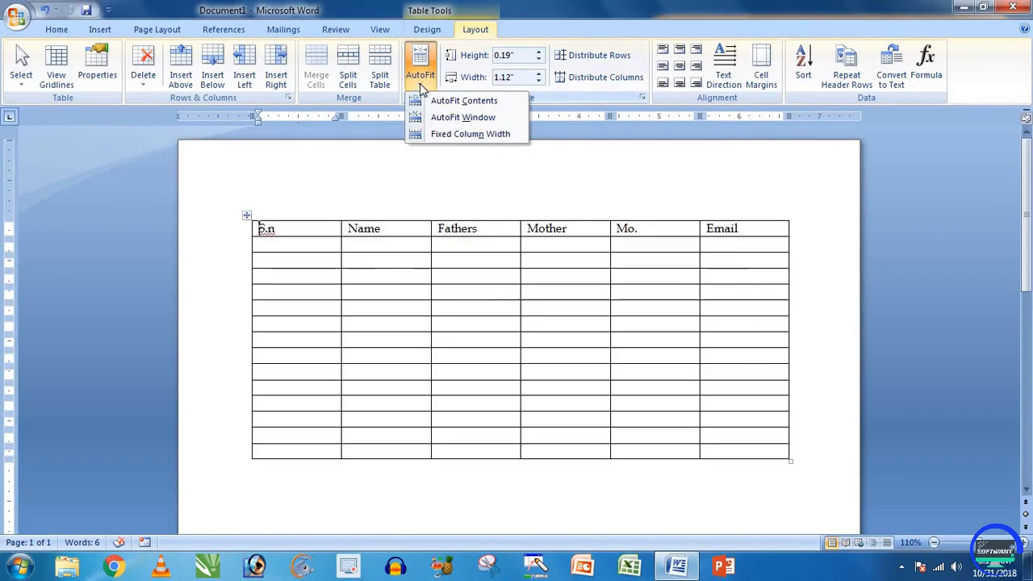
{"action": "left_click", "coordinate": [457, 121]}
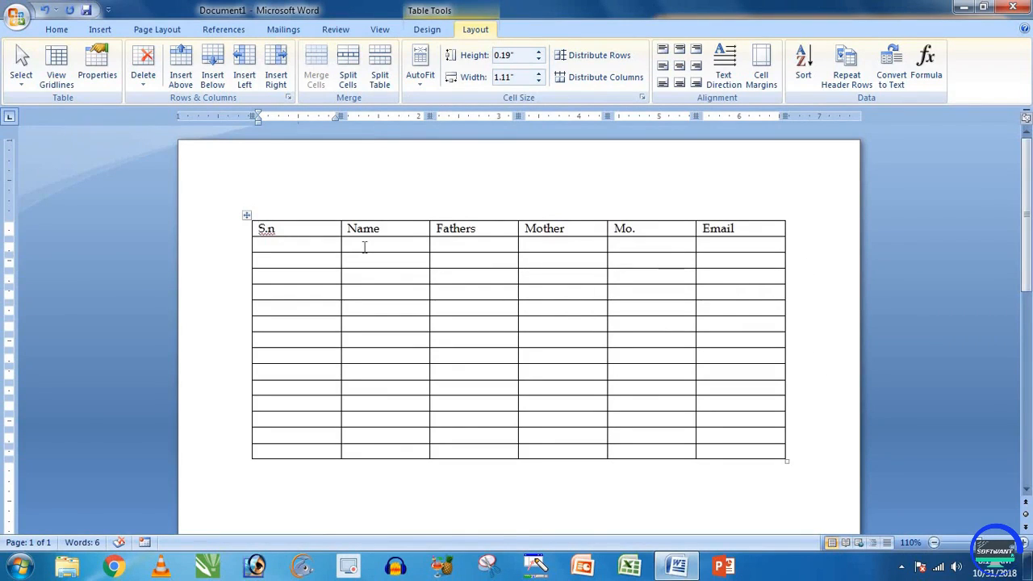
{"action": "left_click", "coordinate": [421, 73]}
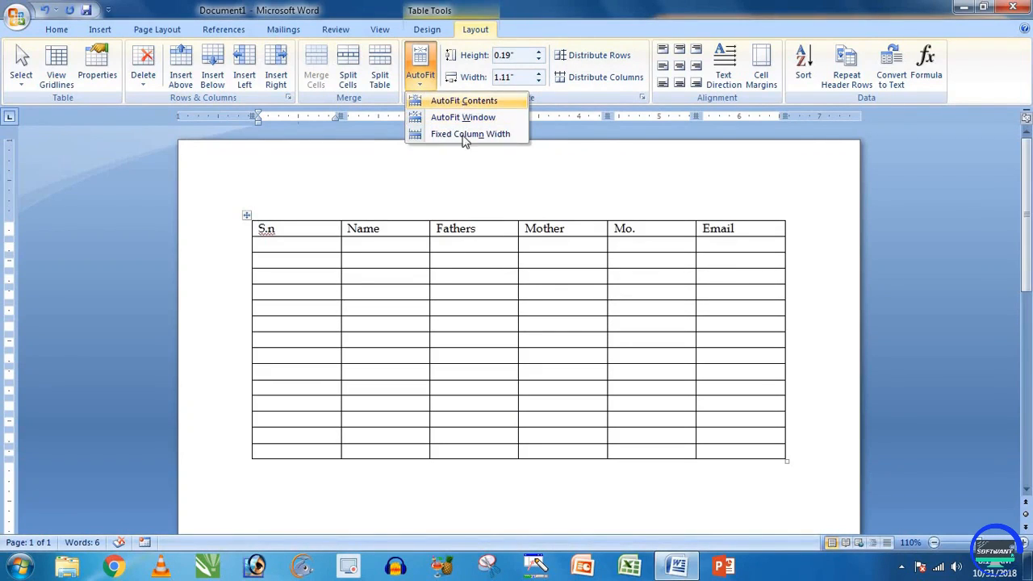
{"action": "left_click", "coordinate": [326, 244]}
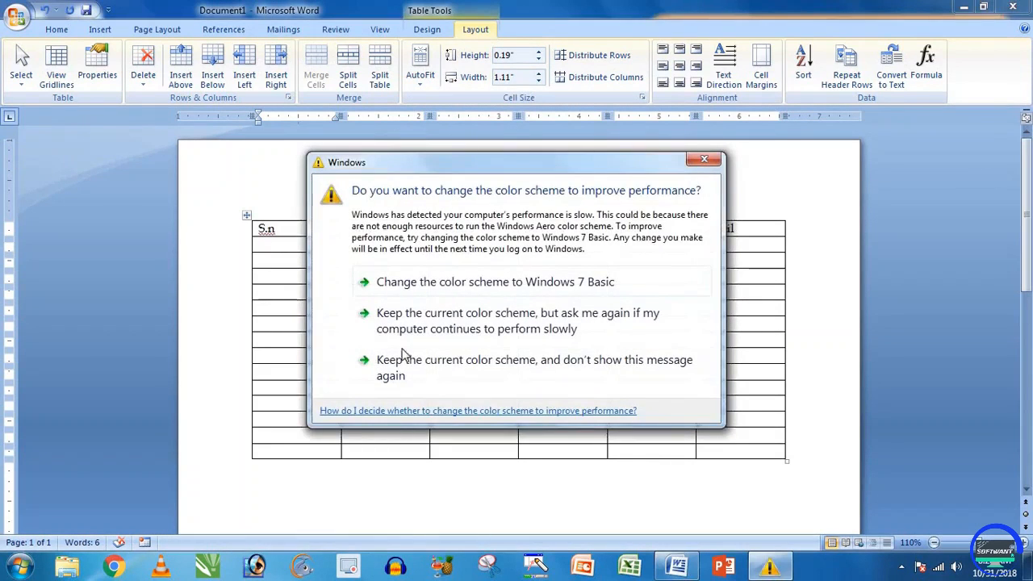
{"action": "left_click", "coordinate": [403, 363]}
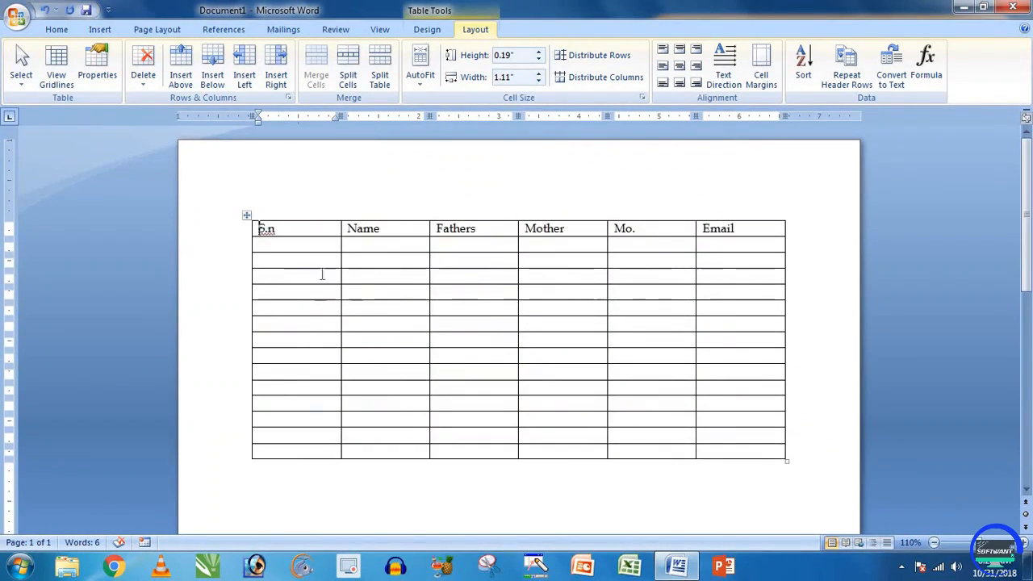
Step: Narrow S.n to 0.45 inches, narrow Mother and Mo. to widen Email, and select the header row
{"action": "mouse_move", "coordinate": [341, 243]}
{"action": "left_mouse_down"}
{"action": "mouse_move", "coordinate": [286, 247]}
{"action": "mouse_move", "coordinate": [287, 258]}
{"action": "left_mouse_up"}
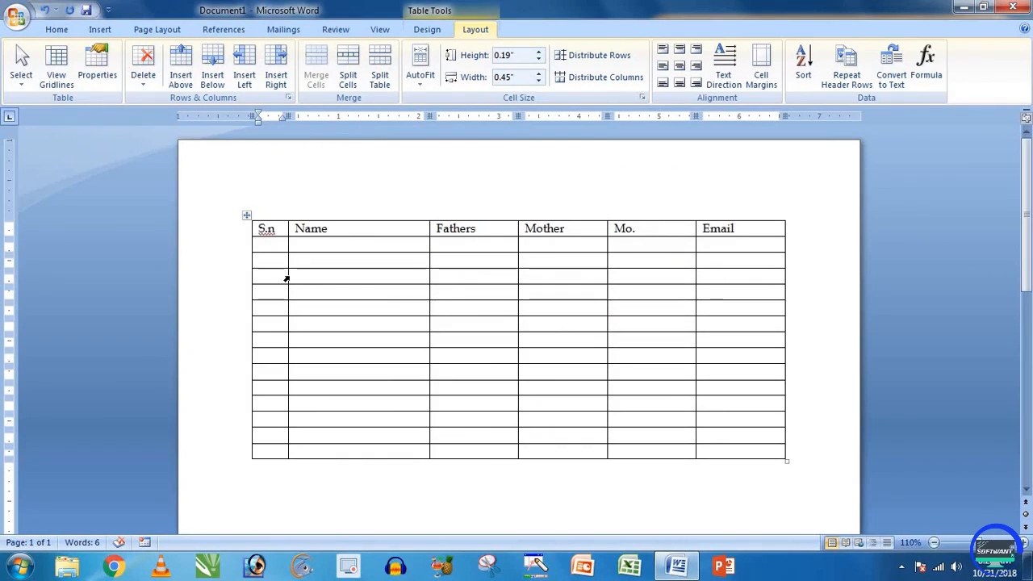
{"action": "mouse_move", "coordinate": [288, 276]}
{"action": "left_mouse_down"}
{"action": "mouse_move", "coordinate": [313, 277]}
{"action": "mouse_move", "coordinate": [288, 277]}
{"action": "left_mouse_up"}
{"action": "left_click_drag", "start_coordinate": [429, 278], "coordinate": [430, 277]}
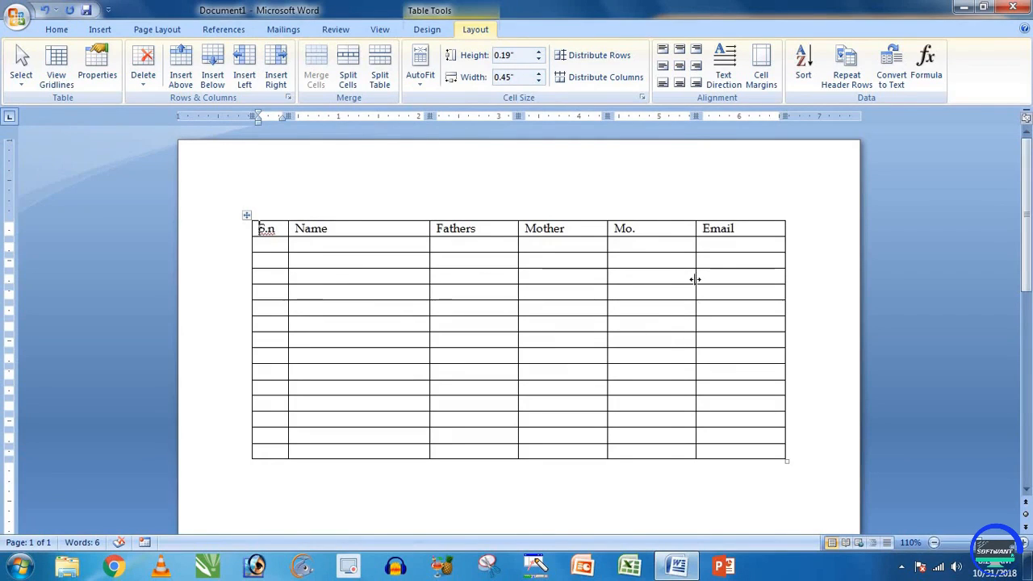
{"action": "left_click_drag", "start_coordinate": [693, 278], "coordinate": [684, 281]}
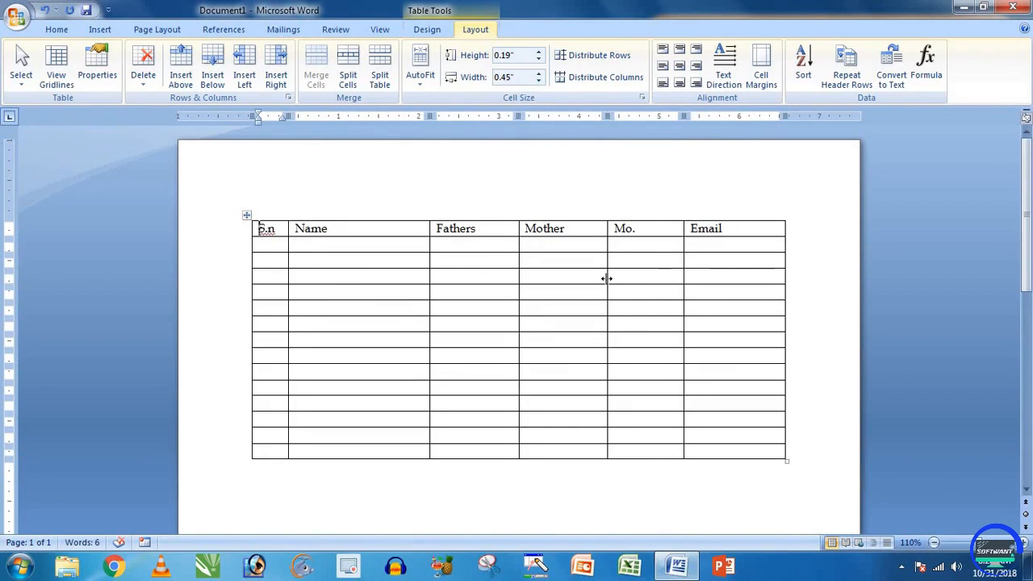
{"action": "left_click_drag", "start_coordinate": [607, 278], "coordinate": [604, 278]}
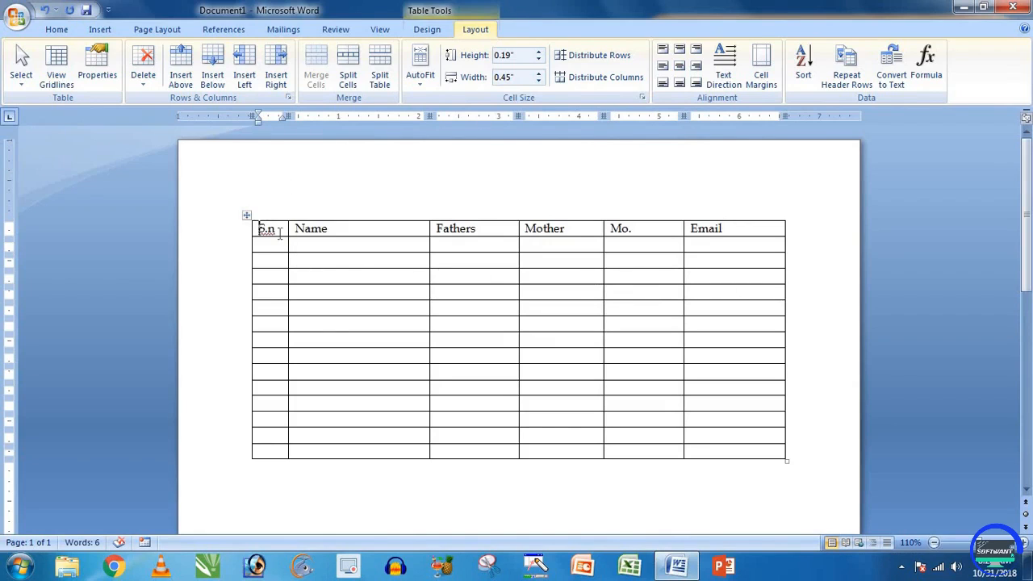
{"action": "left_click_drag", "start_coordinate": [284, 228], "coordinate": [704, 235]}
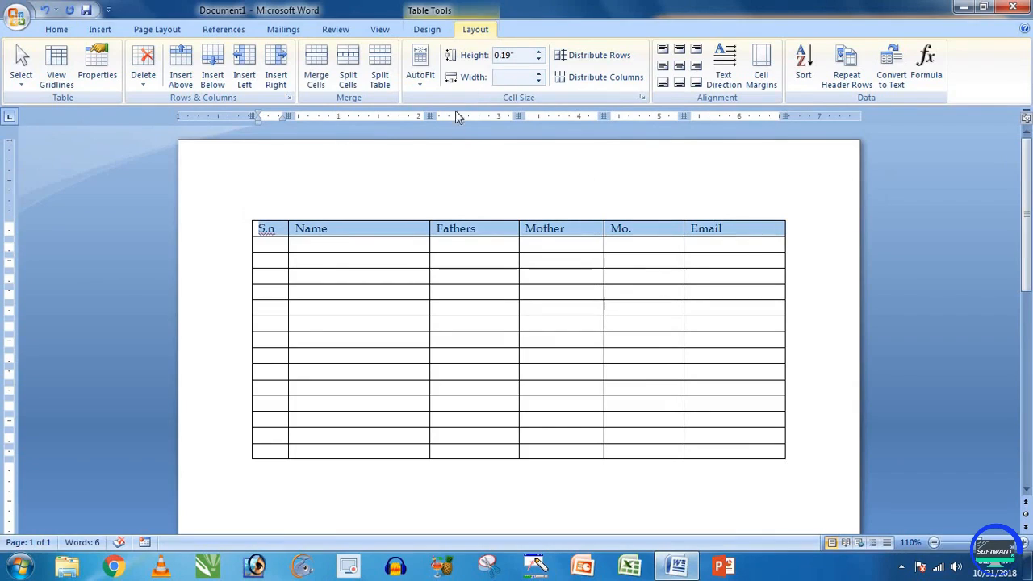
Step: Apply AutoFit Contents to shrink the columns to their contents
{"action": "left_click", "coordinate": [423, 85]}
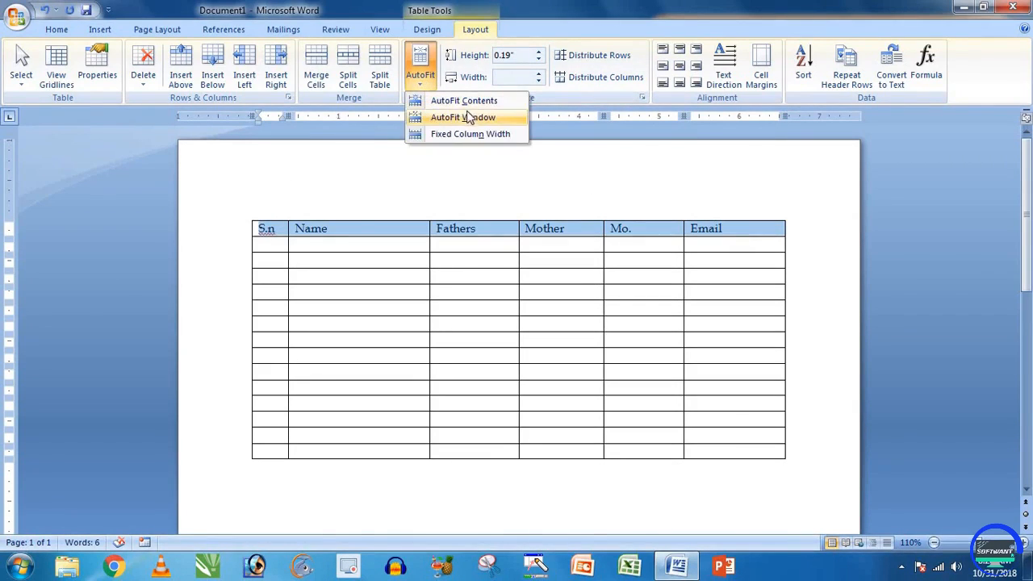
{"action": "left_click", "coordinate": [466, 104]}
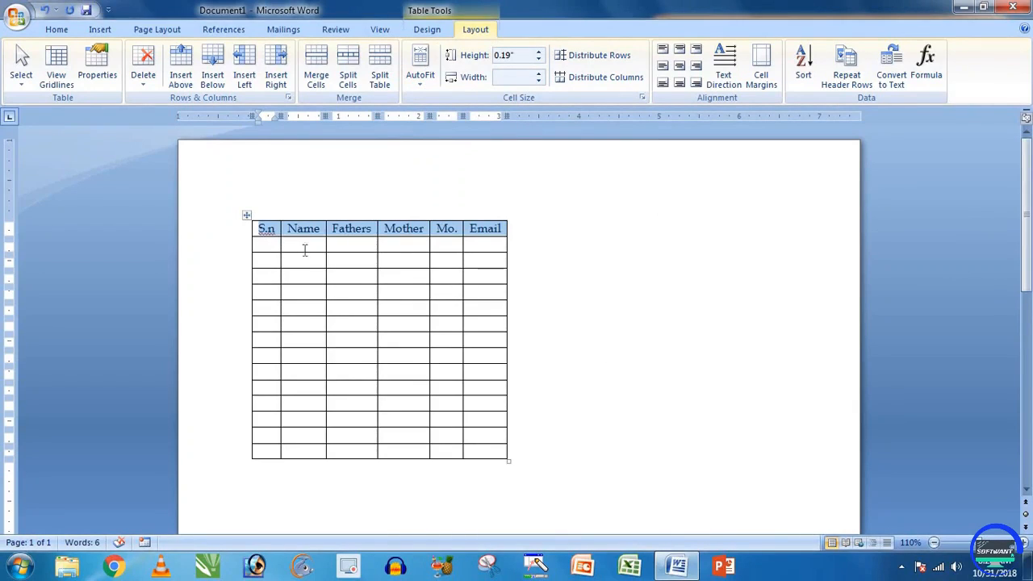
{"action": "left_click", "coordinate": [420, 87]}
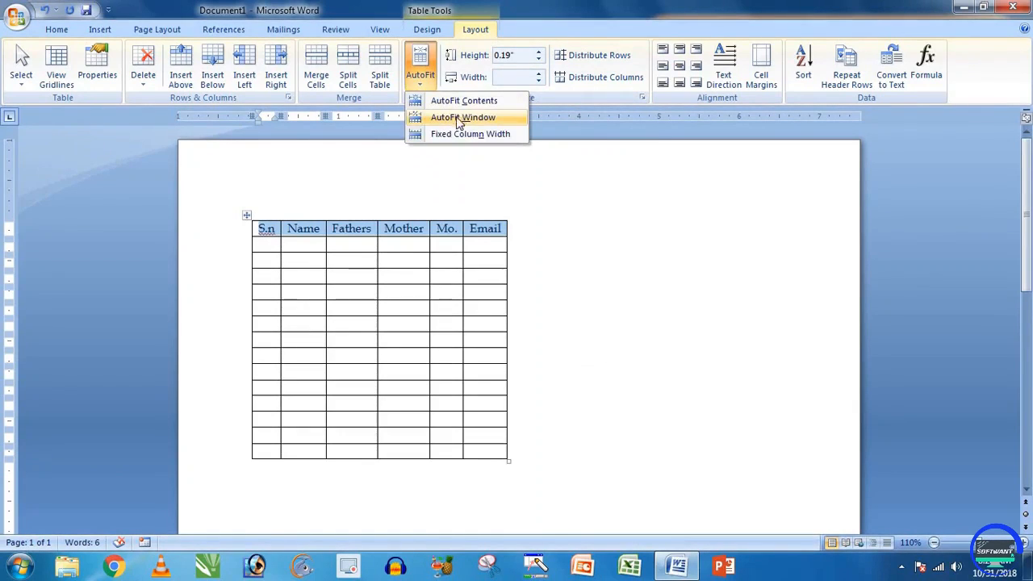
{"action": "left_click", "coordinate": [482, 103]}
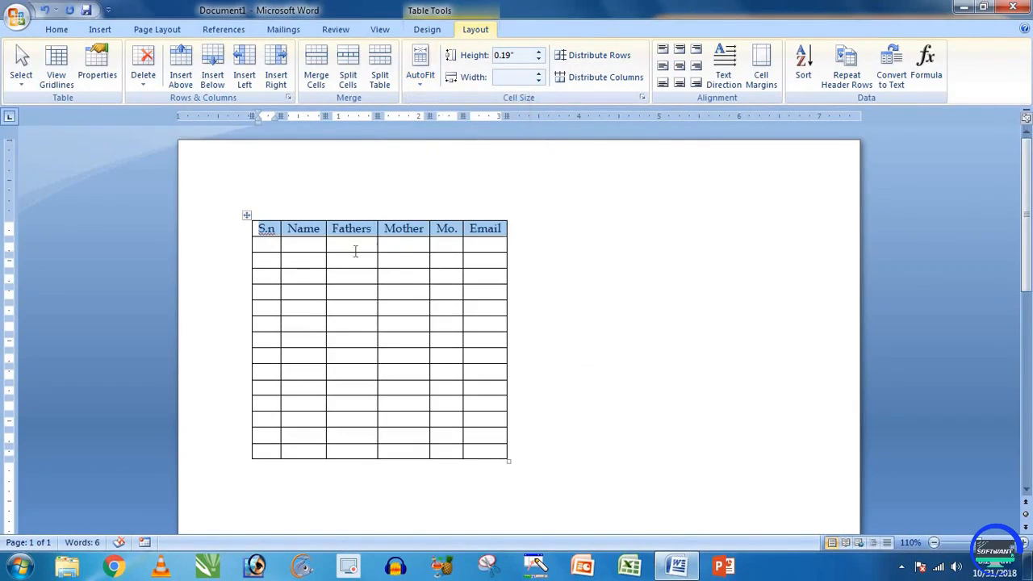
{"action": "left_click", "coordinate": [407, 244]}
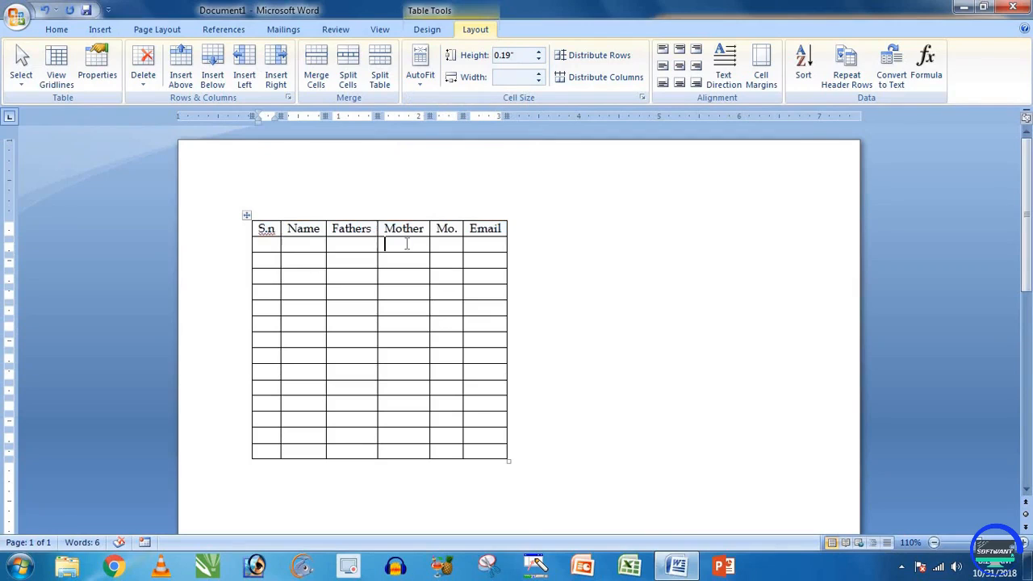
Step: Enter serial 1 and a person's full name in row 2's S.n and Name cells
{"action": "left_click", "coordinate": [287, 245]}
{"action": "left_click", "coordinate": [260, 245]}
{"action": "type", "text": "1"}
{"action": "key", "text": "Tab"}
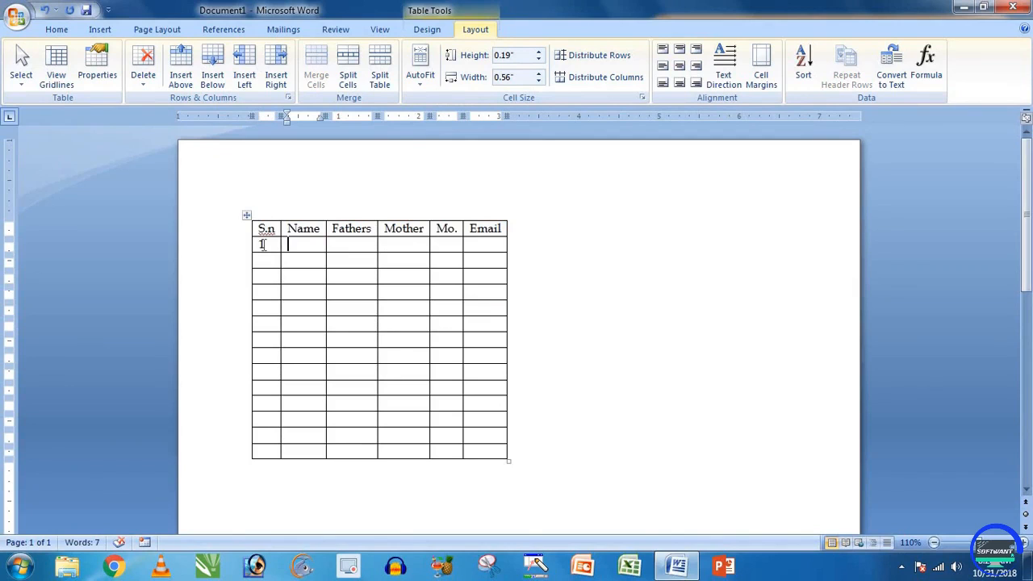
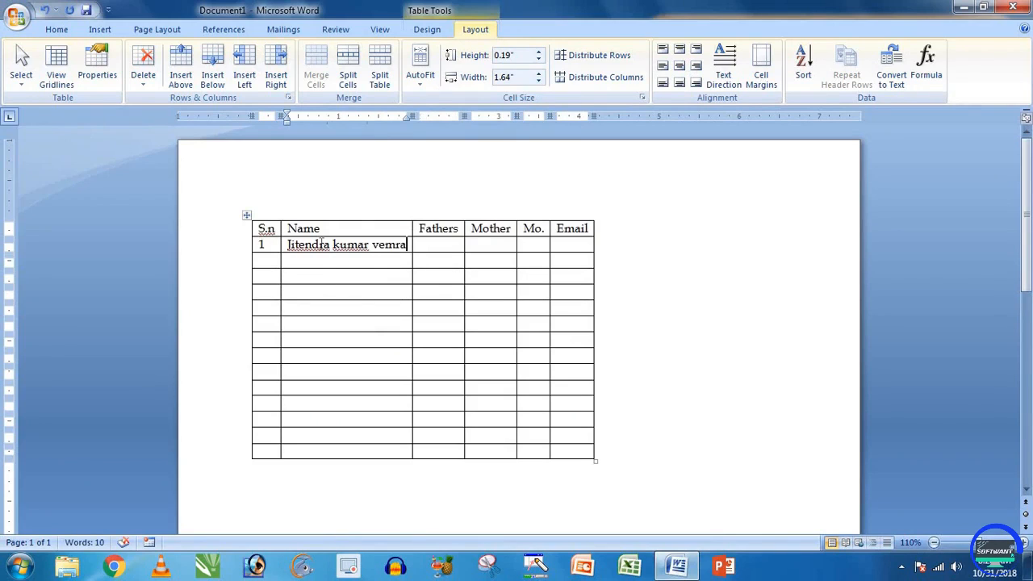
Step: Type test text into row 2's Fathers, Mother, Mo. and Email cells
{"action": "left_click", "coordinate": [429, 245]}
{"action": "type", "text": "Ghfhfh ghgfh g"}
{"action": "left_click", "coordinate": [526, 245]}
{"action": "type", "text": "fgh ggff gfgd"}
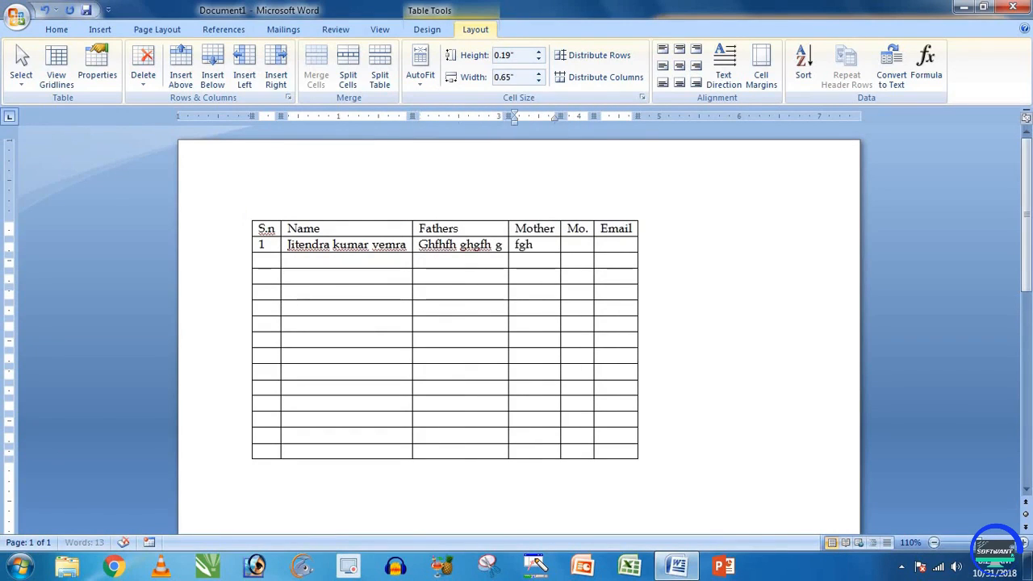
{"action": "left_click", "coordinate": [618, 253]}
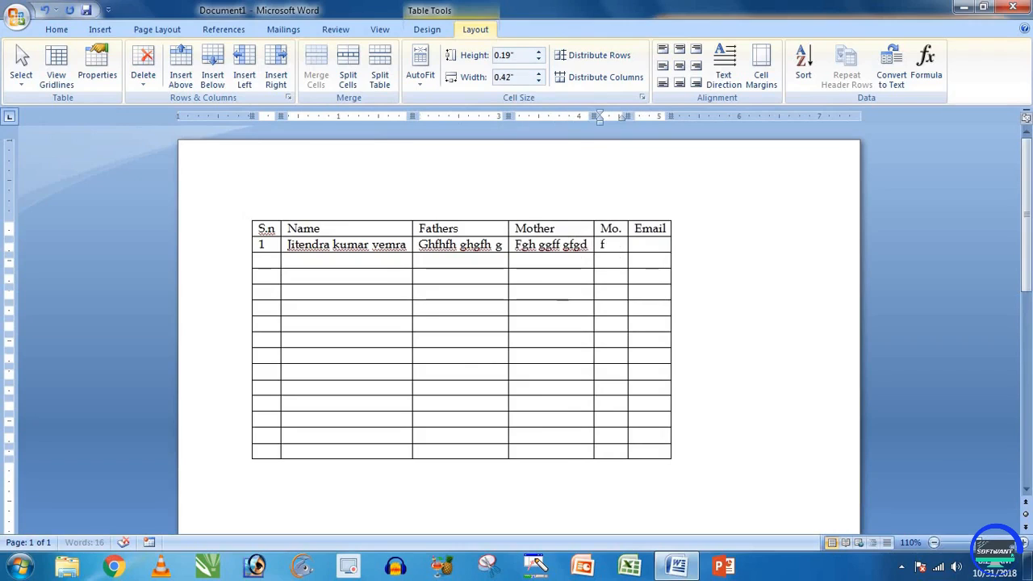
{"action": "type", "text": "fgf fg fd gfdg df"}
{"action": "left_click", "coordinate": [709, 247]}
{"action": "type", "text": "Dfg fgfdg fdfg"}
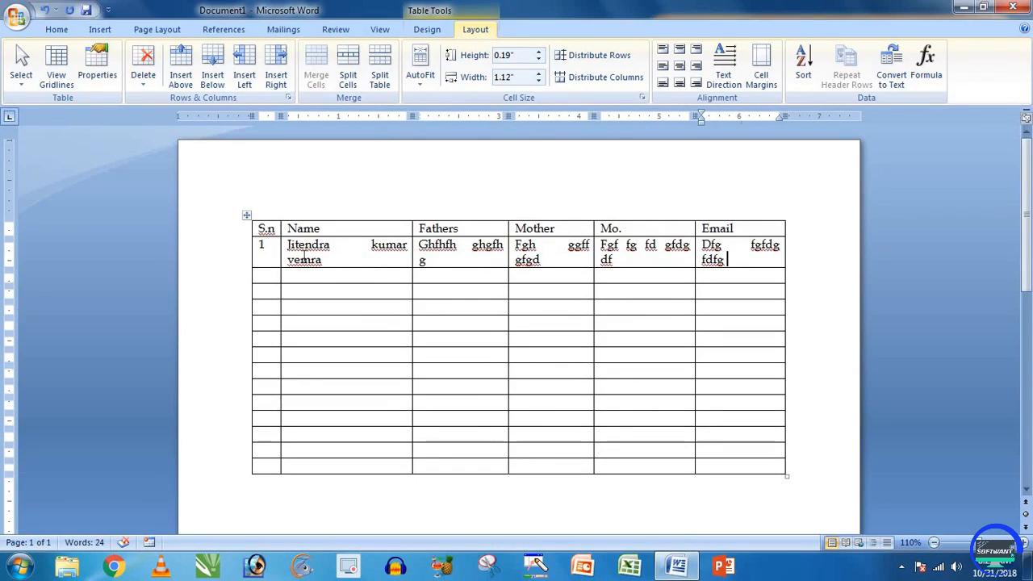
{"action": "type", "text": "gf"}
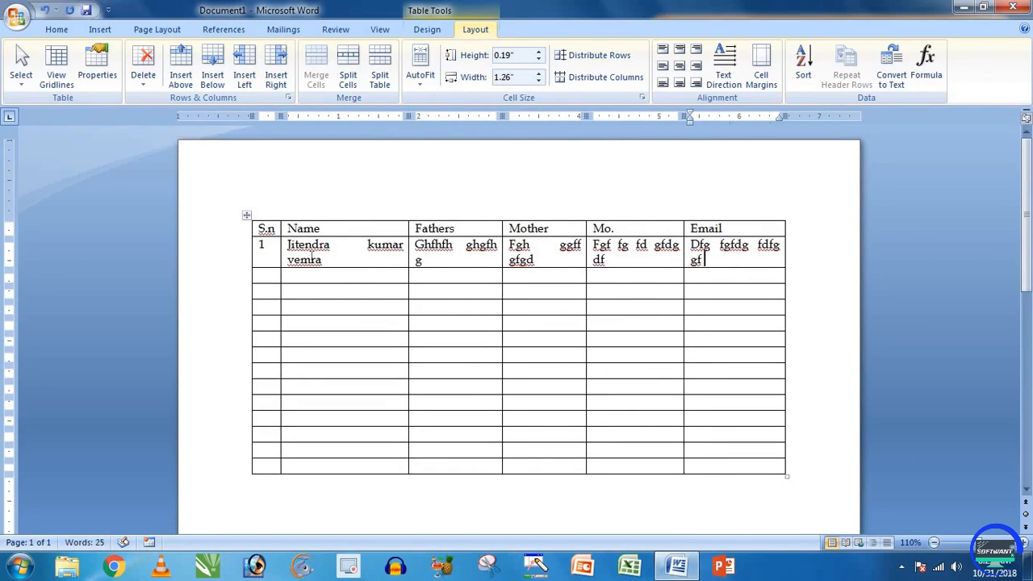
{"action": "key", "text": "BackSpace"}
{"action": "key", "text": "BackSpace"}
{"action": "key", "text": "BackSpace"}
{"action": "key", "text": "BackSpace"}
{"action": "key", "text": "BackSpace"}
{"action": "key", "text": "BackSpace"}
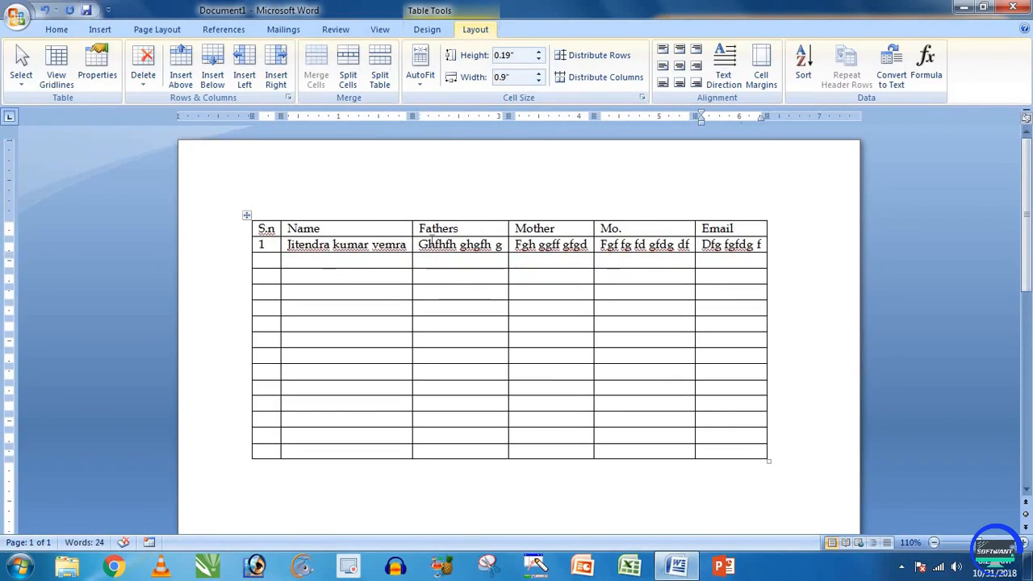
Step: Delete the test text from row 2's Fathers through Email cells
{"action": "left_click", "coordinate": [421, 86]}
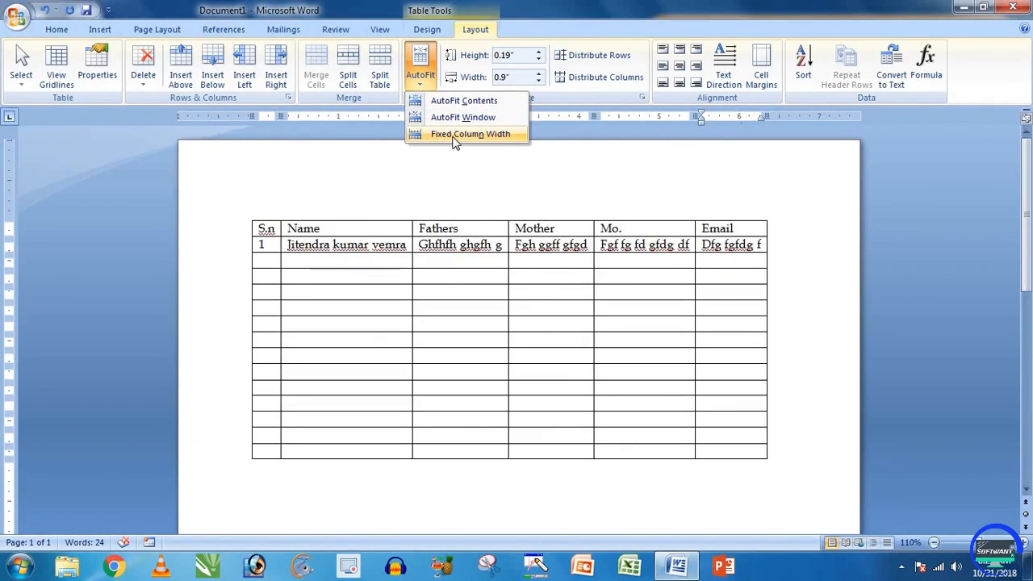
{"action": "left_click", "coordinate": [457, 261]}
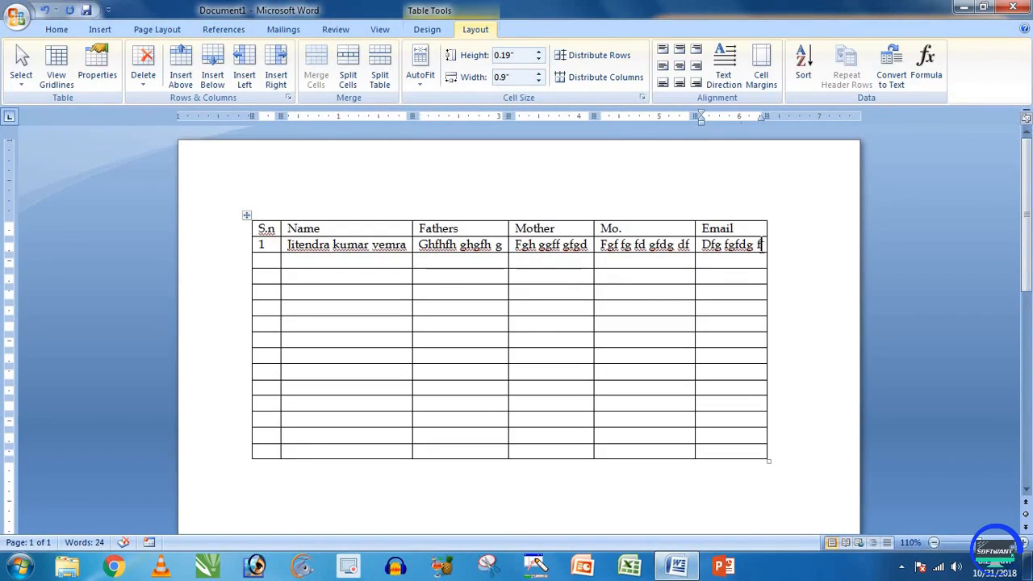
{"action": "left_click_drag", "start_coordinate": [759, 245], "coordinate": [418, 250]}
{"action": "key", "text": "Delete"}
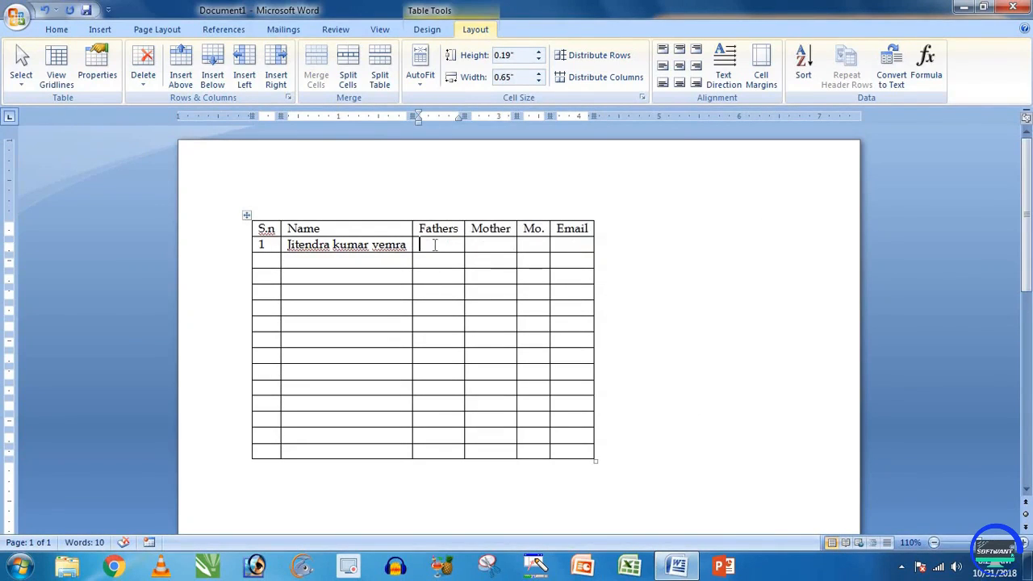
Step: Set Fixed Column Width and type sample text into row 2's Fathers, Mother, Mo. and Email cells
{"action": "left_click", "coordinate": [421, 85]}
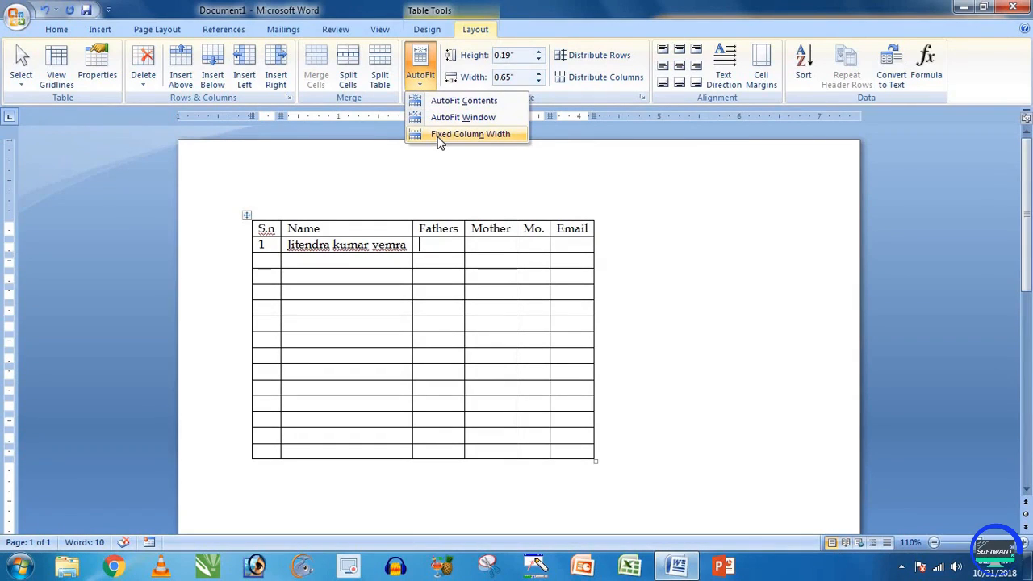
{"action": "left_click", "coordinate": [441, 136]}
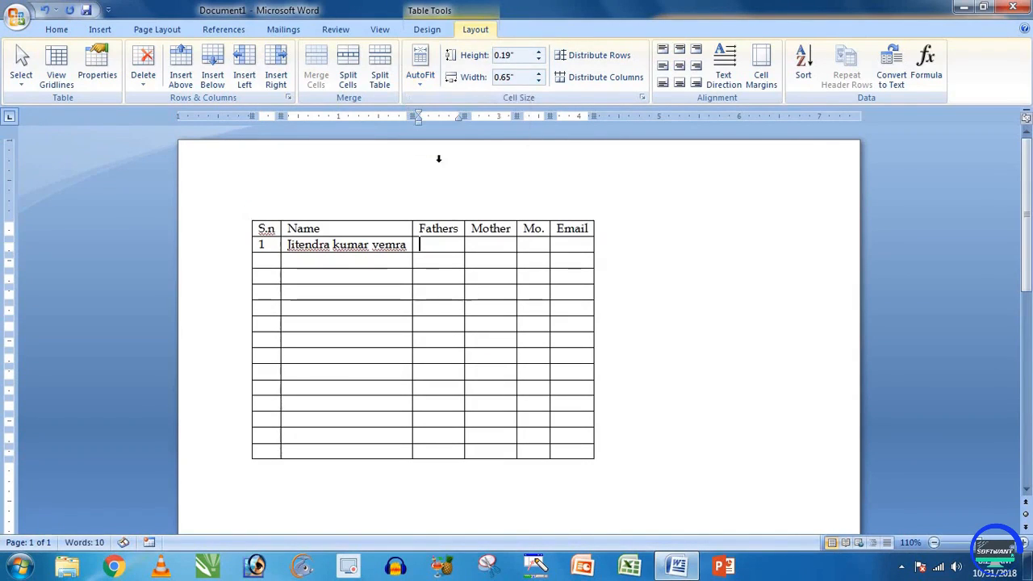
{"action": "left_click", "coordinate": [438, 252]}
{"action": "type", "text": "ghghh ghg"}
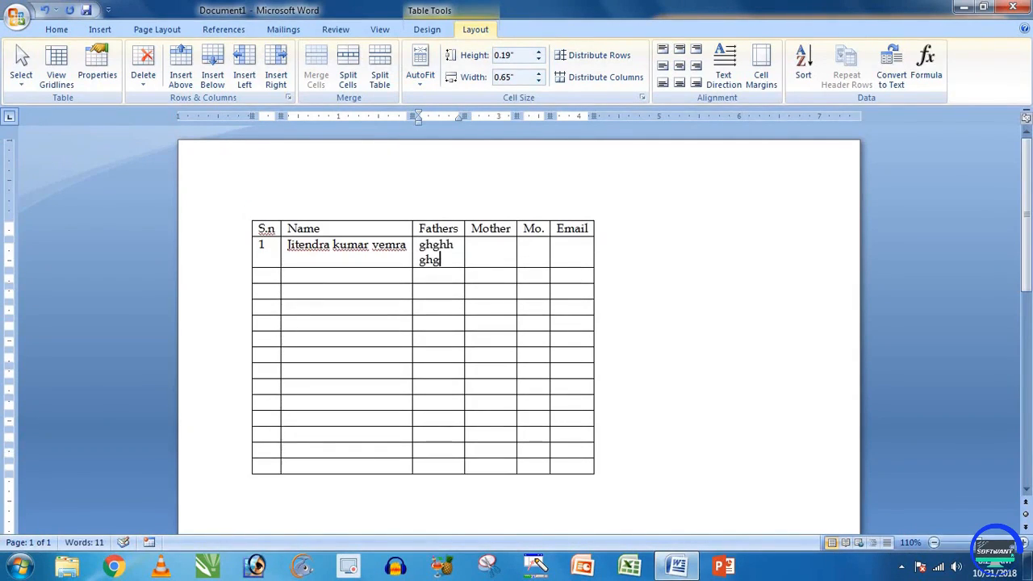
{"action": "type", "text": "ghghghgh"}
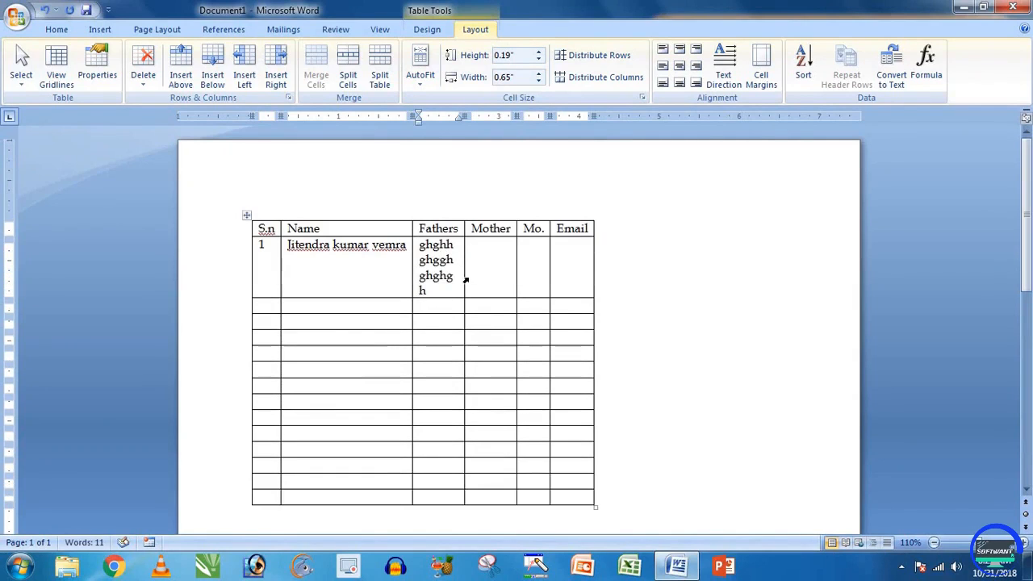
{"action": "left_click", "coordinate": [511, 256]}
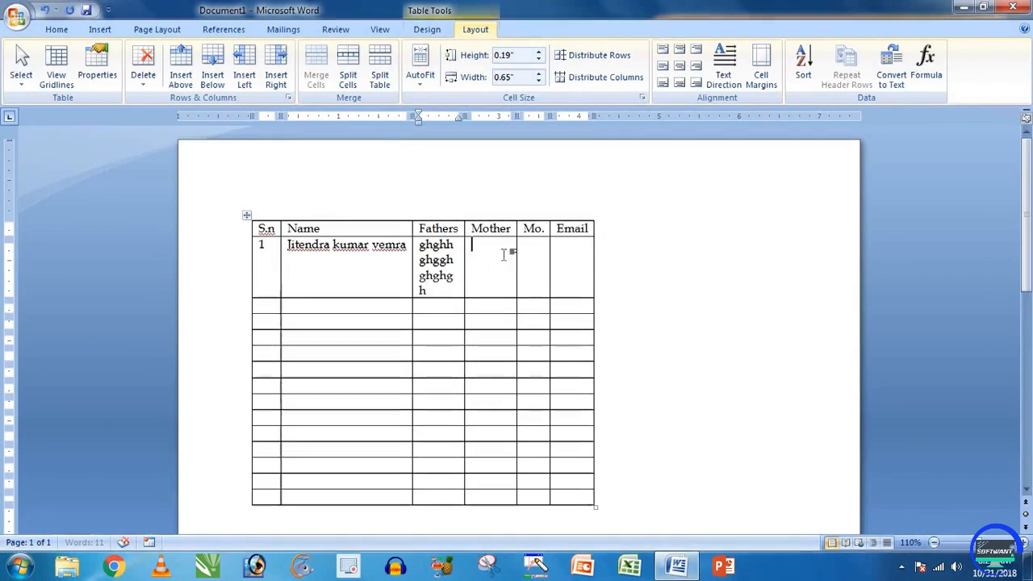
{"action": "type", "text": "gfhghgfhgfhgf"}
{"action": "left_click", "coordinate": [533, 256]}
{"action": "type", "text": "gfhghgfhg"}
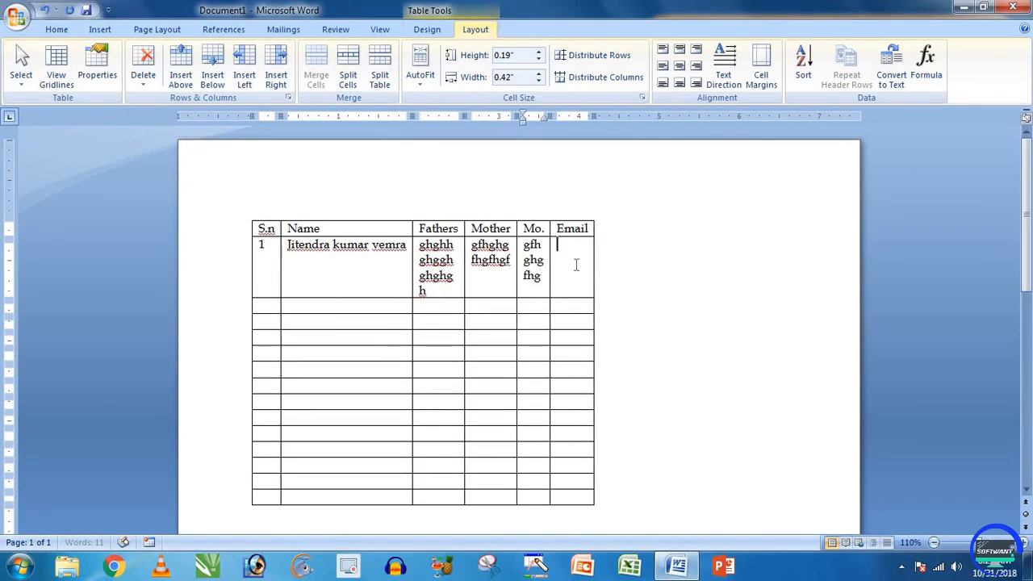
{"action": "left_click", "coordinate": [571, 263]}
{"action": "type", "text": "gfhgfhgf"}
Step: Apply AutoFit Window so the table spans the page, Fathers becoming 1.54 inches
{"action": "left_click", "coordinate": [416, 279]}
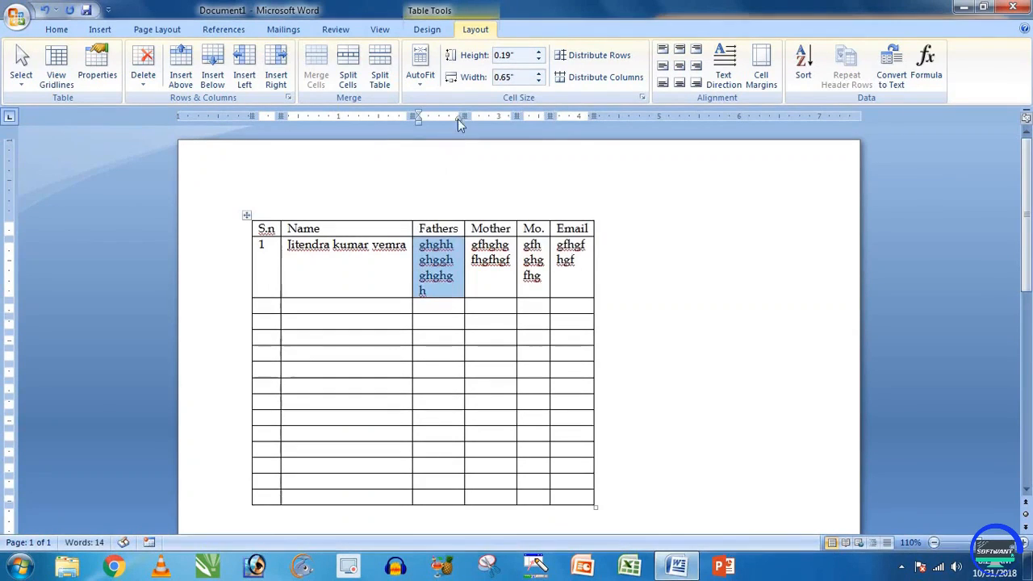
{"action": "left_click", "coordinate": [419, 79]}
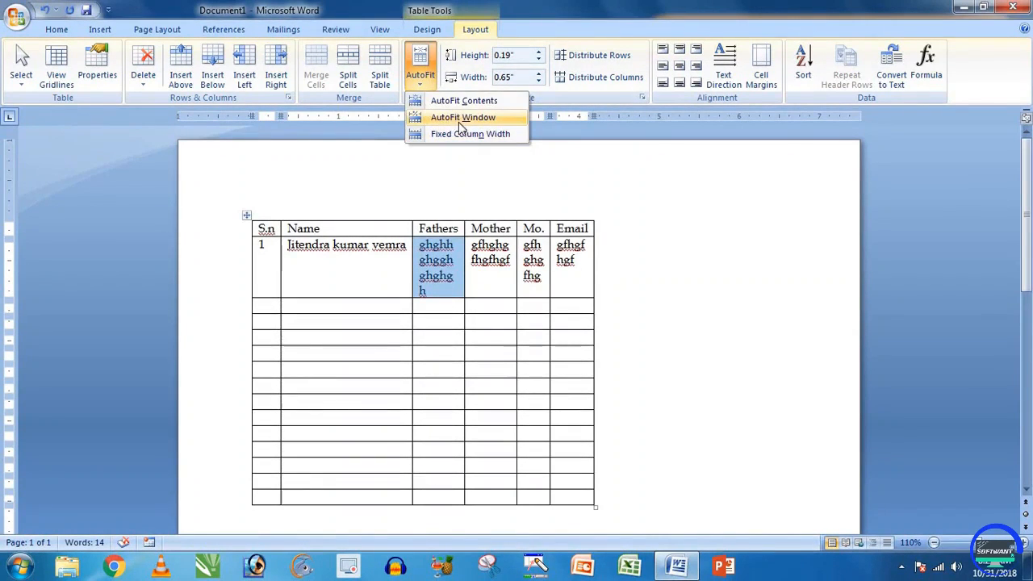
{"action": "left_click", "coordinate": [462, 119]}
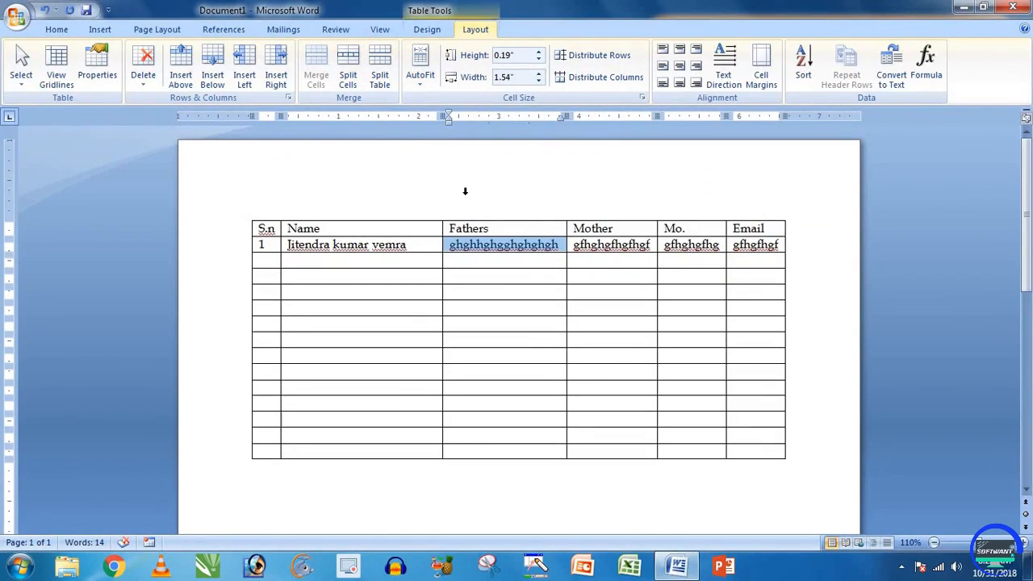
Step: Open the Insert Table dialog below the table and cancel it without inserting anything
{"action": "left_click", "coordinate": [100, 30]}
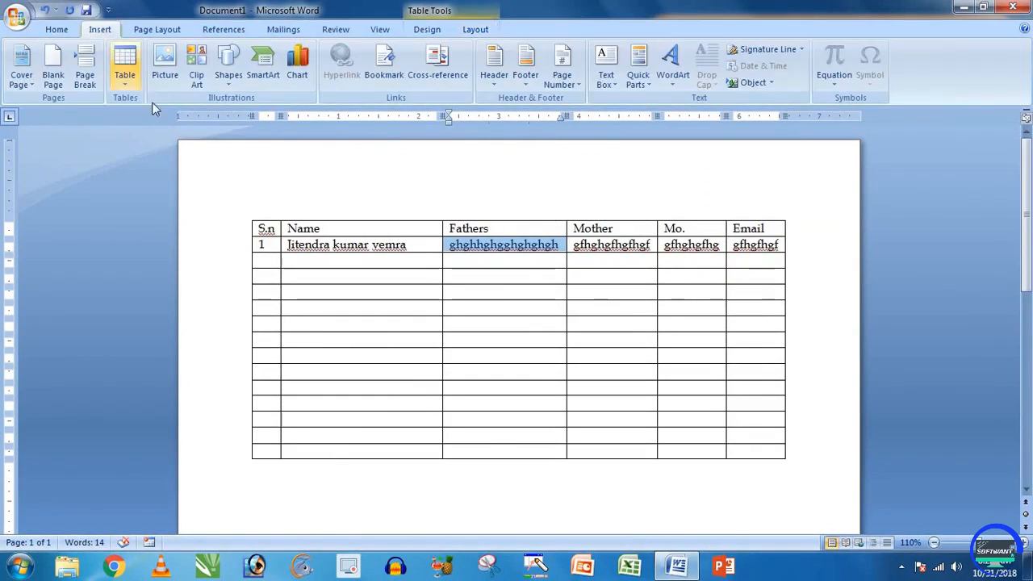
{"action": "left_click", "coordinate": [431, 491]}
{"action": "left_click", "coordinate": [125, 65]}
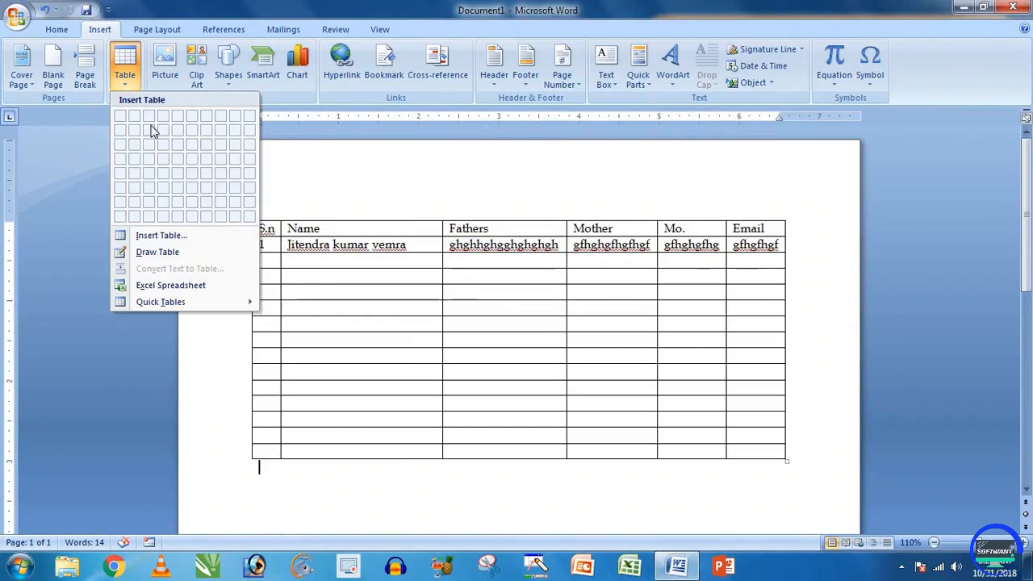
{"action": "left_click", "coordinate": [152, 238]}
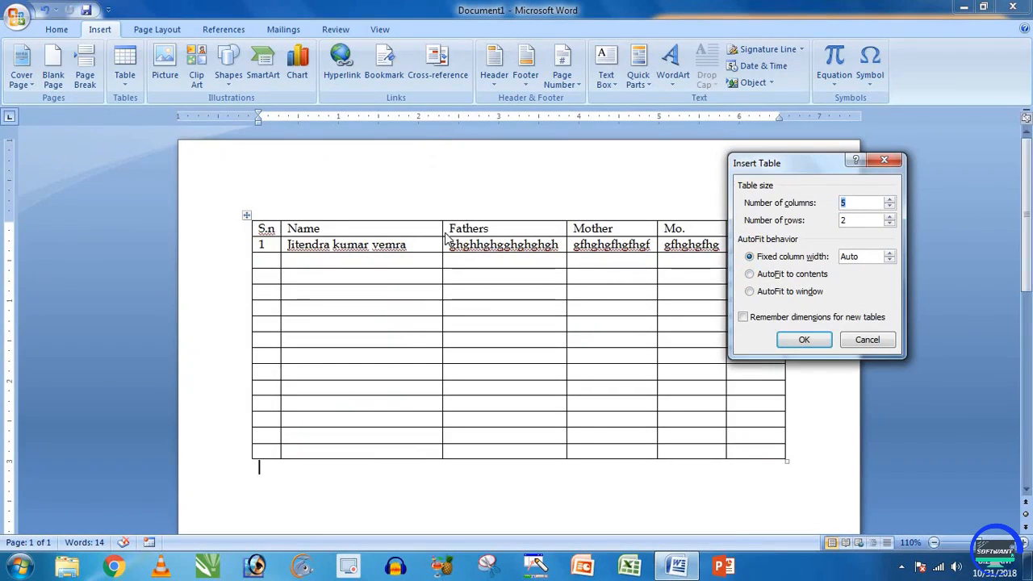
{"action": "left_click", "coordinate": [859, 345]}
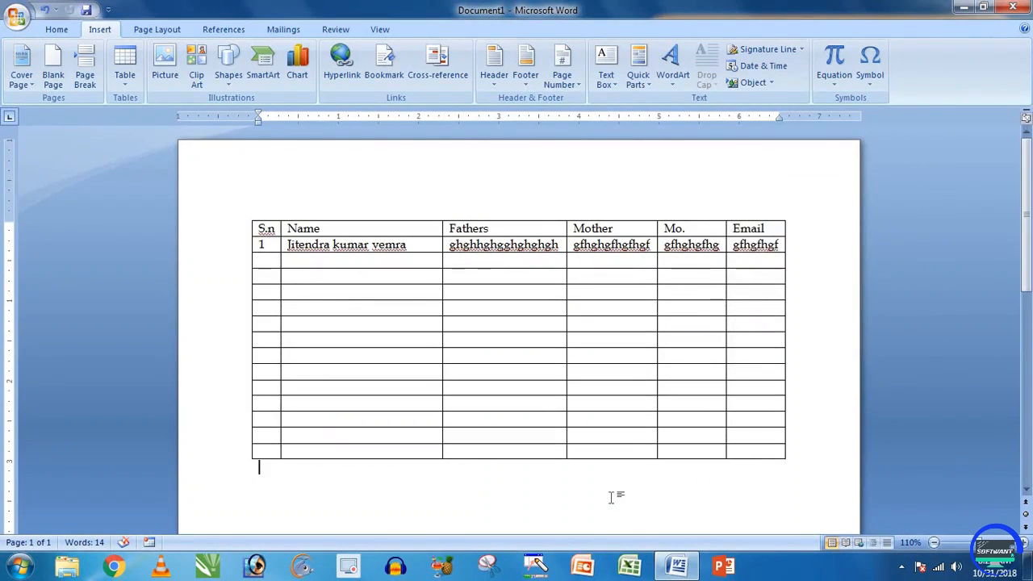
Step: Delete the existing six-column table and switch to the Draw Table pencil
{"action": "key", "text": "ctrl+a"}
{"action": "key", "text": "Delete"}
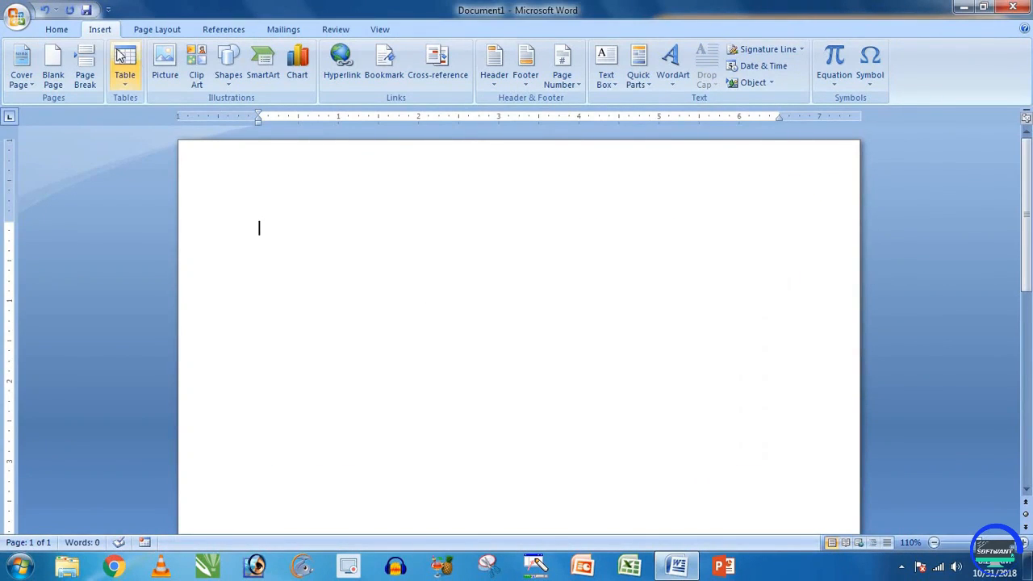
{"action": "left_click", "coordinate": [124, 85]}
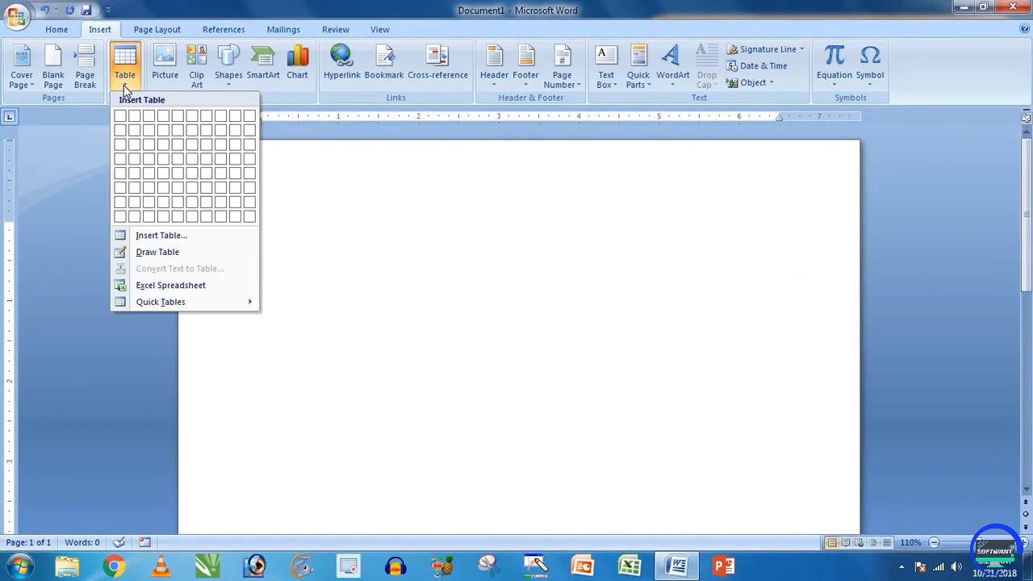
{"action": "left_click", "coordinate": [153, 252]}
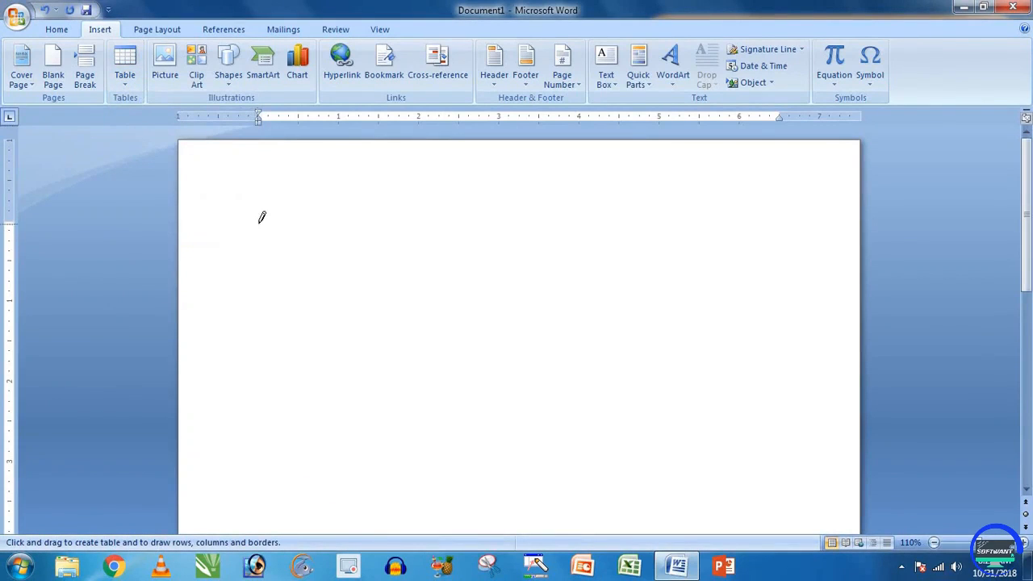
Step: Sketch four practice cells with the Draw Table pencil, then select all and delete them
{"action": "mouse_move", "coordinate": [260, 220]}
{"action": "left_mouse_down"}
{"action": "mouse_move", "coordinate": [323, 242]}
{"action": "mouse_move", "coordinate": [579, 247]}
{"action": "left_mouse_up"}
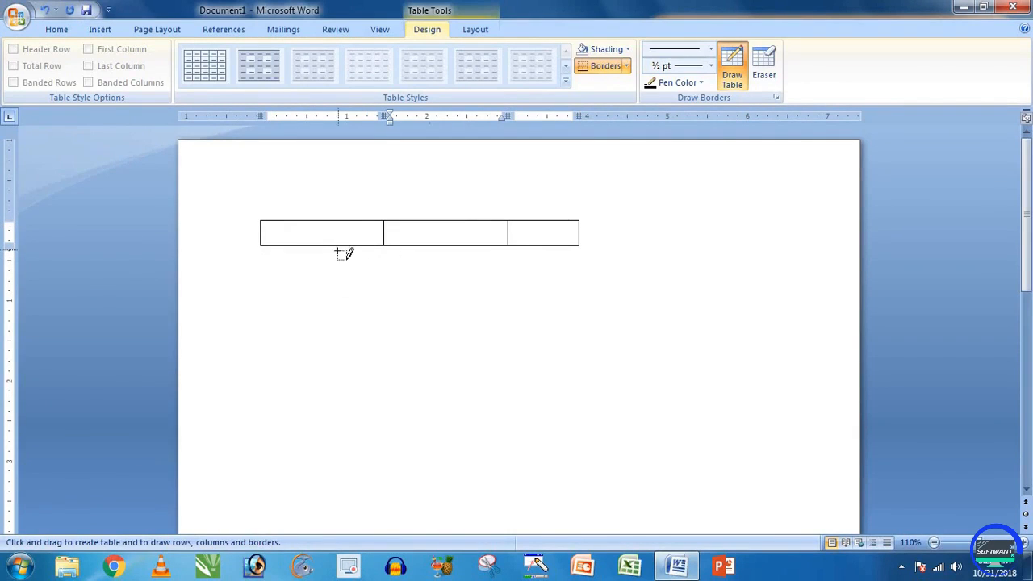
{"action": "mouse_move", "coordinate": [338, 247]}
{"action": "left_mouse_down"}
{"action": "mouse_move", "coordinate": [265, 302]}
{"action": "mouse_move", "coordinate": [416, 289]}
{"action": "mouse_move", "coordinate": [572, 325]}
{"action": "left_mouse_up"}
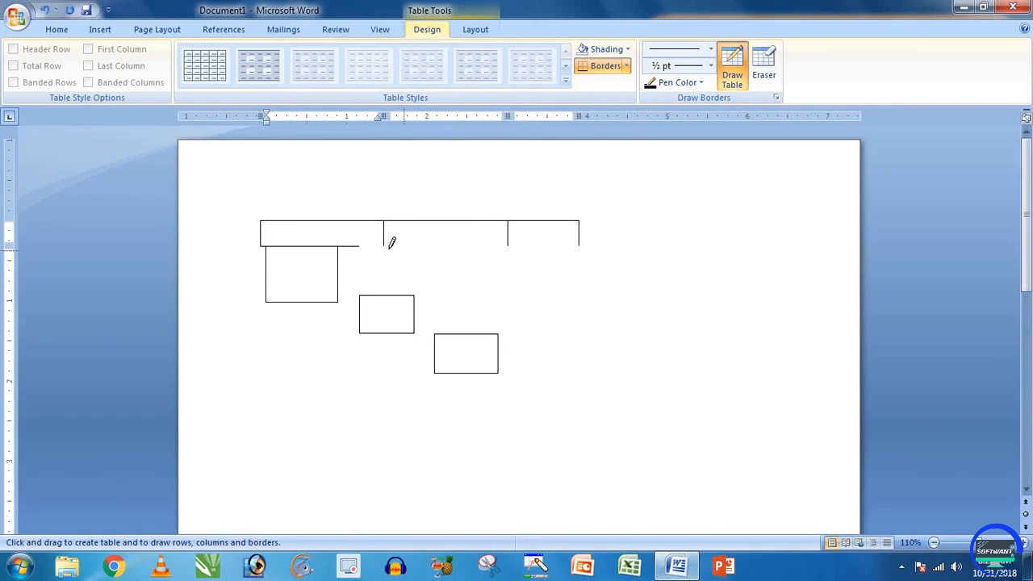
{"action": "left_click_drag", "start_coordinate": [387, 239], "coordinate": [522, 270]}
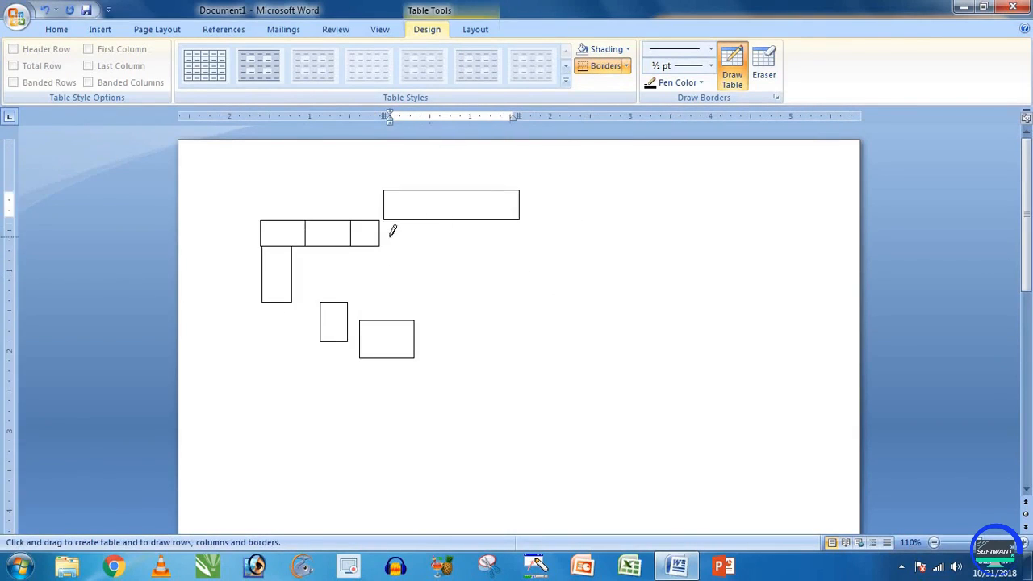
{"action": "left_click_drag", "start_coordinate": [390, 236], "coordinate": [483, 289]}
{"action": "key", "text": "ctrl+a"}
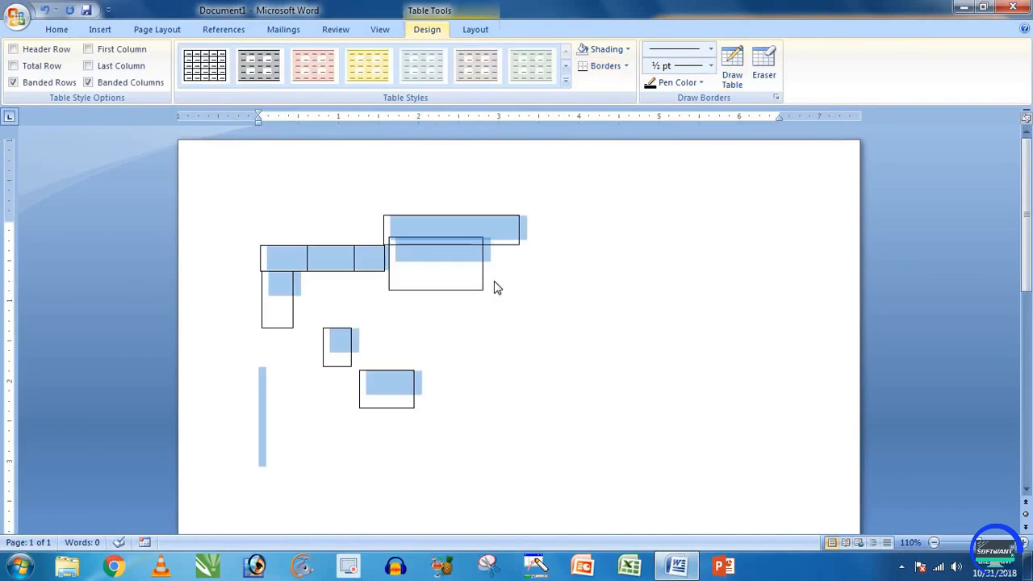
{"action": "key", "text": "BackSpace"}
Step: Type three filler lines: 'Flkdsjf idfiopdj …', 'Dsfdsk fdsk fdks fkdsf' and 'Dsfdsp fds fds fds'
{"action": "type", "text": "Flkdsjf id"}
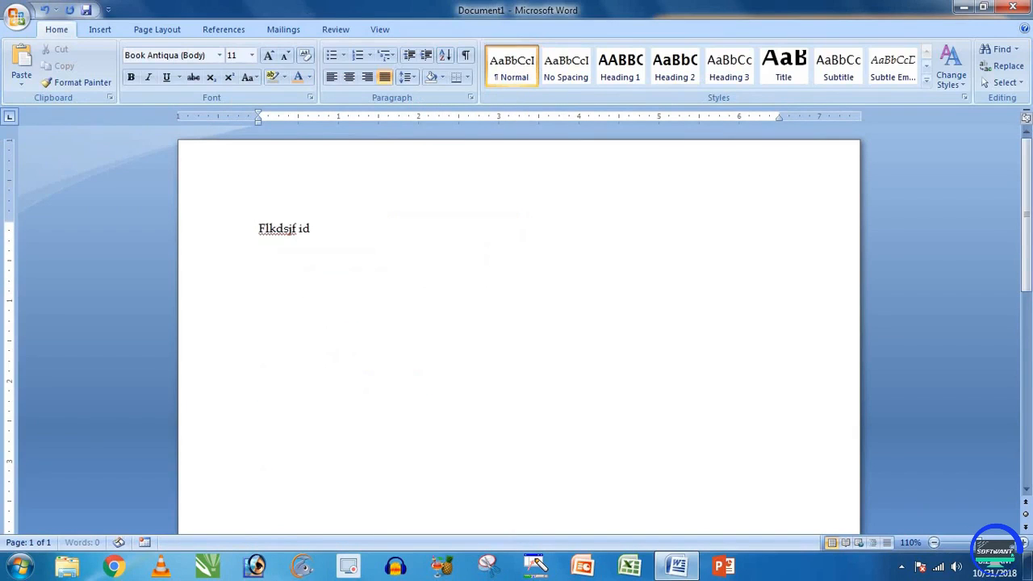
{"action": "type", "text": "fiopdj fiojd fiopjds fiods fopd sopf dsof dsopf dsopf dsof df"}
{"action": "key", "text": "Return"}
{"action": "type", "text": "Dsfdsk fdsk fdks fkdsf"}
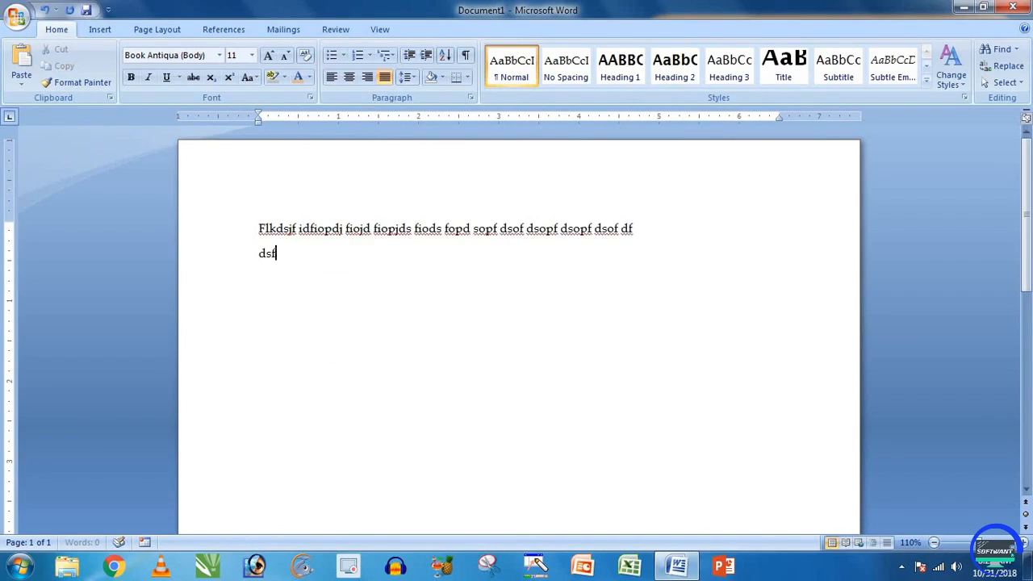
{"action": "key", "text": "Return"}
{"action": "type", "text": "Dsfdsp fds fds fds"}
{"action": "key", "text": "Return"}
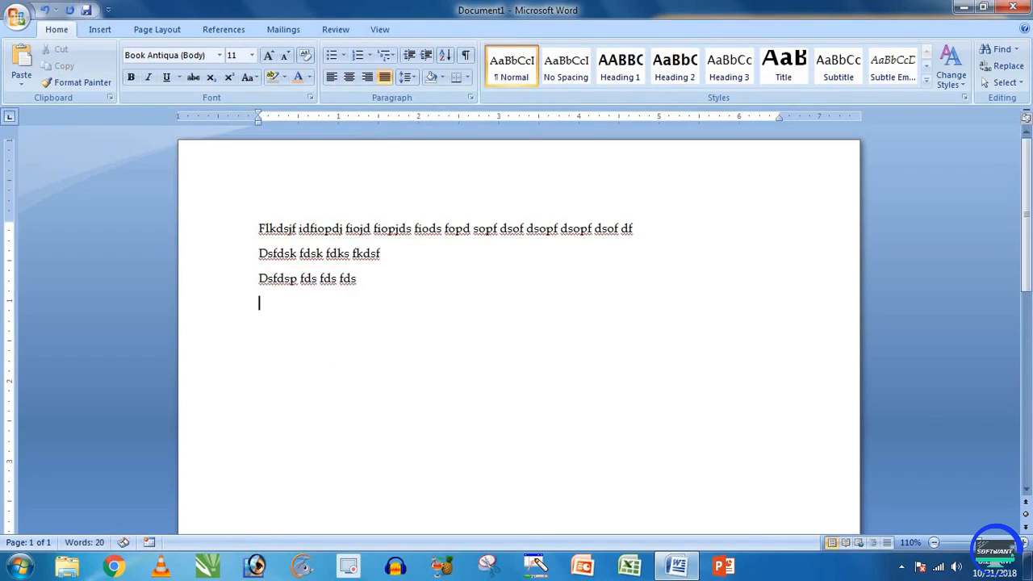
Step: Draw a cell around each text line plus an empty cell above the second, then stop drawing
{"action": "left_click", "coordinate": [100, 29]}
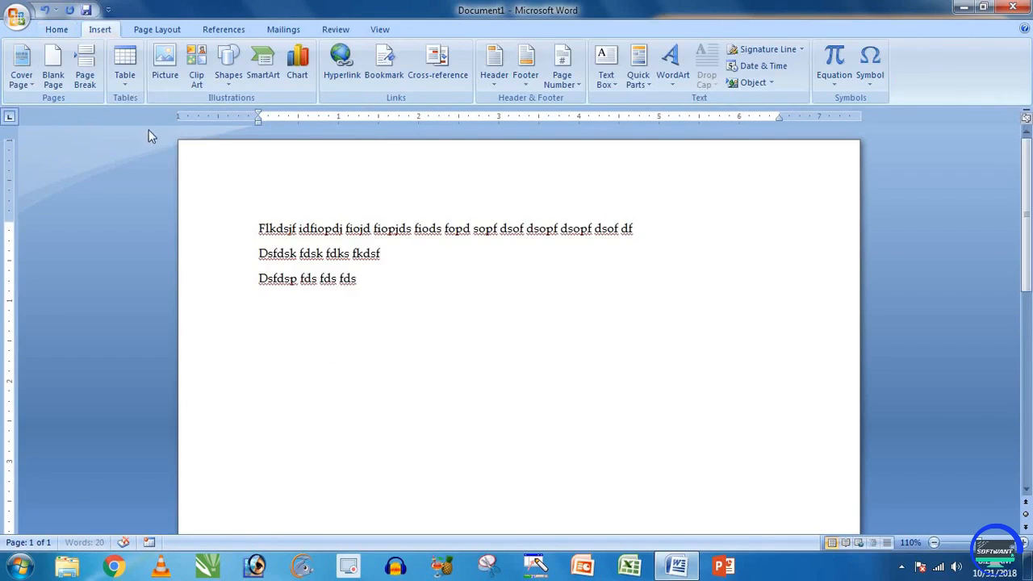
{"action": "left_click", "coordinate": [124, 66]}
{"action": "left_click", "coordinate": [158, 252]}
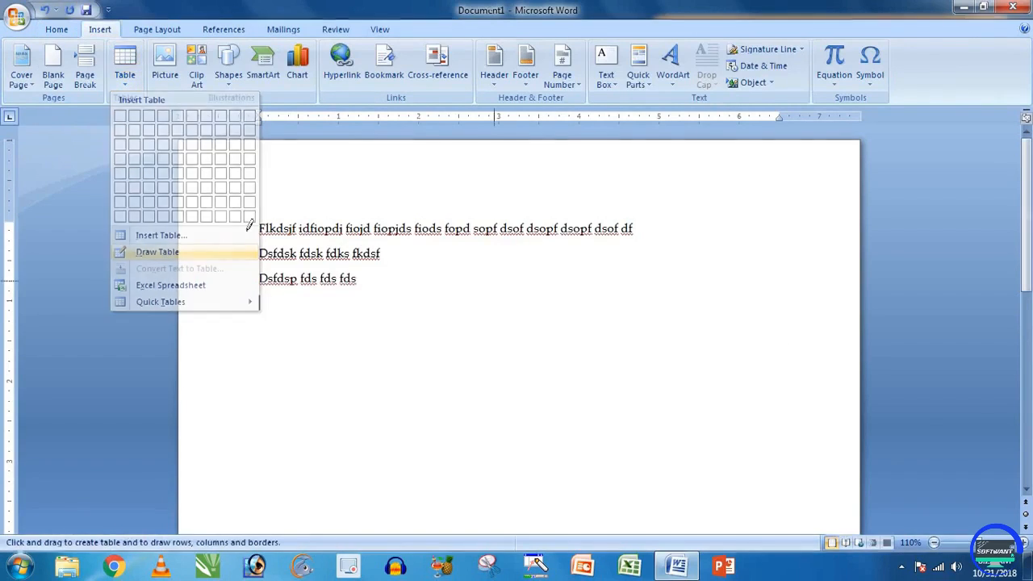
{"action": "left_click_drag", "start_coordinate": [258, 216], "coordinate": [646, 247]}
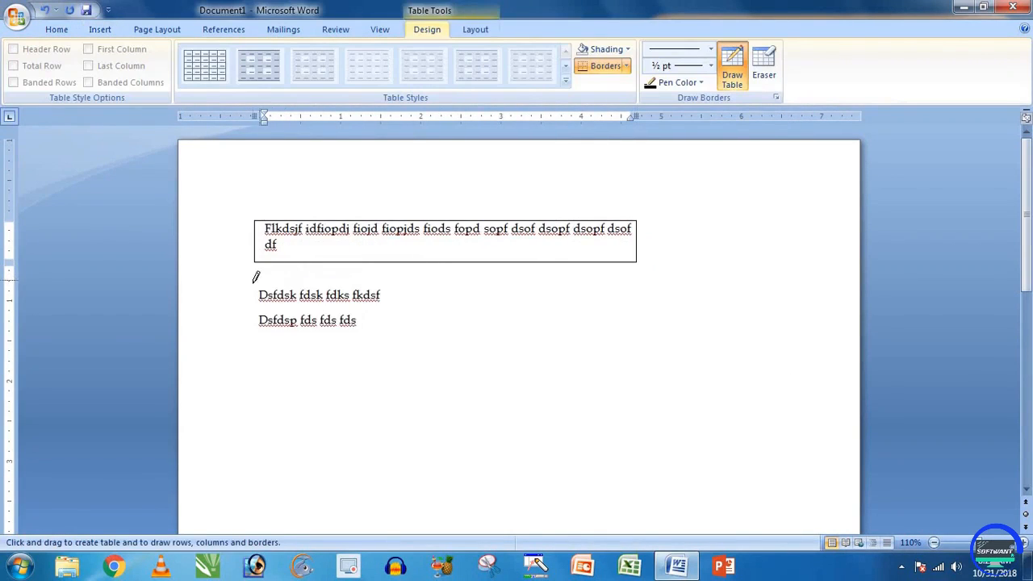
{"action": "mouse_move", "coordinate": [253, 283]}
{"action": "left_mouse_down"}
{"action": "mouse_move", "coordinate": [431, 304]}
{"action": "mouse_move", "coordinate": [431, 313]}
{"action": "left_mouse_up"}
{"action": "mouse_move", "coordinate": [253, 338]}
{"action": "left_mouse_down"}
{"action": "mouse_move", "coordinate": [329, 364]}
{"action": "mouse_move", "coordinate": [381, 365]}
{"action": "left_mouse_up"}
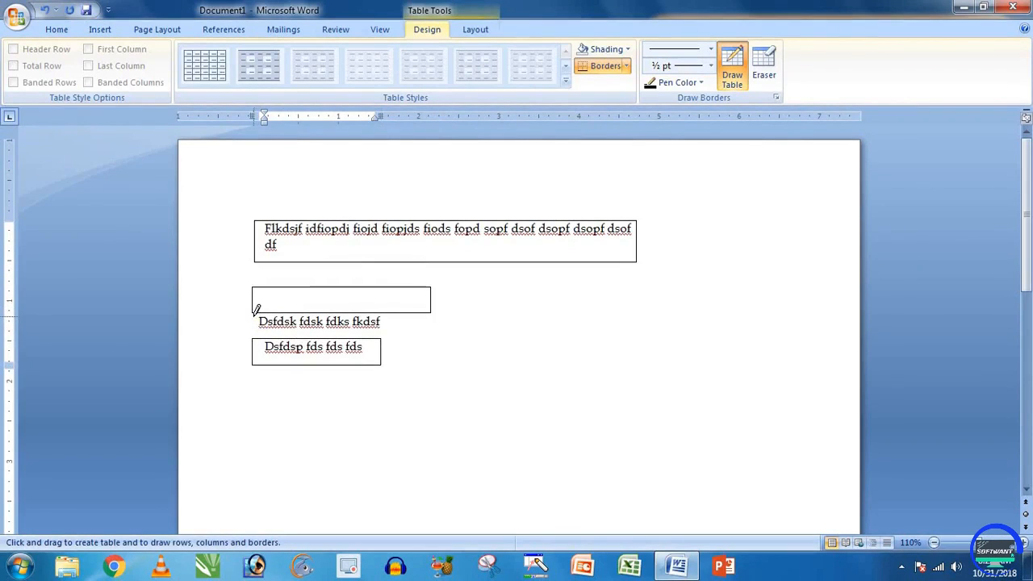
{"action": "left_click_drag", "start_coordinate": [254, 314], "coordinate": [402, 338]}
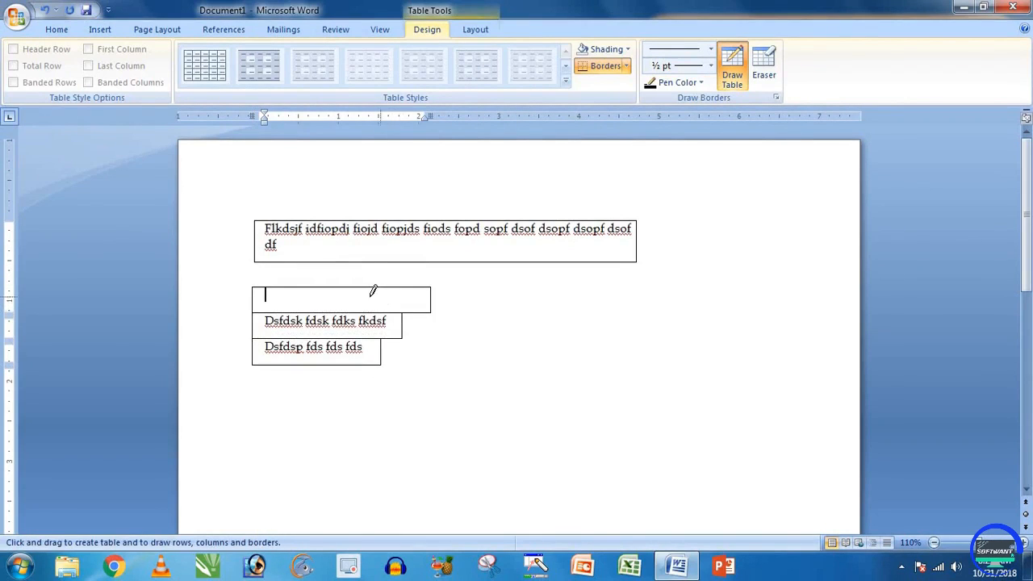
{"action": "left_click", "coordinate": [732, 67]}
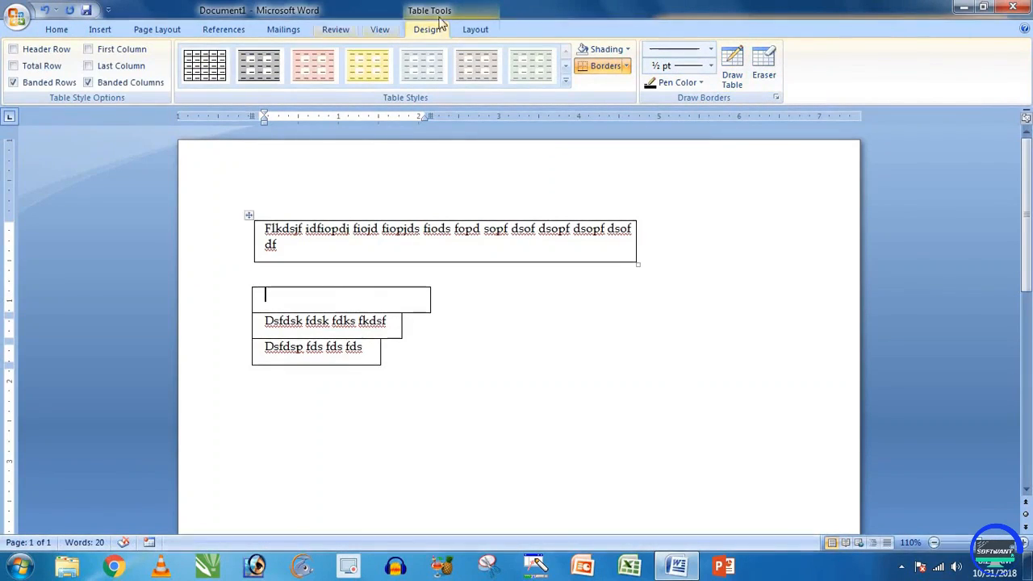
Step: Delete the empty cell above the Dsfdsk line with Delete Cells, shifting cells up
{"action": "left_click", "coordinate": [478, 30]}
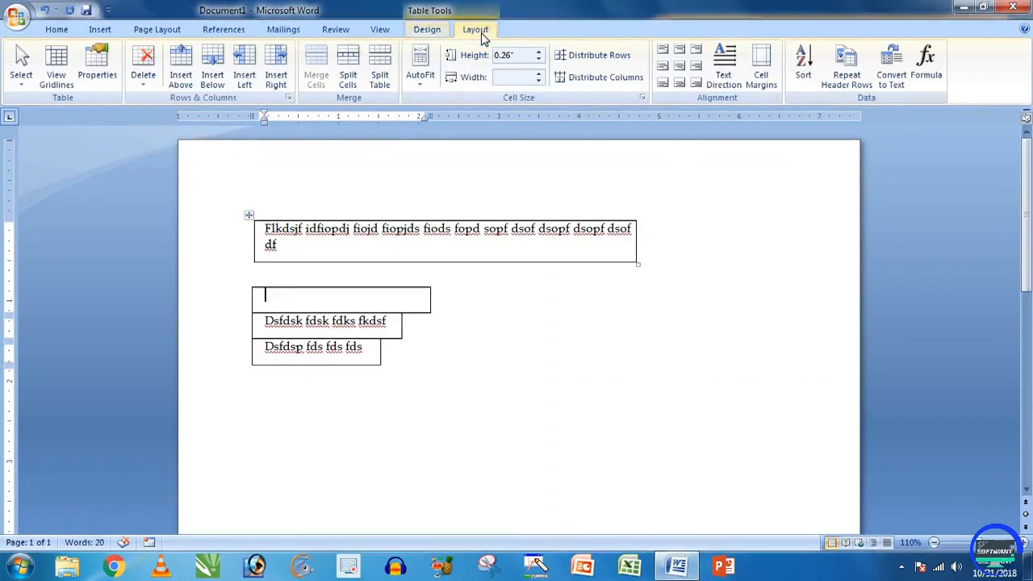
{"action": "left_click", "coordinate": [150, 79]}
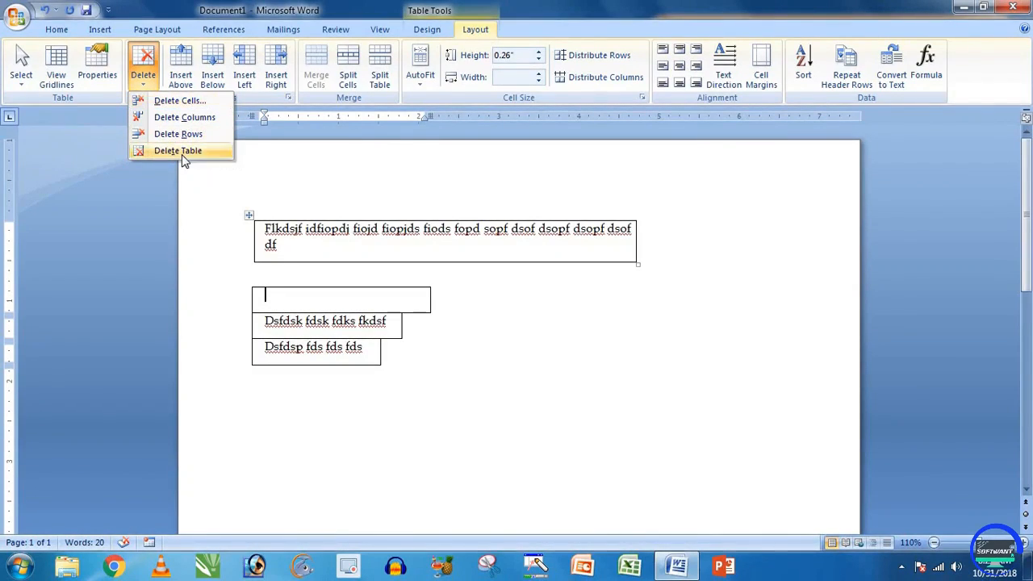
{"action": "left_click", "coordinate": [183, 104]}
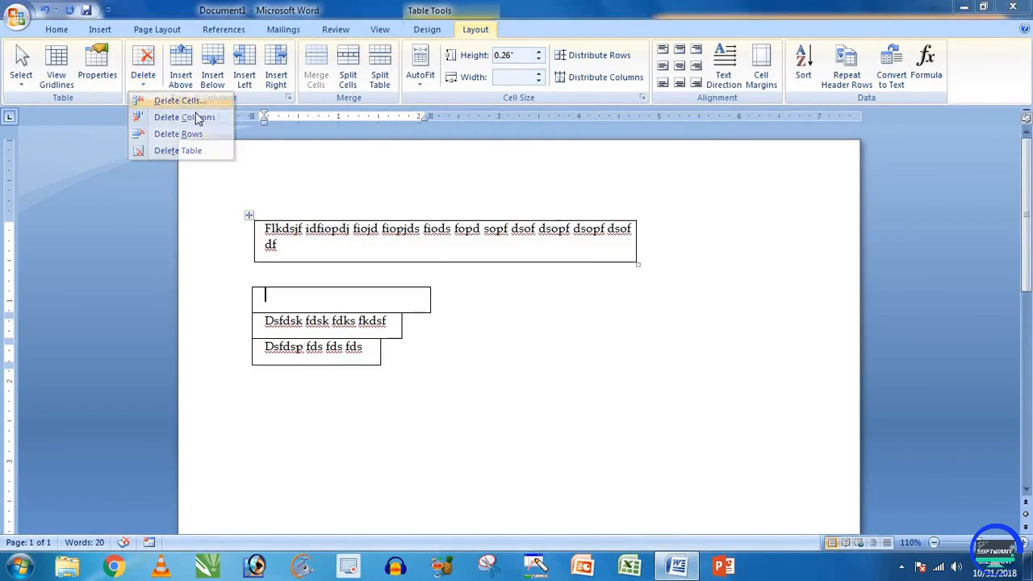
{"action": "left_click", "coordinate": [486, 302]}
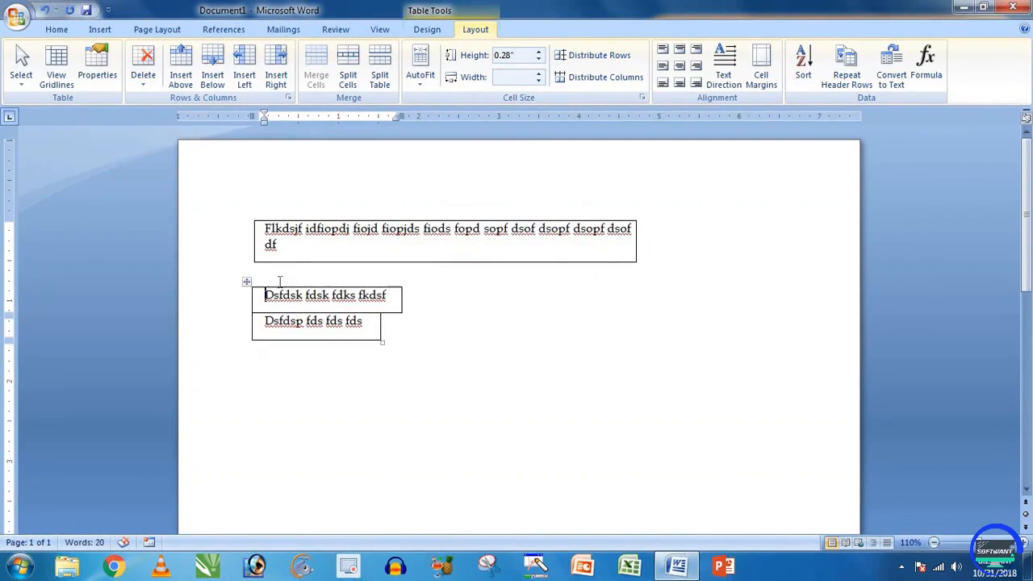
{"action": "left_click", "coordinate": [100, 29]}
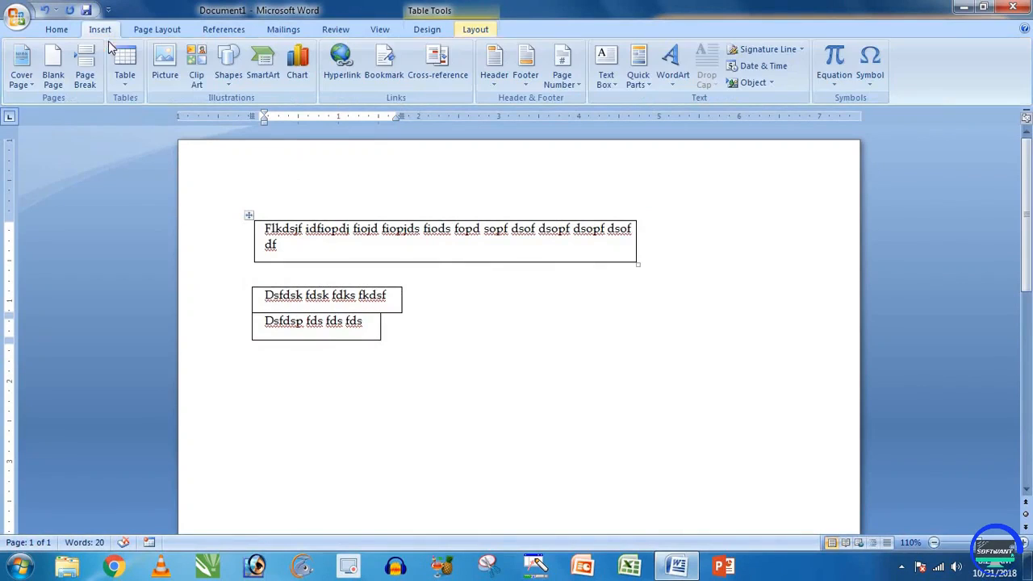
{"action": "left_click", "coordinate": [558, 369]}
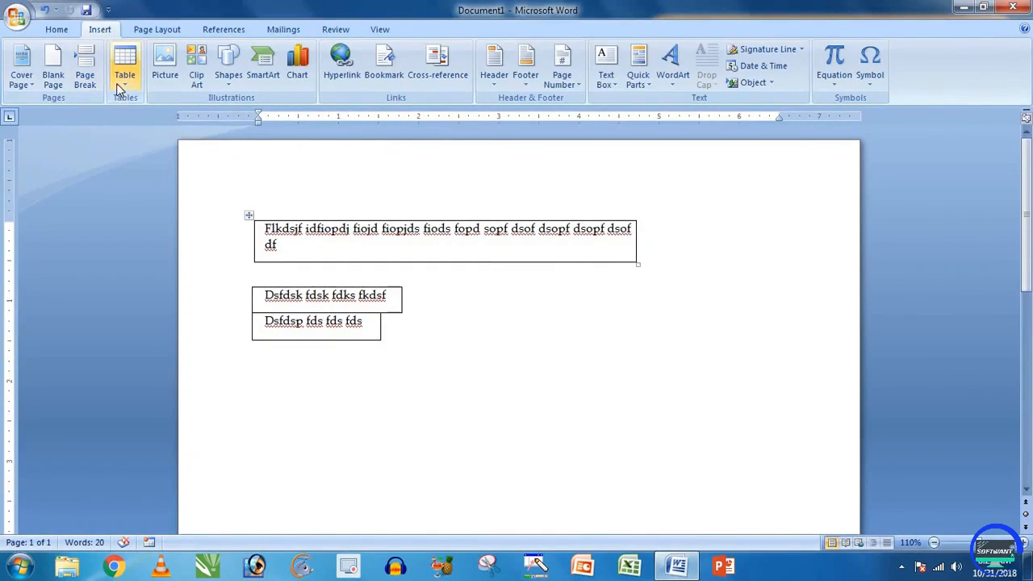
Step: Clear the whole page of the boxed text lines and hand-drawn tables
{"action": "left_click", "coordinate": [116, 83]}
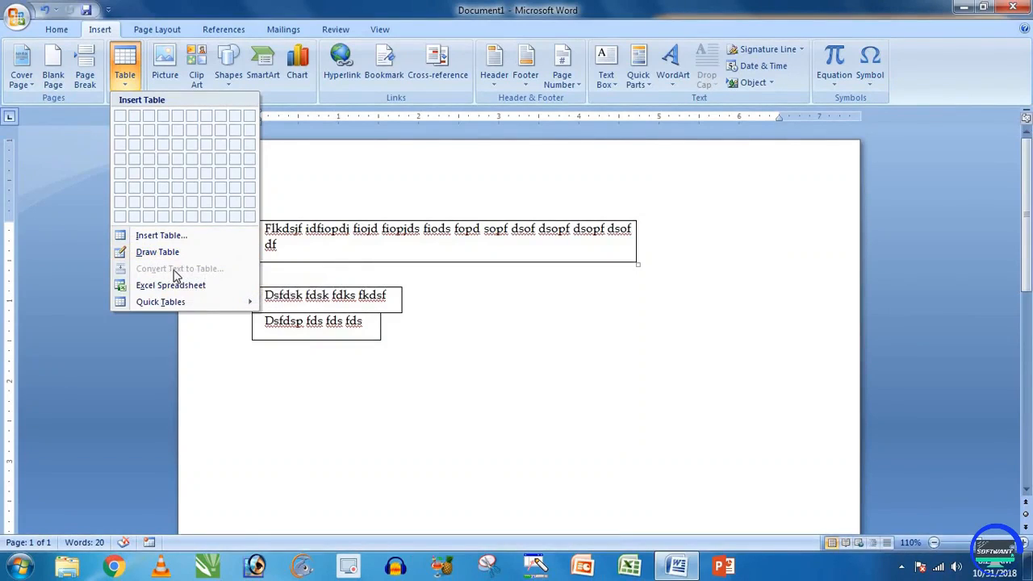
{"action": "left_click", "coordinate": [442, 339]}
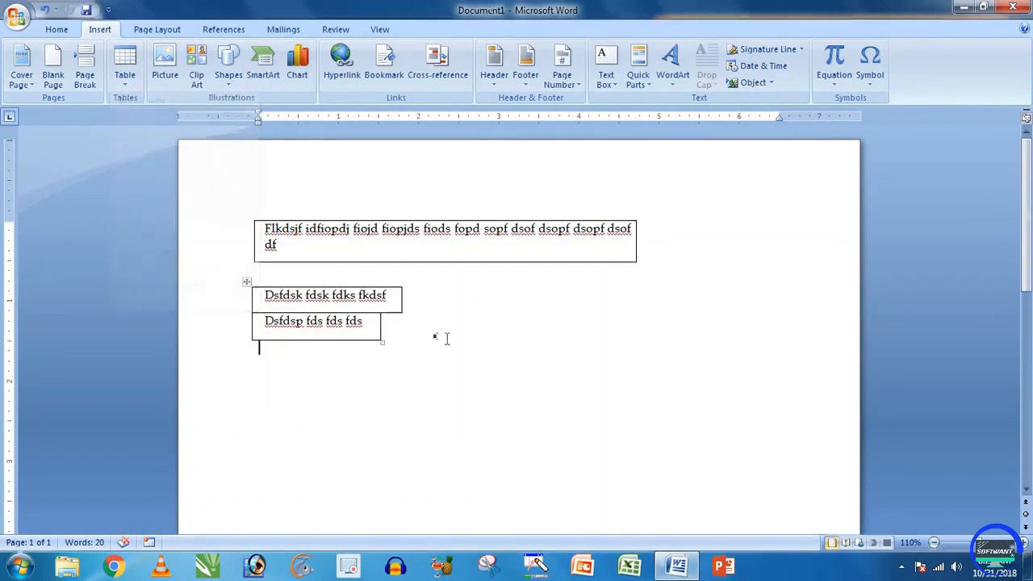
{"action": "key", "text": "ctrl+a"}
{"action": "key", "text": "Delete"}
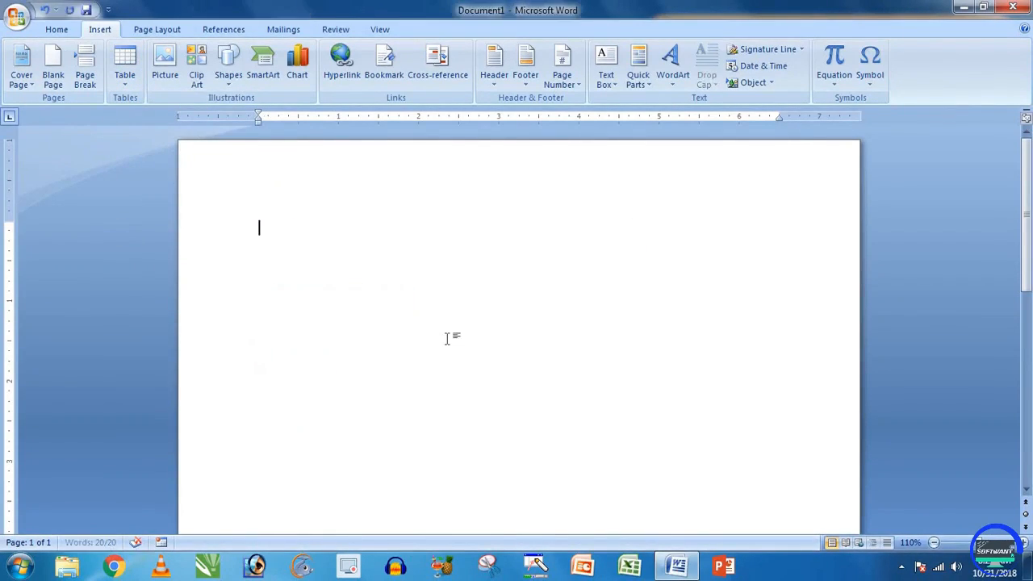
Step: Type a scribbled line, delete it, and start the header with 's.n nam'
{"action": "type", "text": "dsfgdfgdfddl f df dfd f"}
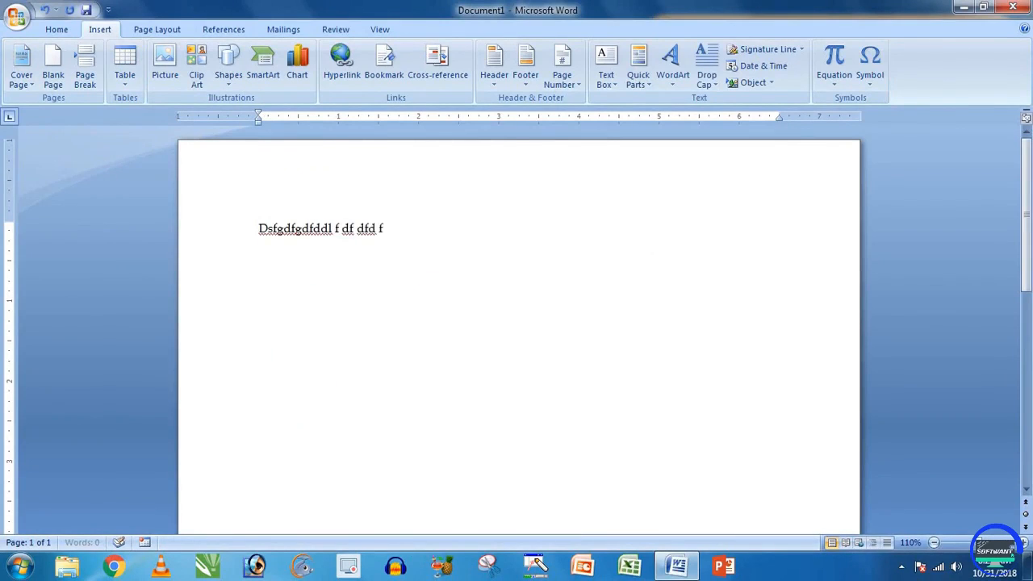
{"action": "type", "text": "d fd fd fd f dof dopf dopf opf dospf opd fopd fo"}
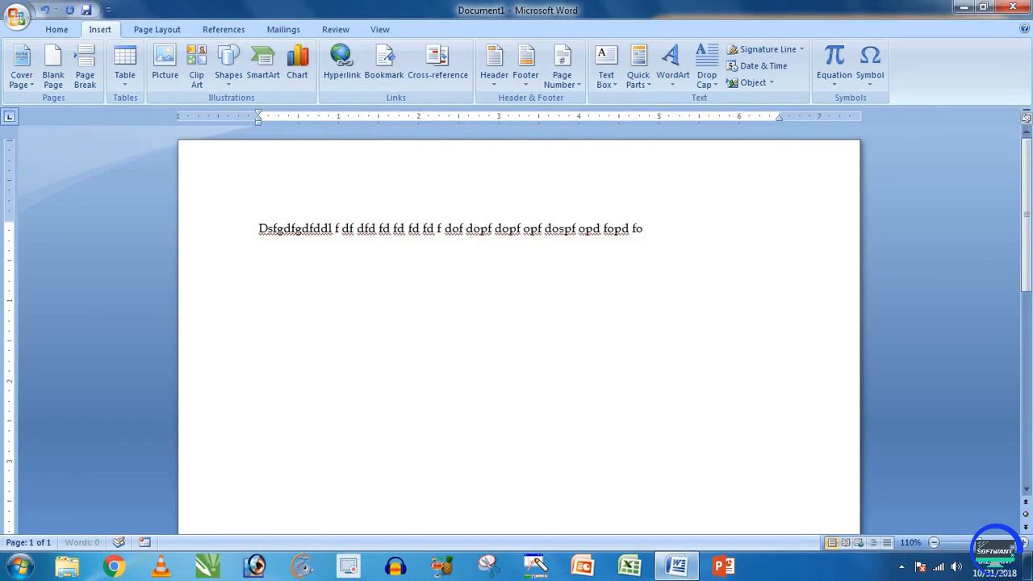
{"action": "key", "text": "ctrl+a"}
{"action": "key", "text": "Delete"}
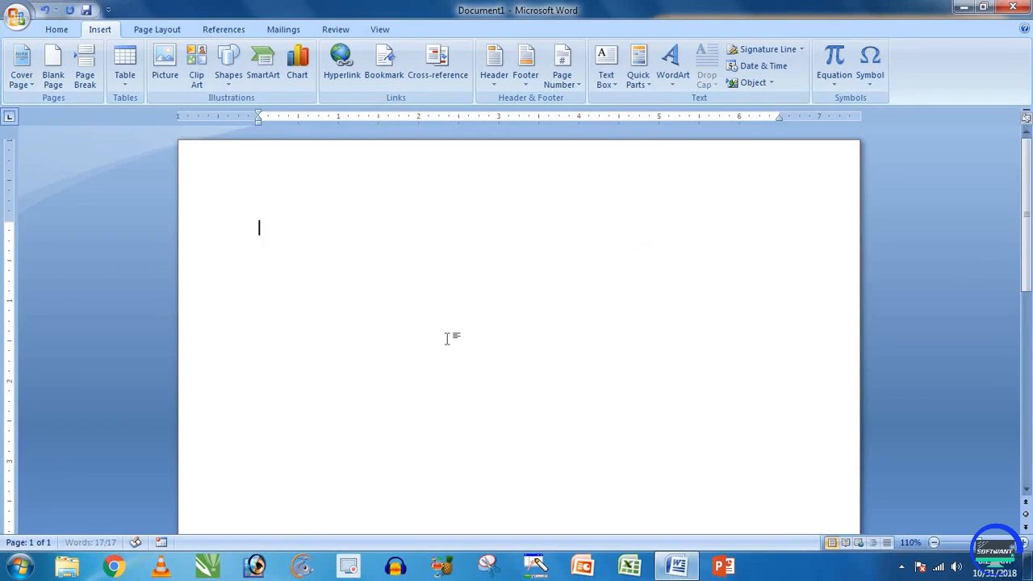
{"action": "type", "text": "s"}
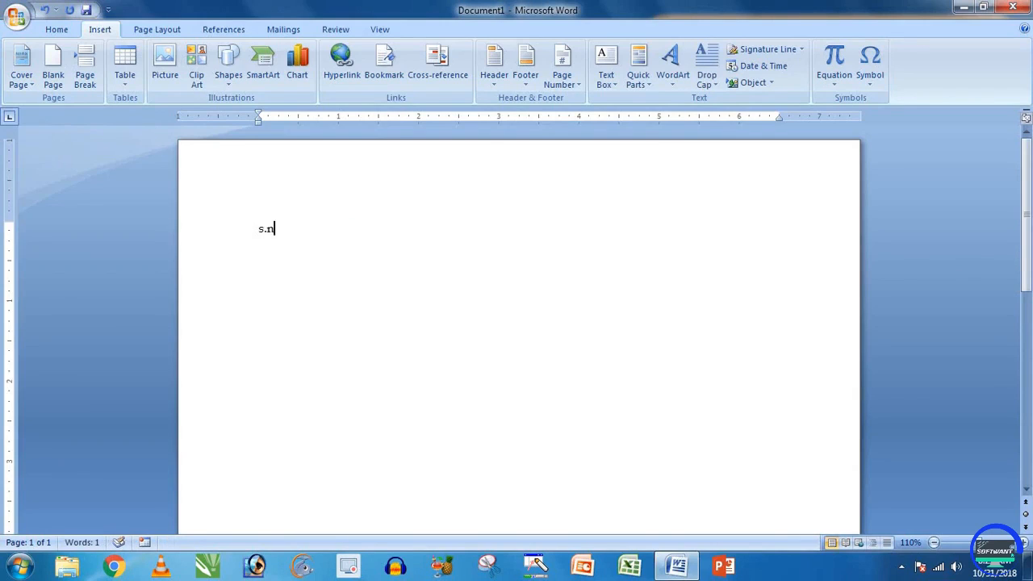
{"action": "type", "text": ".n nam"}
Step: Complete the header line 's.n name father mother' and select the whole line
{"action": "type", "text": "e father mother"}
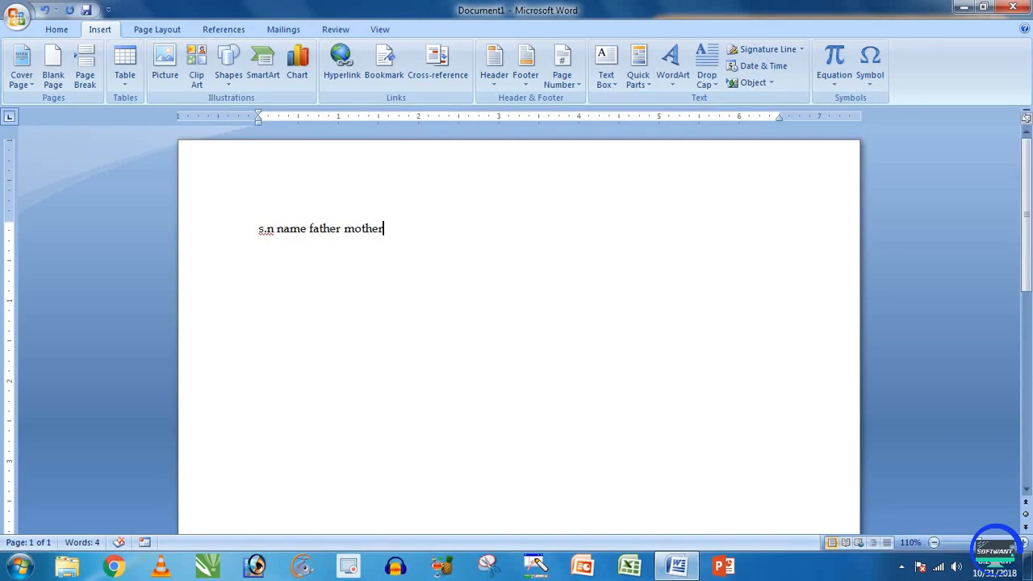
{"action": "left_click", "coordinate": [262, 231], "text": "shift"}
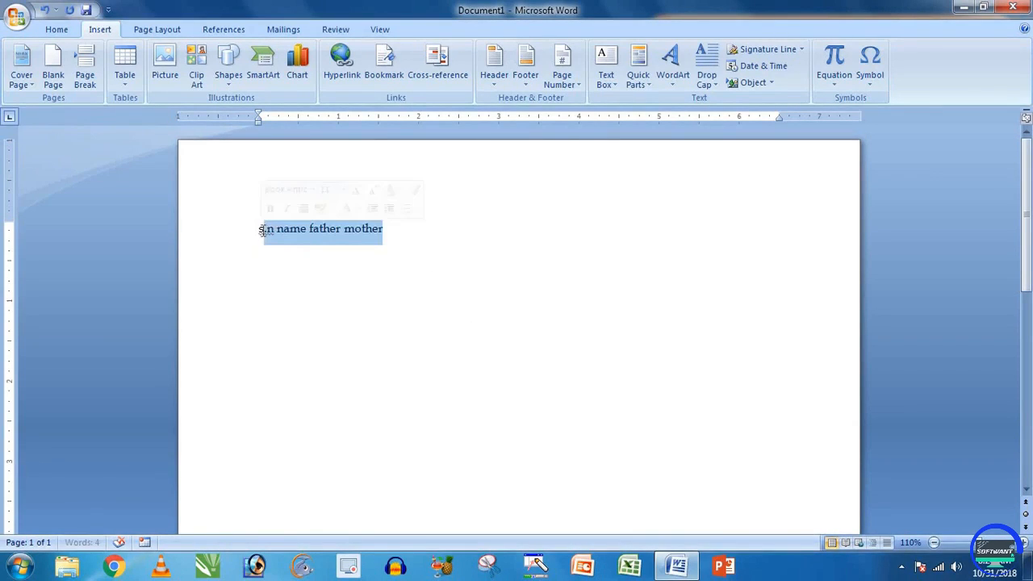
{"action": "left_click", "coordinate": [302, 239]}
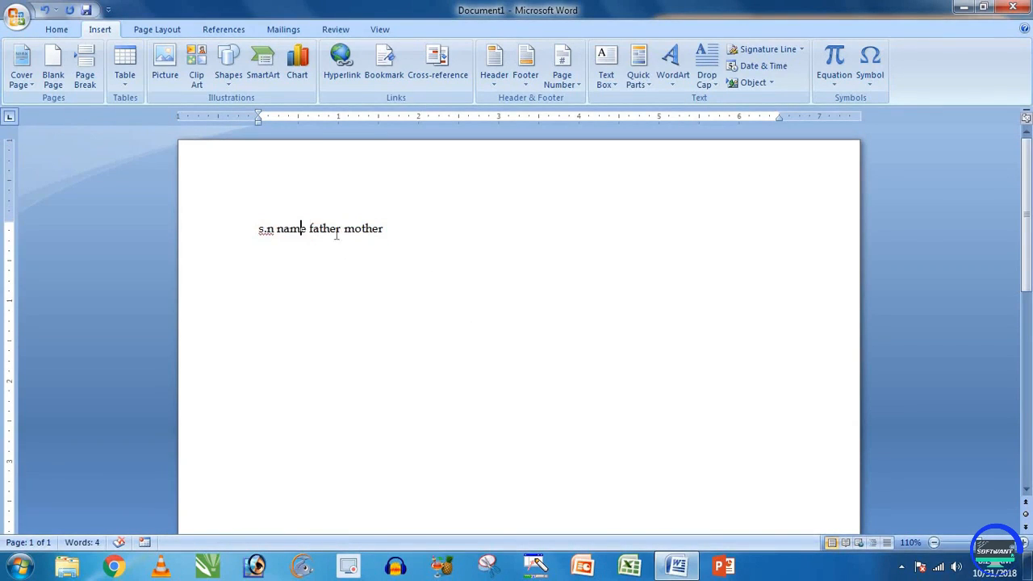
{"action": "left_click", "coordinate": [229, 234]}
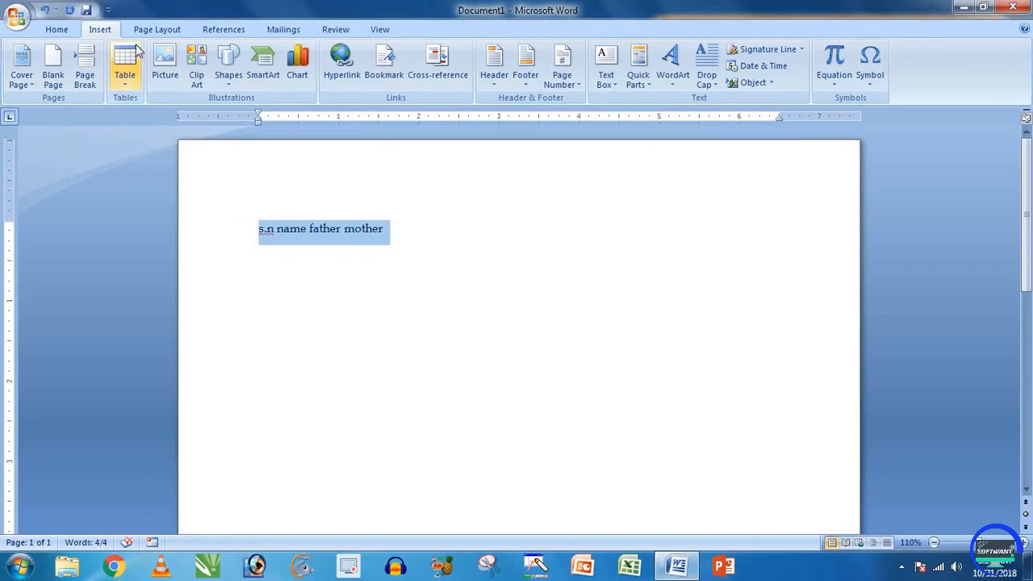
{"action": "left_click", "coordinate": [127, 80]}
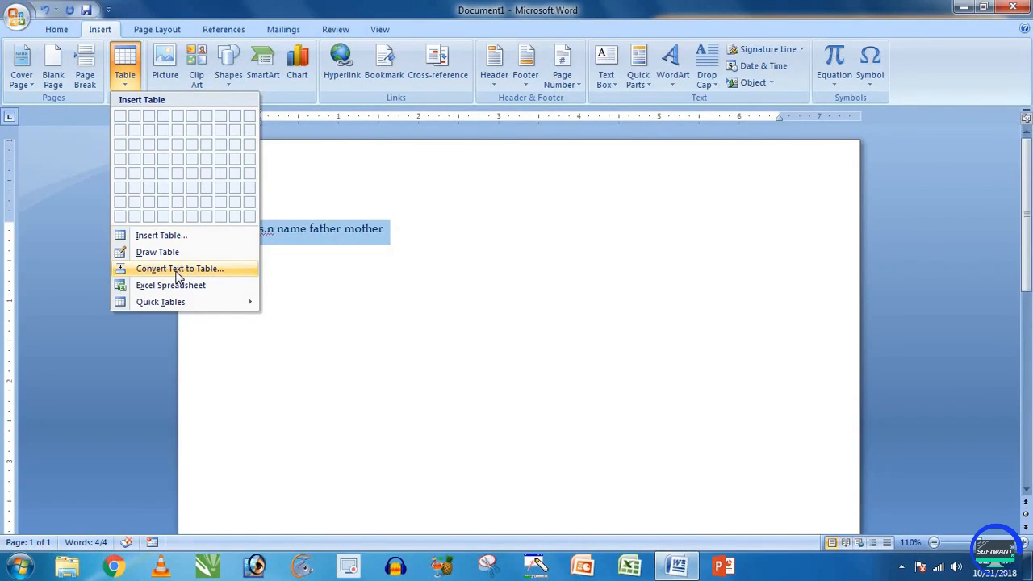
Step: Convert the line into a one-row, four-column table split at spaces (Other separator)
{"action": "left_click", "coordinate": [177, 271]}
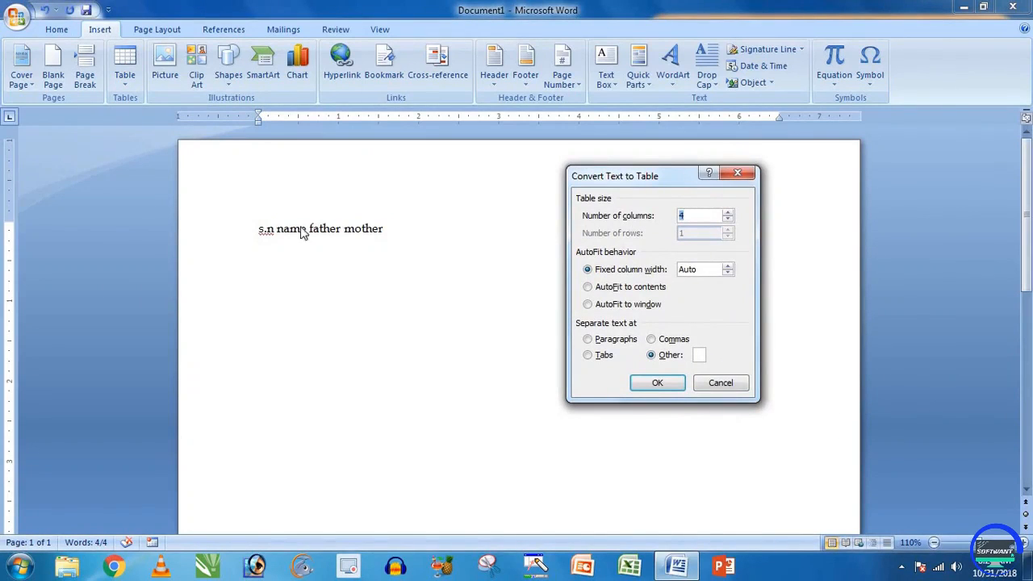
{"action": "left_click", "coordinate": [661, 361]}
{"action": "left_click", "coordinate": [596, 357]}
{"action": "left_click", "coordinate": [667, 360]}
{"action": "left_click", "coordinate": [670, 383]}
{"action": "left_click", "coordinate": [454, 306]}
{"action": "left_click", "coordinate": [325, 230]}
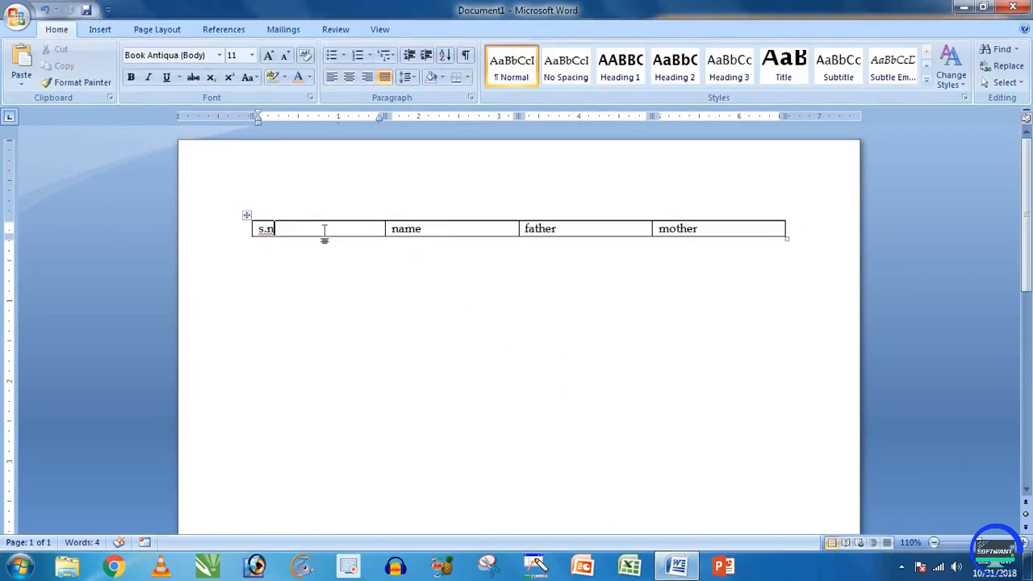
Step: Add a second row below the headers with filler text 'dflkdj' and 'Dslkfjdsk'
{"action": "left_click", "coordinate": [442, 230]}
{"action": "left_click", "coordinate": [595, 231]}
{"action": "left_click", "coordinate": [705, 231]}
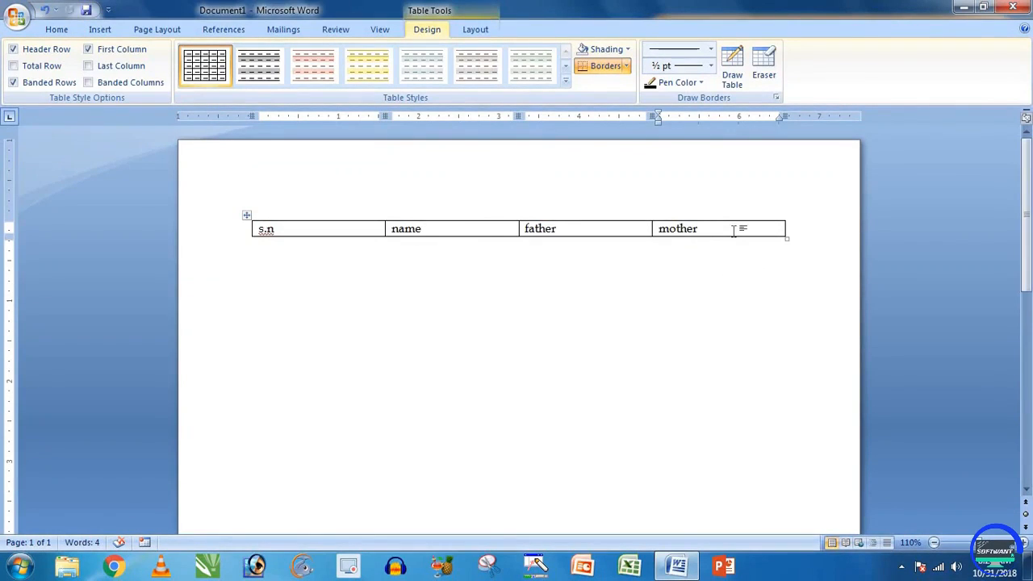
{"action": "key", "text": "Tab"}
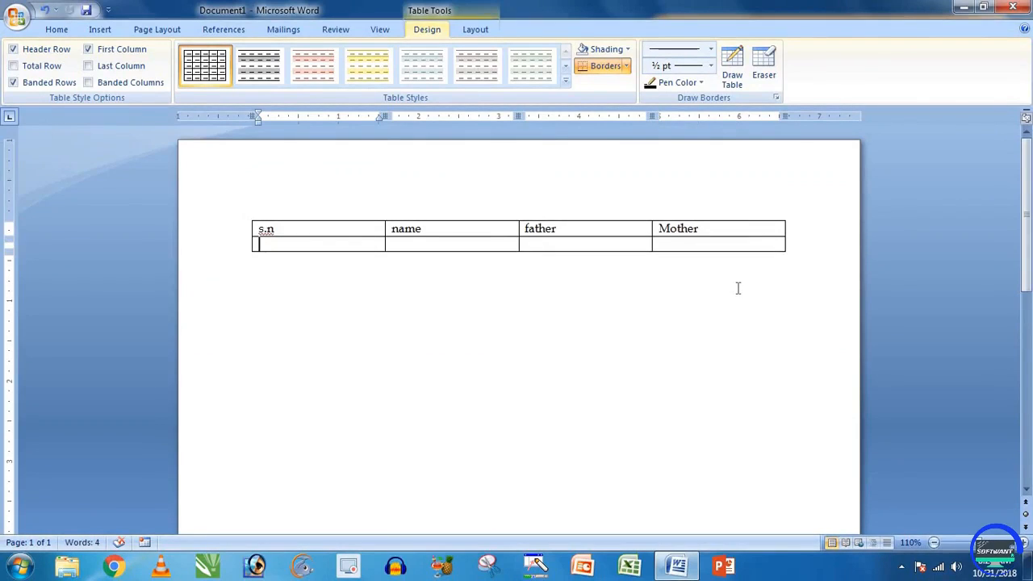
{"action": "type", "text": "dflkdj"}
{"action": "type", "text": "Dslkfjdsk"}
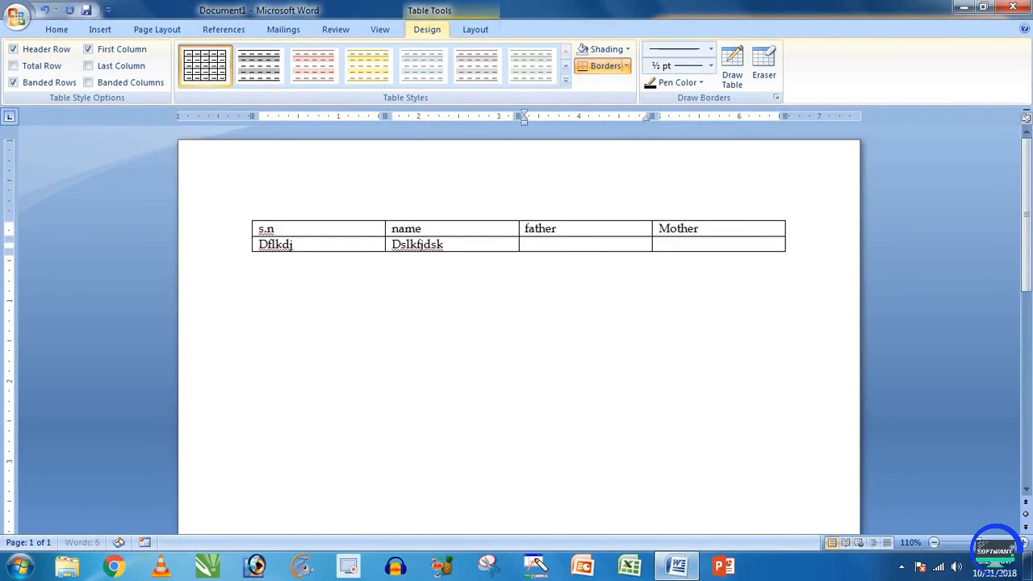
{"action": "key", "text": "Tab"}
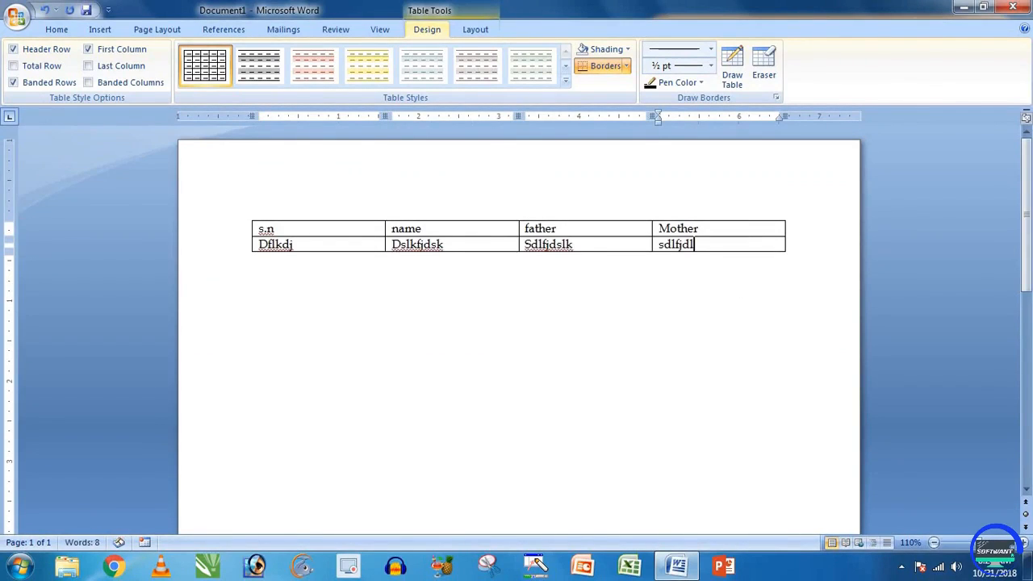
Step: Add a third row filled with 'sdlkfsd', 'sdlfjsd' and 'sdlfk'
{"action": "key", "text": "Tab"}
{"action": "type", "text": "sdlkfsd"}
{"action": "key", "text": "Tab"}
{"action": "type", "text": "sdlfjsd"}
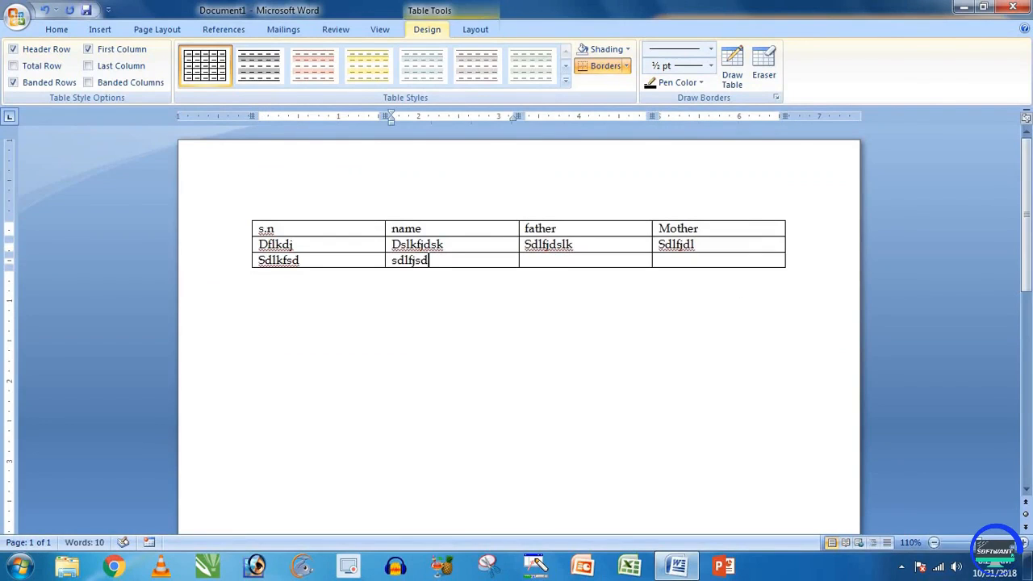
{"action": "key", "text": "Tab"}
{"action": "type", "text": "sdlfk"}
{"action": "key", "text": "Tab"}
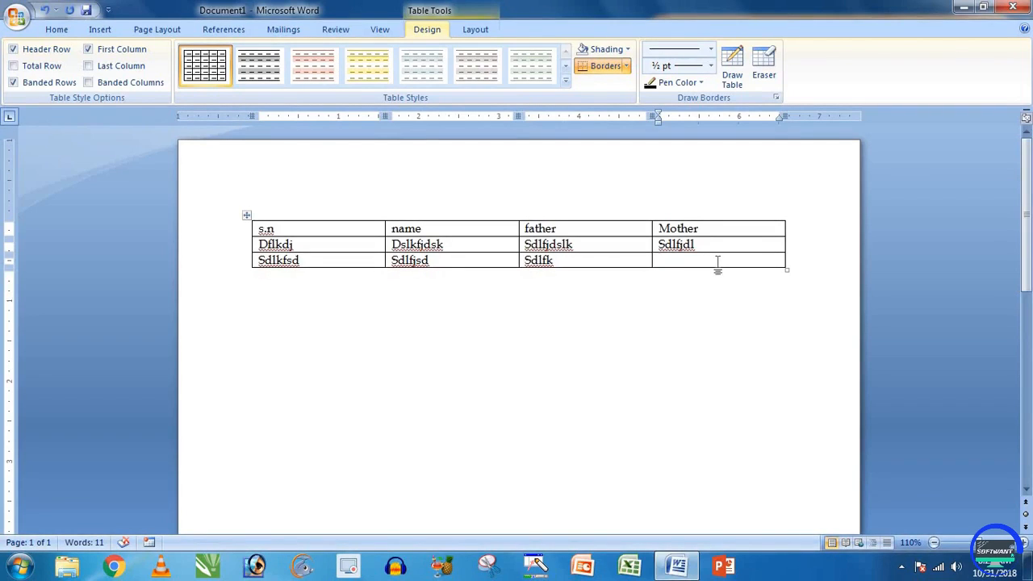
Step: Append more empty rows to the table, then select the whole document
{"action": "key", "text": "Tab"}
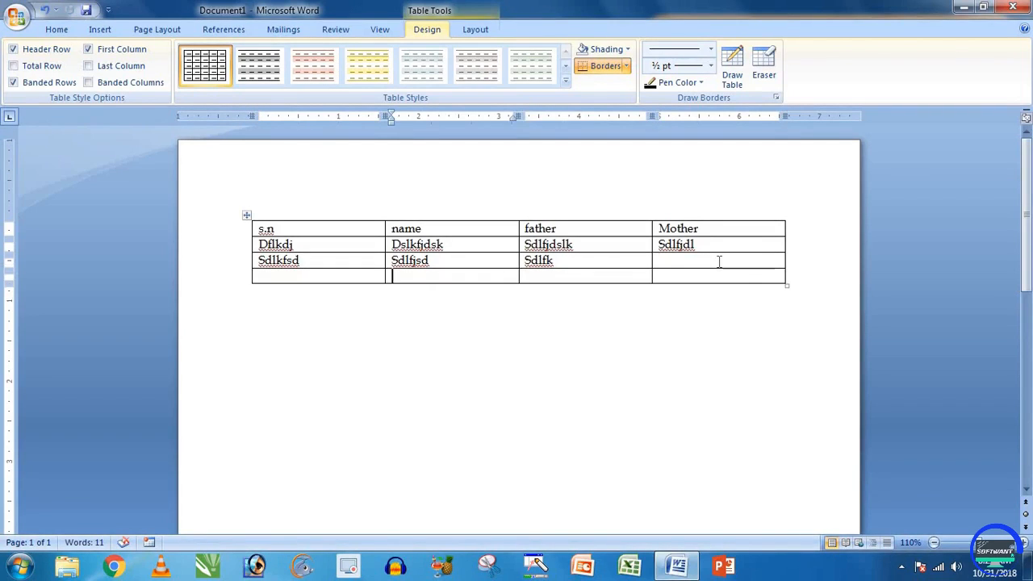
{"action": "key", "text": "Tab"}
{"action": "key", "text": "Tab"}
{"action": "key", "text": "Tab"}
{"action": "key", "text": "Tab"}
{"action": "key", "text": "Tab"}
{"action": "key", "text": "Tab"}
{"action": "key", "text": "Tab"}
{"action": "key", "text": "Tab"}
{"action": "key", "text": "Tab"}
{"action": "key", "text": "Tab"}
{"action": "key", "text": "Tab"}
{"action": "key", "text": "Tab"}
{"action": "key", "text": "Tab"}
{"action": "key", "text": "Tab"}
{"action": "key", "text": "Tab"}
{"action": "key", "text": "Tab"}
{"action": "key", "text": "Tab"}
{"action": "key", "text": "Tab"}
{"action": "key", "text": "Tab"}
{"action": "key", "text": "Tab"}
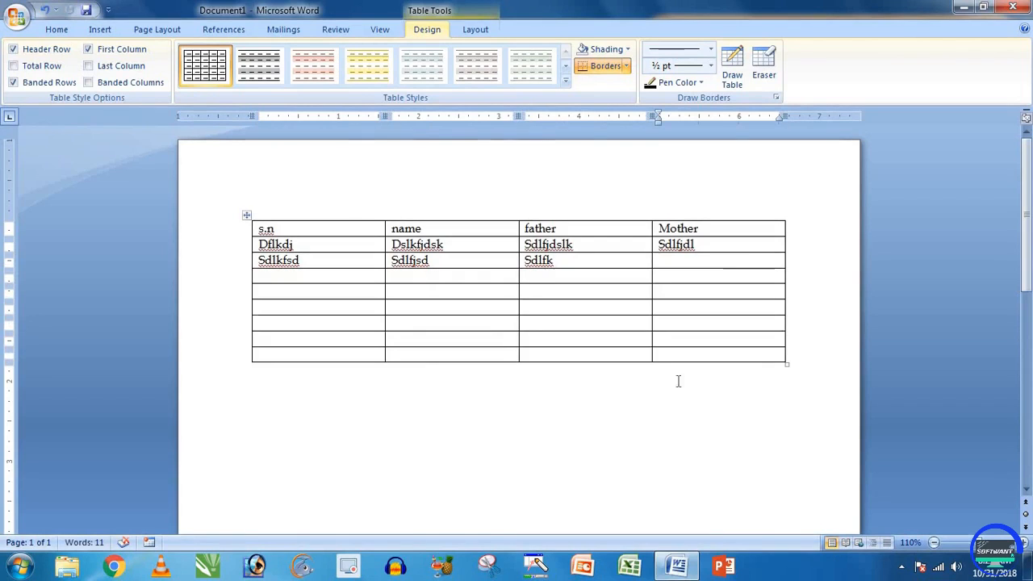
{"action": "left_click", "coordinate": [675, 392]}
{"action": "key", "text": "ctrl+a"}
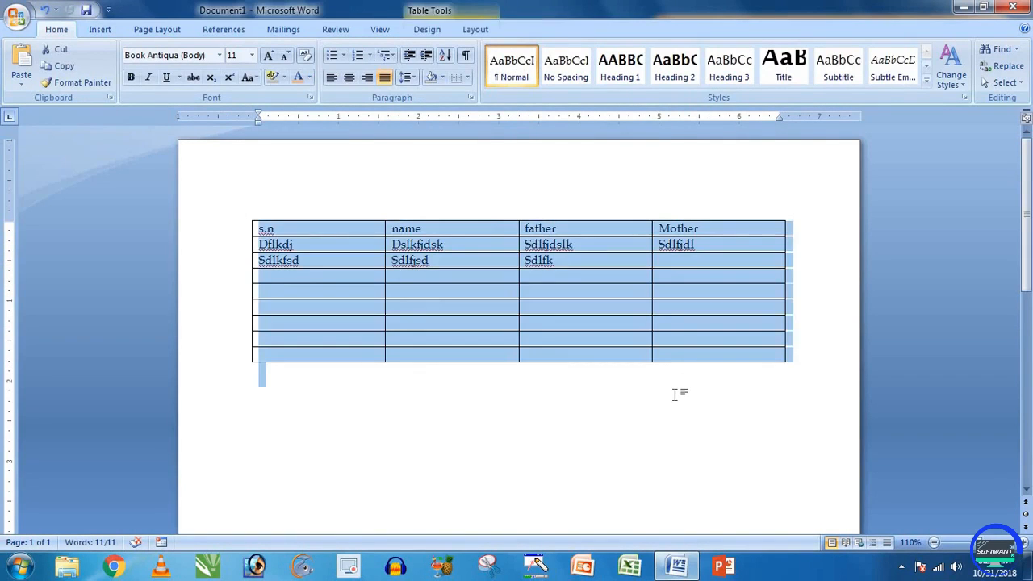
Step: Delete the table and embed an Excel spreadsheet from the Table menu
{"action": "key", "text": "Delete"}
{"action": "left_click", "coordinate": [100, 29]}
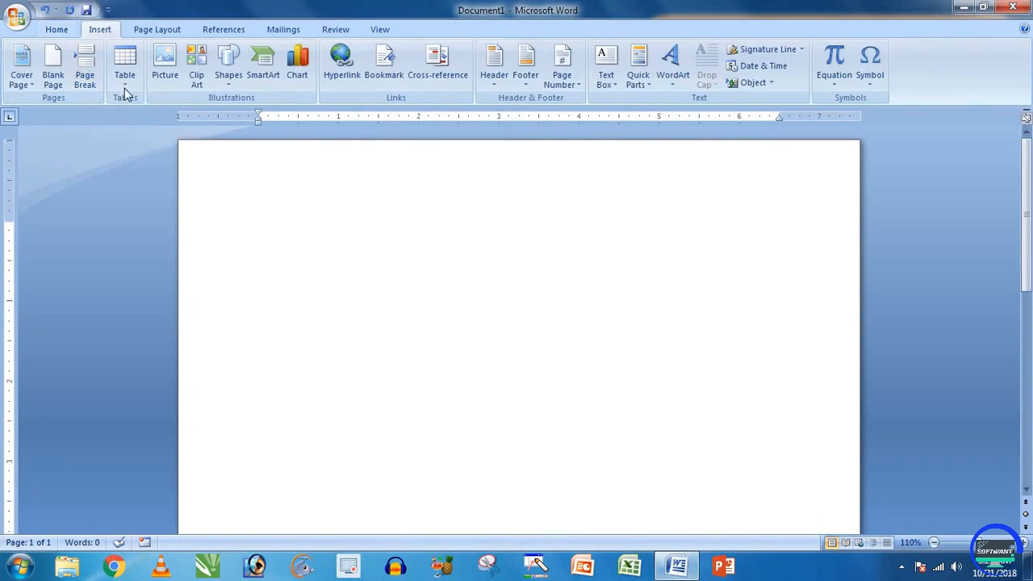
{"action": "left_click", "coordinate": [125, 91]}
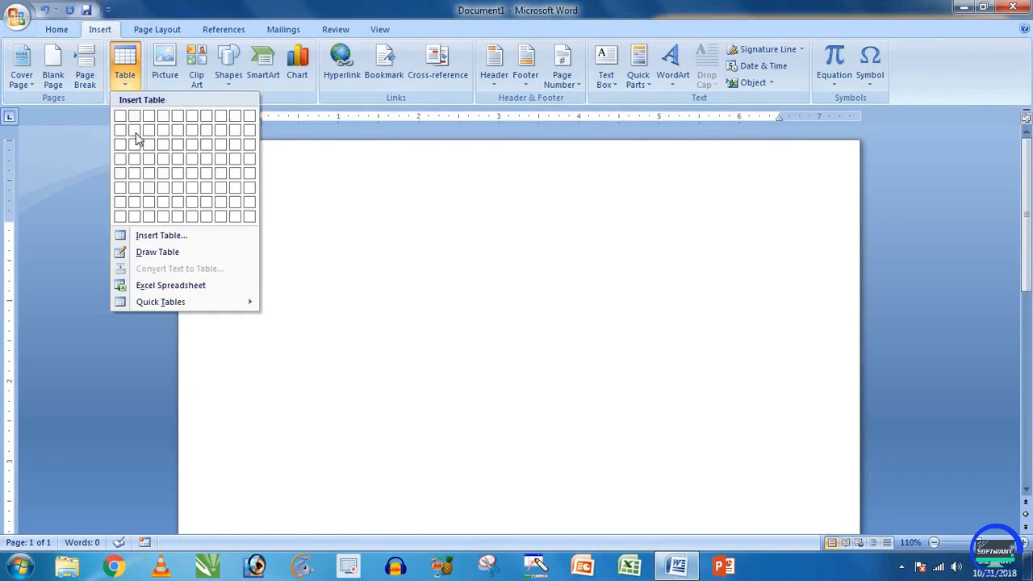
{"action": "left_click", "coordinate": [171, 288]}
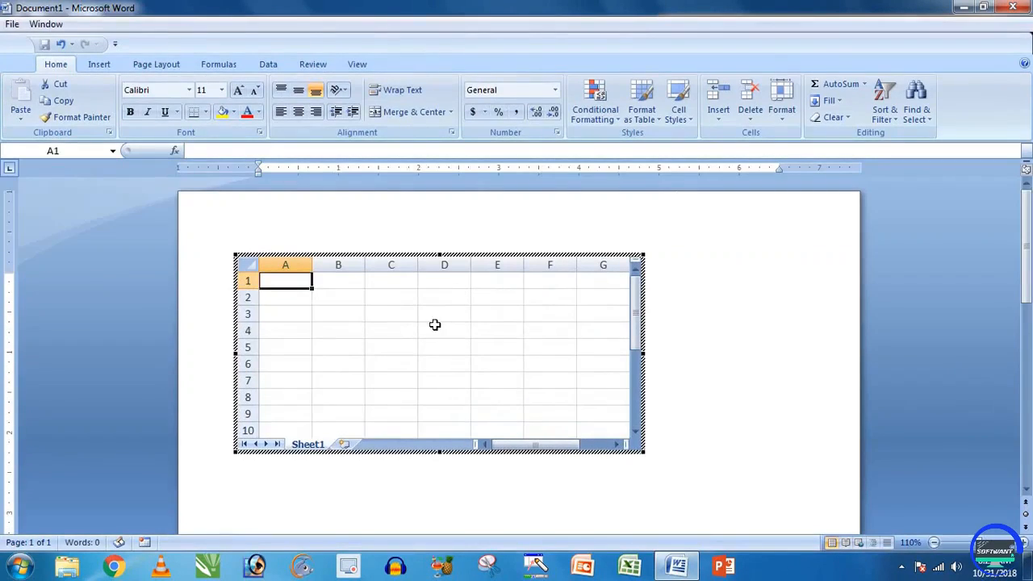
Step: Enter 'dff', 'df' and 'fdsf' into scattered worksheet cells starting at B3
{"action": "left_click", "coordinate": [434, 327]}
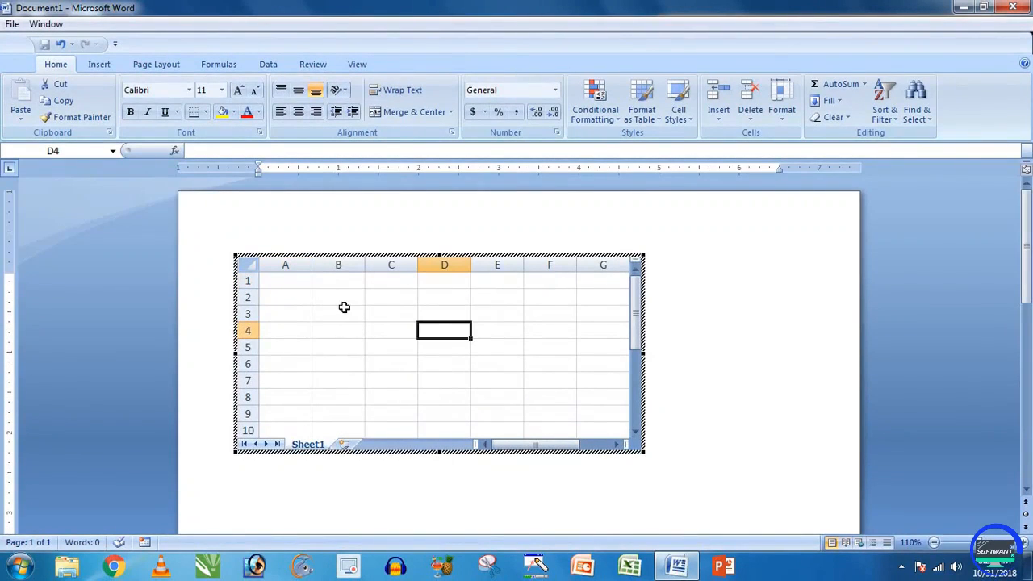
{"action": "left_click", "coordinate": [343, 312]}
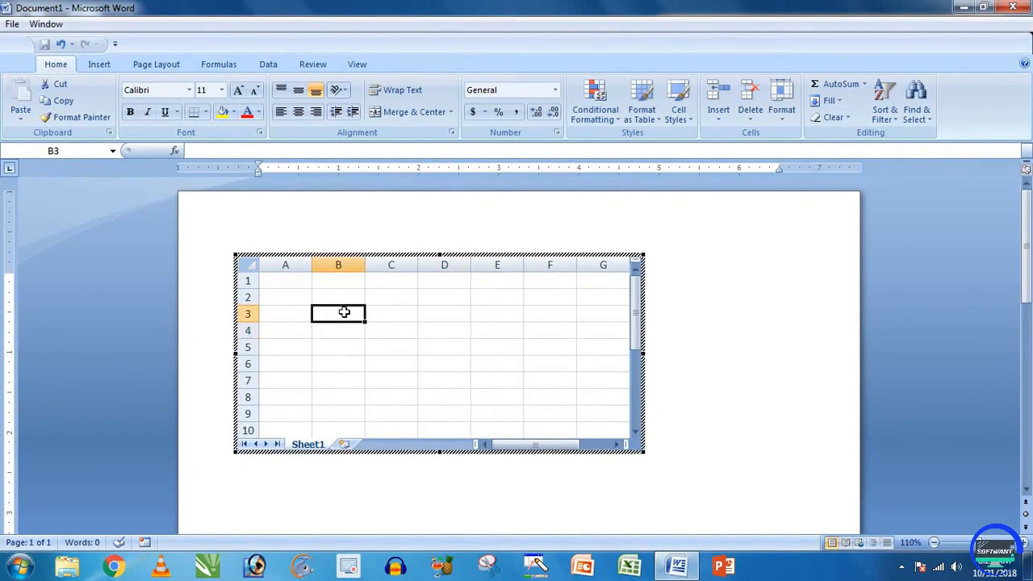
{"action": "type", "text": "dff"}
{"action": "left_click", "coordinate": [389, 316]}
{"action": "type", "text": "df"}
{"action": "left_click", "coordinate": [392, 348]}
{"action": "type", "text": "fdsf"}
Step: Enter 'dfd', 'fdfd', 'dsf' and 'fd' into further cells, including D4
{"action": "left_click", "coordinate": [347, 364]}
{"action": "type", "text": "dfd"}
{"action": "left_click", "coordinate": [452, 350]}
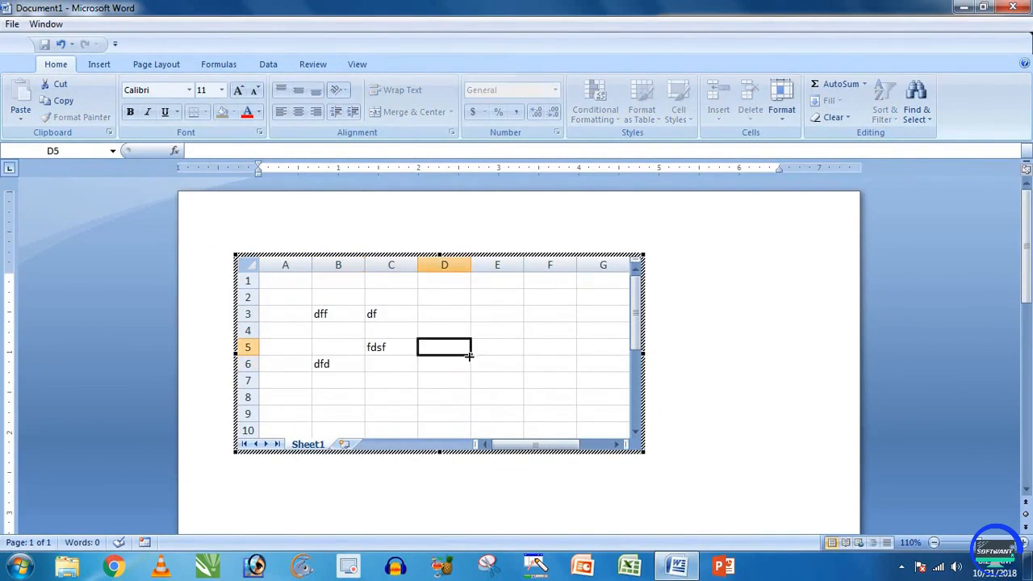
{"action": "type", "text": "fdfd"}
{"action": "left_click", "coordinate": [497, 347]}
{"action": "type", "text": "dsf"}
{"action": "left_click", "coordinate": [455, 325]}
{"action": "type", "text": "fd"}
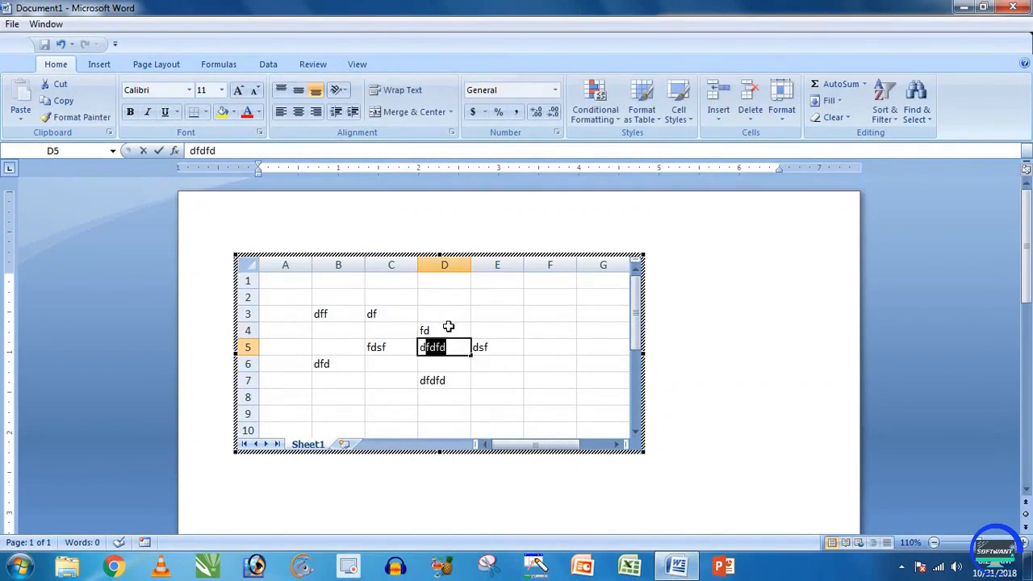
Step: Put 'dff' in E5 and 'fdfd' in E9, then exit and delete the worksheet
{"action": "left_click", "coordinate": [511, 323]}
{"action": "left_click", "coordinate": [515, 311]}
{"action": "left_click", "coordinate": [454, 313]}
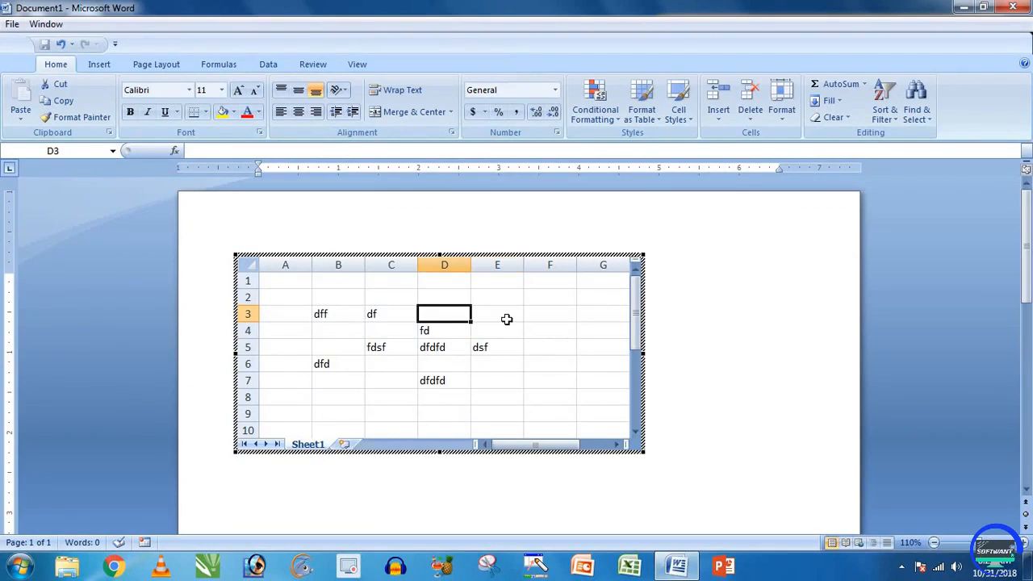
{"action": "left_click", "coordinate": [505, 347]}
{"action": "type", "text": "dff"}
{"action": "left_click", "coordinate": [508, 412]}
{"action": "type", "text": "fdfd"}
{"action": "left_click", "coordinate": [557, 363]}
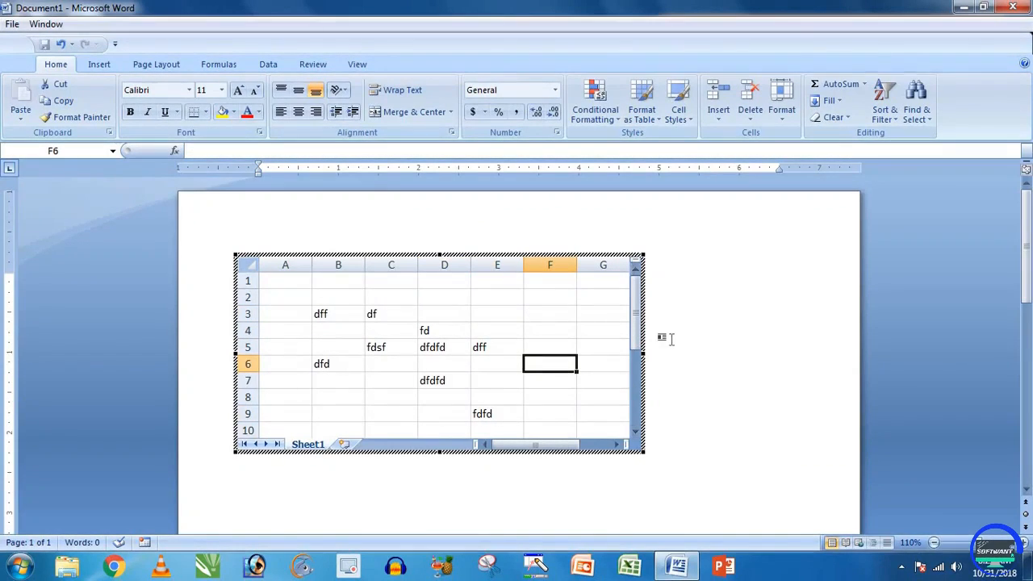
{"action": "left_click", "coordinate": [671, 339]}
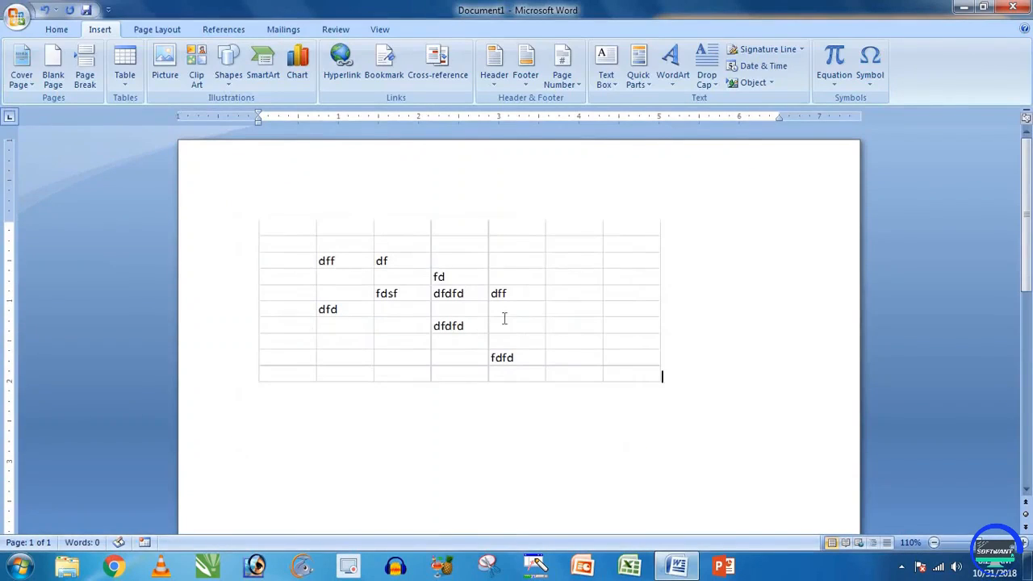
{"action": "left_click", "coordinate": [497, 379]}
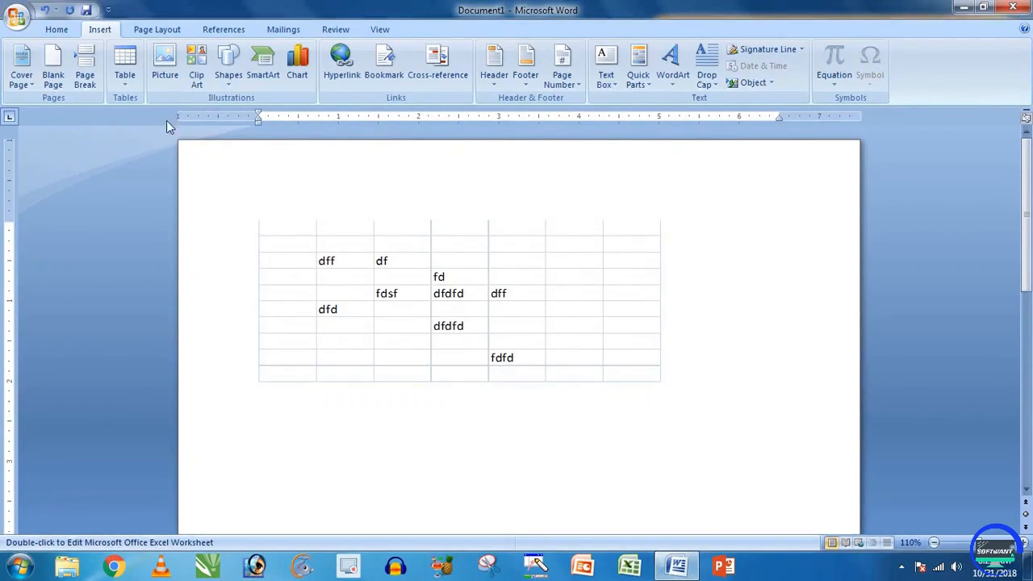
{"action": "key", "text": "Delete"}
Step: Insert the With Subheads 2 quick table
{"action": "left_click", "coordinate": [125, 66]}
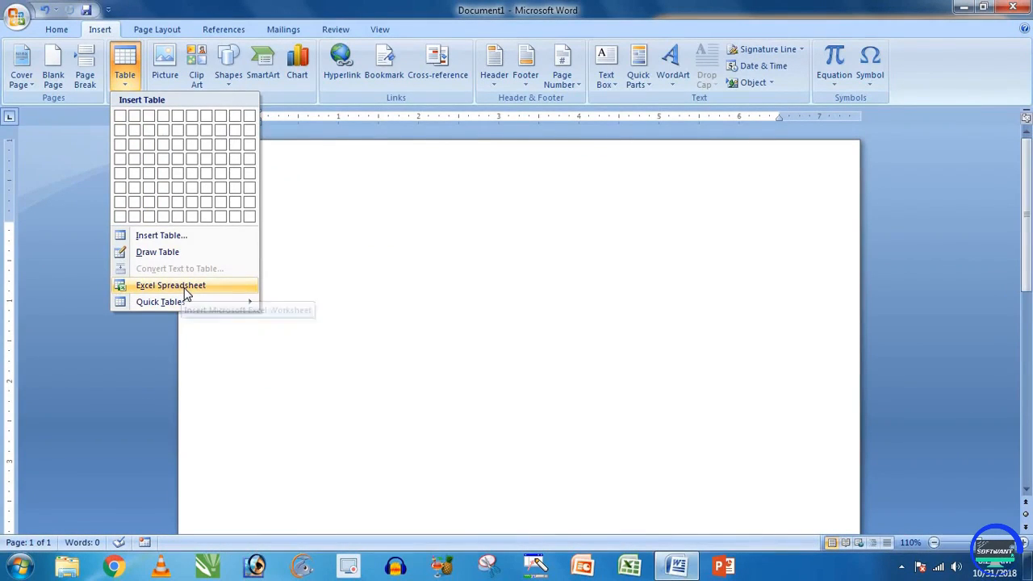
{"action": "mouse_move", "coordinate": [158, 303]}
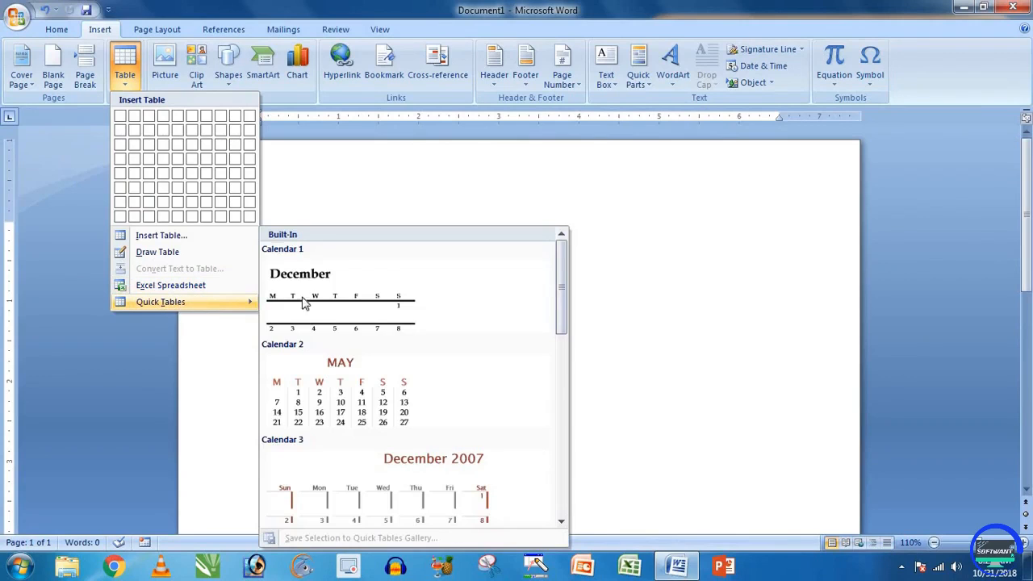
{"action": "scroll", "coordinate": [331, 300], "scroll_direction": "down", "scroll_amount": 5}
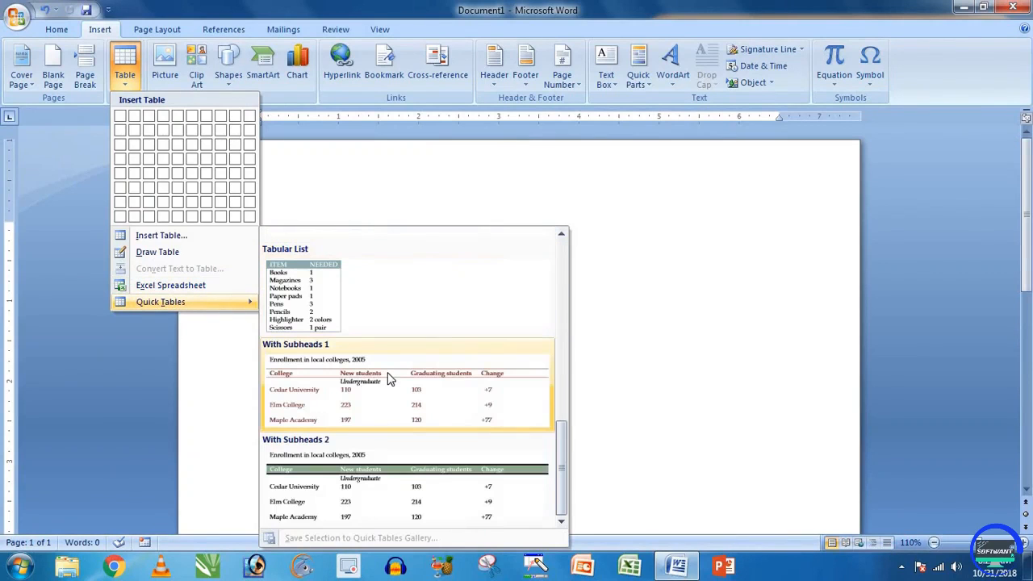
{"action": "left_click", "coordinate": [376, 482]}
Step: Delete the 'Enrollment in local colleges, 2005' sample table, leaving the page empty
{"action": "scroll", "coordinate": [431, 302], "scroll_direction": "down", "scroll_amount": 6}
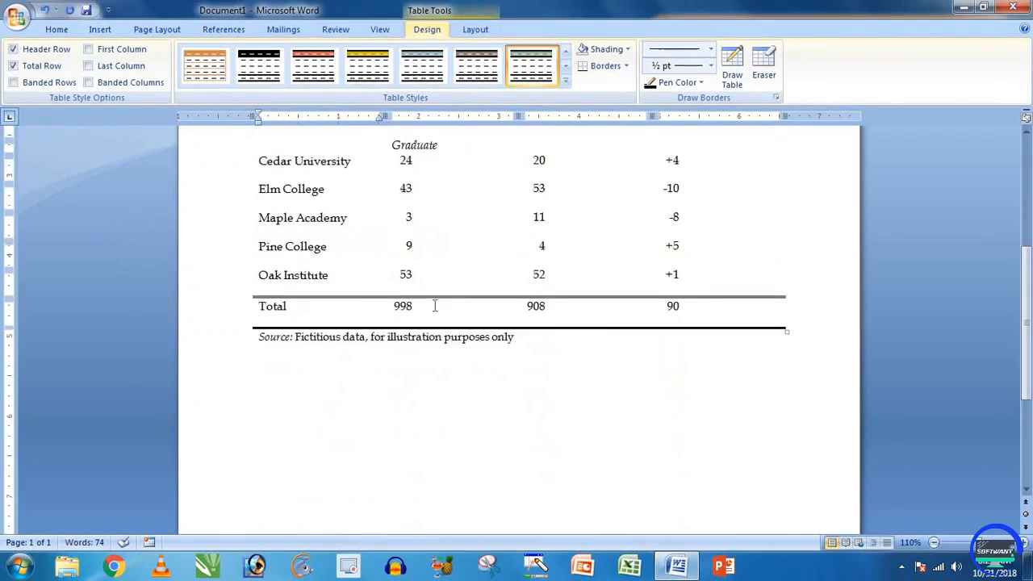
{"action": "scroll", "coordinate": [313, 257], "scroll_direction": "up", "scroll_amount": 3}
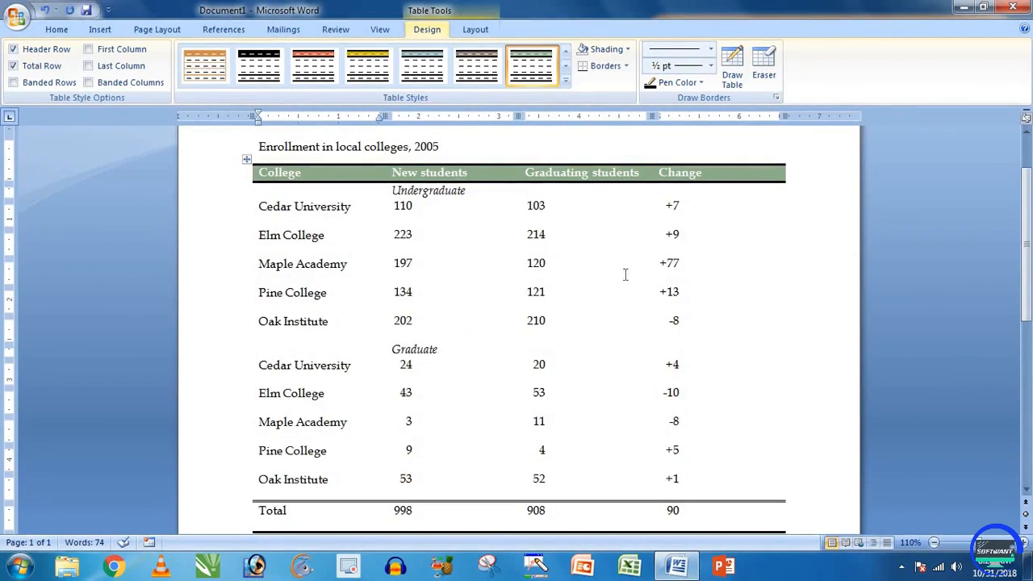
{"action": "left_click", "coordinate": [248, 160]}
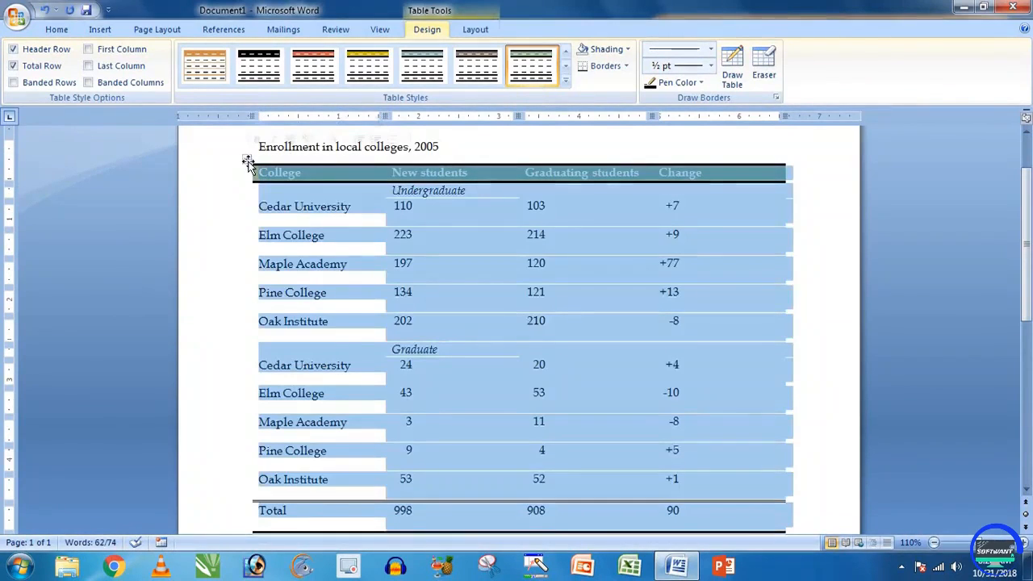
{"action": "left_click", "coordinate": [395, 253]}
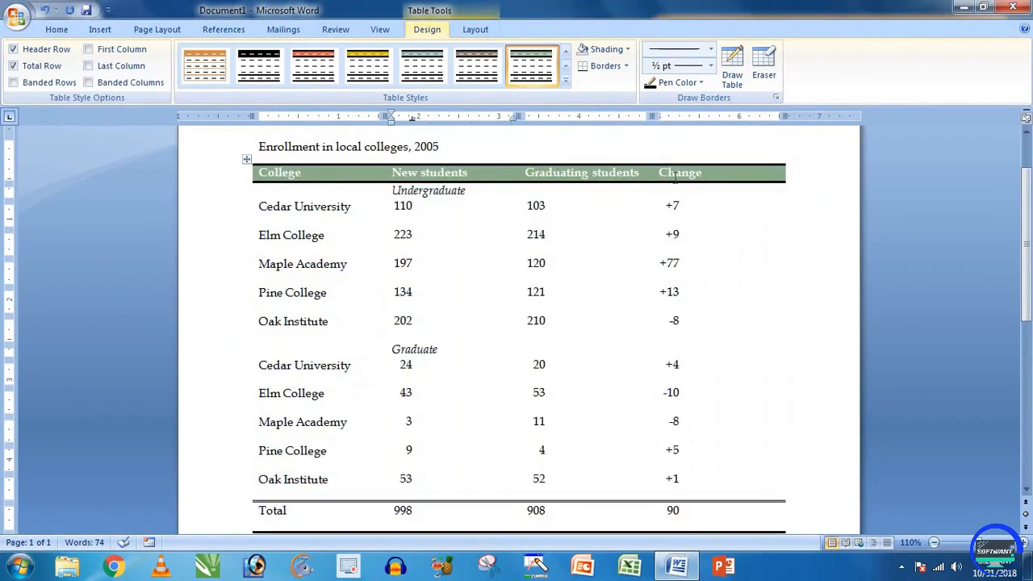
{"action": "scroll", "coordinate": [596, 365], "scroll_direction": "up", "scroll_amount": 2}
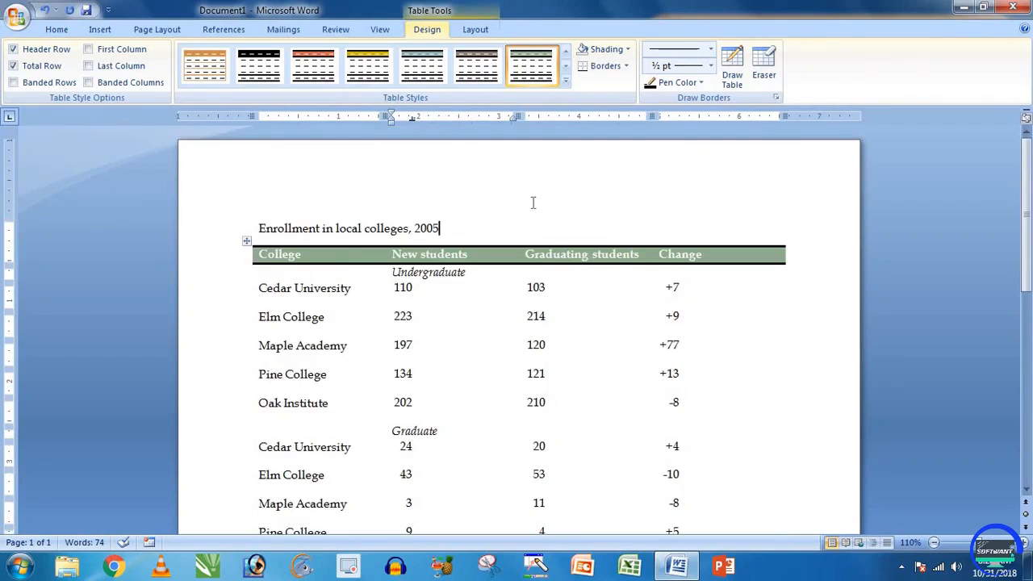
{"action": "key", "text": "ctrl+a"}
{"action": "key", "text": "Delete"}
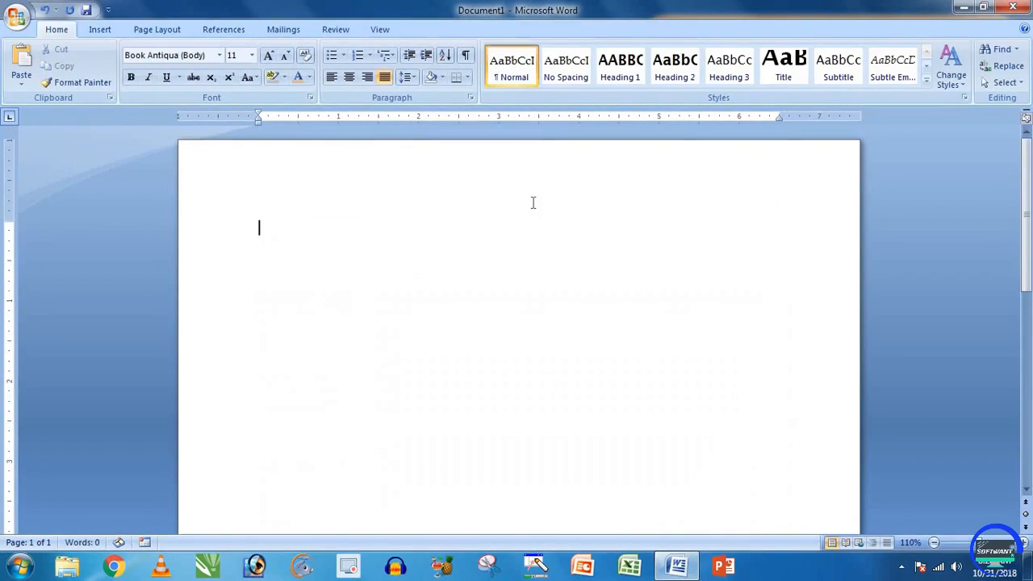
{"action": "left_click", "coordinate": [110, 29]}
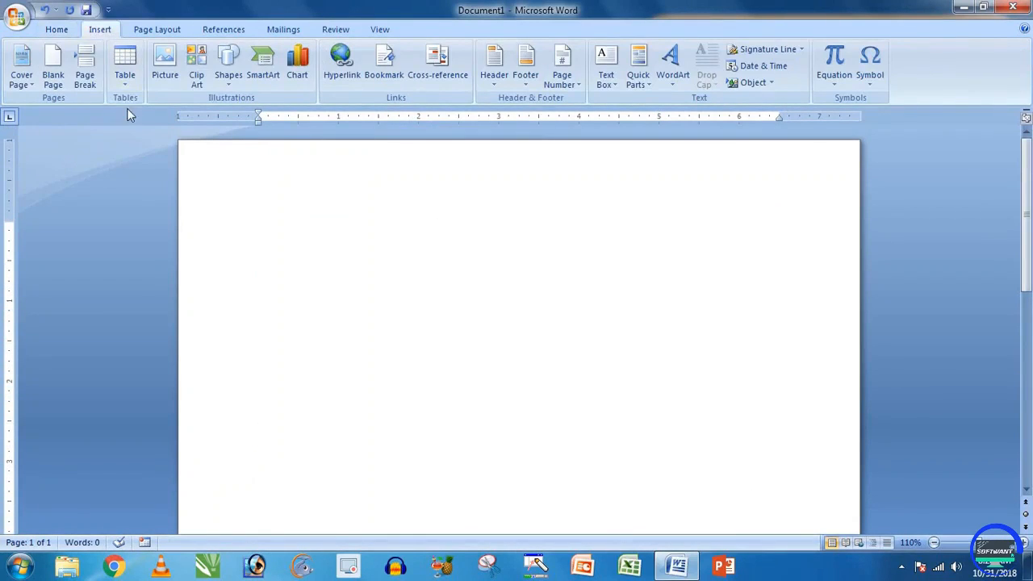
Step: Insert a table of five columns by five rows on the blank page
{"action": "left_click", "coordinate": [125, 65]}
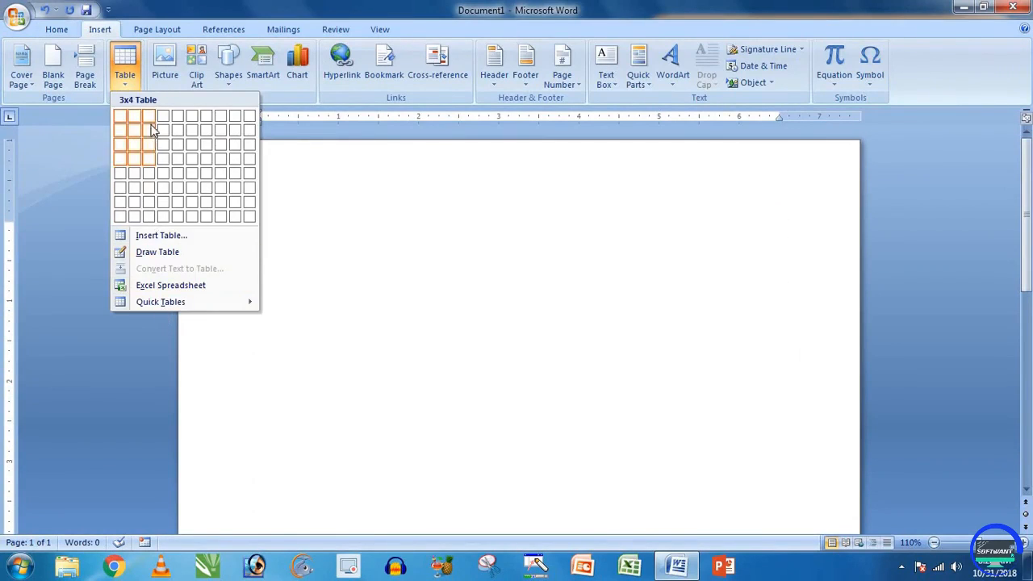
{"action": "left_click", "coordinate": [350, 271]}
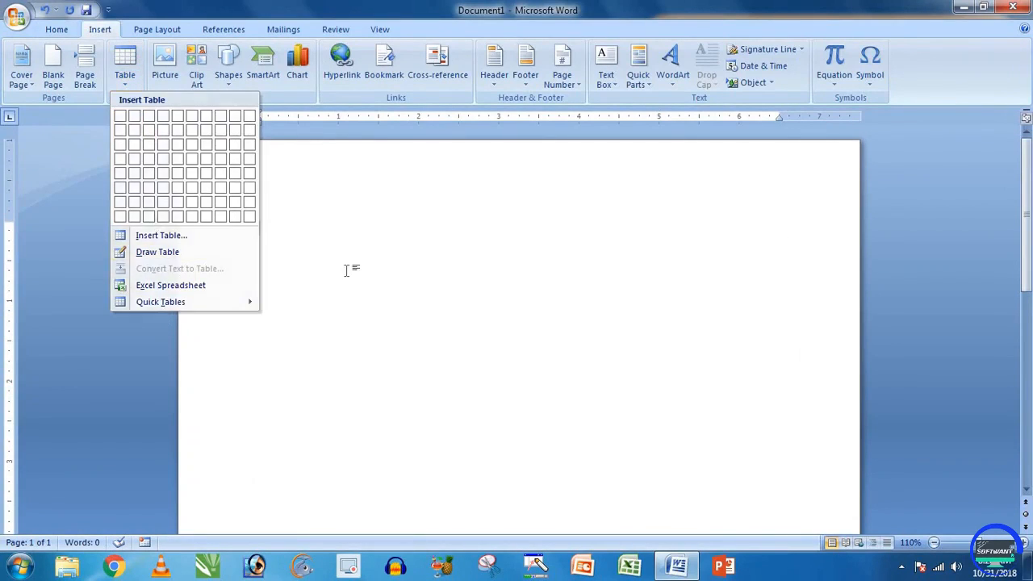
{"action": "left_click", "coordinate": [125, 68]}
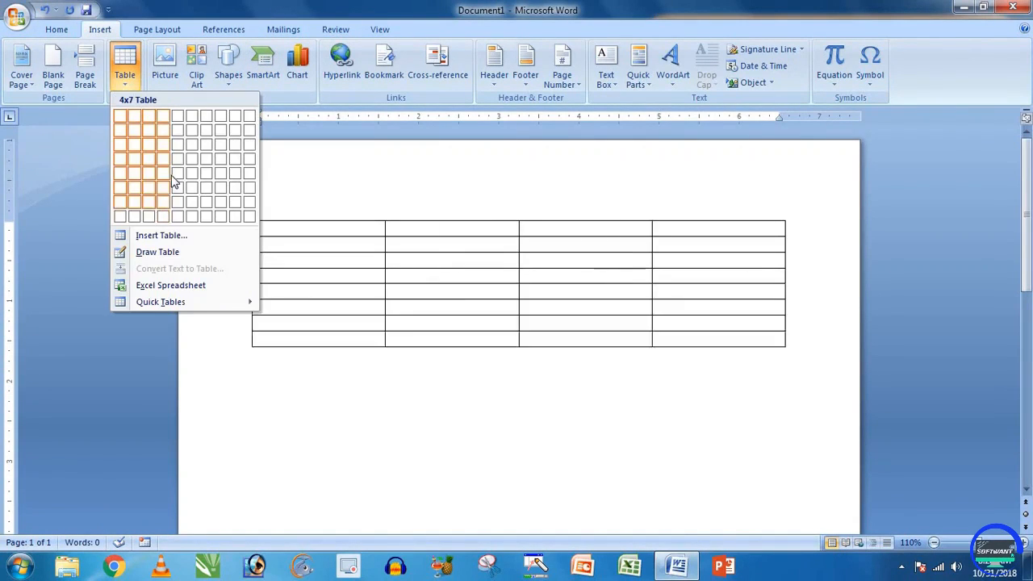
{"action": "left_click", "coordinate": [176, 176]}
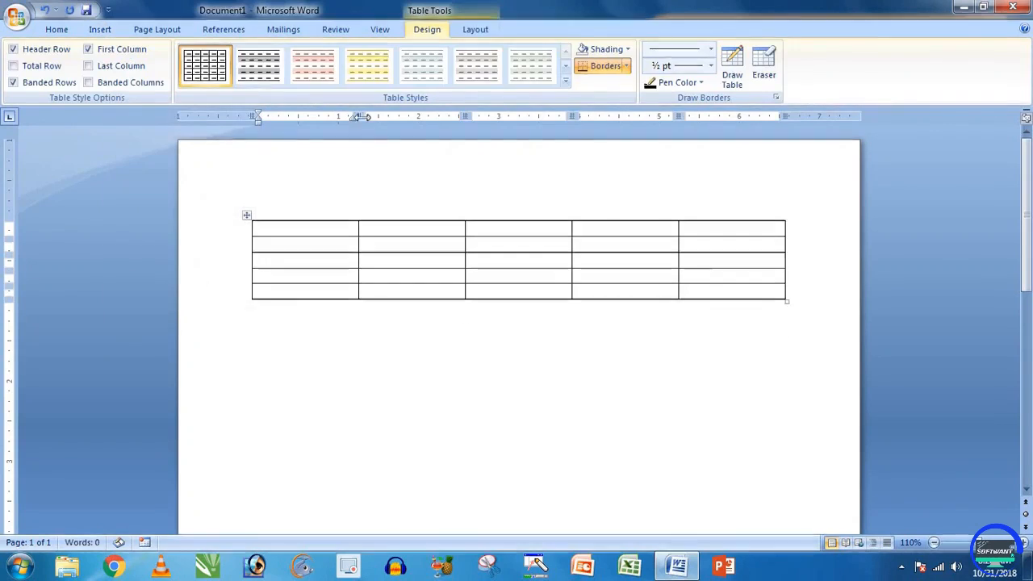
Step: Look over the Table Tools Layout and Design tabs and the Table menu
{"action": "left_click", "coordinate": [475, 30]}
{"action": "left_click", "coordinate": [441, 32]}
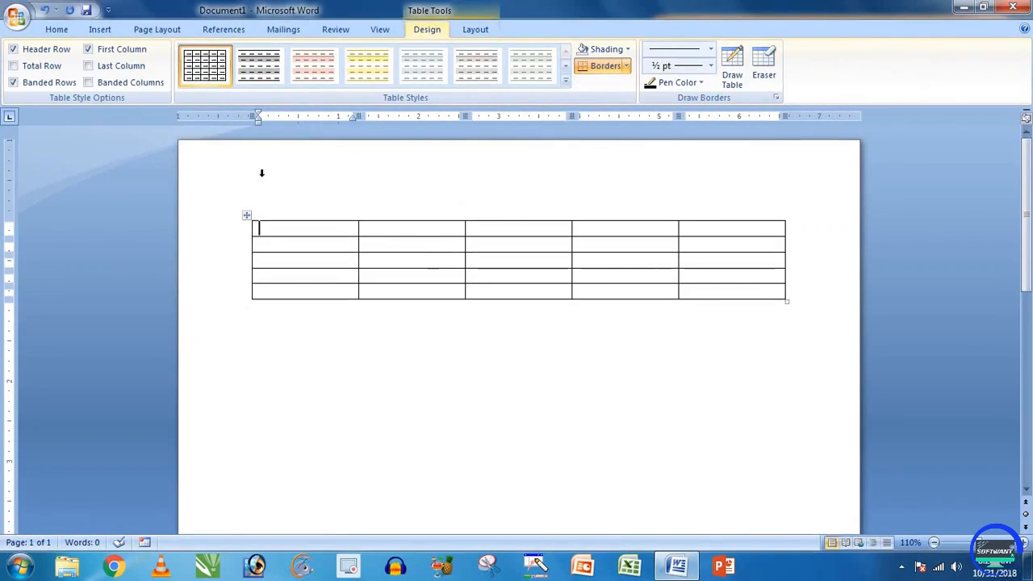
{"action": "left_click", "coordinate": [101, 30]}
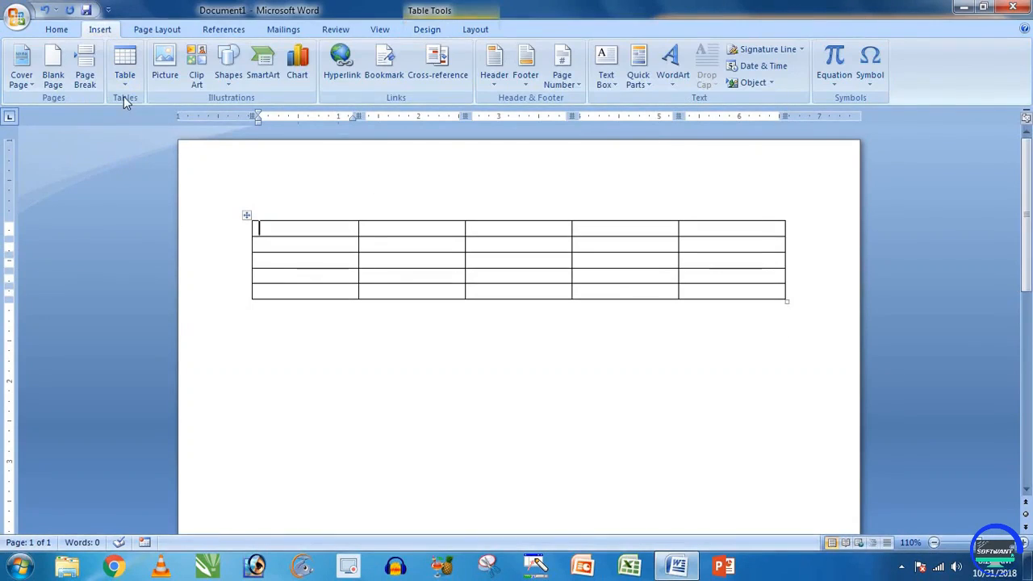
{"action": "left_click", "coordinate": [125, 72]}
{"action": "left_click", "coordinate": [396, 268]}
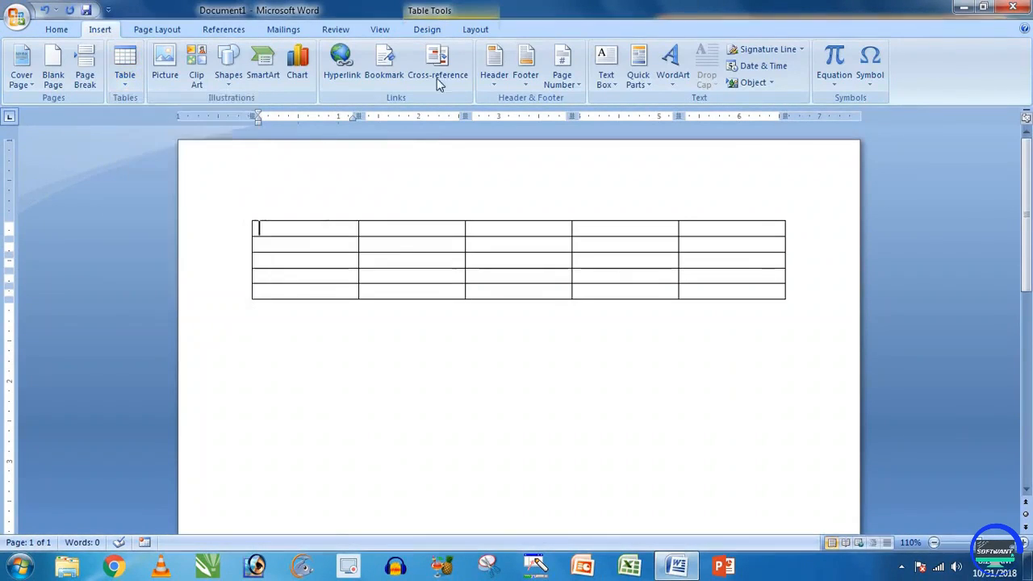
{"action": "left_click", "coordinate": [427, 29]}
{"action": "left_click", "coordinate": [475, 30]}
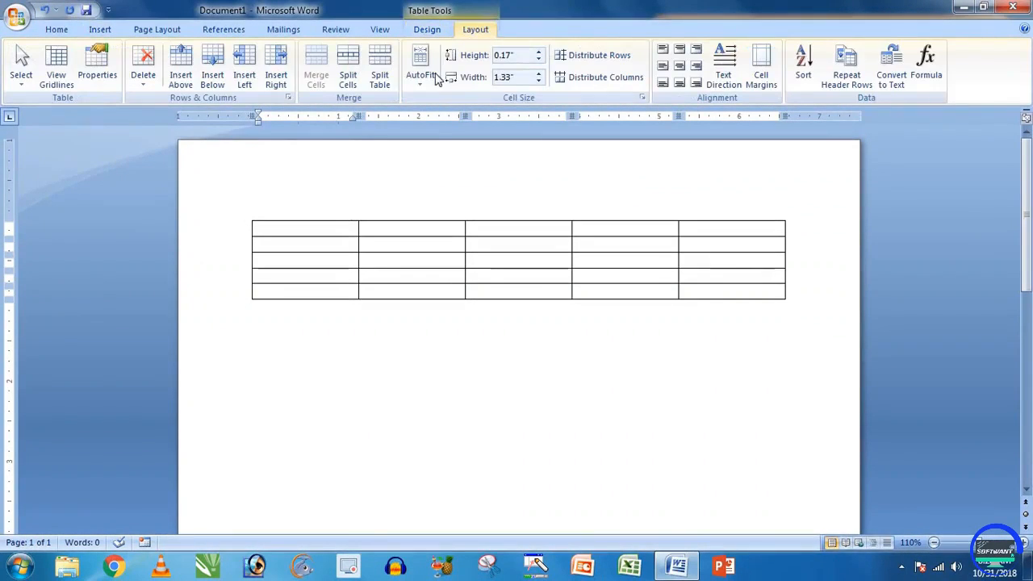
{"action": "left_click", "coordinate": [429, 30]}
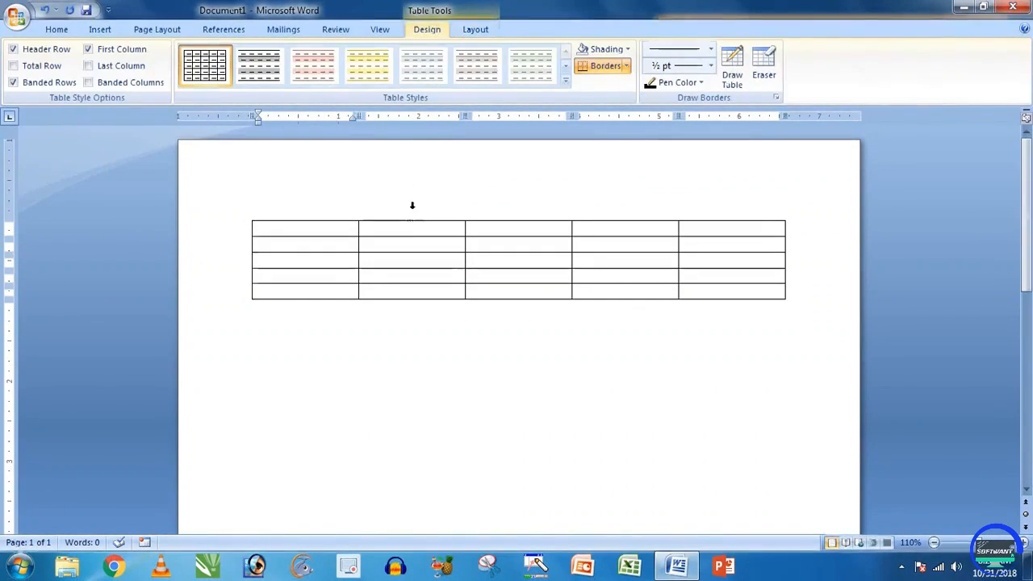
Step: Select the table's empty first row
{"action": "left_click", "coordinate": [407, 337]}
{"action": "left_click", "coordinate": [427, 243]}
{"action": "left_click_drag", "start_coordinate": [331, 231], "coordinate": [700, 233]}
{"action": "left_click", "coordinate": [408, 244]}
{"action": "scroll", "coordinate": [436, 341], "scroll_direction": "down", "scroll_amount": 5}
{"action": "scroll", "coordinate": [473, 363], "scroll_direction": "up", "scroll_amount": 5}
{"action": "left_click", "coordinate": [331, 231]}
{"action": "left_click_drag", "start_coordinate": [328, 234], "coordinate": [705, 232]}
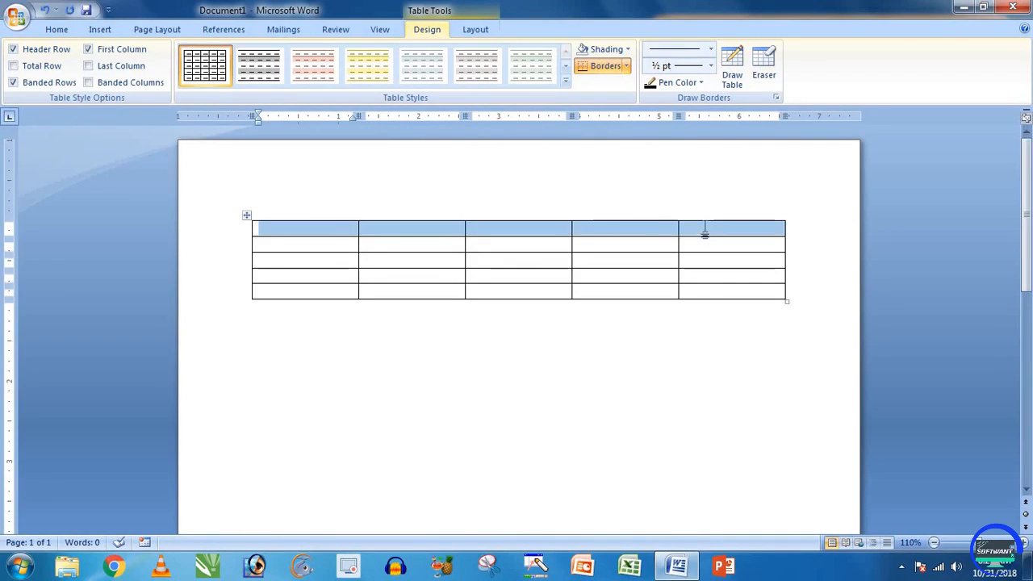
Step: Type the headings S.n, Name, Father, Mother and Mo. across the first row
{"action": "left_click", "coordinate": [335, 229]}
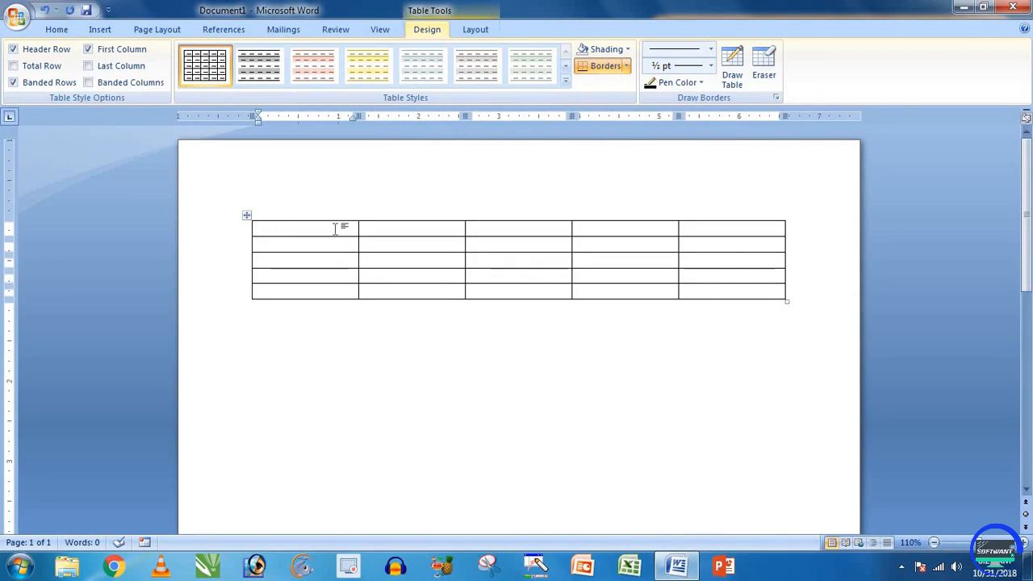
{"action": "type", "text": "S.n"}
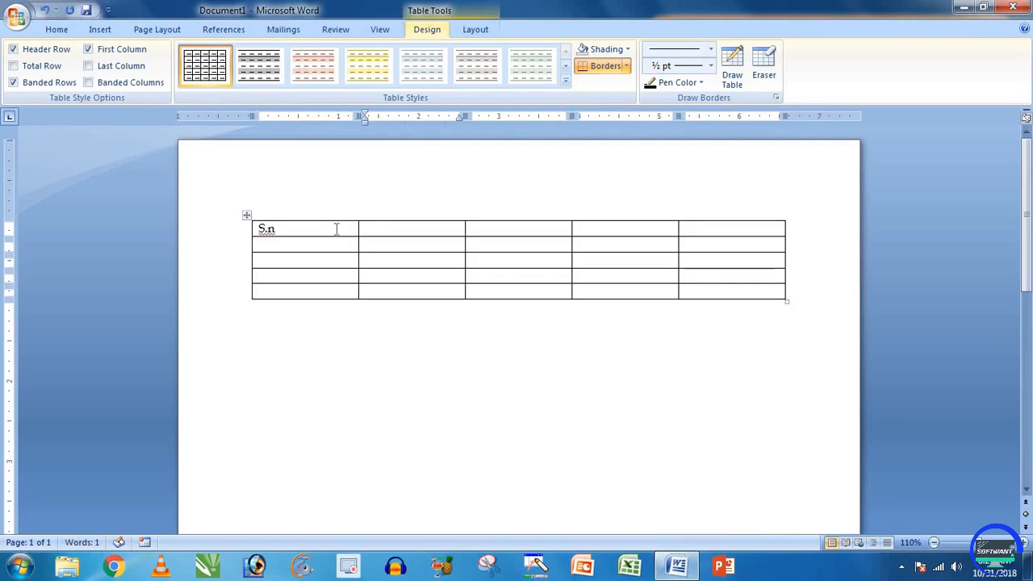
{"action": "key", "text": "Tab"}
{"action": "type", "text": "F"}
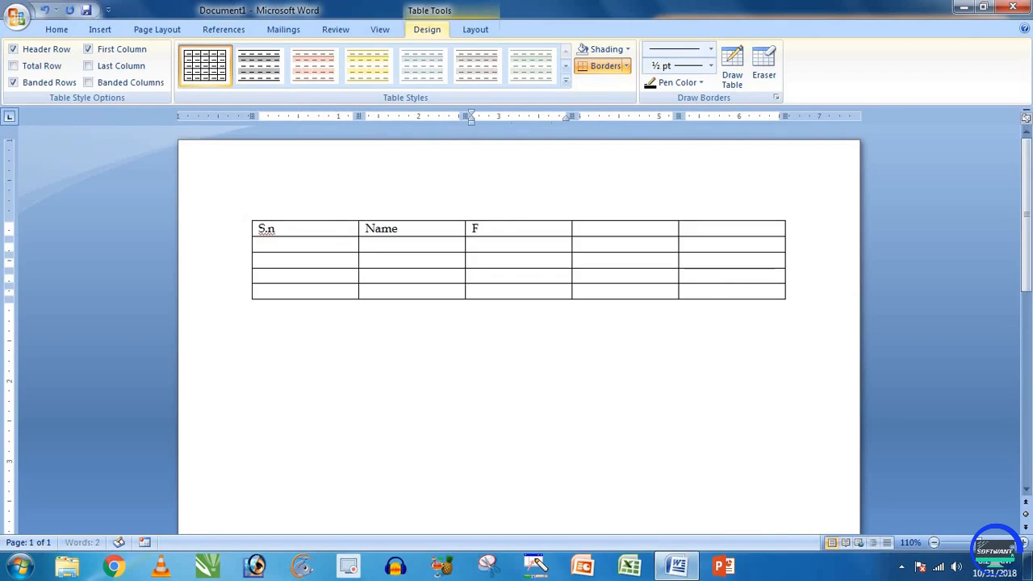
{"action": "type", "text": "ather"}
{"action": "key", "text": "Tab"}
{"action": "type", "text": "Mo"}
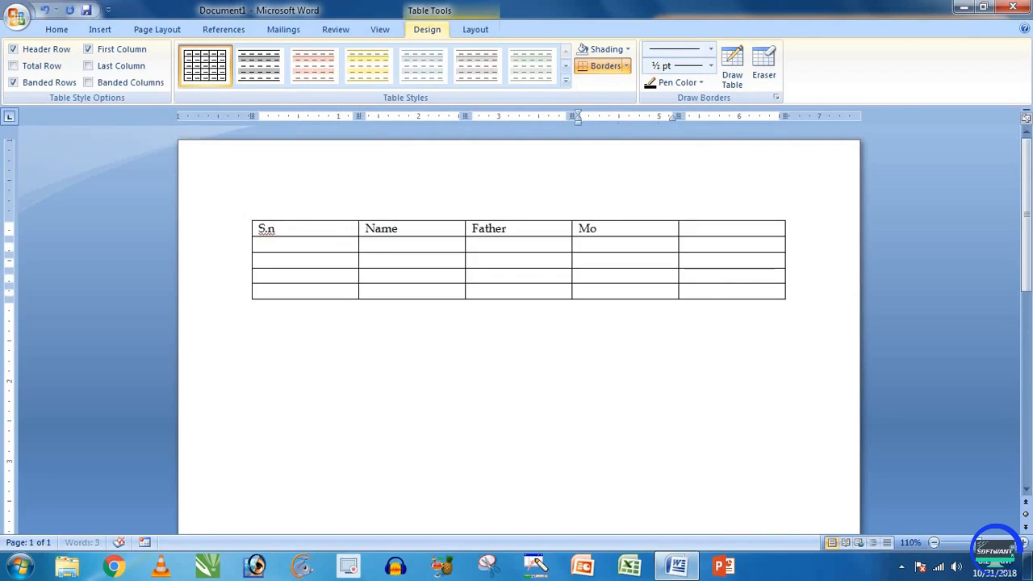
{"action": "type", "text": "ther"}
{"action": "key", "text": "Tab"}
{"action": "type", "text": "Mo"}
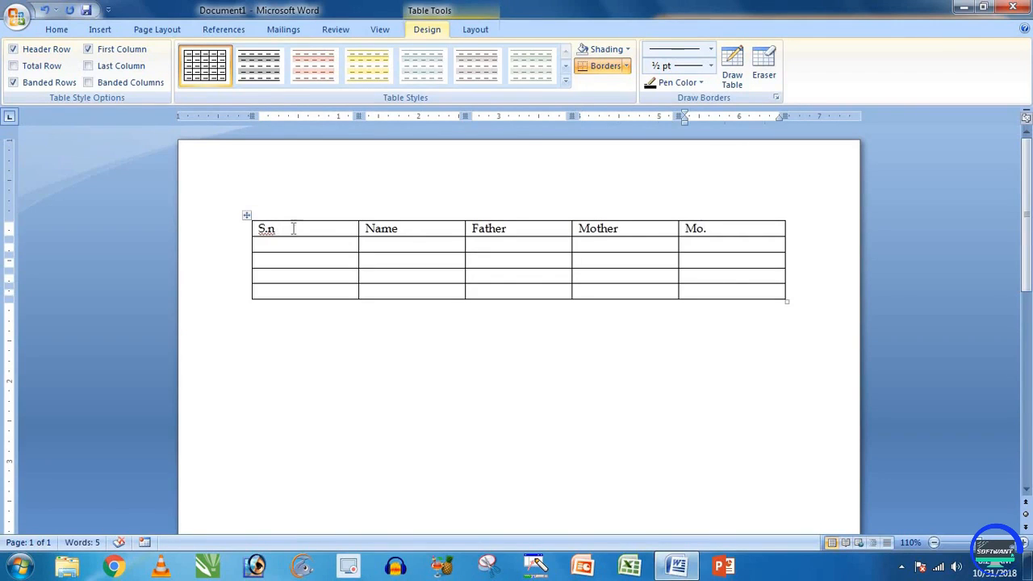
Step: Select the header row from the S.n cell through the Mo. cell
{"action": "left_click_drag", "start_coordinate": [293, 228], "coordinate": [695, 234]}
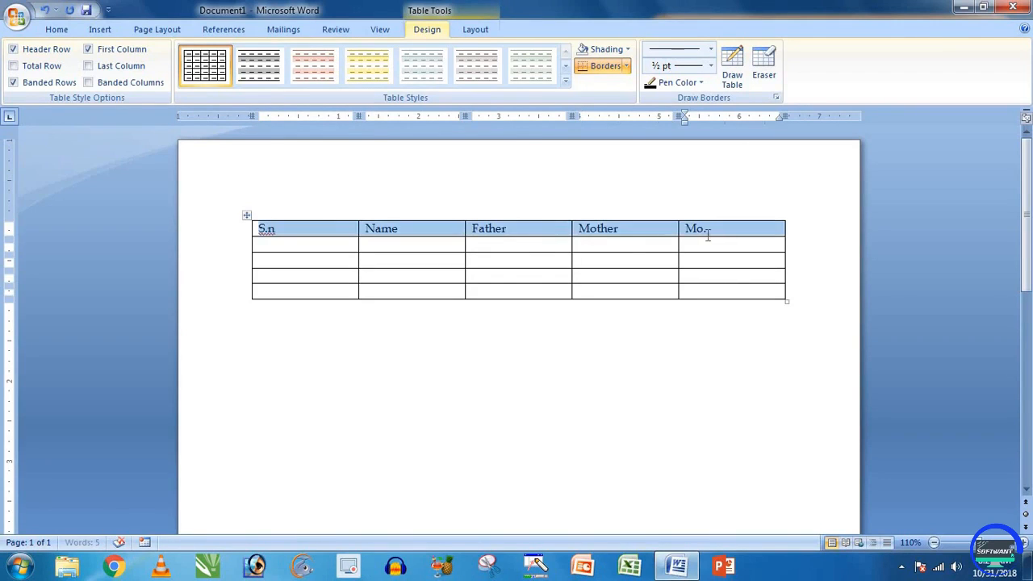
{"action": "left_click", "coordinate": [351, 245]}
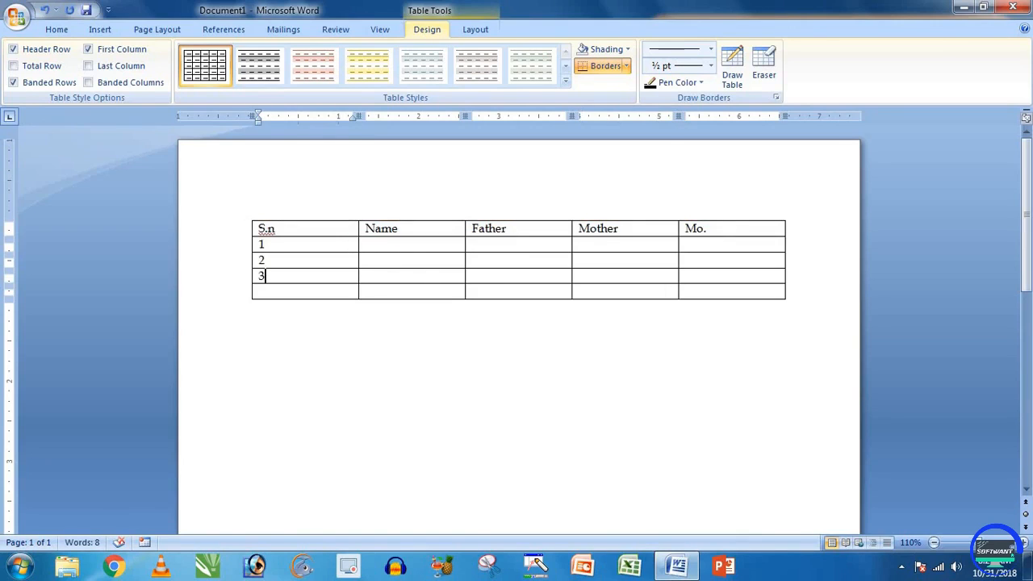
{"action": "left_click_drag", "start_coordinate": [342, 243], "coordinate": [594, 282]}
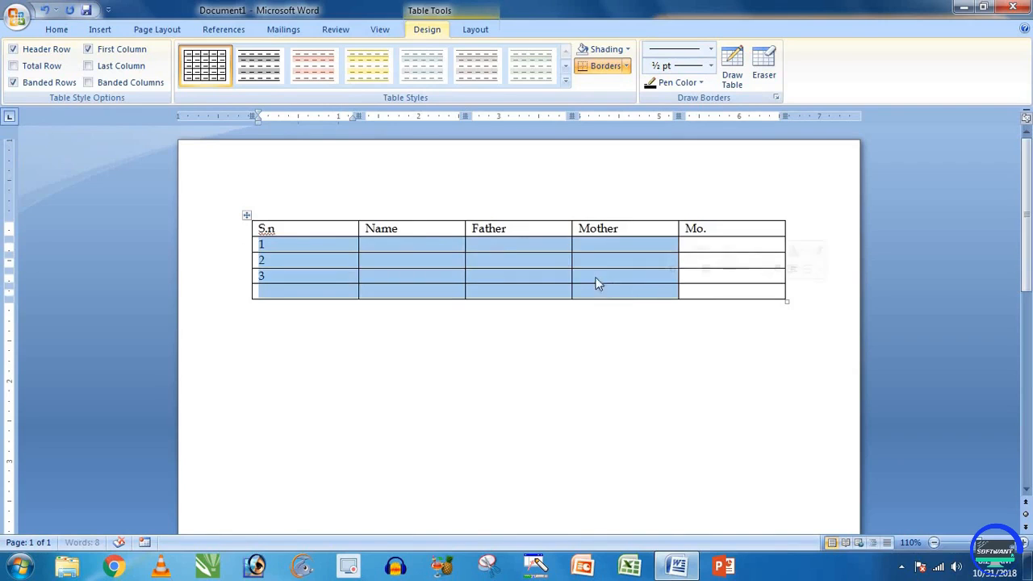
{"action": "left_click", "coordinate": [342, 230]}
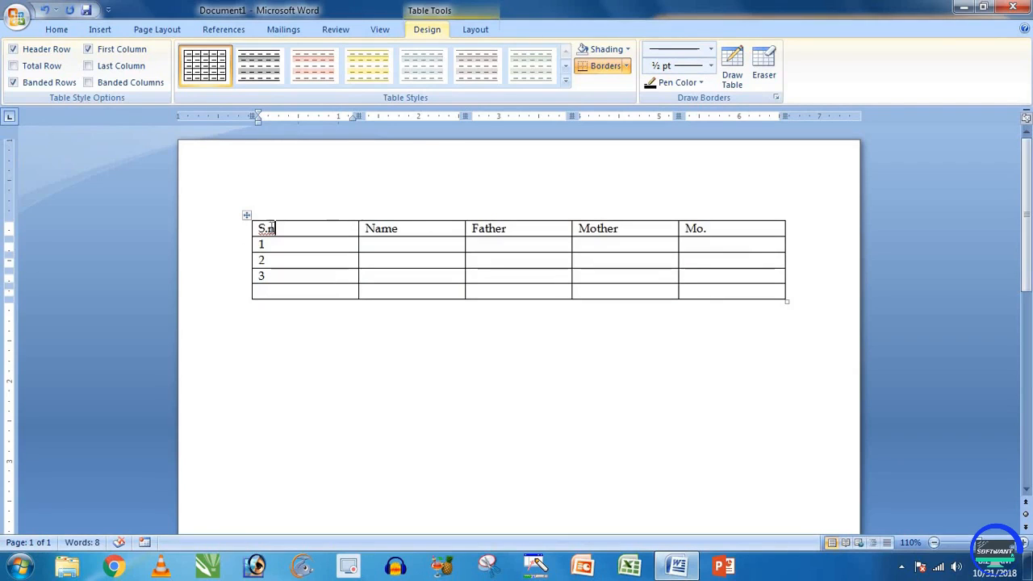
{"action": "left_click_drag", "start_coordinate": [453, 229], "coordinate": [730, 230]}
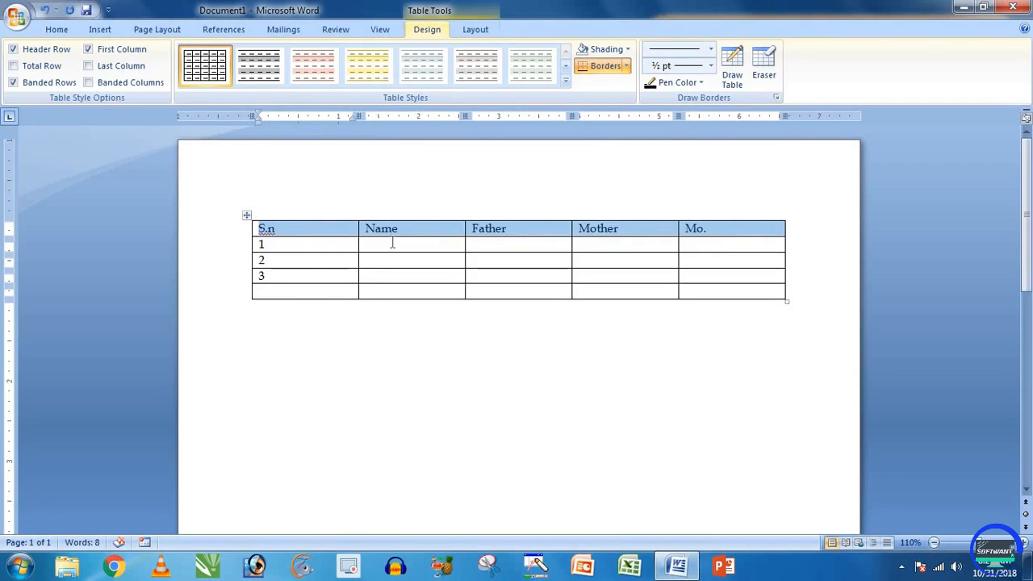
{"action": "left_click", "coordinate": [628, 50]}
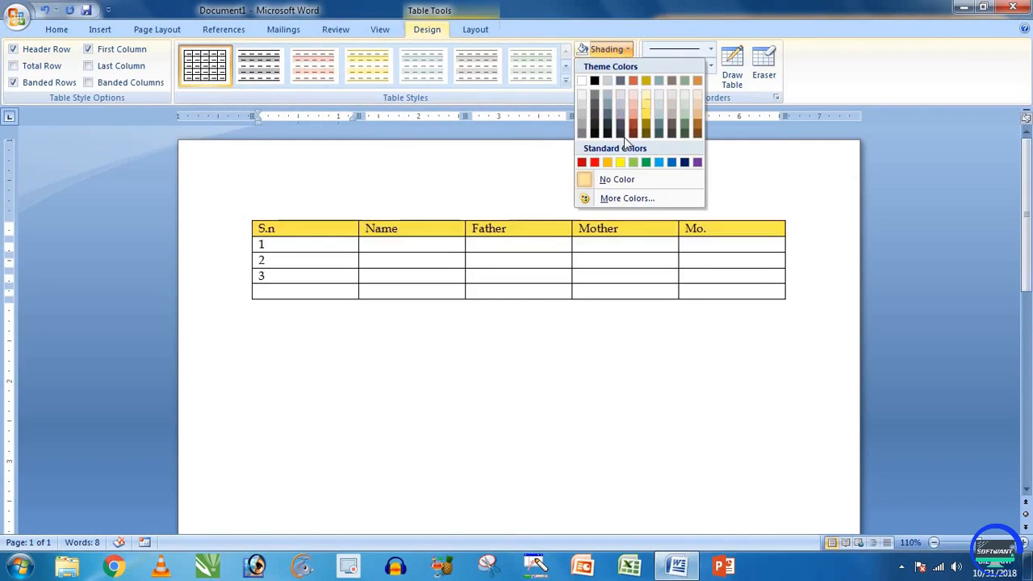
{"action": "left_click", "coordinate": [523, 247]}
{"action": "left_click", "coordinate": [628, 67]}
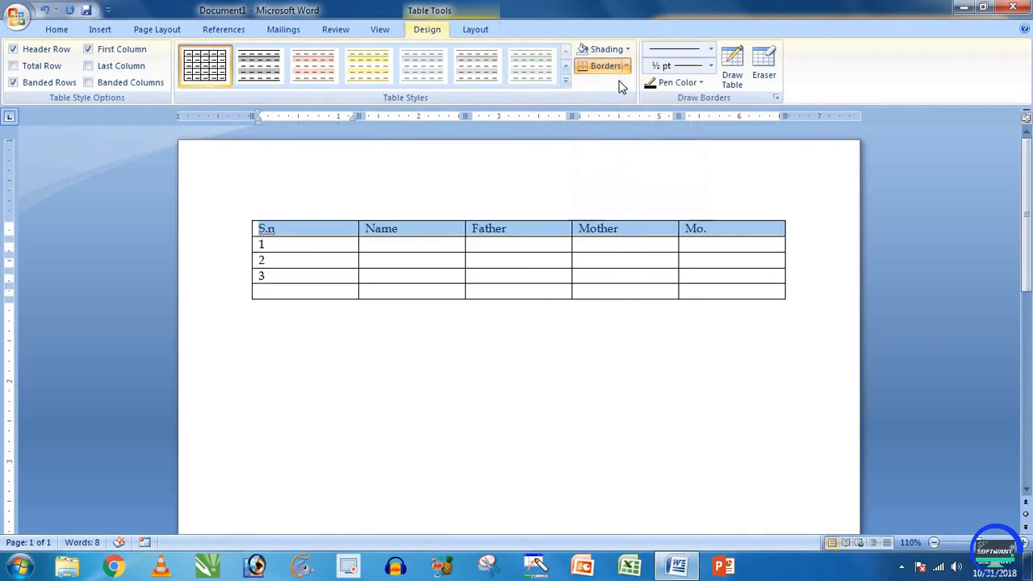
{"action": "left_click", "coordinate": [61, 30]}
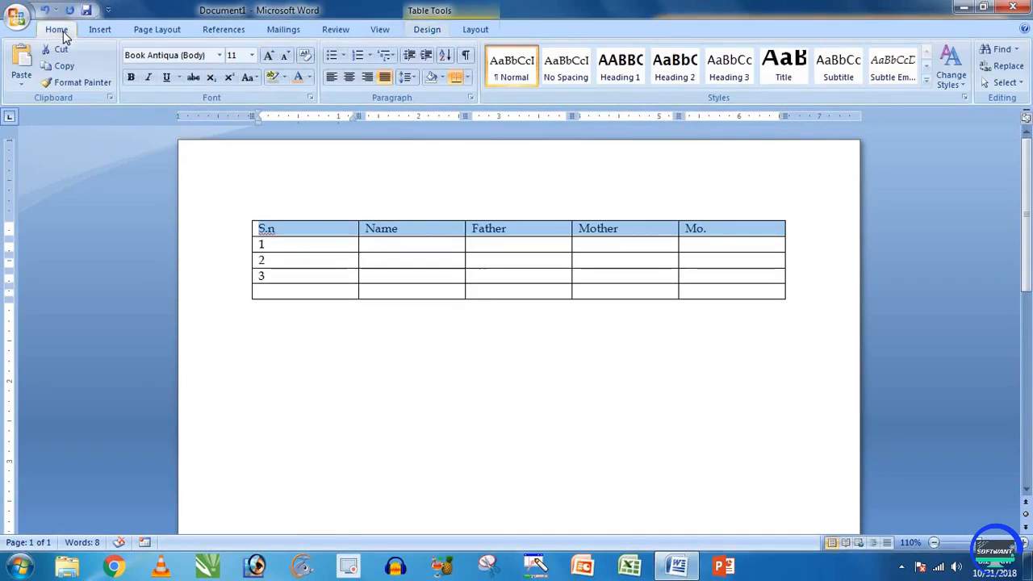
{"action": "left_click", "coordinate": [306, 80]}
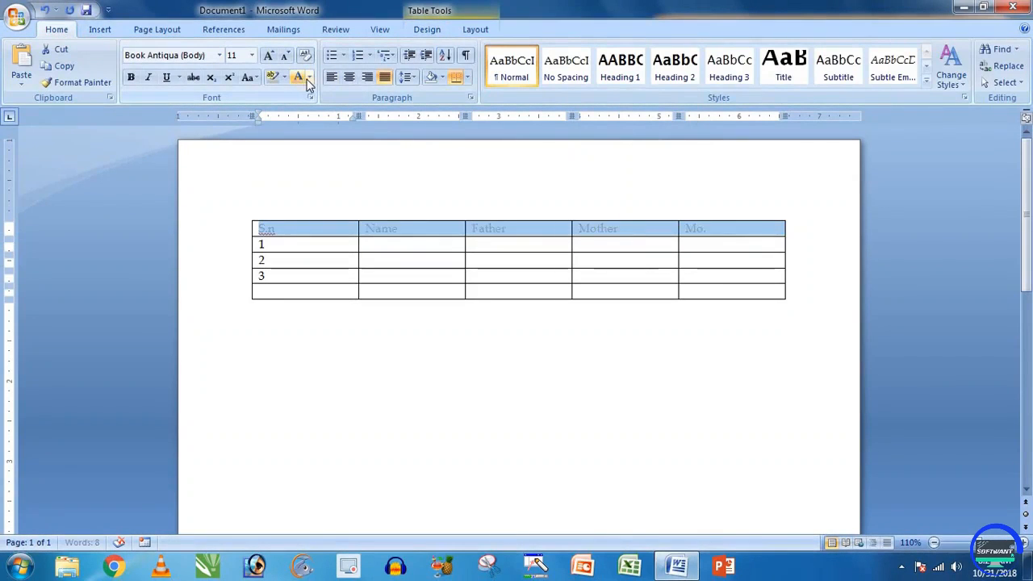
{"action": "left_click", "coordinate": [308, 78]}
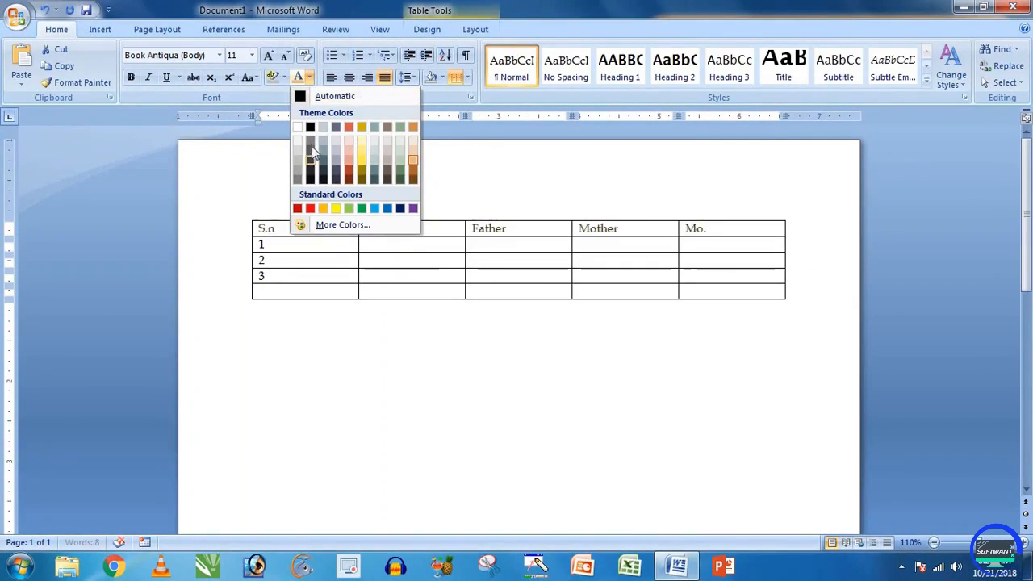
{"action": "left_click", "coordinate": [310, 127]}
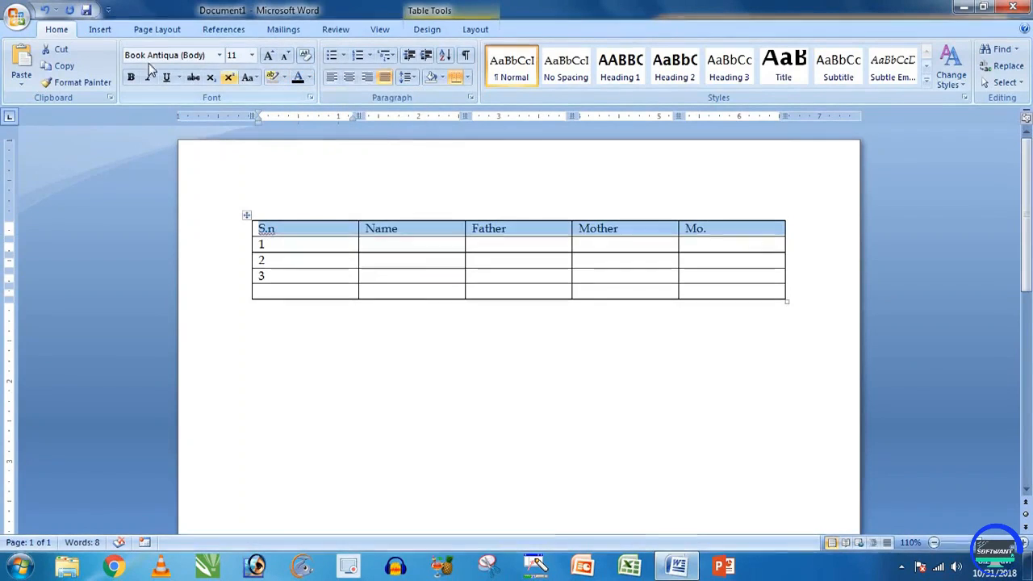
{"action": "left_click", "coordinate": [95, 32]}
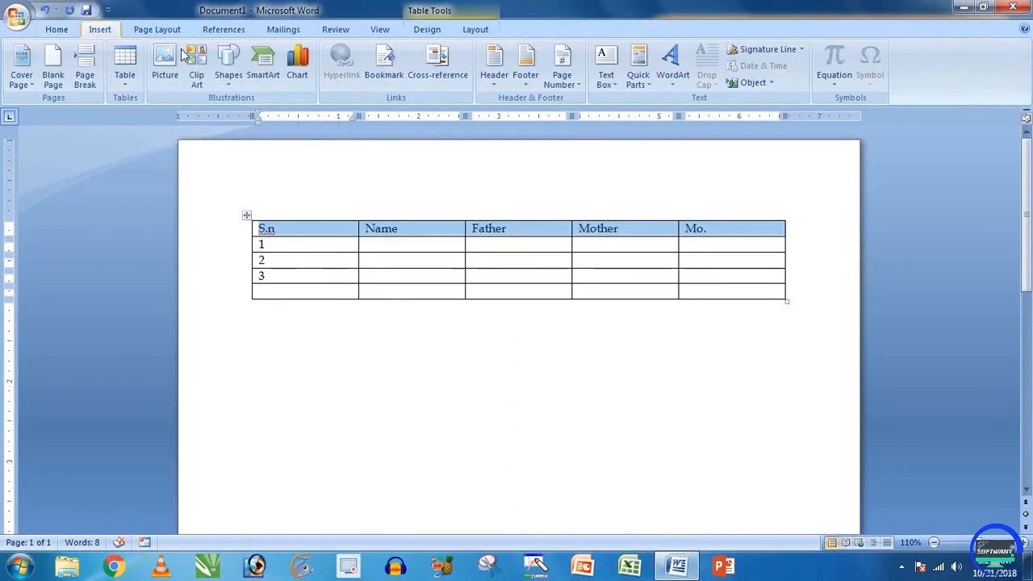
{"action": "left_click", "coordinate": [64, 31]}
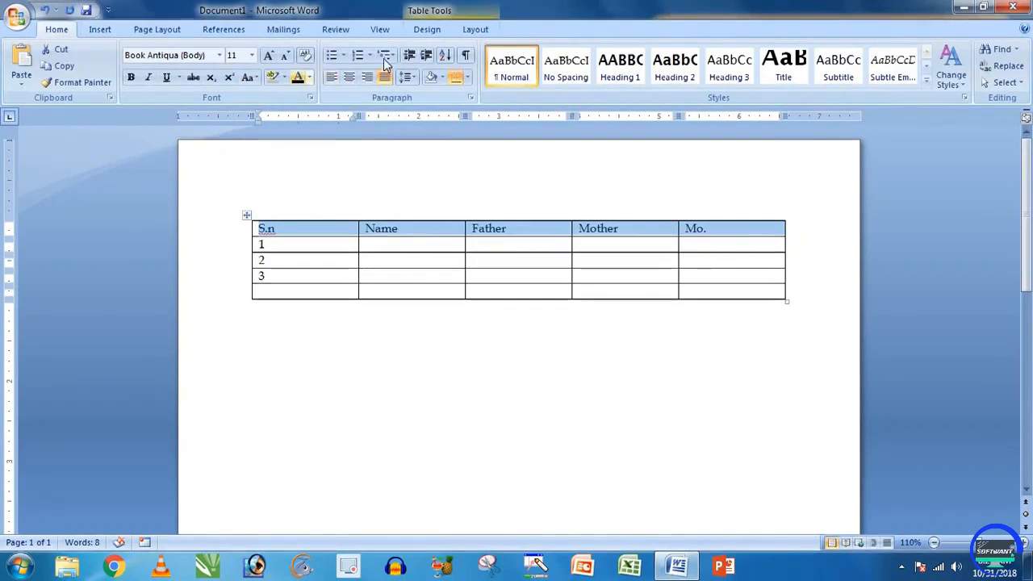
{"action": "left_click", "coordinate": [439, 34]}
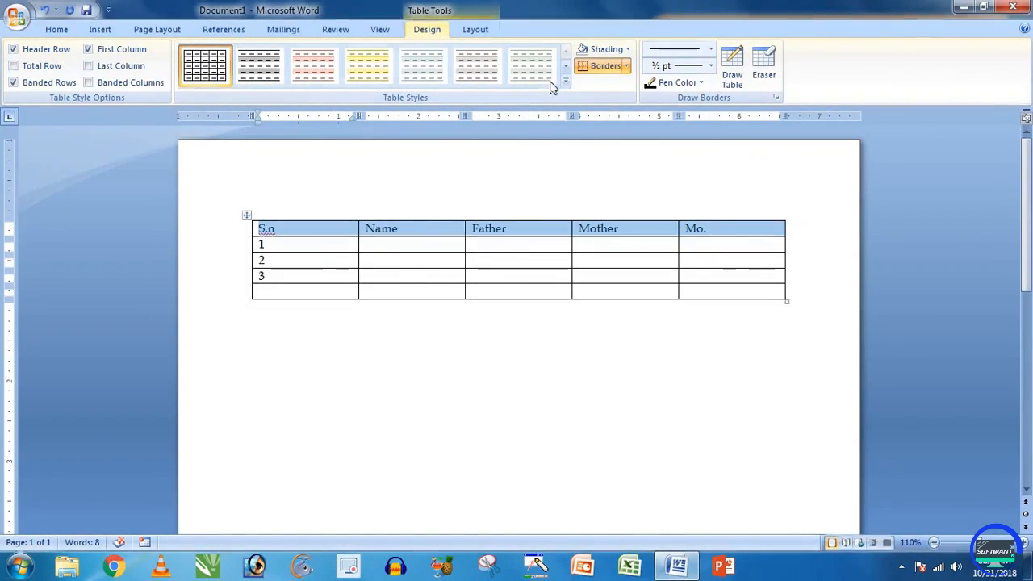
Step: Apply the grey-blue Light List built-in style so the S.n-to-Mo. header row is shaded
{"action": "left_click", "coordinate": [627, 50]}
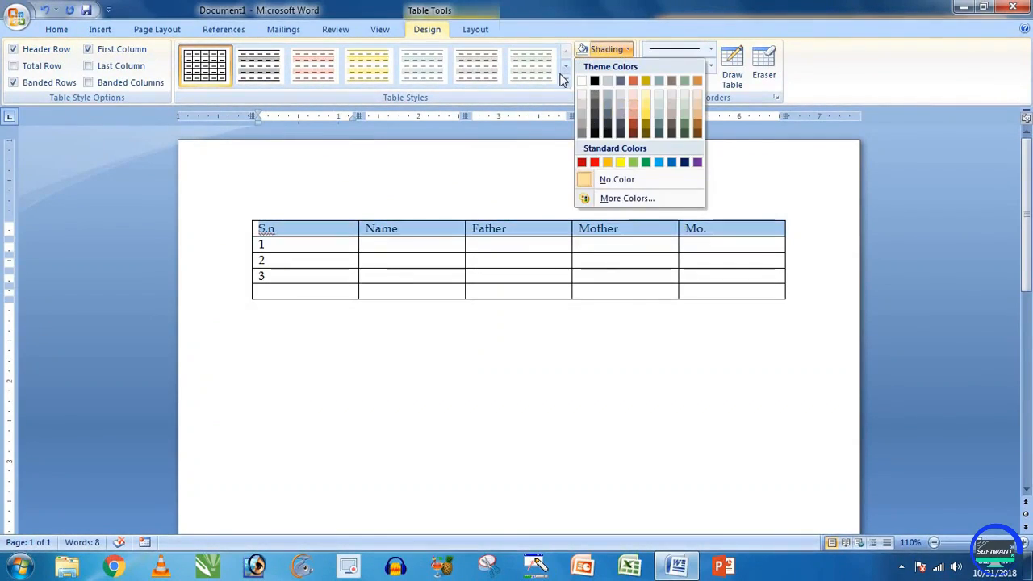
{"action": "left_click", "coordinate": [565, 80]}
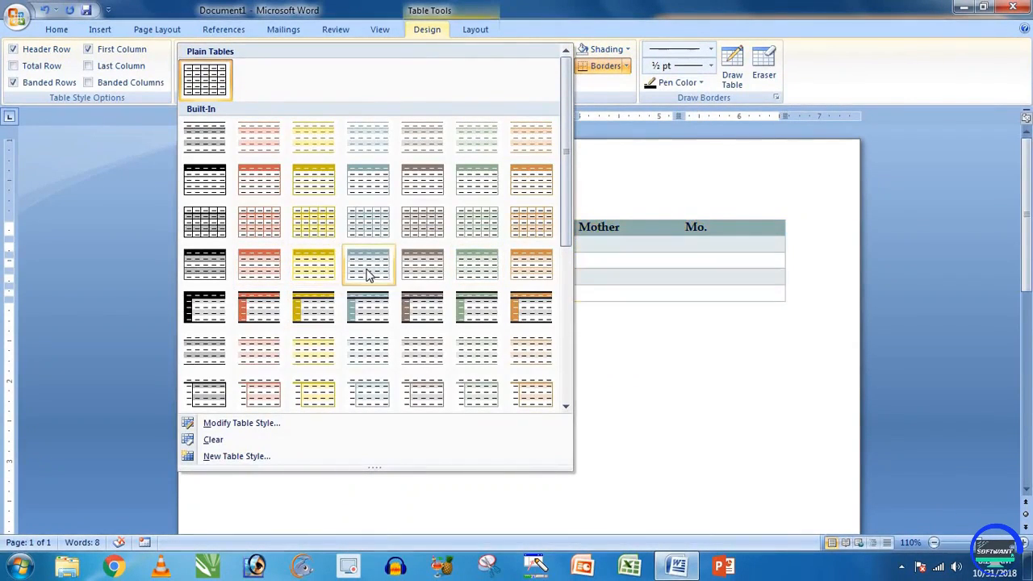
{"action": "left_click", "coordinate": [379, 182]}
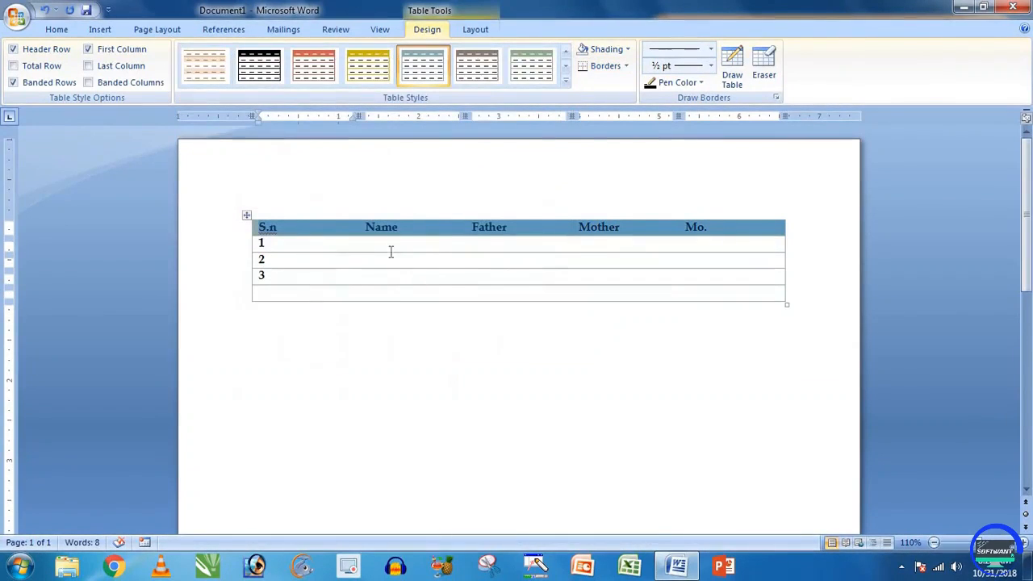
{"action": "left_click", "coordinate": [318, 232]}
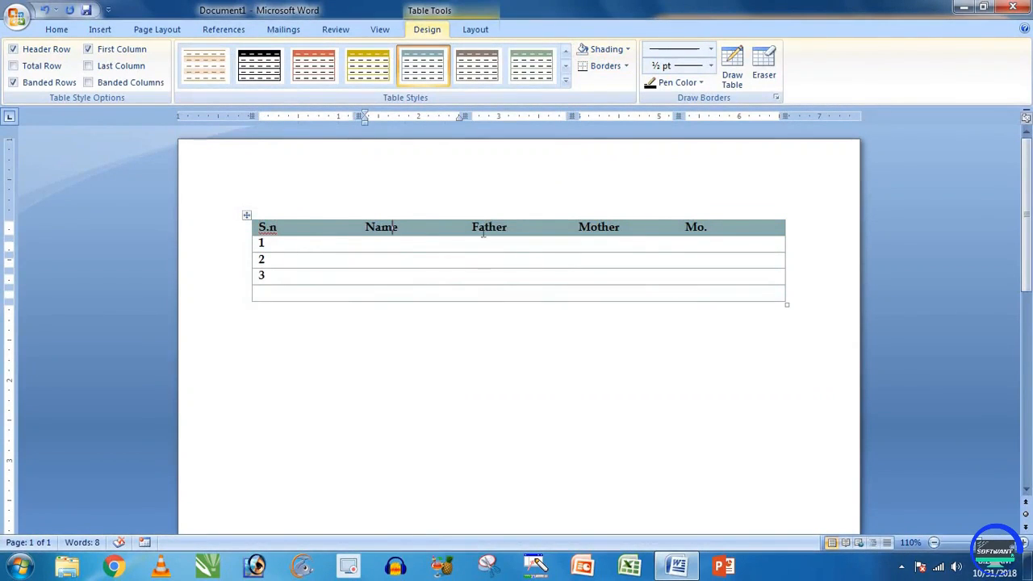
{"action": "left_click", "coordinate": [626, 228]}
{"action": "left_click", "coordinate": [566, 76]}
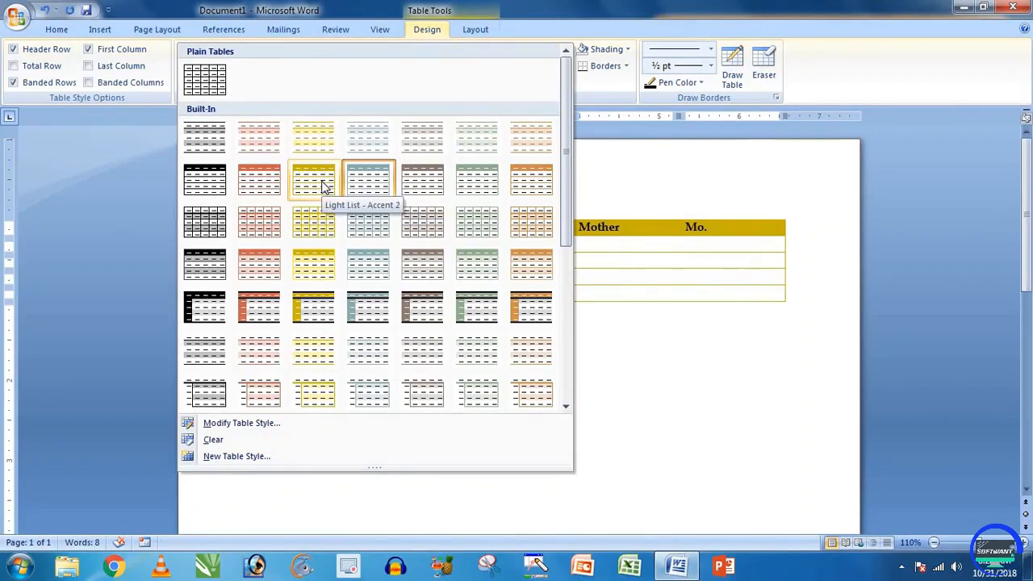
{"action": "left_click", "coordinate": [604, 247]}
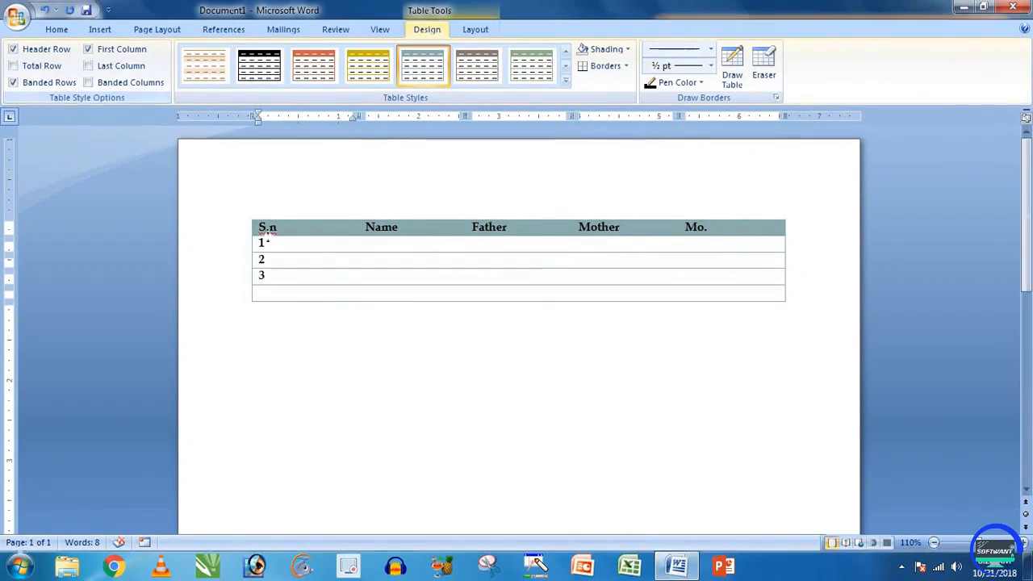
Step: Toggle Header Row off and back on, and turn on Total Row formatting
{"action": "left_click", "coordinate": [14, 49]}
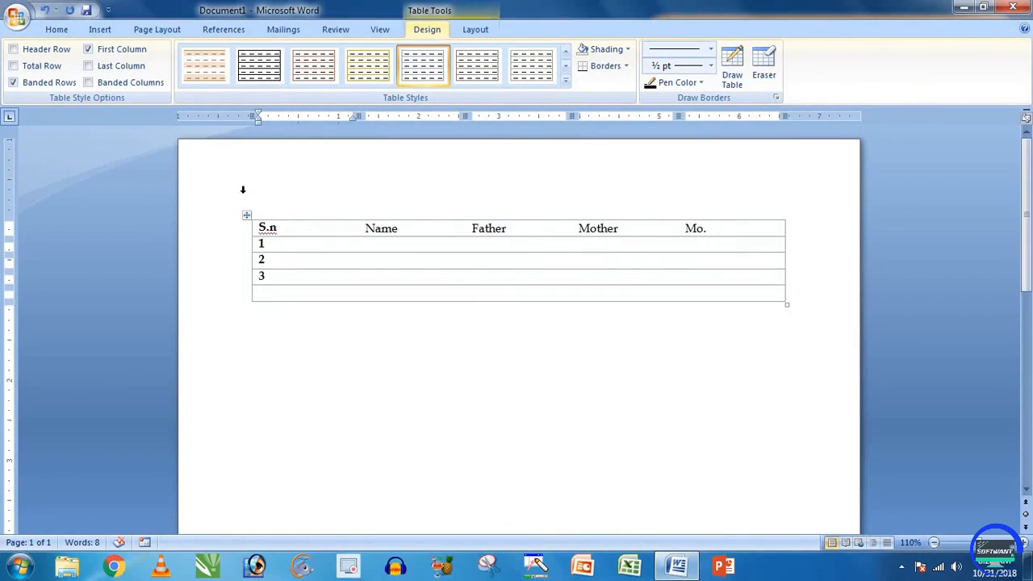
{"action": "left_click", "coordinate": [38, 57]}
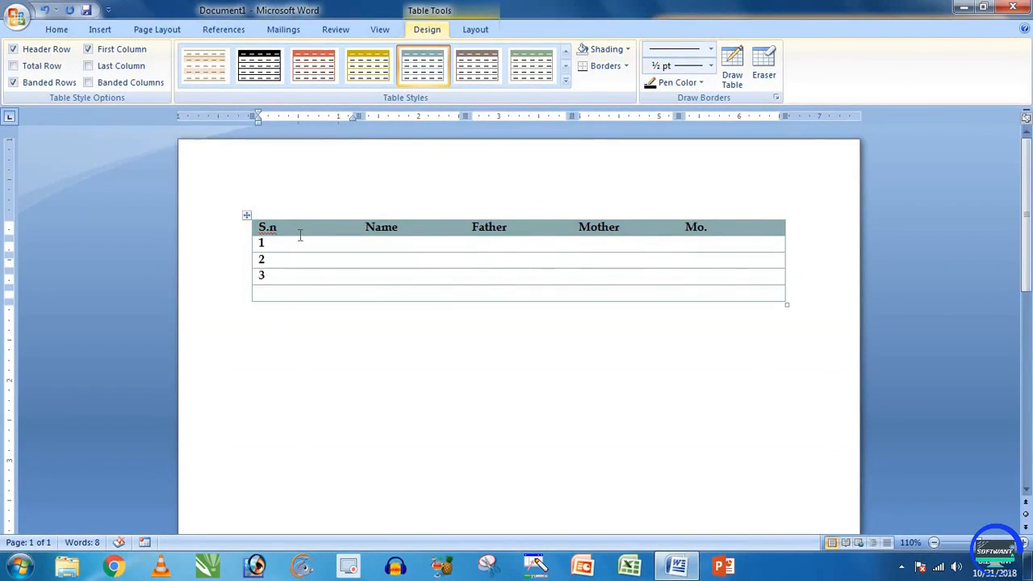
{"action": "left_click", "coordinate": [42, 68]}
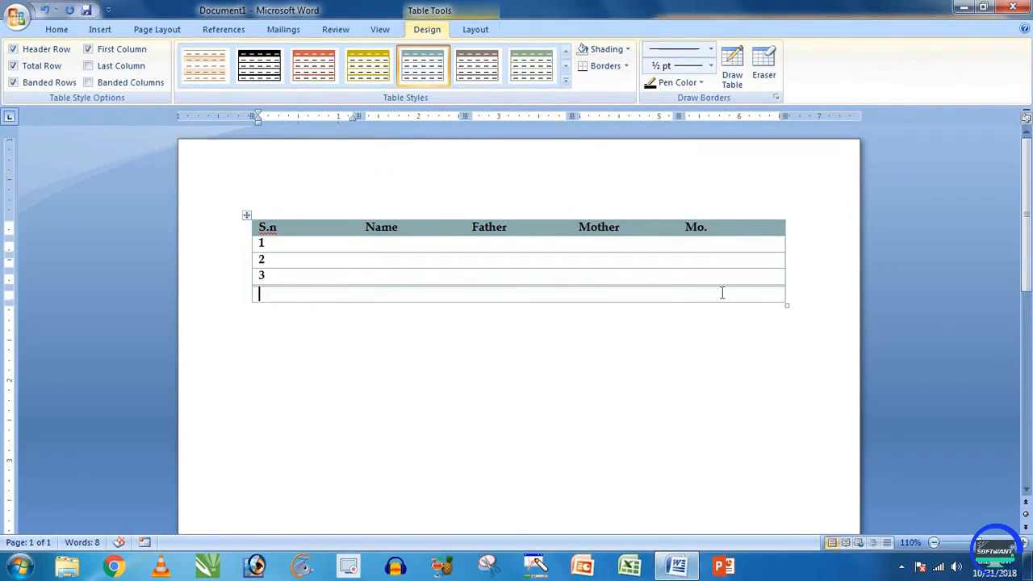
{"action": "left_click_drag", "start_coordinate": [723, 293], "coordinate": [597, 295]}
{"action": "left_click", "coordinate": [369, 297]}
{"action": "scroll", "coordinate": [331, 288], "scroll_direction": "up", "scroll_amount": 3, "text": "ctrl"}
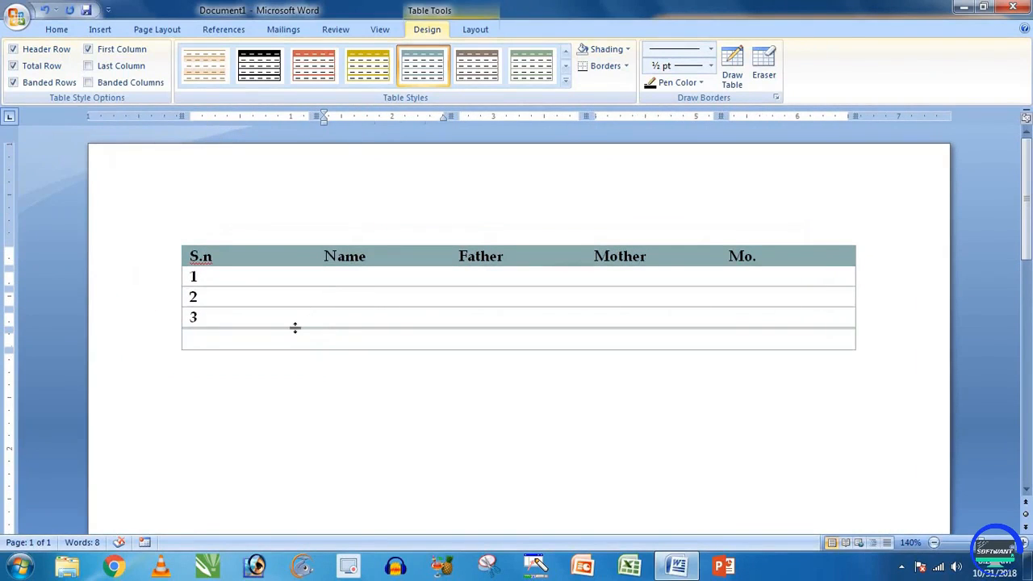
Step: Toggle Banded Rows off and on, and turn on Banded Columns
{"action": "left_click", "coordinate": [42, 86]}
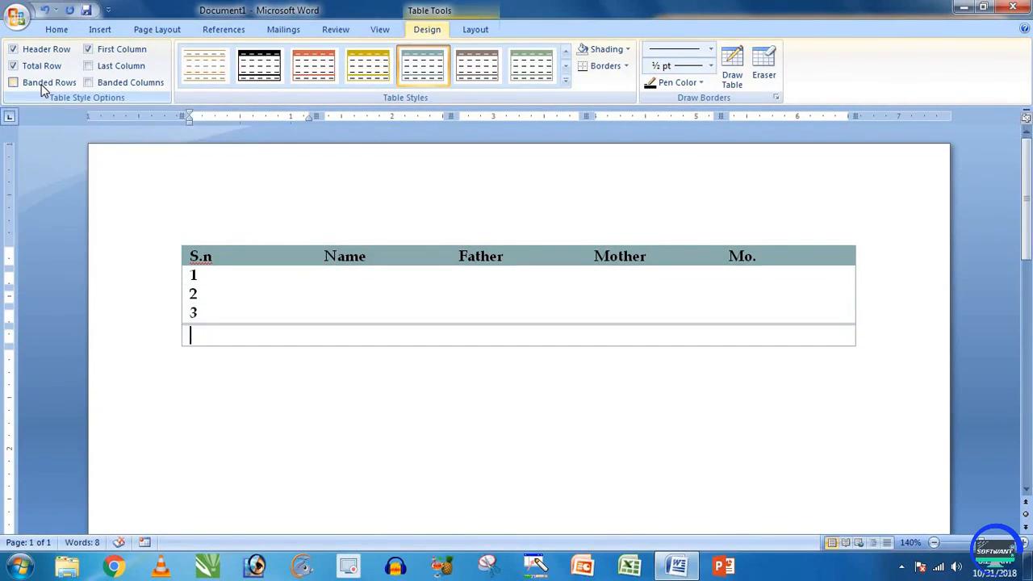
{"action": "left_click", "coordinate": [42, 86]}
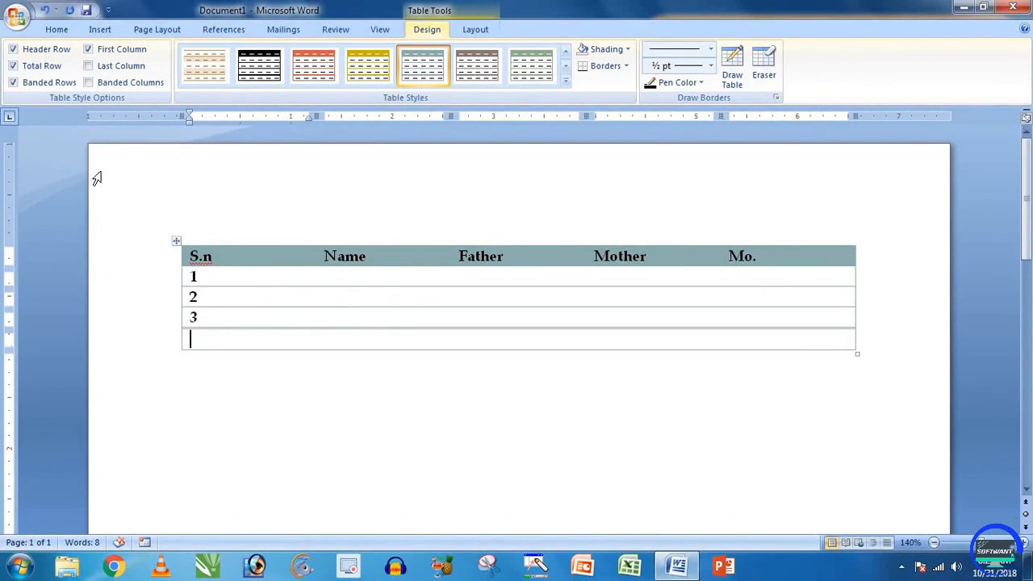
{"action": "left_click", "coordinate": [31, 85]}
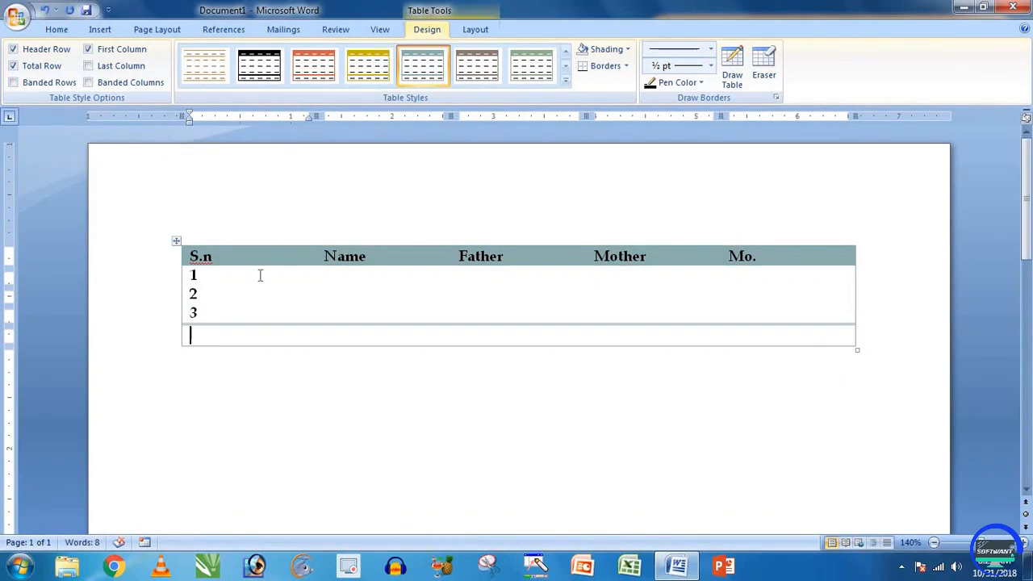
{"action": "left_click", "coordinate": [47, 86]}
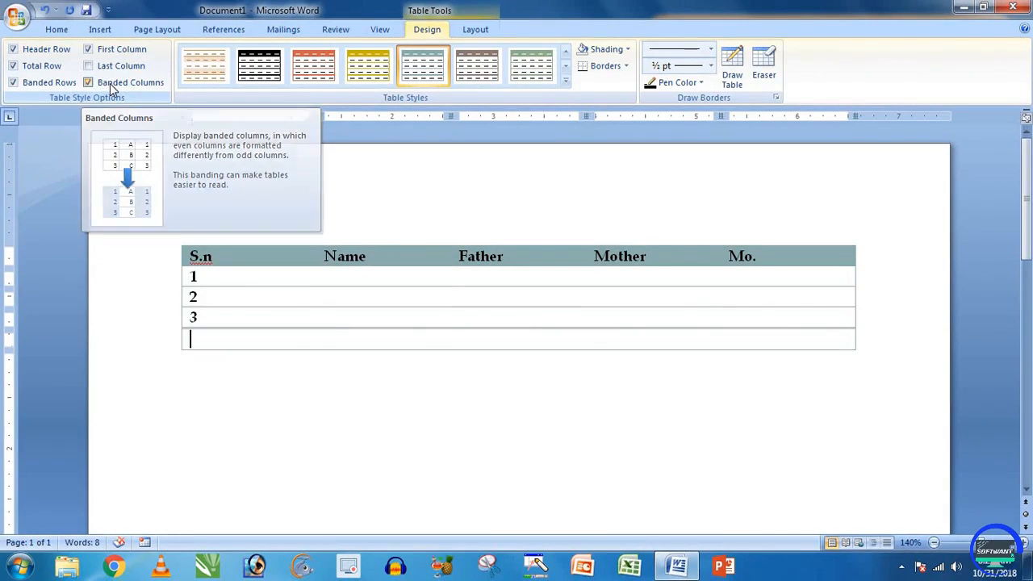
{"action": "left_click", "coordinate": [110, 83]}
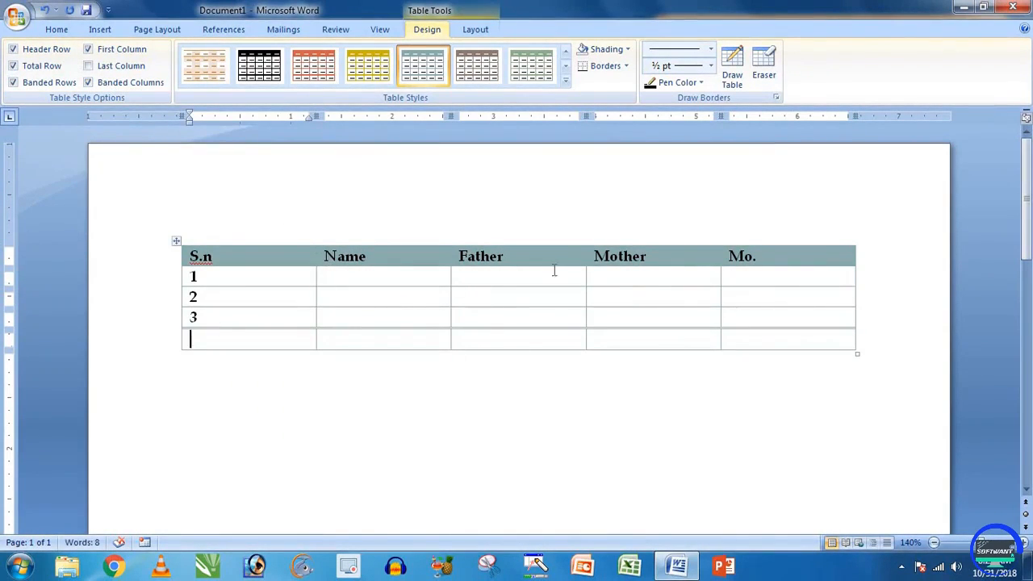
{"action": "left_click", "coordinate": [114, 85]}
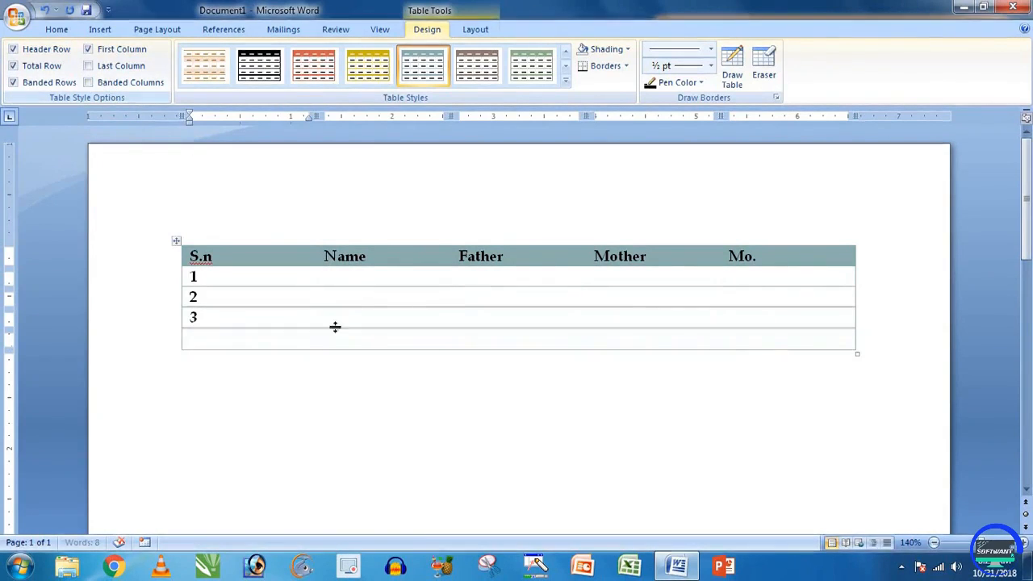
{"action": "left_click", "coordinate": [114, 84]}
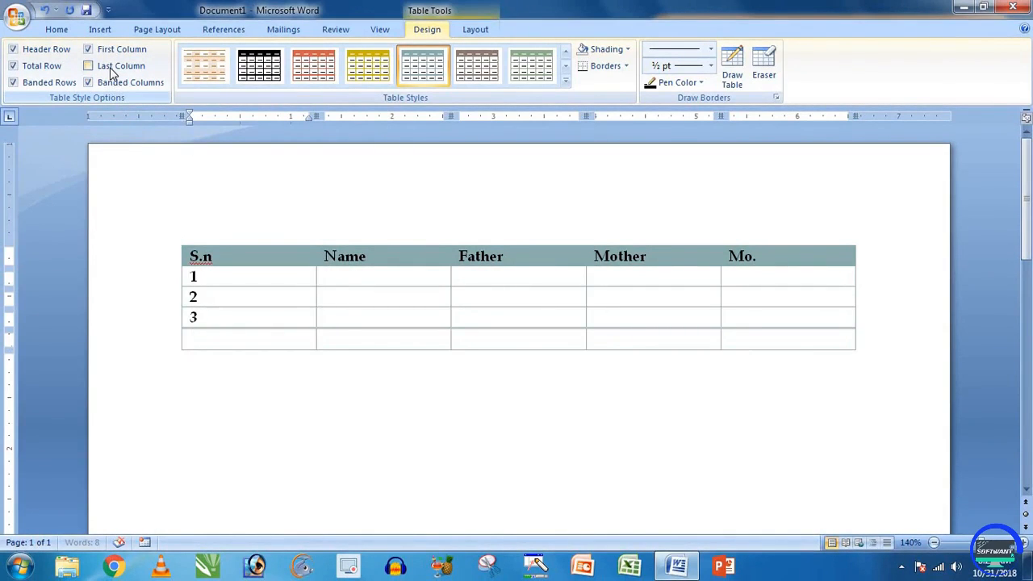
Step: Keep First Column checked so the 1, 2, 3 numbers stay bold, and uncheck Last Column
{"action": "left_click", "coordinate": [107, 68]}
{"action": "left_click", "coordinate": [121, 50]}
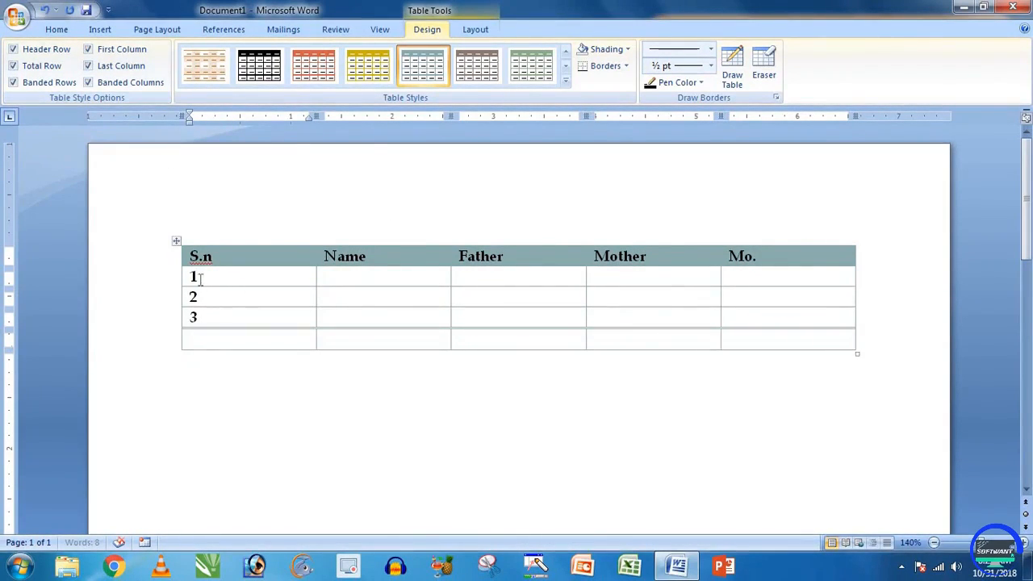
{"action": "left_click_drag", "start_coordinate": [201, 317], "coordinate": [194, 278]}
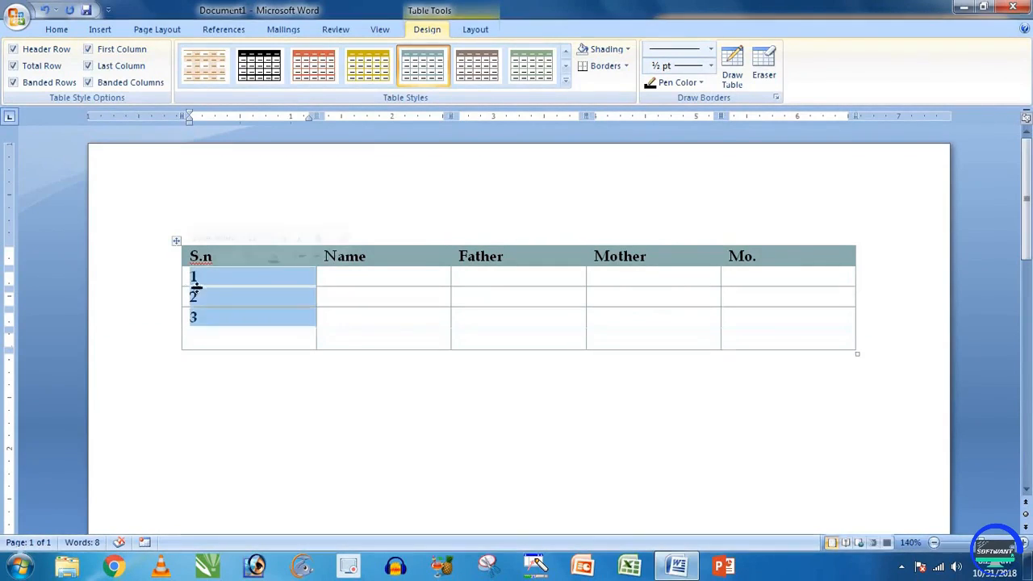
{"action": "left_click", "coordinate": [198, 297]}
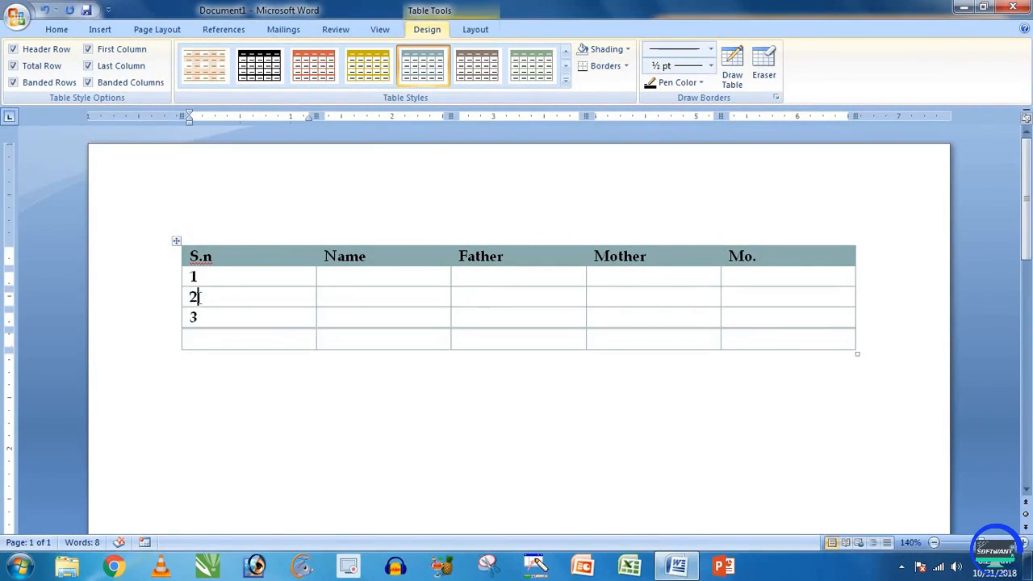
{"action": "left_click", "coordinate": [113, 52]}
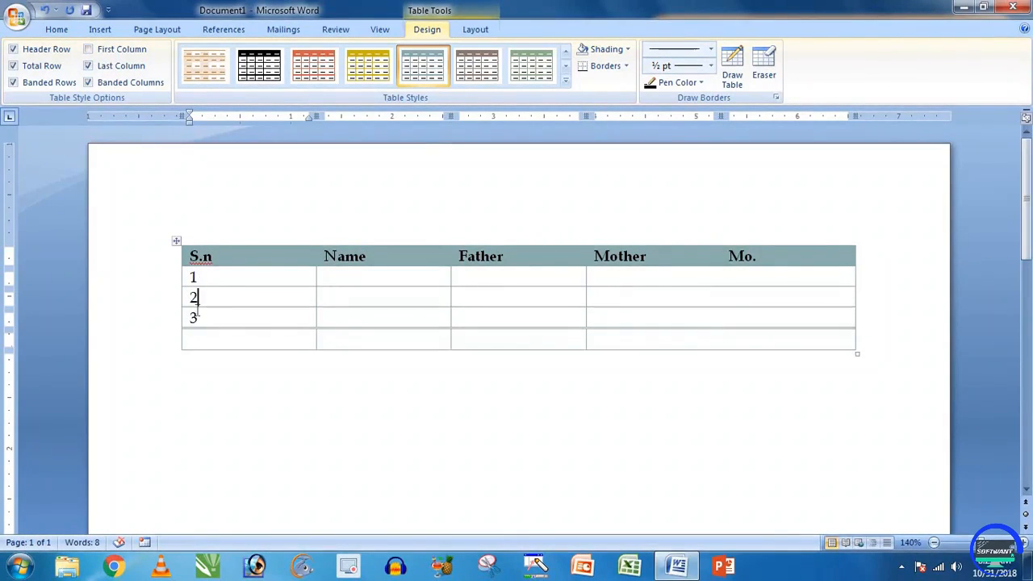
{"action": "left_click", "coordinate": [108, 52]}
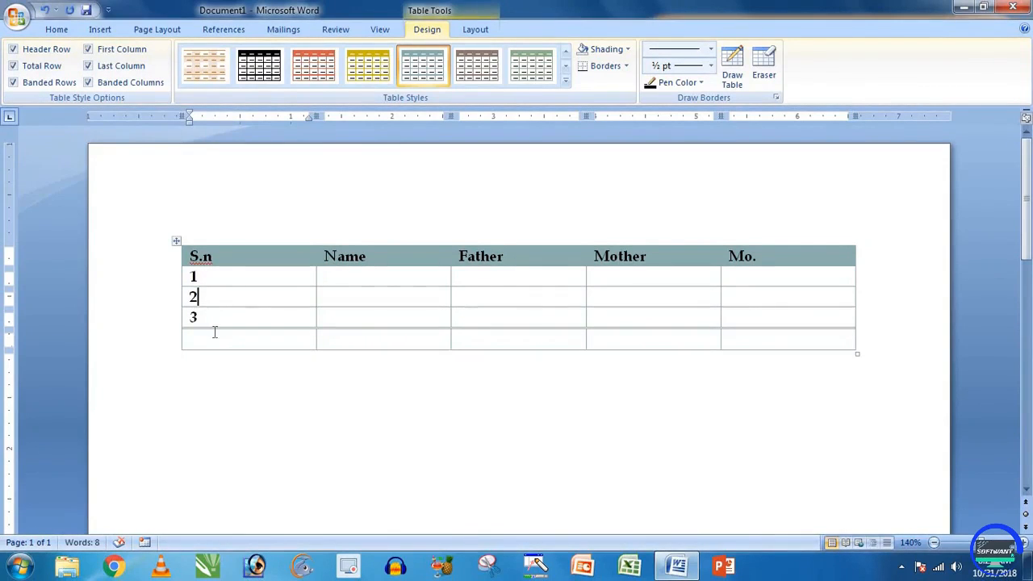
{"action": "left_click_drag", "start_coordinate": [214, 337], "coordinate": [200, 275]}
{"action": "left_click", "coordinate": [204, 279]}
{"action": "left_click", "coordinate": [109, 53]}
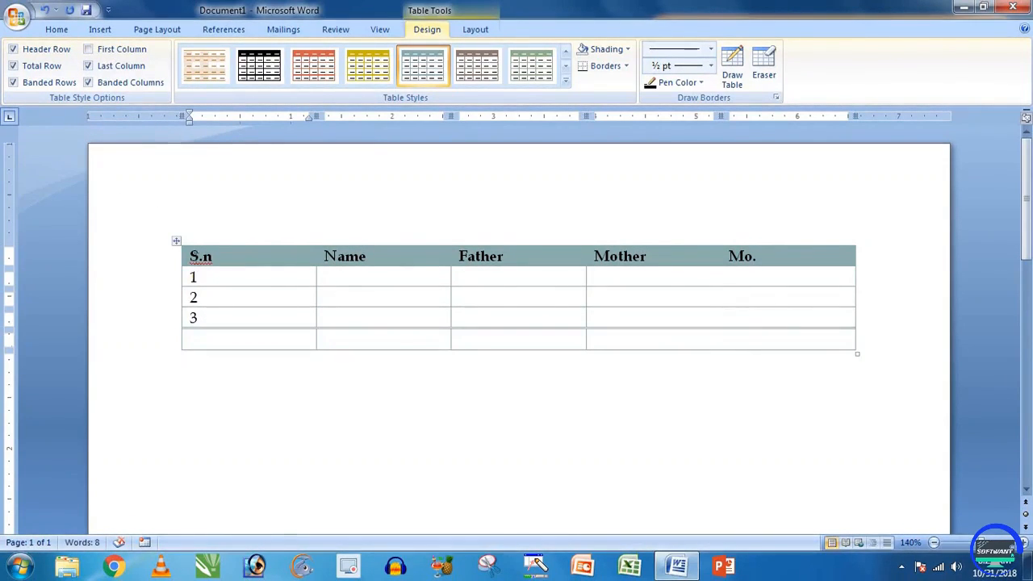
{"action": "left_click", "coordinate": [105, 55]}
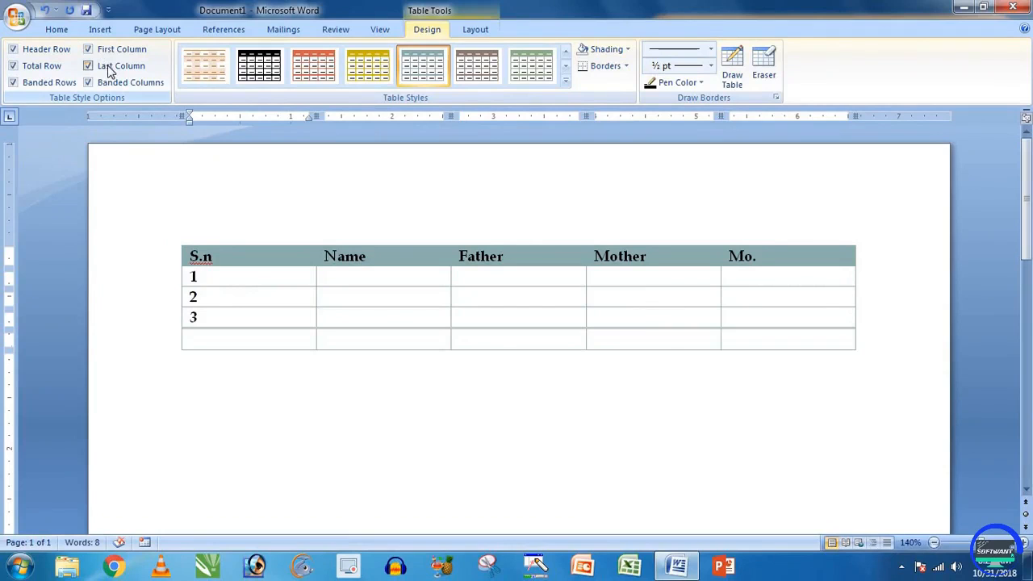
{"action": "left_click", "coordinate": [109, 68]}
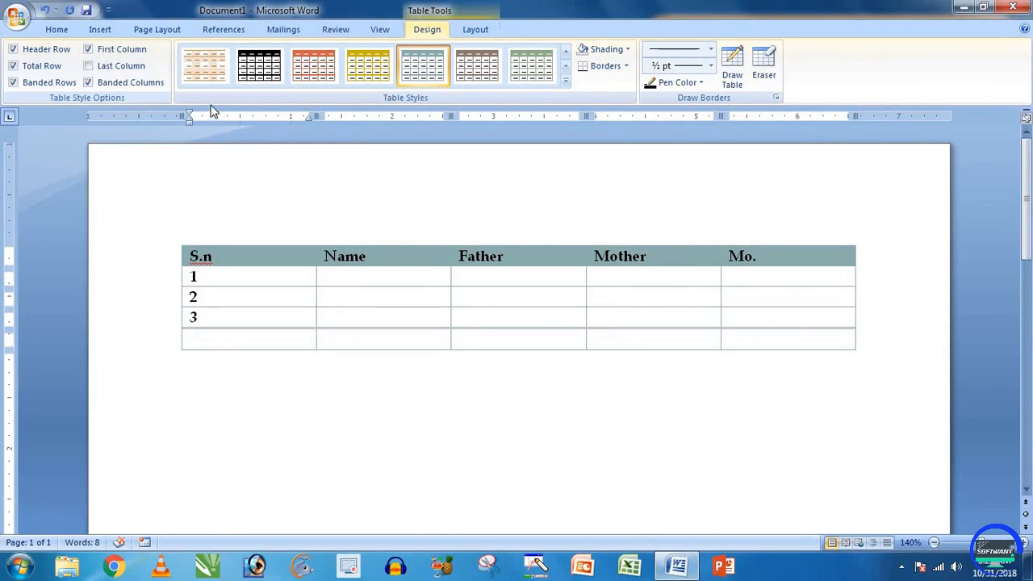
Step: Fill the four body rows below the header with light yellow shading
{"action": "left_click", "coordinate": [566, 81]}
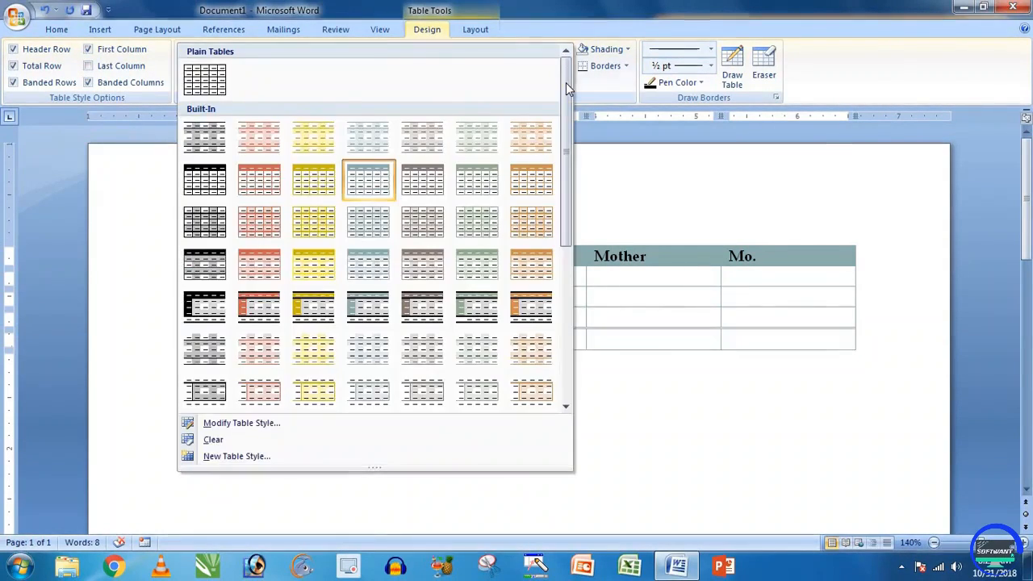
{"action": "left_click", "coordinate": [600, 86]}
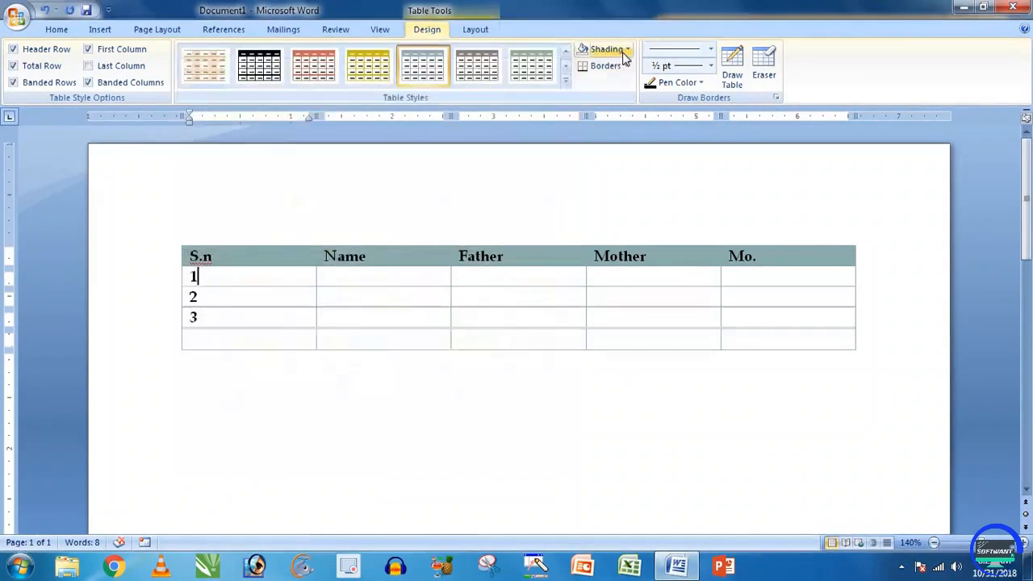
{"action": "left_click", "coordinate": [623, 52]}
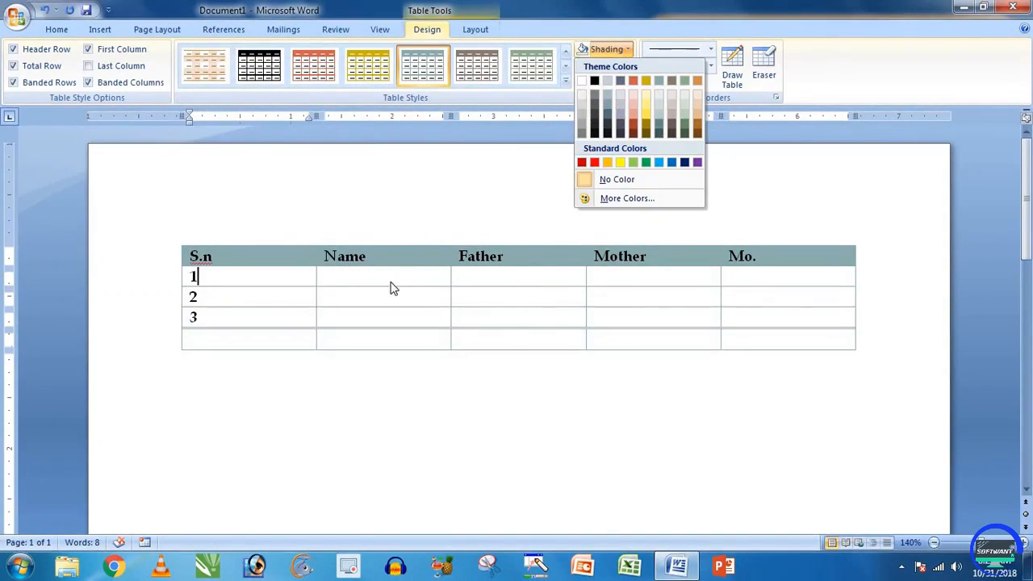
{"action": "left_click", "coordinate": [291, 285]}
{"action": "mouse_move", "coordinate": [334, 285]}
{"action": "left_mouse_down"}
{"action": "mouse_move", "coordinate": [710, 339]}
{"action": "mouse_move", "coordinate": [770, 338]}
{"action": "left_mouse_up"}
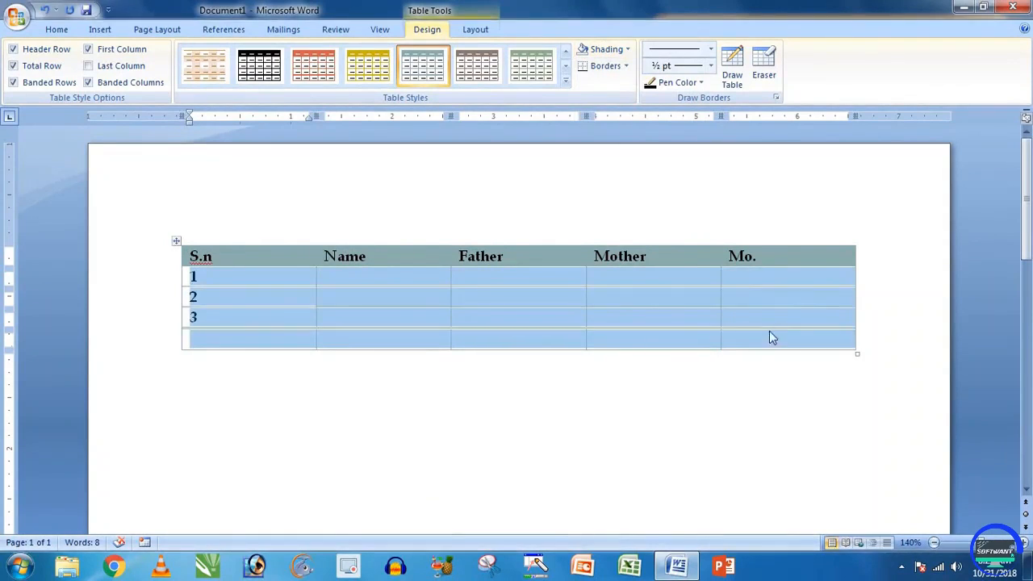
{"action": "left_click", "coordinate": [626, 50]}
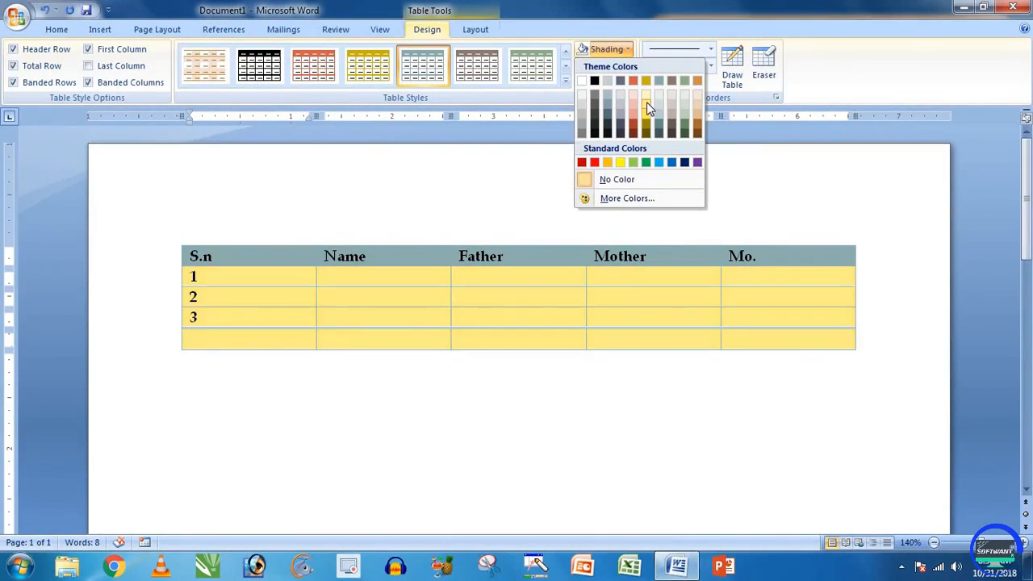
{"action": "left_click", "coordinate": [647, 103]}
{"action": "left_click", "coordinate": [398, 284]}
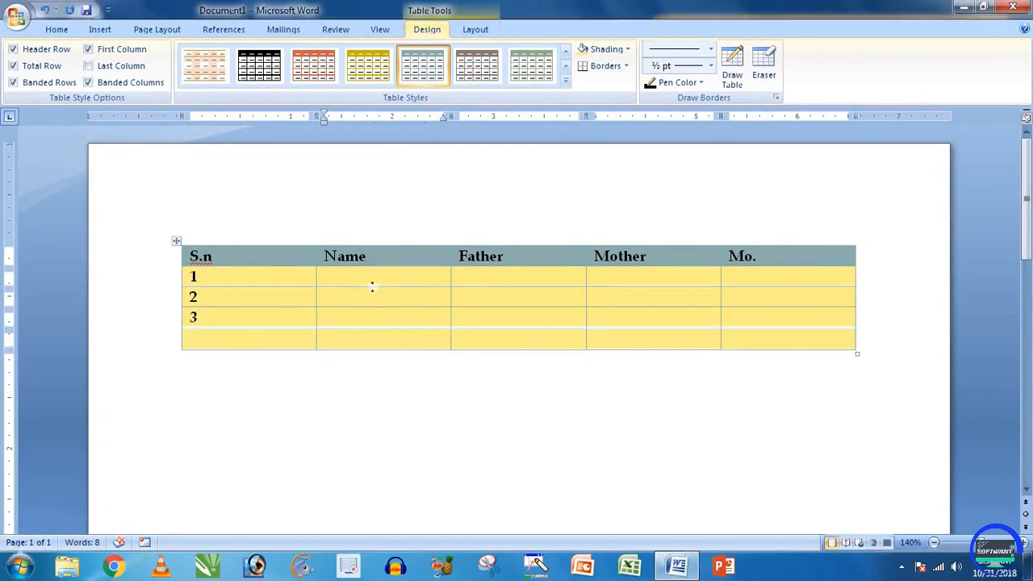
Step: Remove borders from the Name, Father and Mother cells of rows 1–3
{"action": "left_click", "coordinate": [626, 66]}
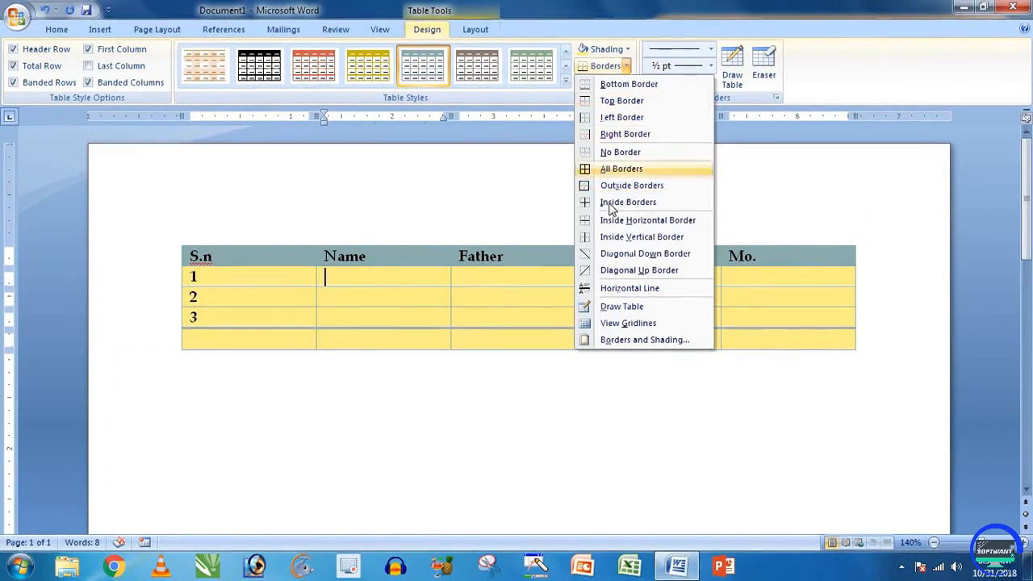
{"action": "left_click", "coordinate": [439, 282]}
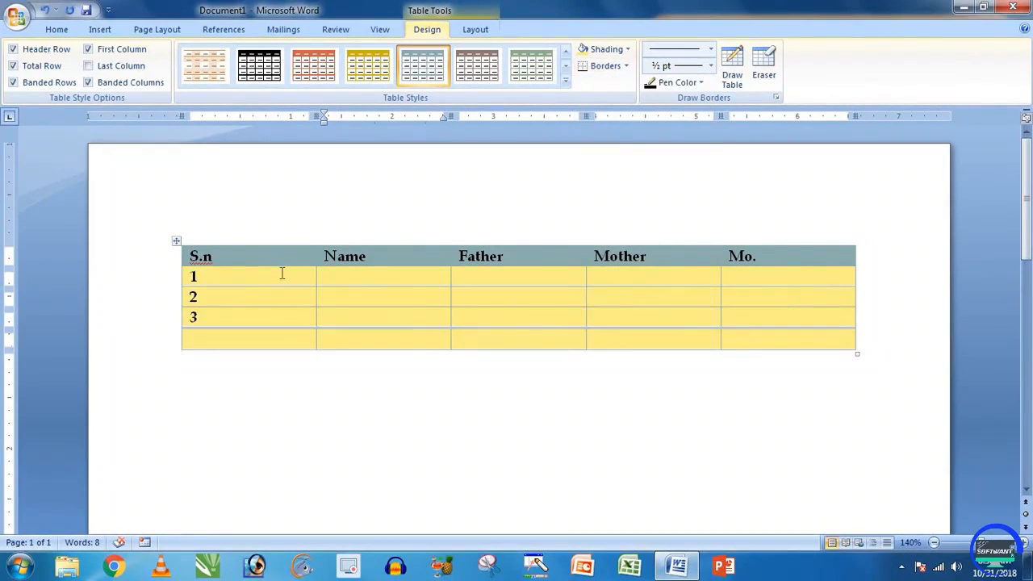
{"action": "left_click_drag", "start_coordinate": [282, 275], "coordinate": [535, 311]}
{"action": "left_click", "coordinate": [413, 292]}
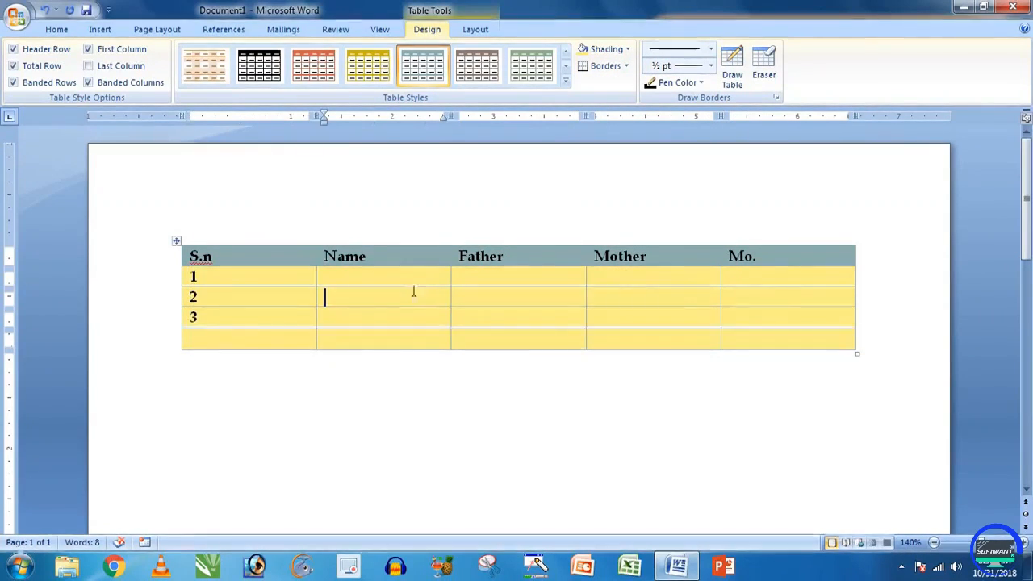
{"action": "left_click_drag", "start_coordinate": [410, 279], "coordinate": [687, 310]}
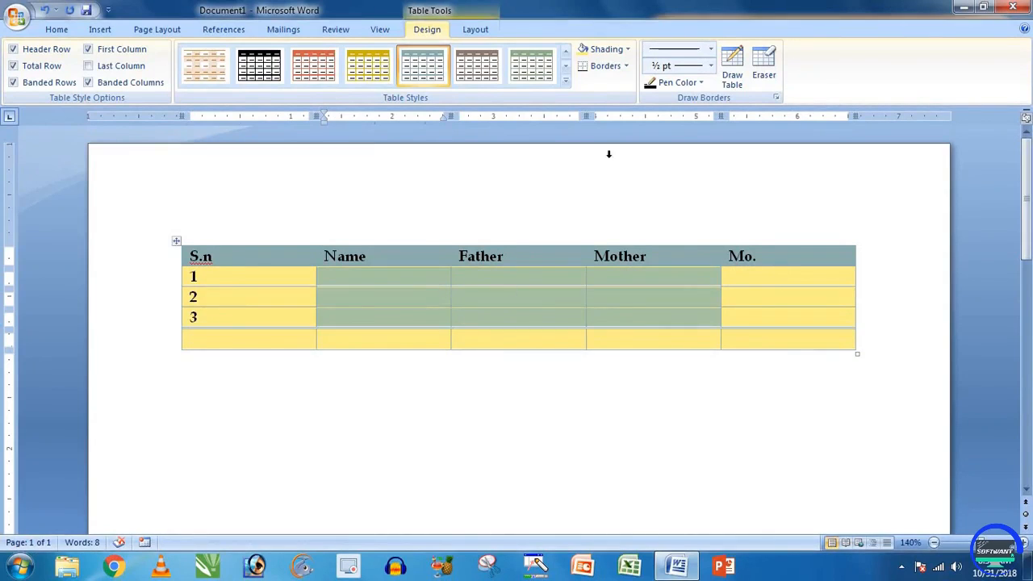
{"action": "left_click", "coordinate": [624, 66]}
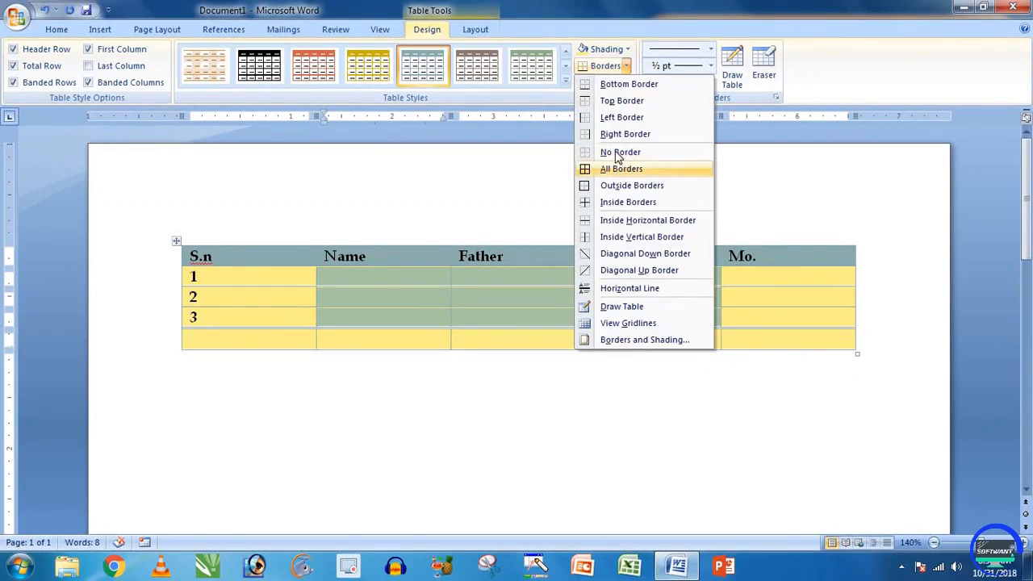
{"action": "left_click", "coordinate": [619, 153]}
{"action": "left_click", "coordinate": [535, 319]}
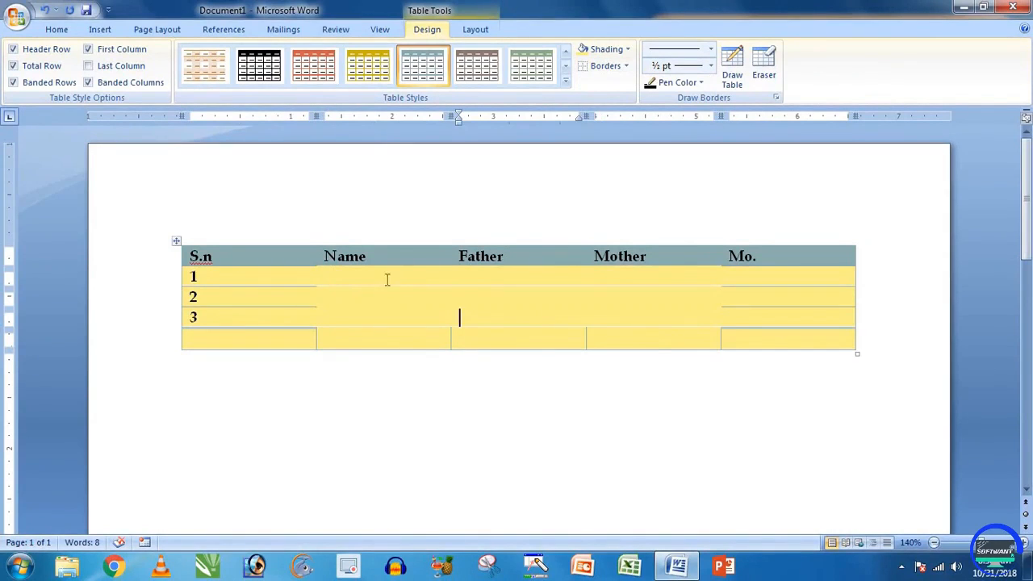
Step: Apply All Borders to the Name–Mother cells, then to the entire table
{"action": "left_click_drag", "start_coordinate": [388, 280], "coordinate": [657, 329]}
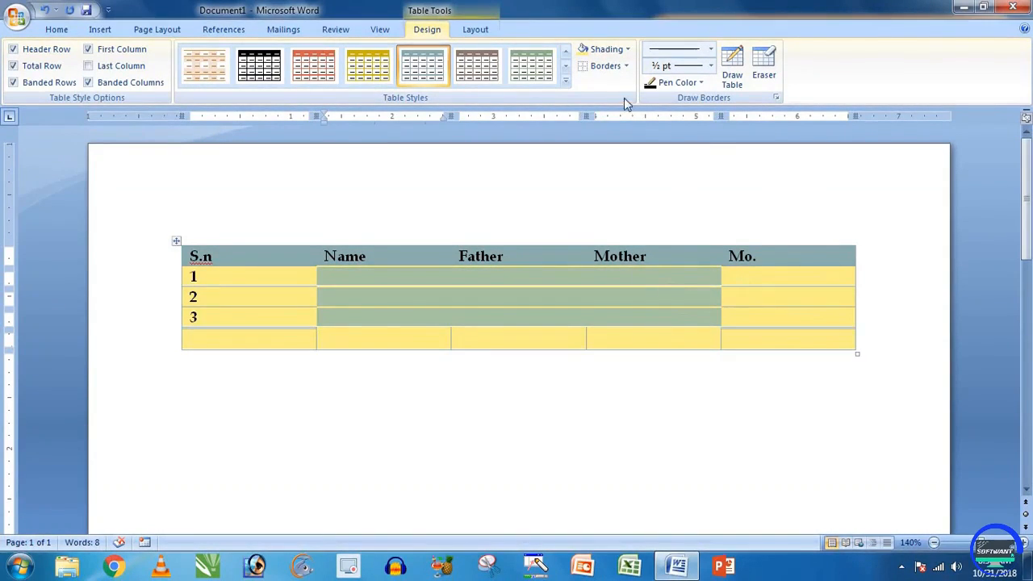
{"action": "left_click", "coordinate": [626, 65]}
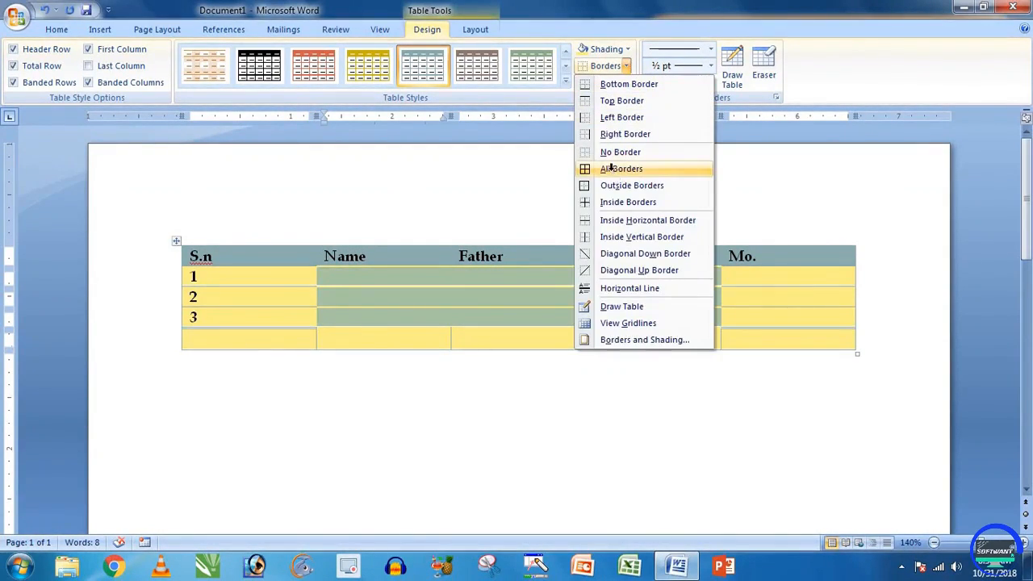
{"action": "left_click", "coordinate": [621, 169]}
{"action": "left_click", "coordinate": [508, 298]}
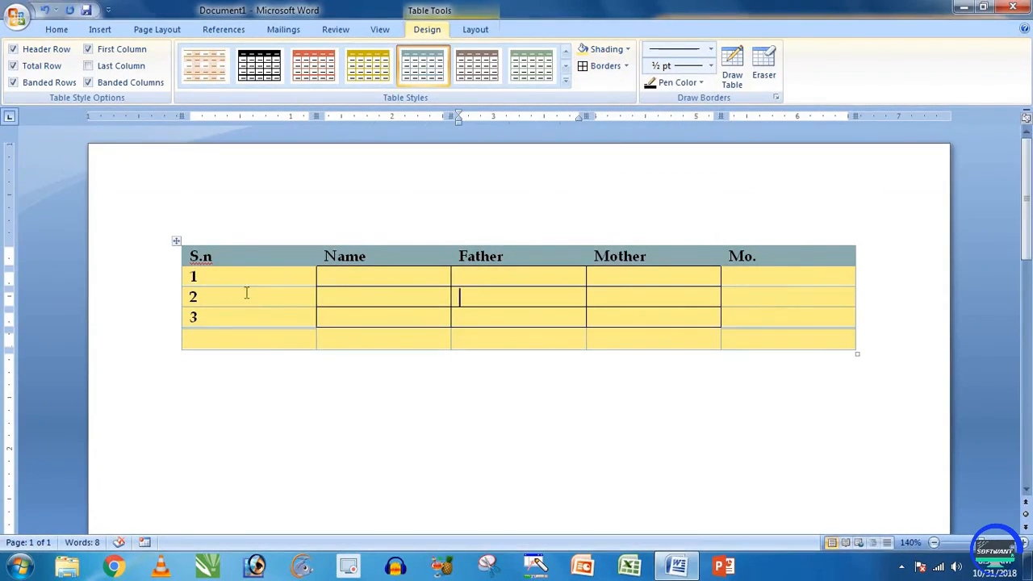
{"action": "left_click_drag", "start_coordinate": [238, 259], "coordinate": [773, 341]}
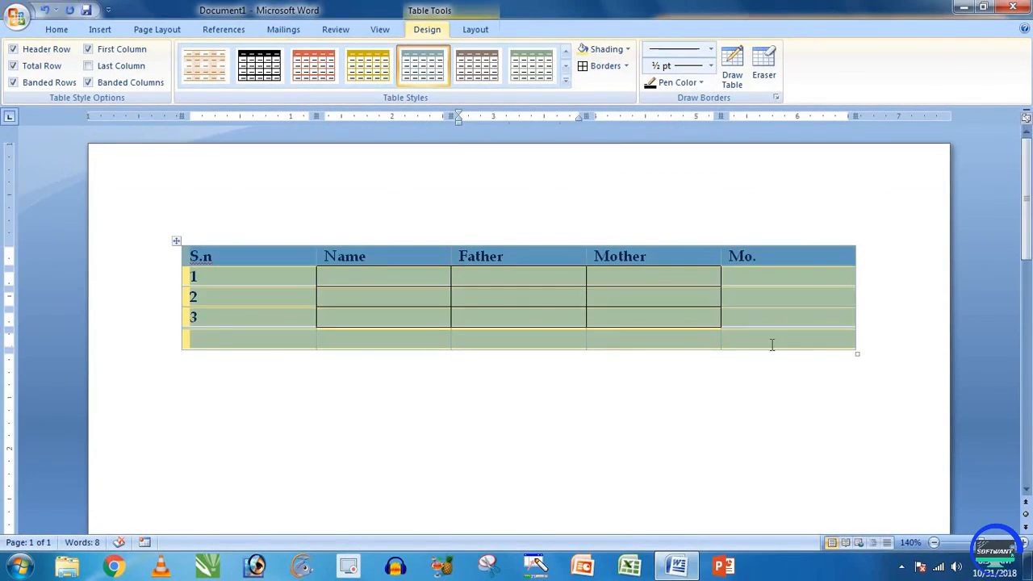
{"action": "left_click", "coordinate": [604, 67]}
{"action": "left_click", "coordinate": [526, 296]}
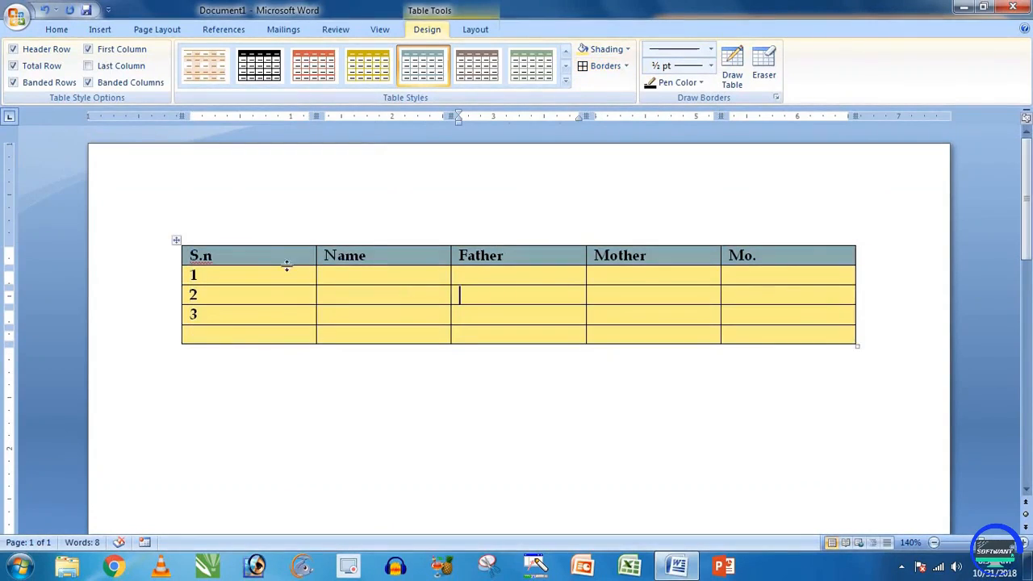
{"action": "left_click", "coordinate": [627, 66]}
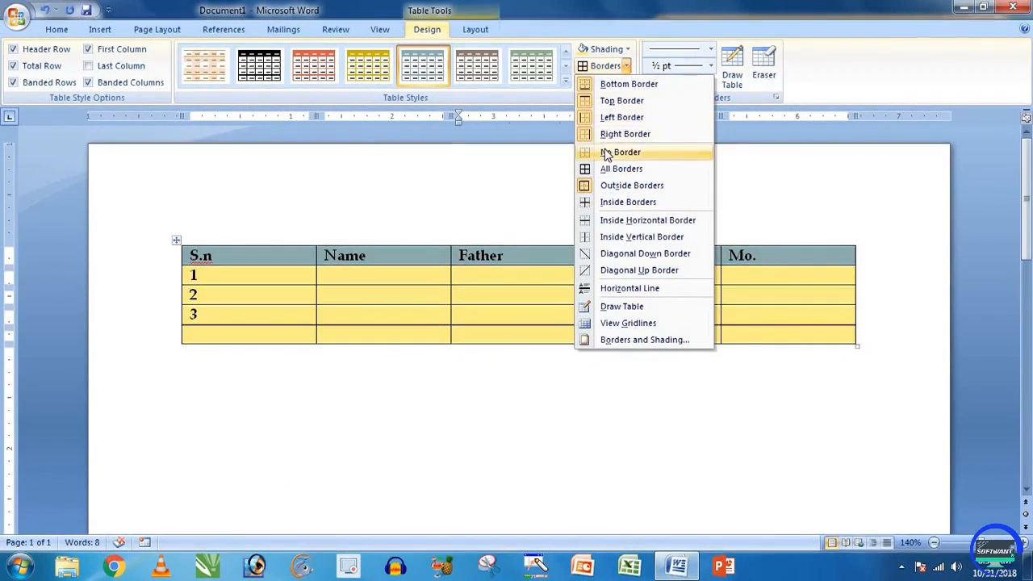
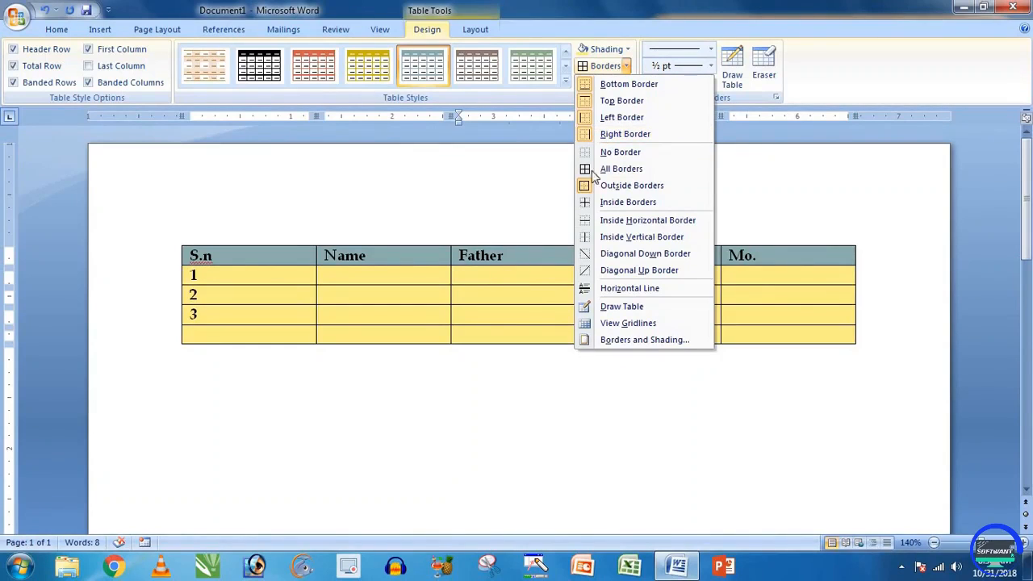
Step: Close the border and line style lists unchanged and return to row 1's Name cell
{"action": "left_click", "coordinate": [507, 270]}
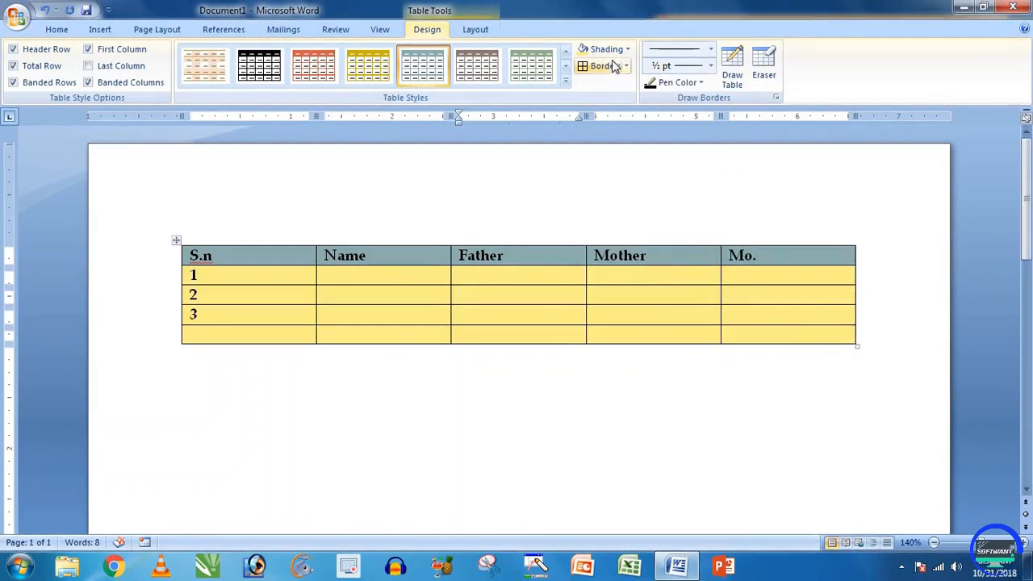
{"action": "left_click", "coordinate": [710, 50]}
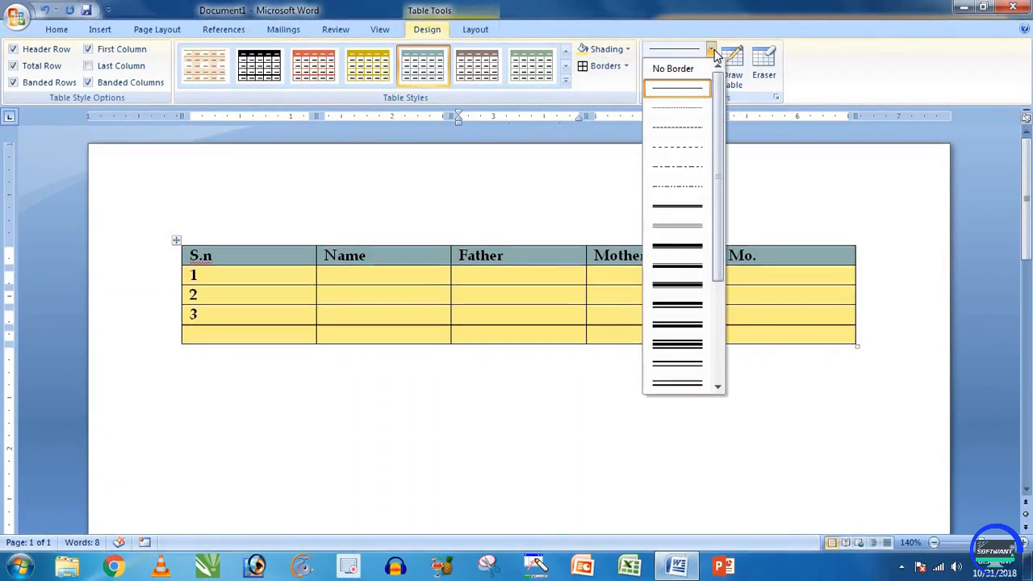
{"action": "left_click", "coordinate": [709, 90]}
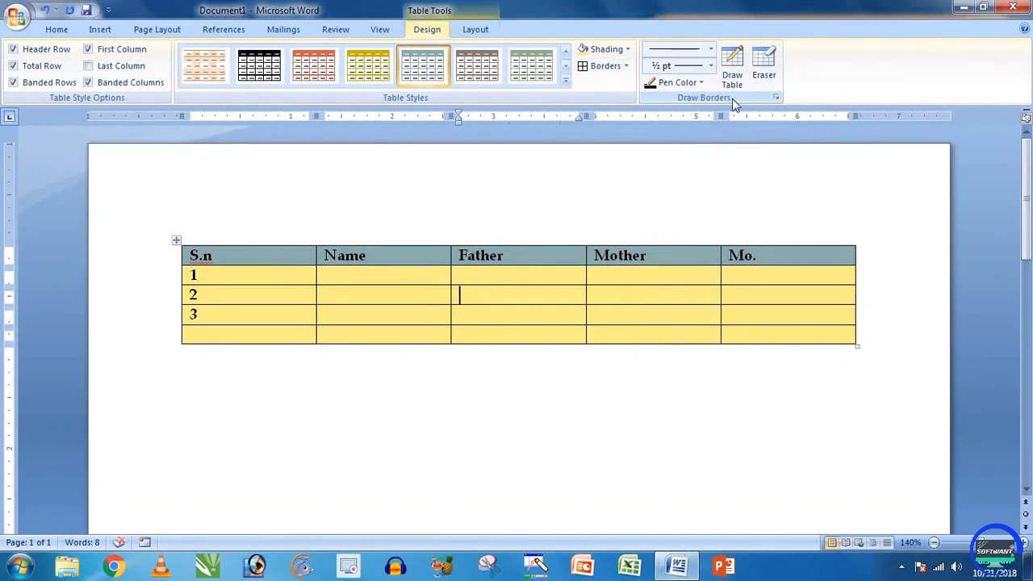
{"action": "left_click", "coordinate": [590, 383]}
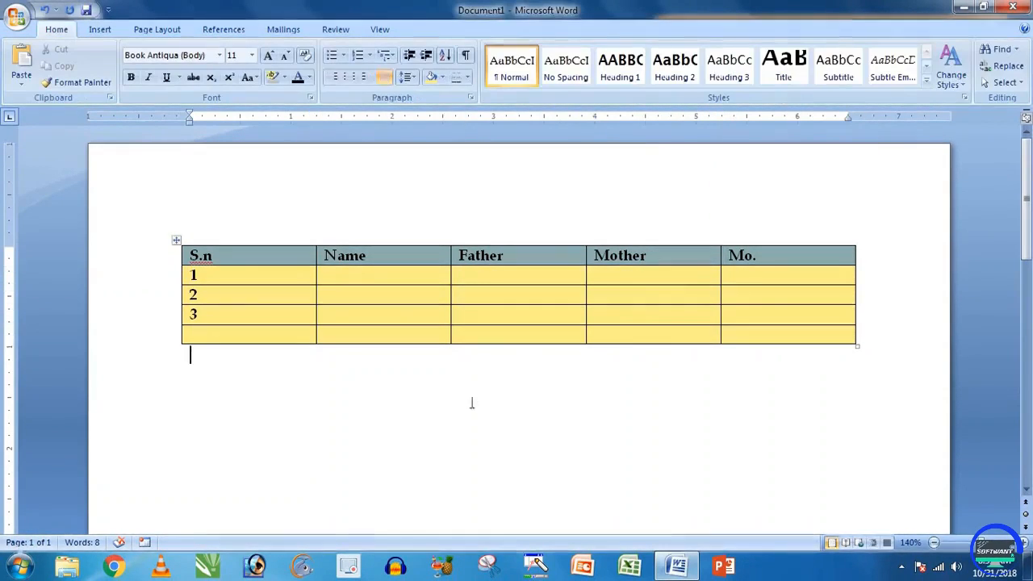
{"action": "left_click", "coordinate": [417, 274]}
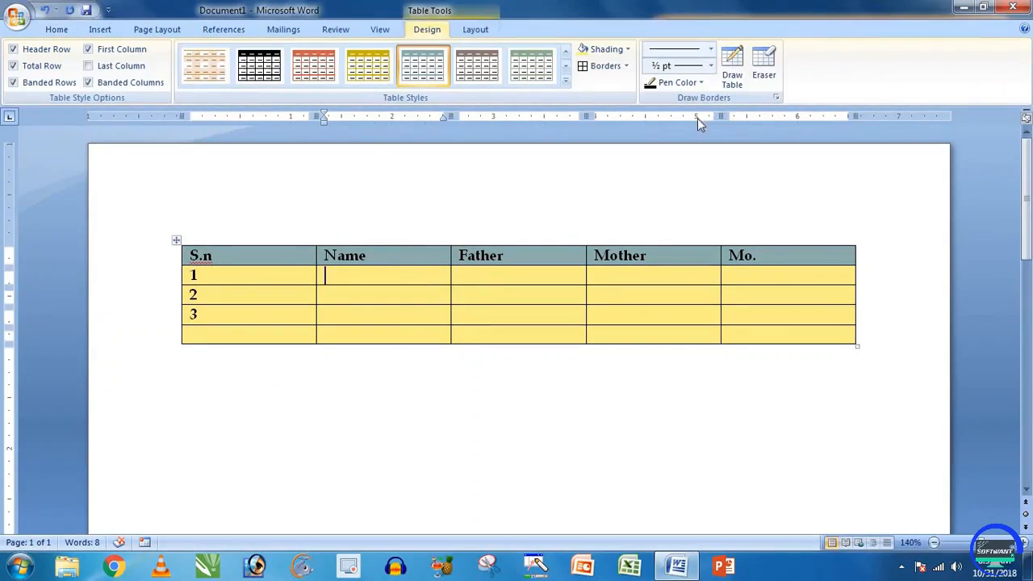
Step: Draw three separate one-cell boxes below the table with Draw Table
{"action": "left_click", "coordinate": [741, 78]}
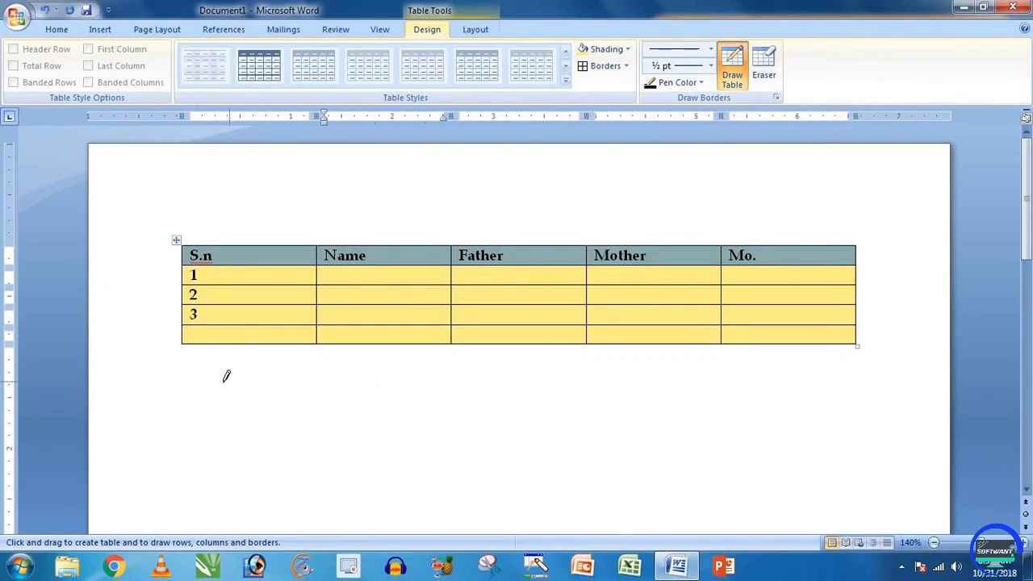
{"action": "mouse_move", "coordinate": [186, 375]}
{"action": "left_mouse_down"}
{"action": "mouse_move", "coordinate": [296, 393]}
{"action": "mouse_move", "coordinate": [320, 408]}
{"action": "left_mouse_up"}
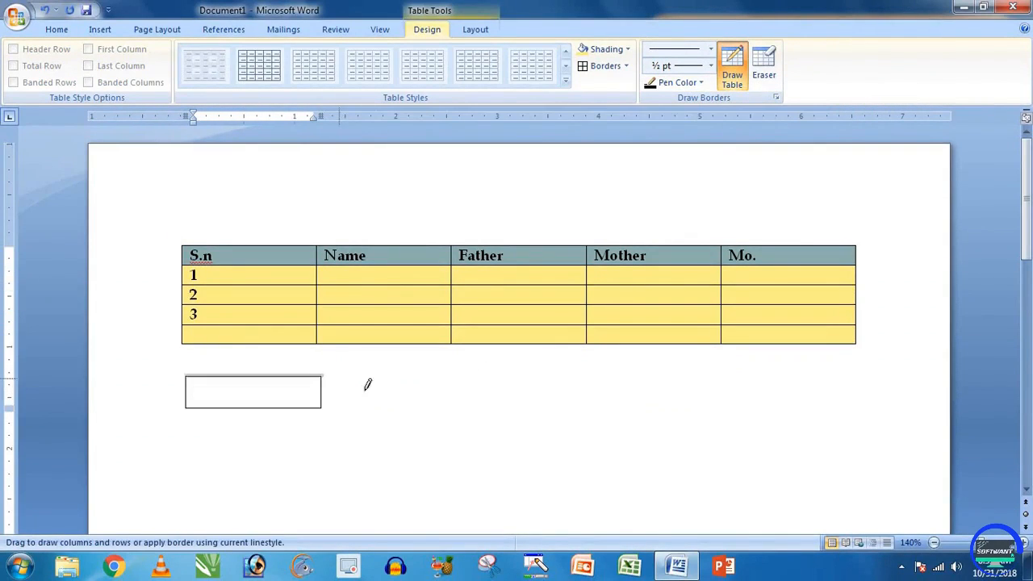
{"action": "left_click_drag", "start_coordinate": [464, 400], "coordinate": [460, 407]}
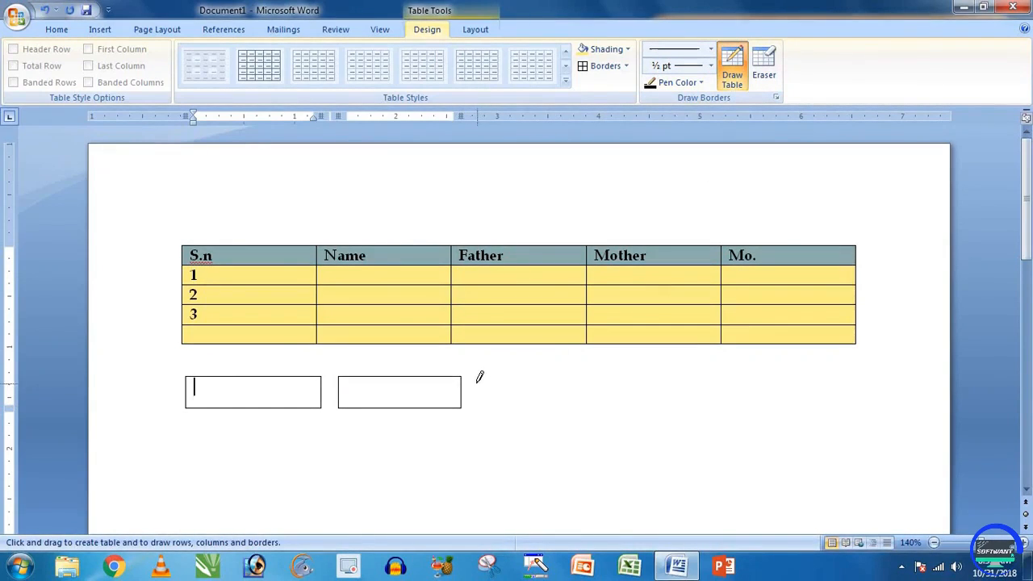
{"action": "left_click_drag", "start_coordinate": [475, 381], "coordinate": [592, 415]}
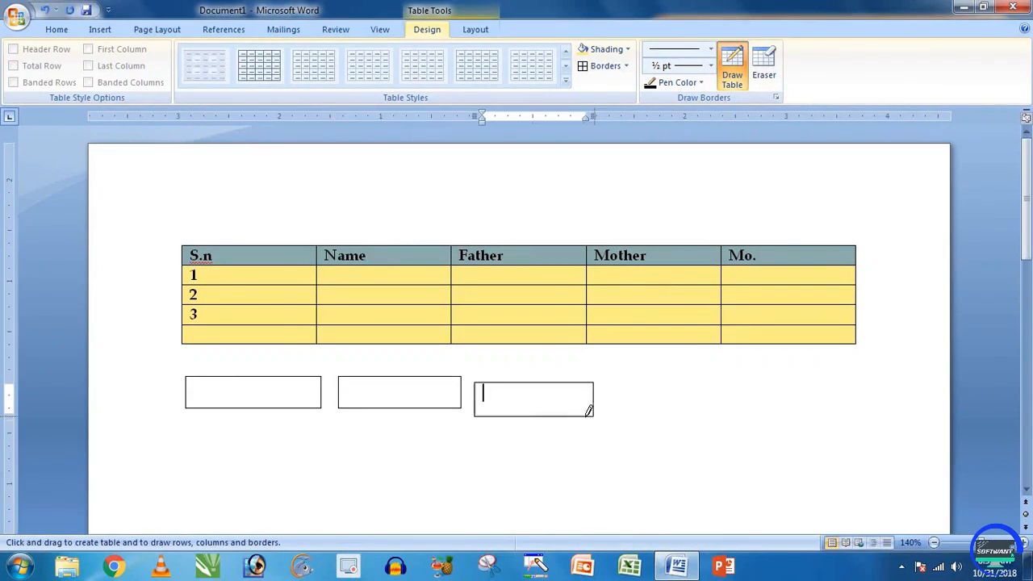
Step: Set the border pen to a red double line at 1½ pt
{"action": "left_click", "coordinate": [711, 49]}
{"action": "left_click_drag", "start_coordinate": [718, 156], "coordinate": [719, 192]}
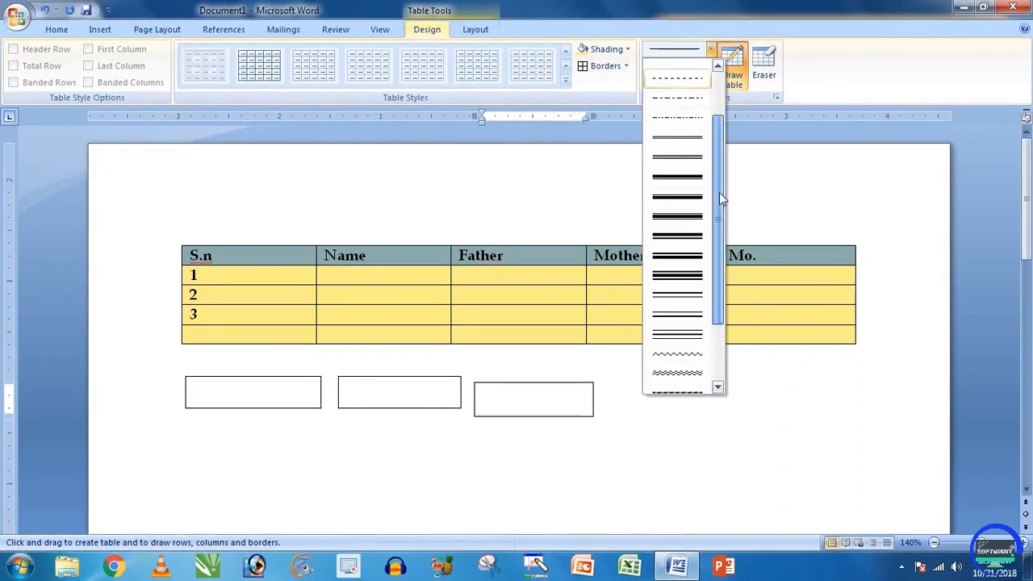
{"action": "left_click", "coordinate": [683, 143]}
{"action": "left_click", "coordinate": [710, 65]}
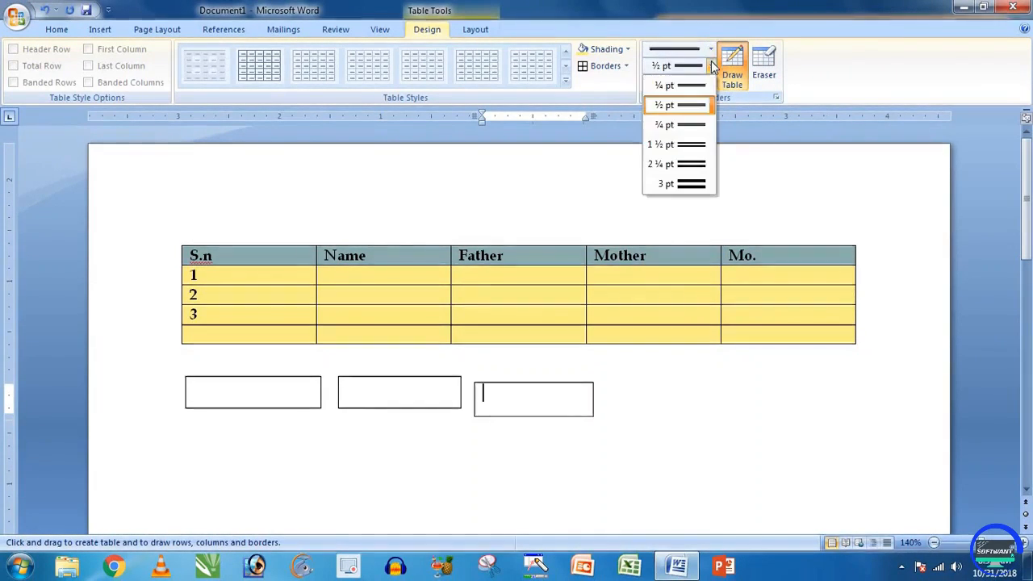
{"action": "left_click", "coordinate": [699, 144]}
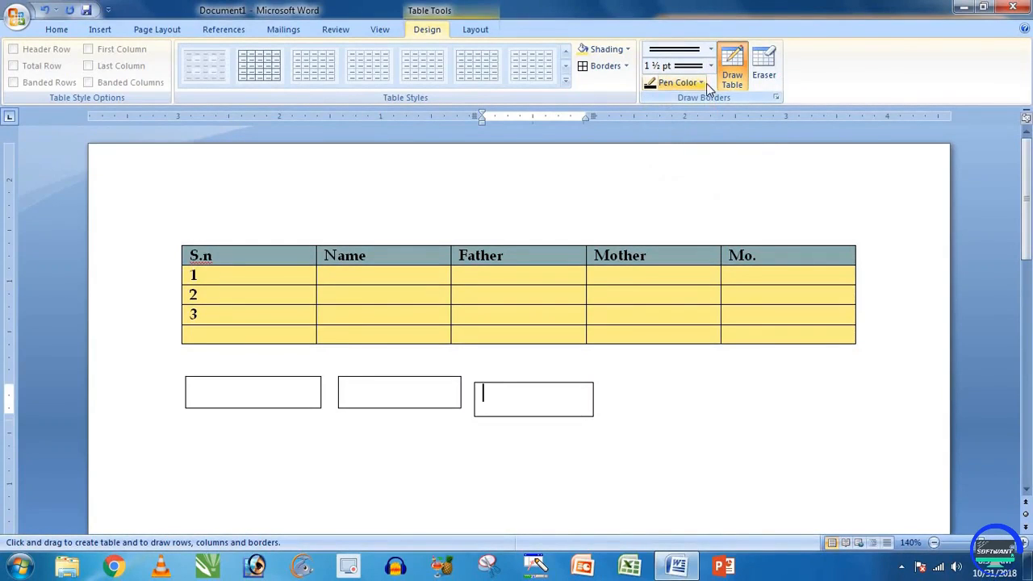
{"action": "left_click", "coordinate": [702, 83]}
{"action": "left_click", "coordinate": [662, 214]}
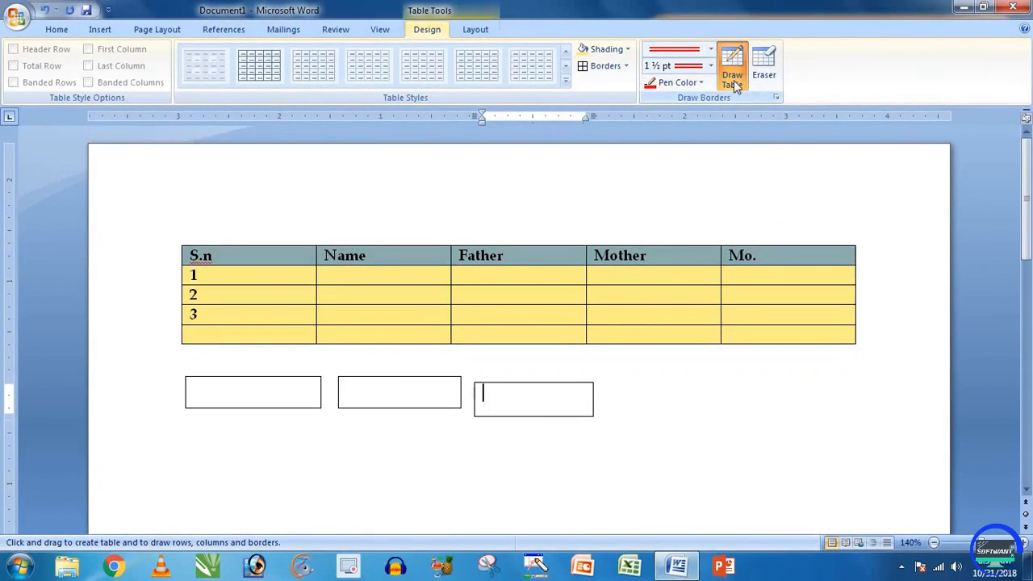
{"action": "scroll", "coordinate": [484, 364], "scroll_direction": "down", "scroll_amount": 1}
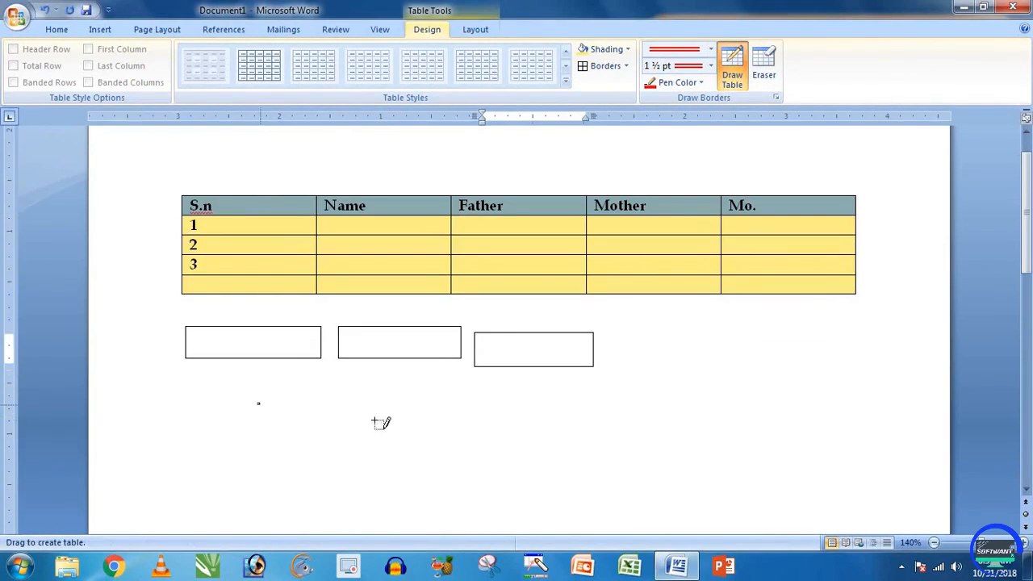
Step: Draw a row of red double-bordered cells below the small boxes
{"action": "mouse_move", "coordinate": [259, 403]}
{"action": "left_mouse_down"}
{"action": "mouse_move", "coordinate": [393, 431]}
{"action": "mouse_move", "coordinate": [478, 434]}
{"action": "left_mouse_up"}
{"action": "left_click_drag", "start_coordinate": [475, 398], "coordinate": [561, 434]}
{"action": "left_click_drag", "start_coordinate": [560, 393], "coordinate": [623, 434]}
{"action": "mouse_move", "coordinate": [626, 394]}
{"action": "left_mouse_down"}
{"action": "mouse_move", "coordinate": [711, 435]}
{"action": "mouse_move", "coordinate": [701, 434]}
{"action": "left_mouse_up"}
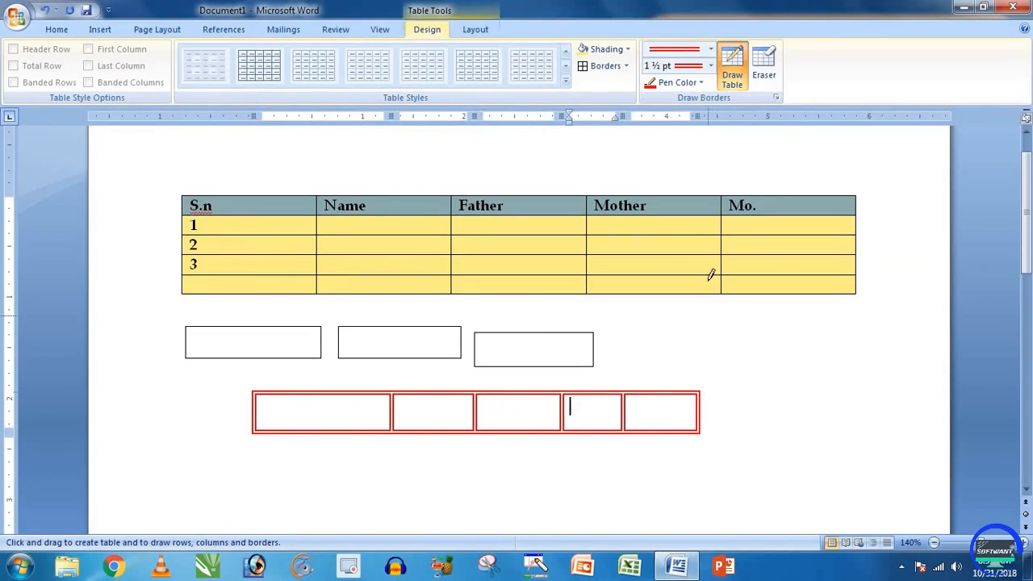
Step: Erase the inner borders to merge the middle red cells into one wide cell
{"action": "left_click", "coordinate": [764, 66]}
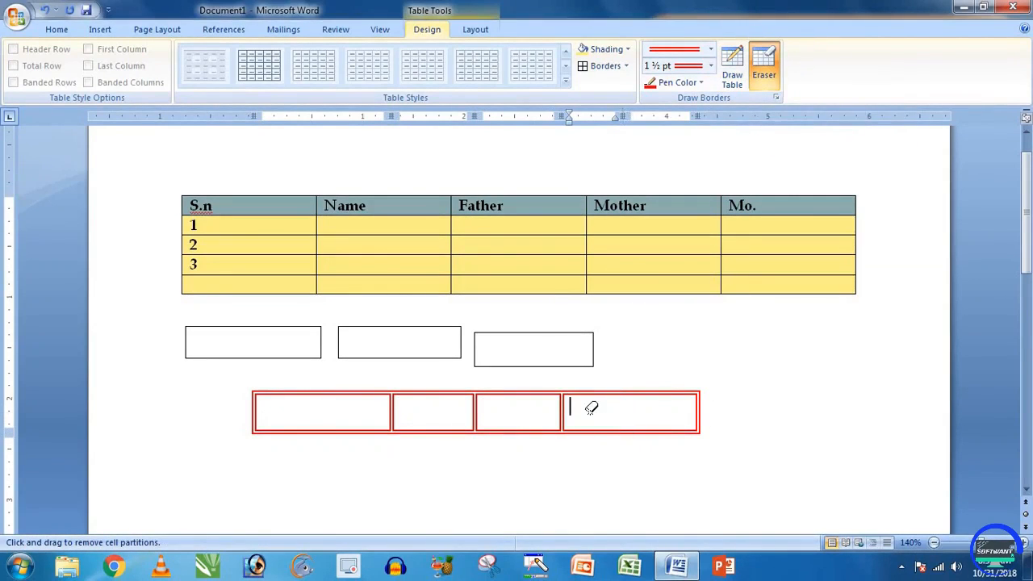
{"action": "left_click", "coordinate": [564, 414]}
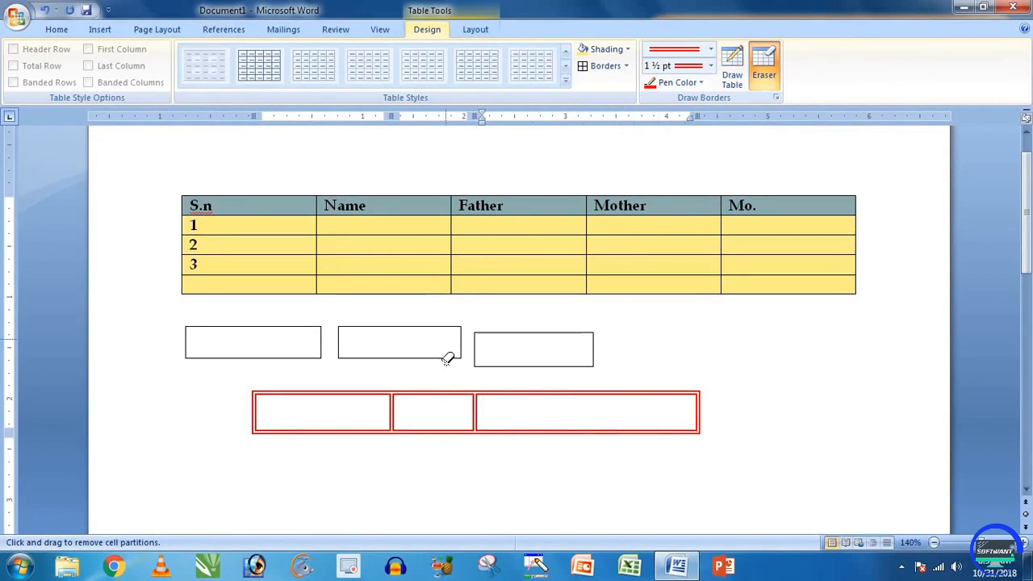
{"action": "left_click", "coordinate": [474, 408]}
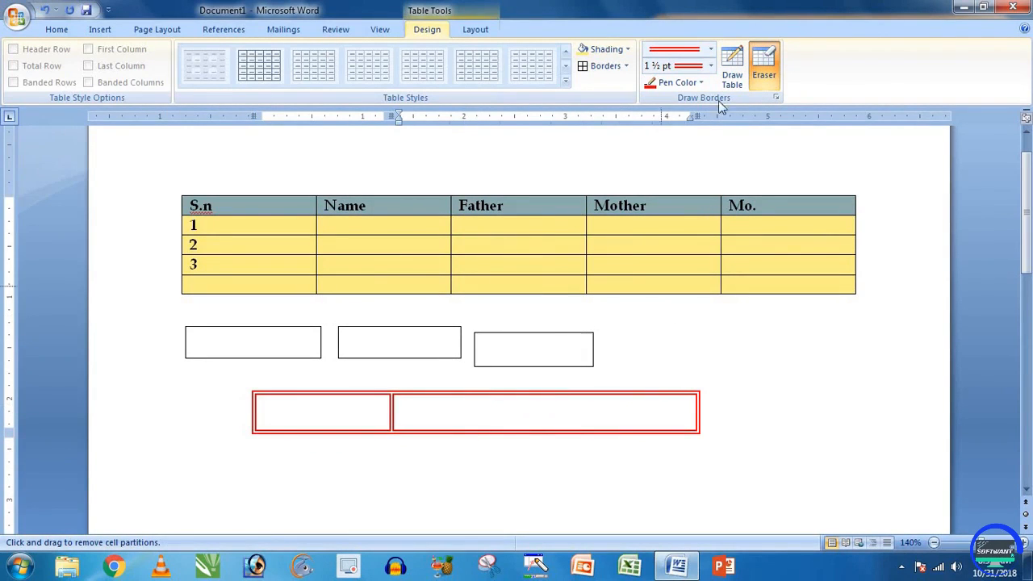
{"action": "left_click", "coordinate": [759, 71]}
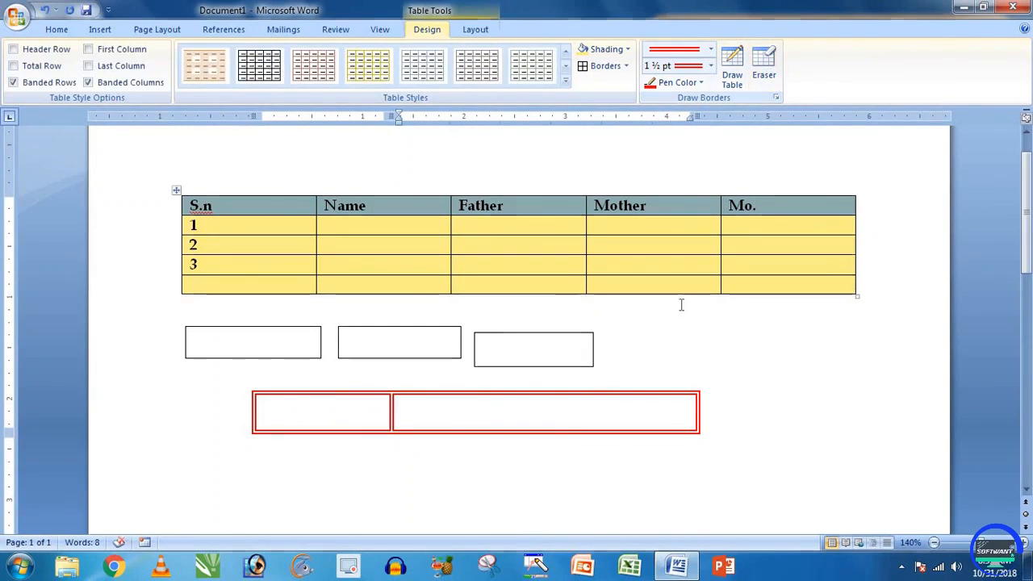
Step: Draw a narrow extra cell on the red table's right end
{"action": "left_click", "coordinate": [740, 79]}
{"action": "left_click_drag", "start_coordinate": [700, 397], "coordinate": [773, 433]}
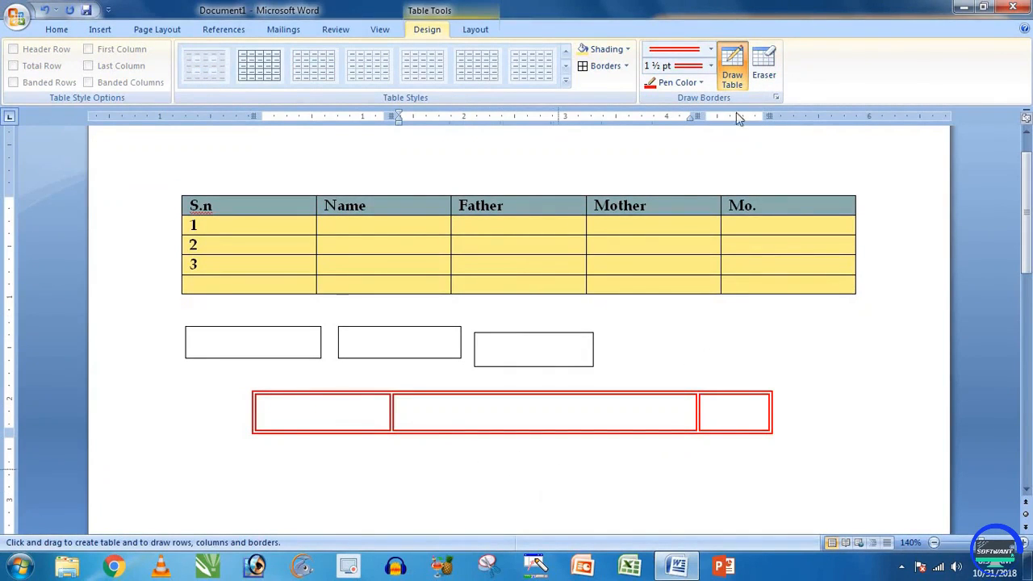
{"action": "left_click", "coordinate": [732, 71]}
{"action": "left_click", "coordinate": [545, 415]}
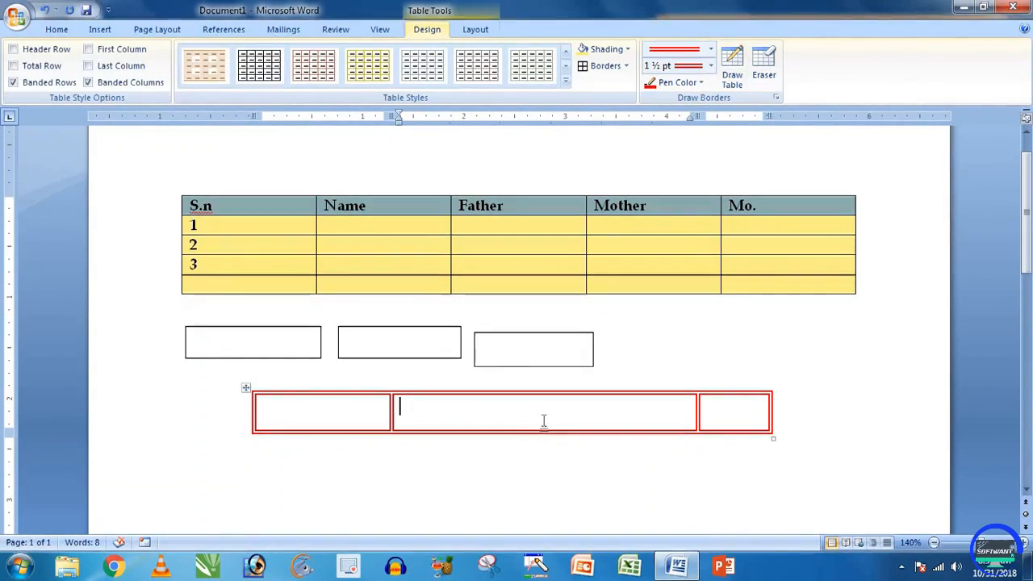
{"action": "left_click", "coordinate": [537, 452]}
{"action": "left_click", "coordinate": [545, 413]}
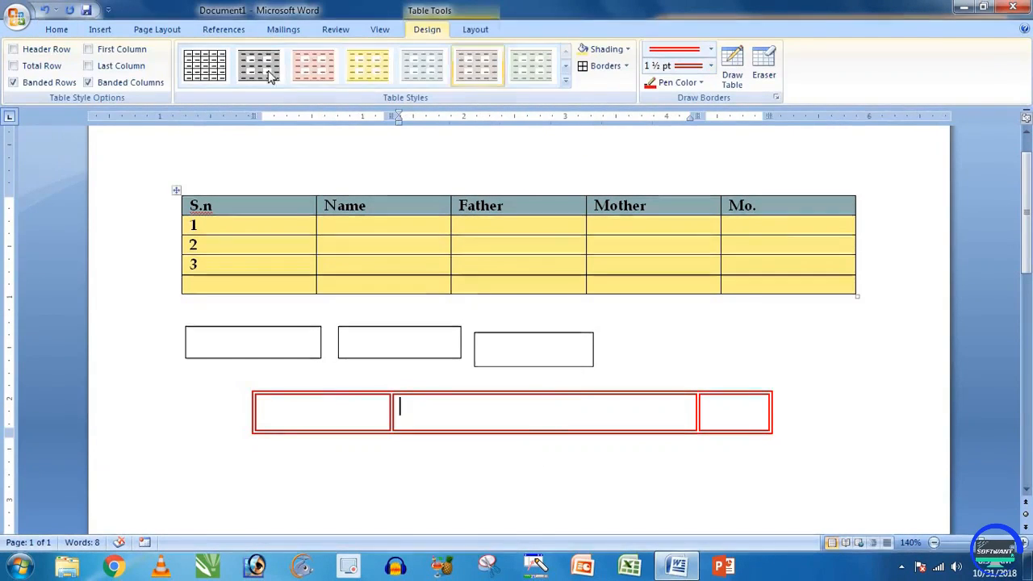
{"action": "left_click", "coordinate": [100, 29]}
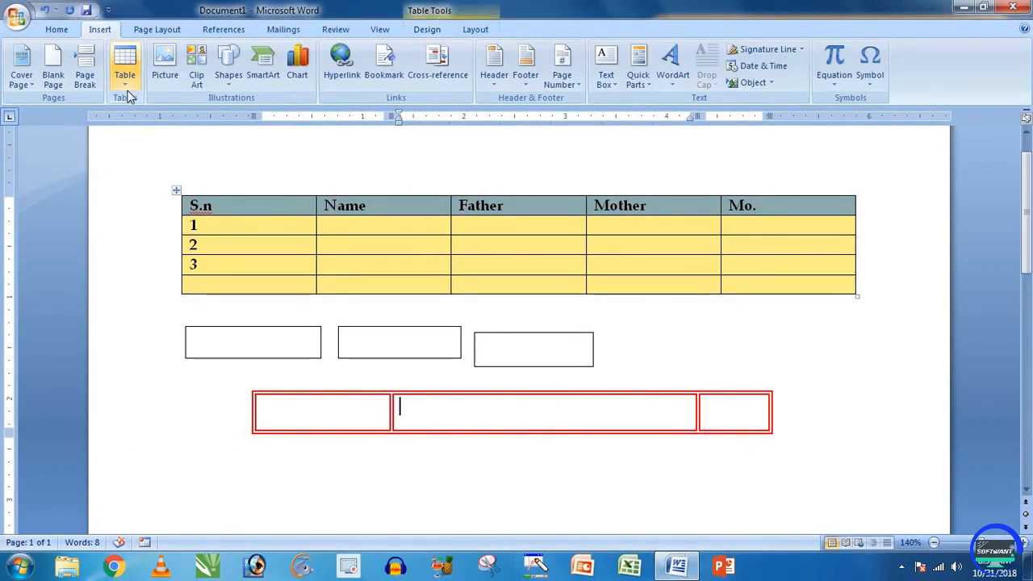
{"action": "left_click", "coordinate": [427, 29]}
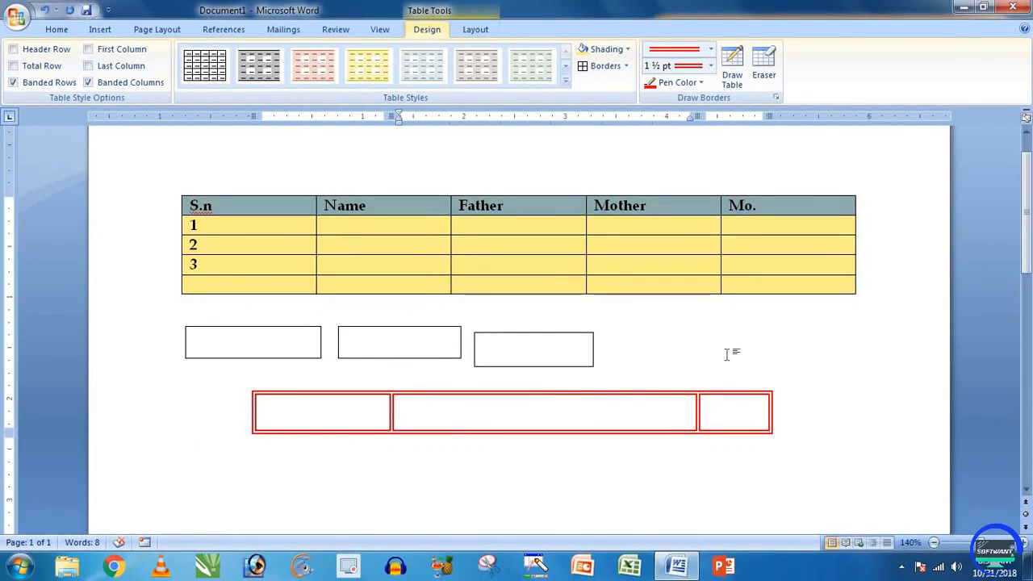
{"action": "left_click", "coordinate": [593, 266]}
{"action": "left_click", "coordinate": [482, 30]}
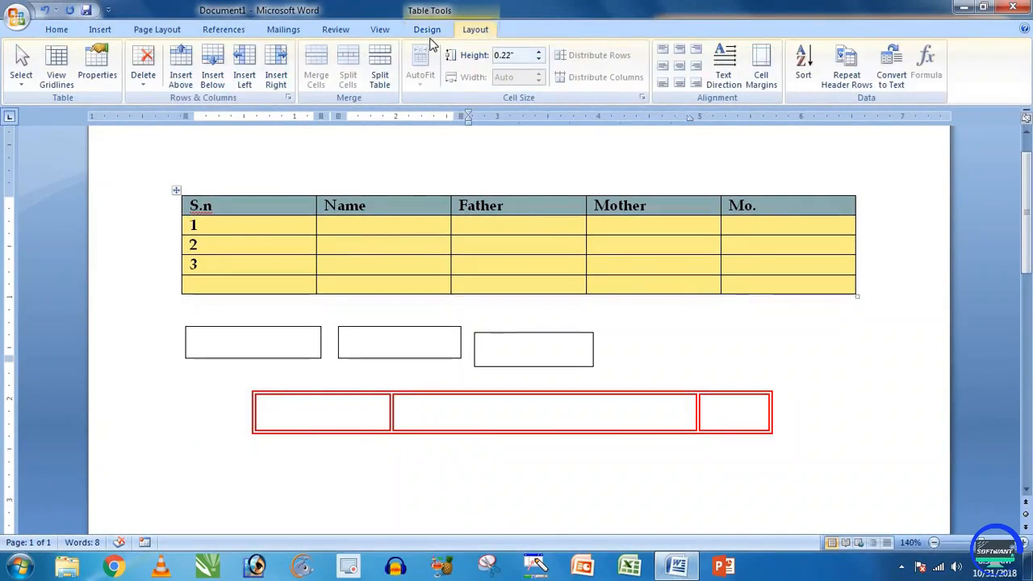
{"action": "left_click", "coordinate": [434, 32]}
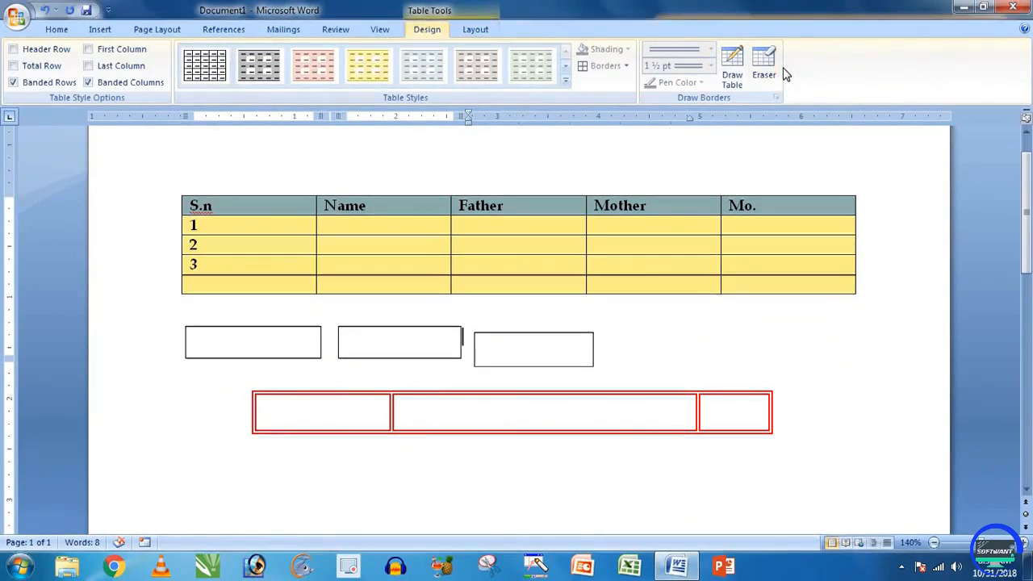
{"action": "left_click", "coordinate": [560, 411]}
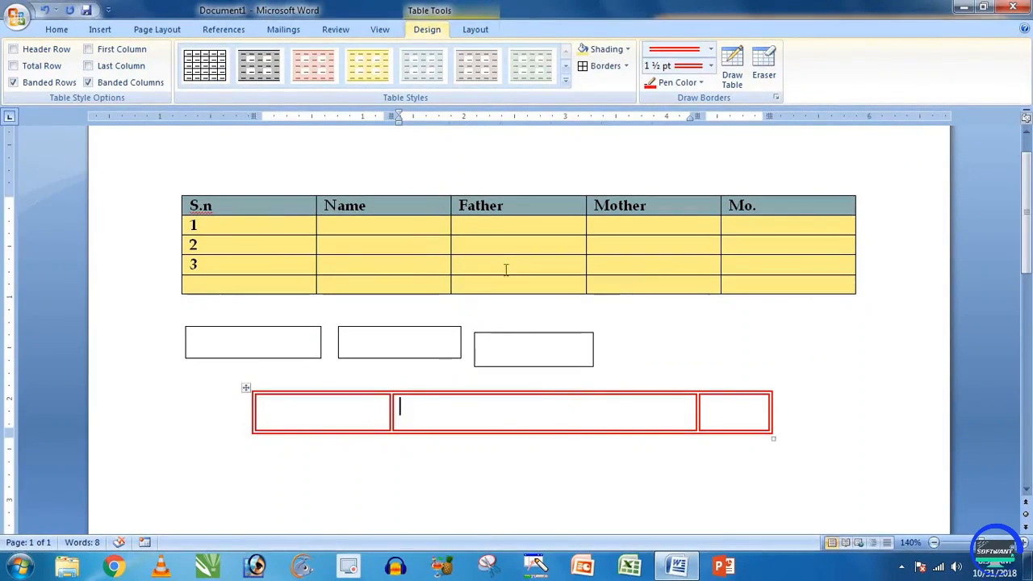
{"action": "left_click", "coordinate": [478, 31]}
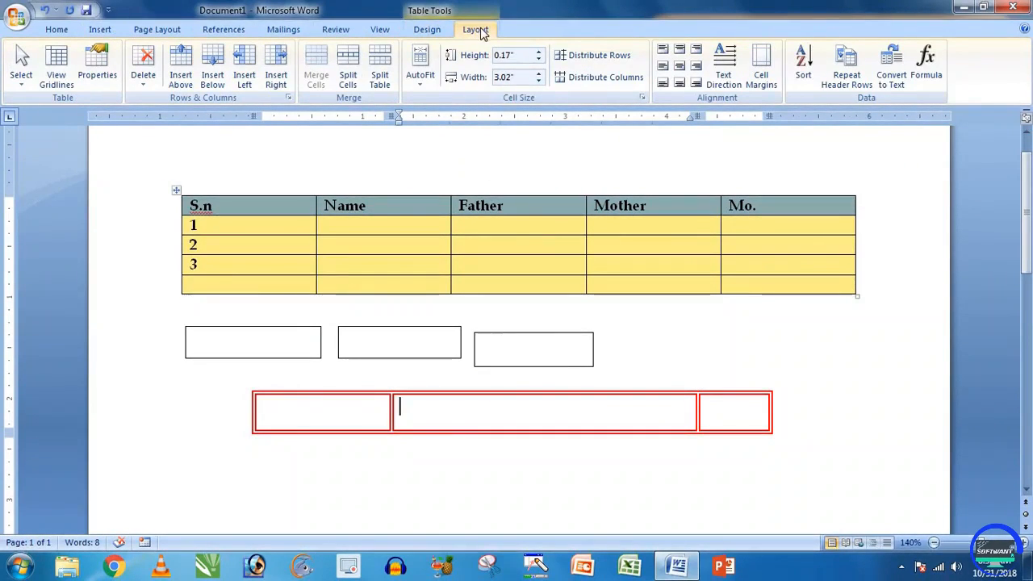
{"action": "left_click", "coordinate": [426, 30]}
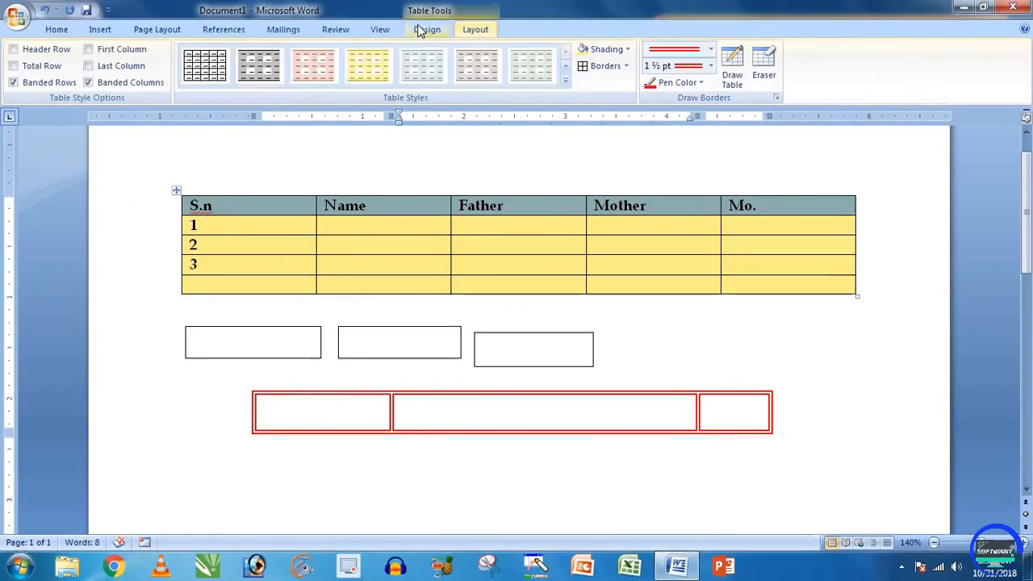
{"action": "left_click", "coordinate": [480, 31]}
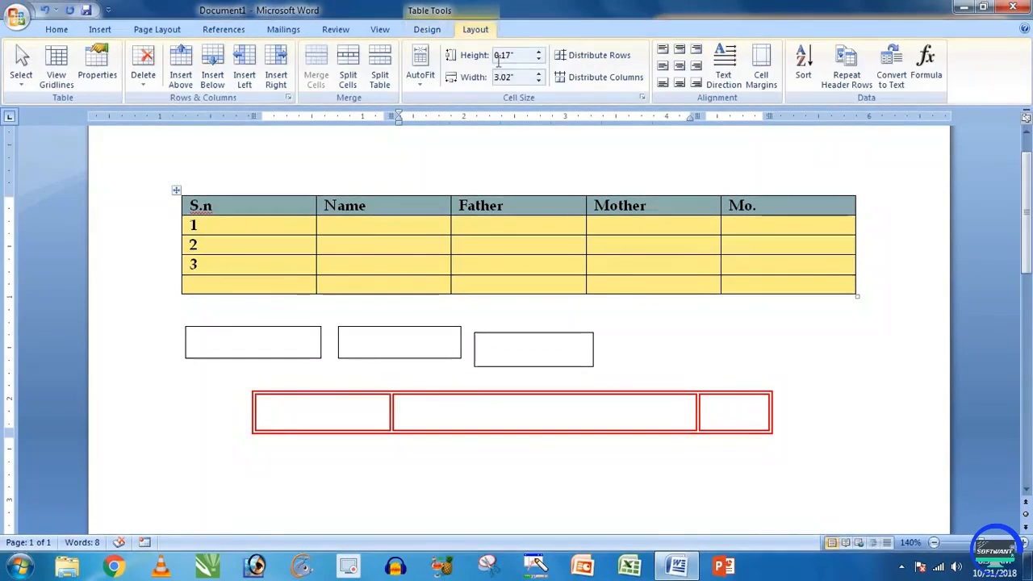
{"action": "left_click", "coordinate": [391, 228]}
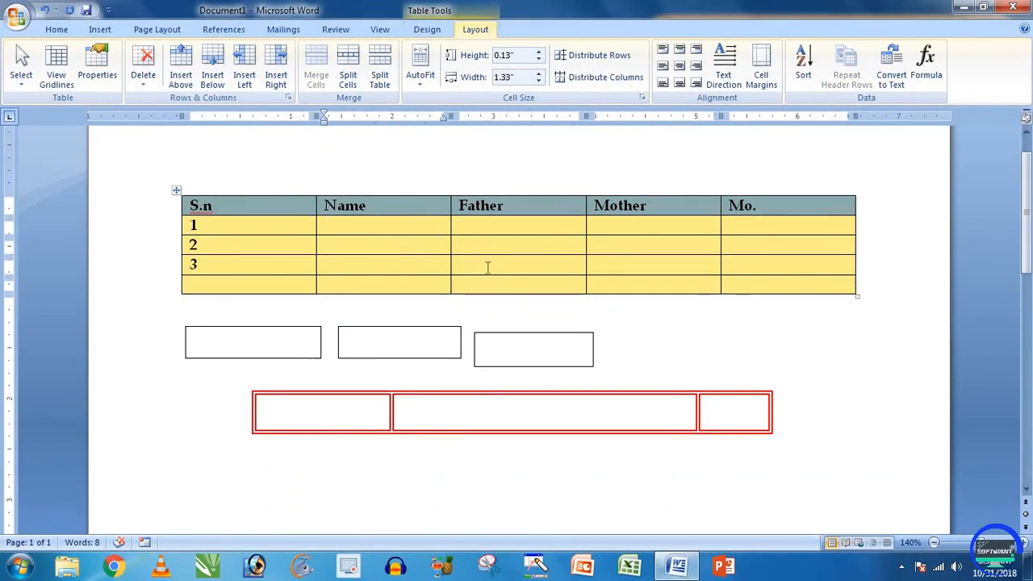
{"action": "left_click", "coordinate": [509, 308]}
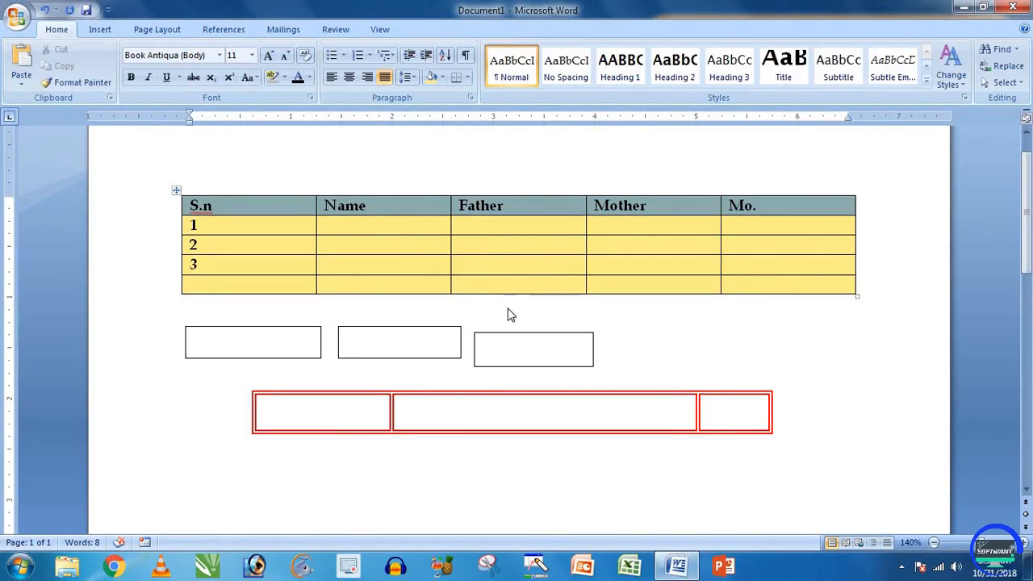
Step: Delete all document content and insert an empty 4-column, 5-row table
{"action": "key", "text": "ctrl+a"}
{"action": "key", "text": "Delete"}
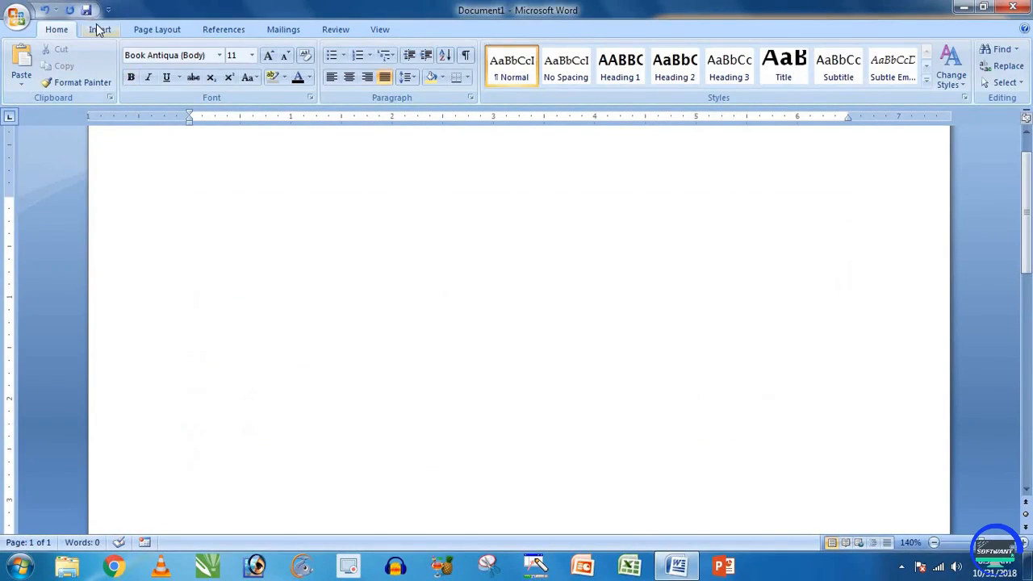
{"action": "left_click", "coordinate": [99, 30]}
{"action": "left_click", "coordinate": [126, 64]}
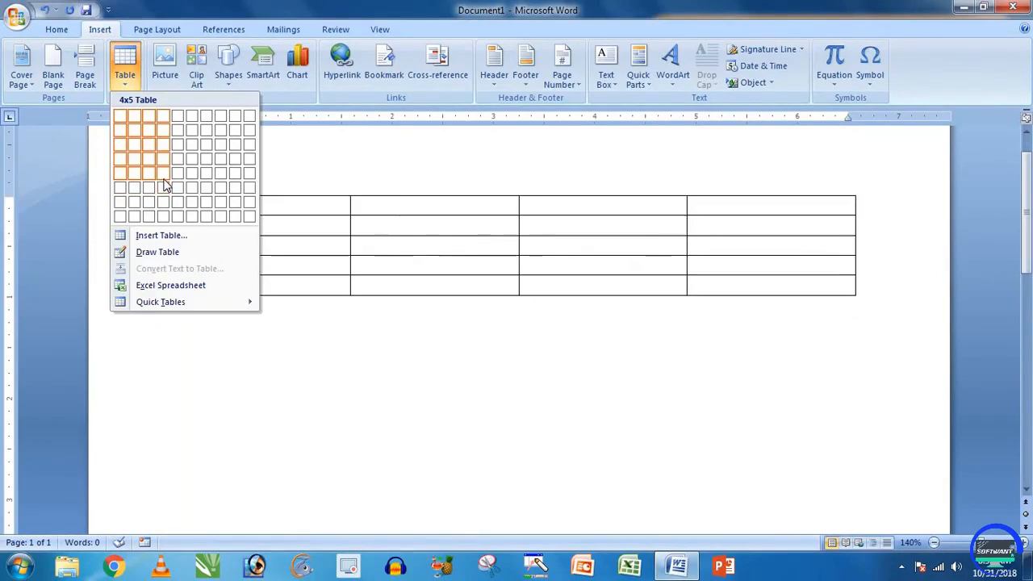
{"action": "left_click", "coordinate": [163, 174]}
Step: Select blocks of cells in the top rows by dragging across them
{"action": "left_click", "coordinate": [420, 229]}
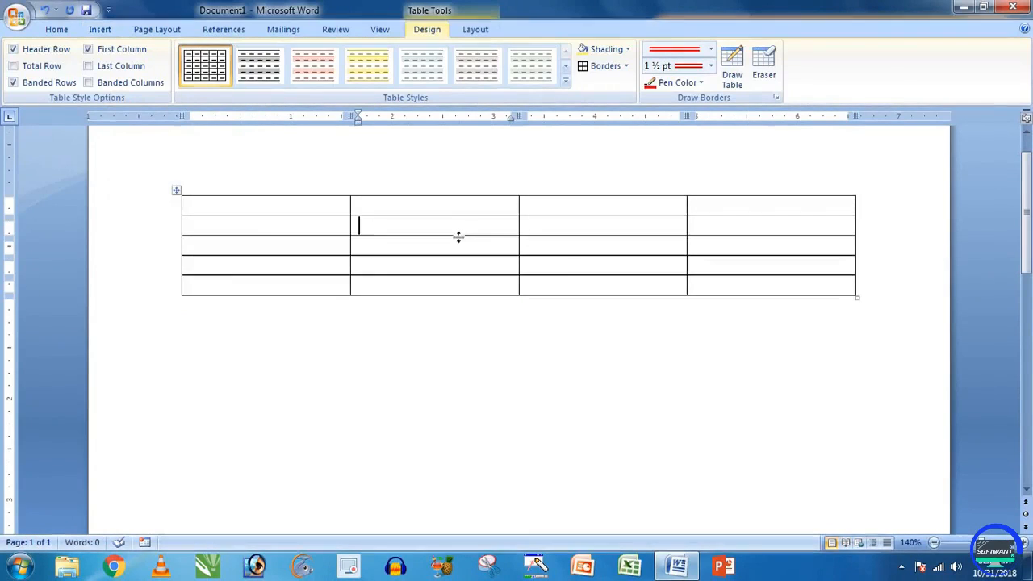
{"action": "left_click", "coordinate": [476, 30]}
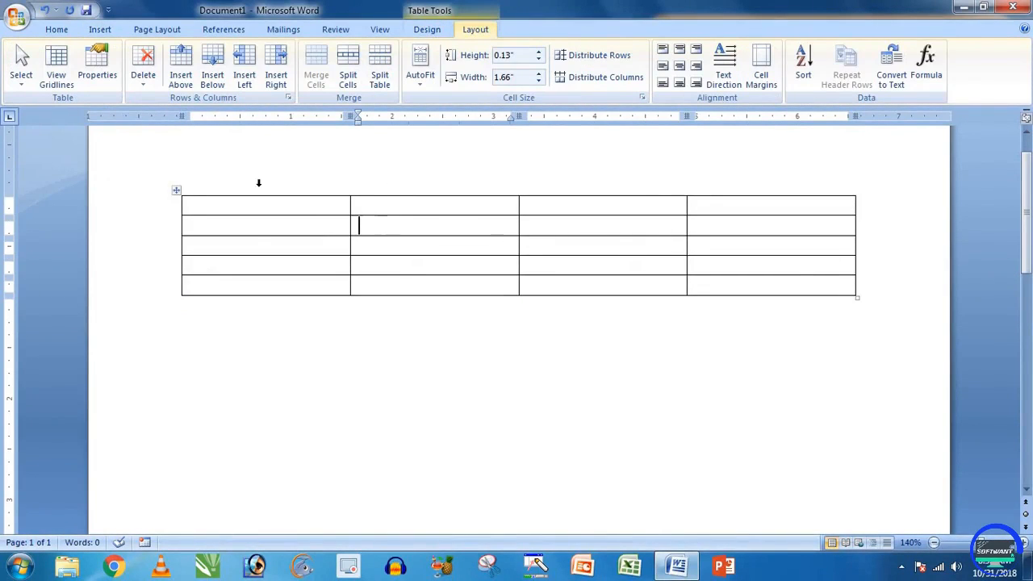
{"action": "left_click", "coordinate": [21, 72]}
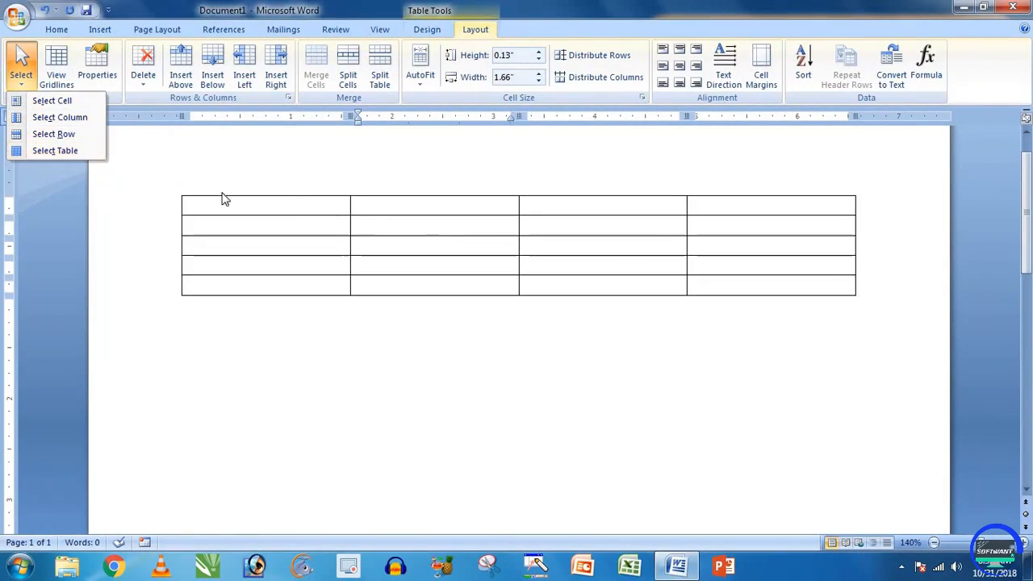
{"action": "left_click", "coordinate": [387, 222]}
{"action": "left_click_drag", "start_coordinate": [347, 203], "coordinate": [778, 279]}
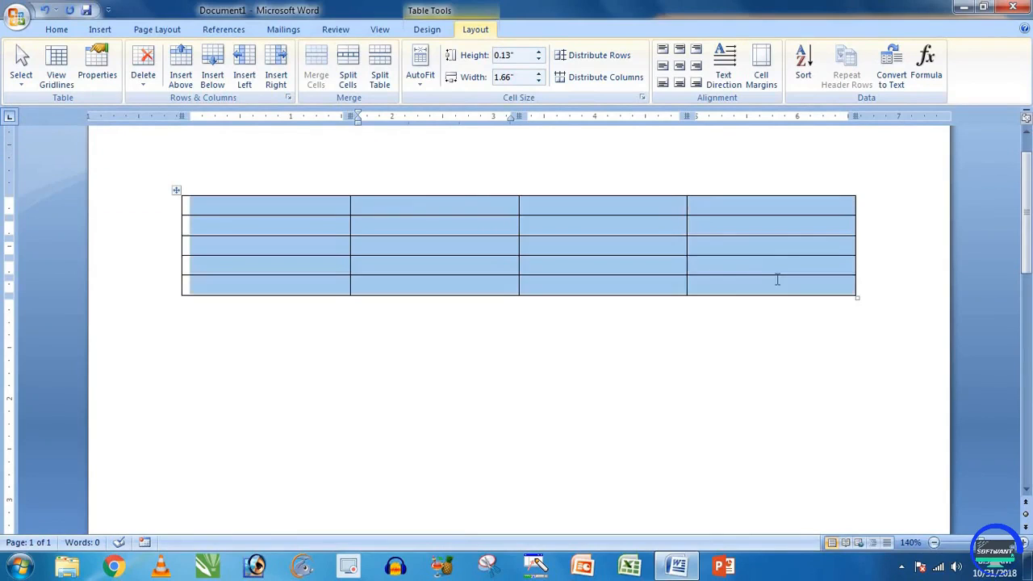
{"action": "left_click", "coordinate": [328, 206]}
{"action": "left_click_drag", "start_coordinate": [362, 204], "coordinate": [662, 214]}
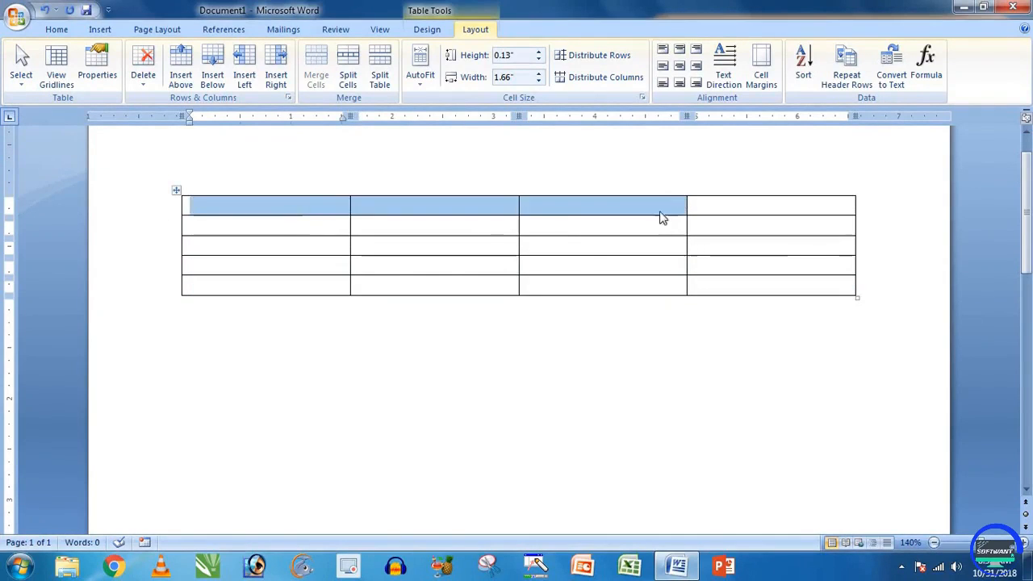
{"action": "left_click_drag", "start_coordinate": [490, 223], "coordinate": [549, 227]}
Step: Use Layout > Select to pick the current cell, the second column, then the whole table
{"action": "left_click", "coordinate": [481, 231]}
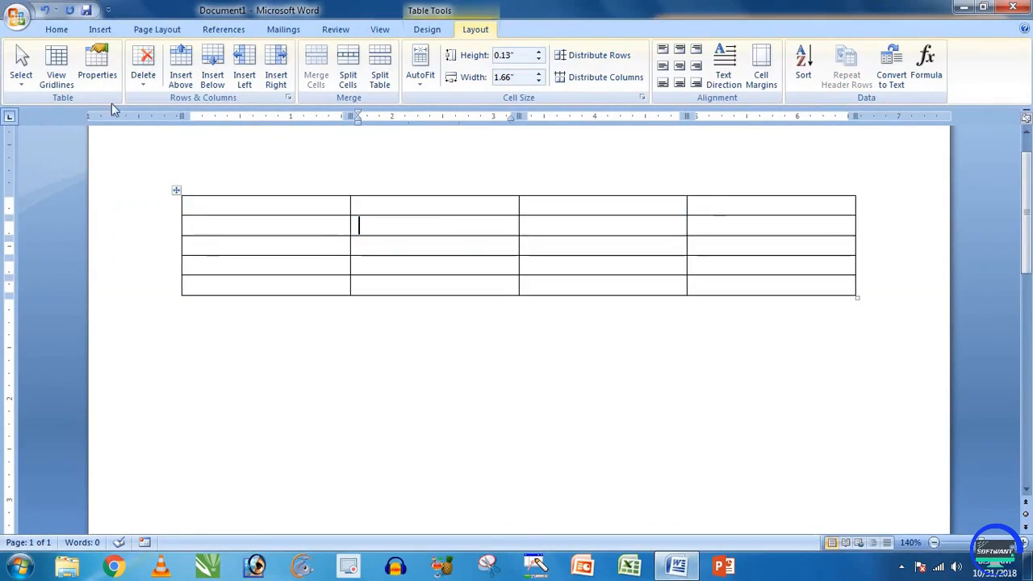
{"action": "left_click", "coordinate": [21, 77]}
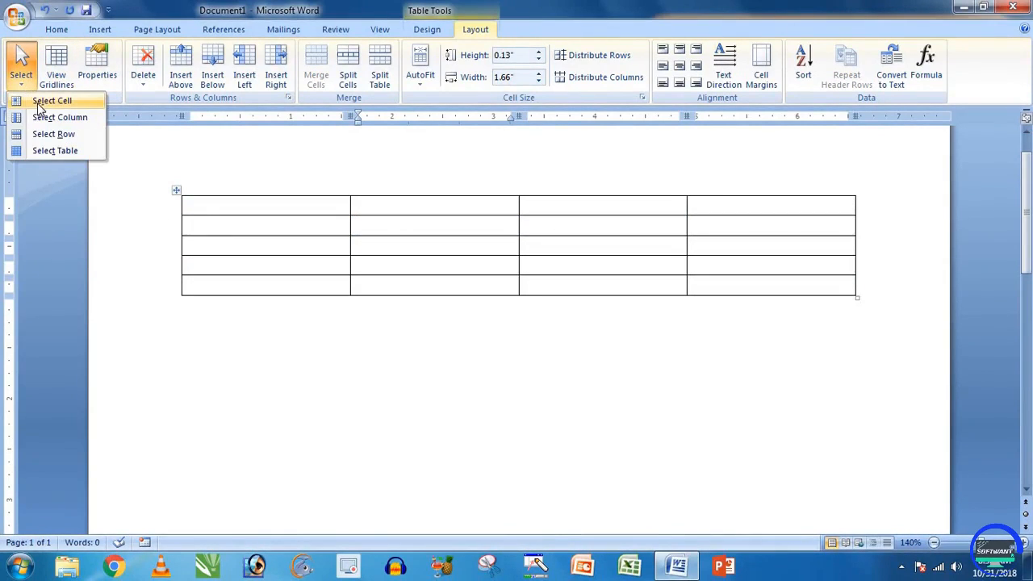
{"action": "left_click", "coordinate": [48, 101]}
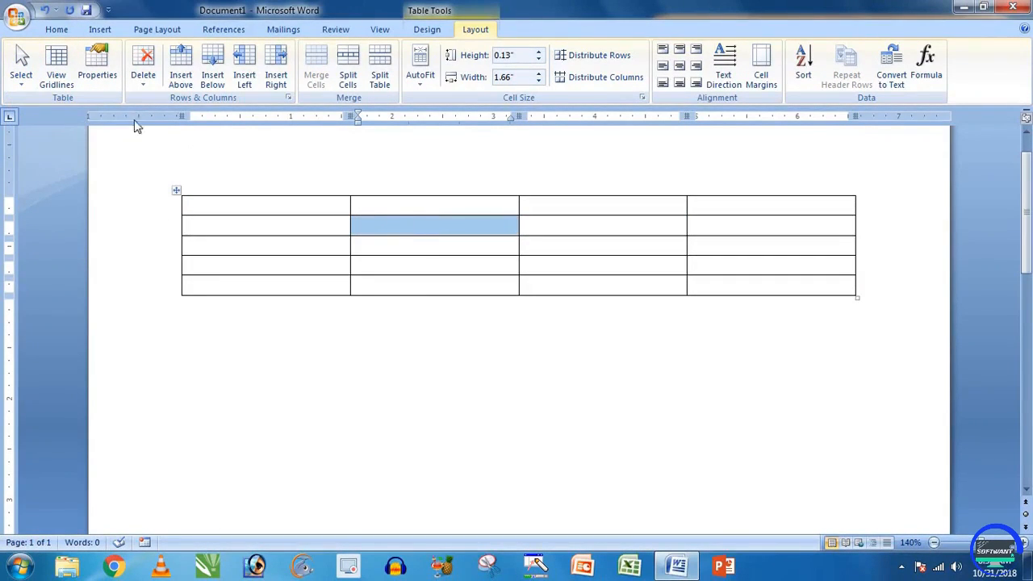
{"action": "left_click", "coordinate": [21, 66]}
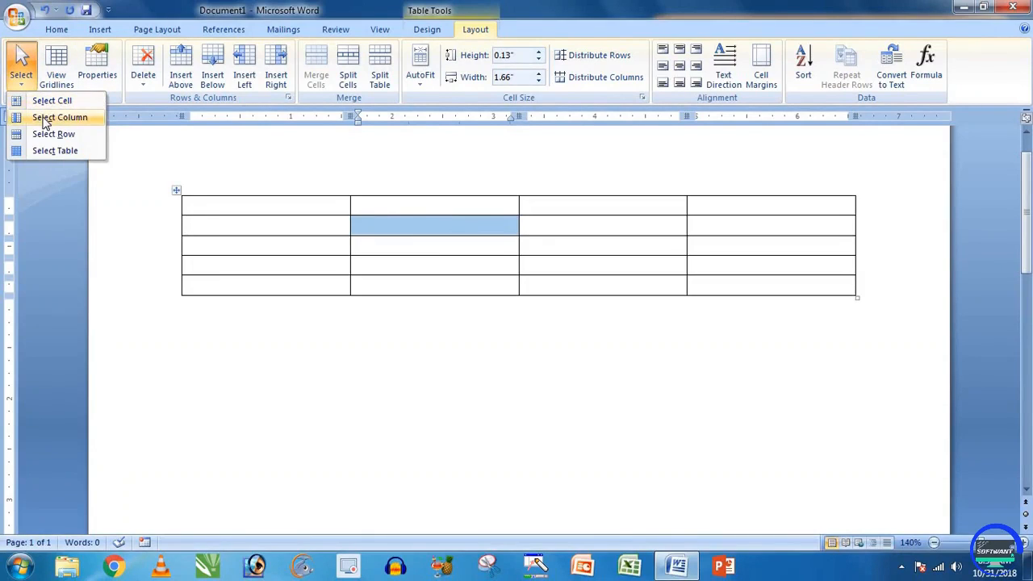
{"action": "left_click", "coordinate": [44, 118]}
{"action": "left_click", "coordinate": [21, 66]}
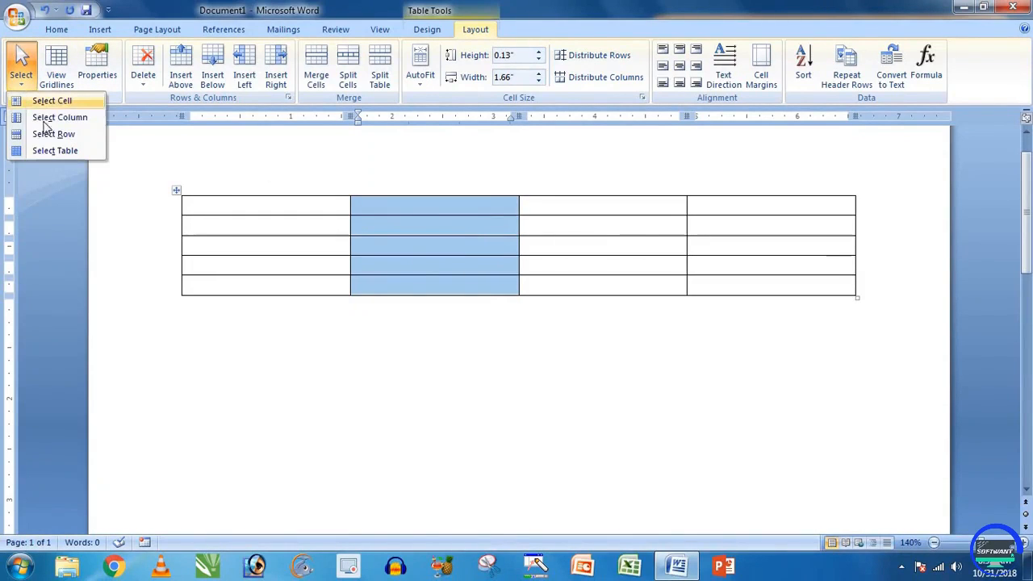
{"action": "left_click", "coordinate": [55, 150]}
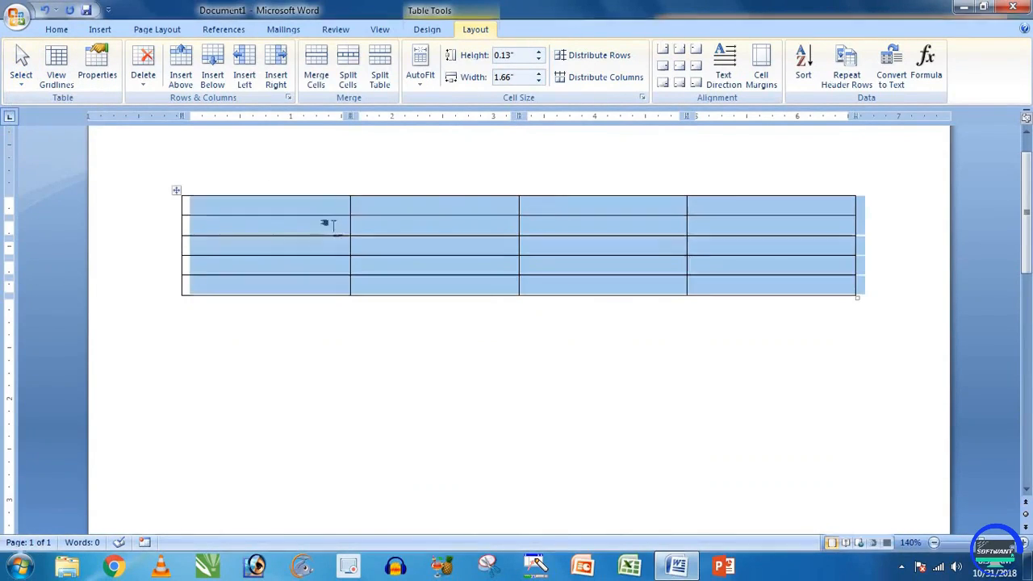
Step: Select row 2, then the whole table, and finally select the entire document
{"action": "left_click", "coordinate": [327, 225]}
{"action": "left_click", "coordinate": [21, 66]}
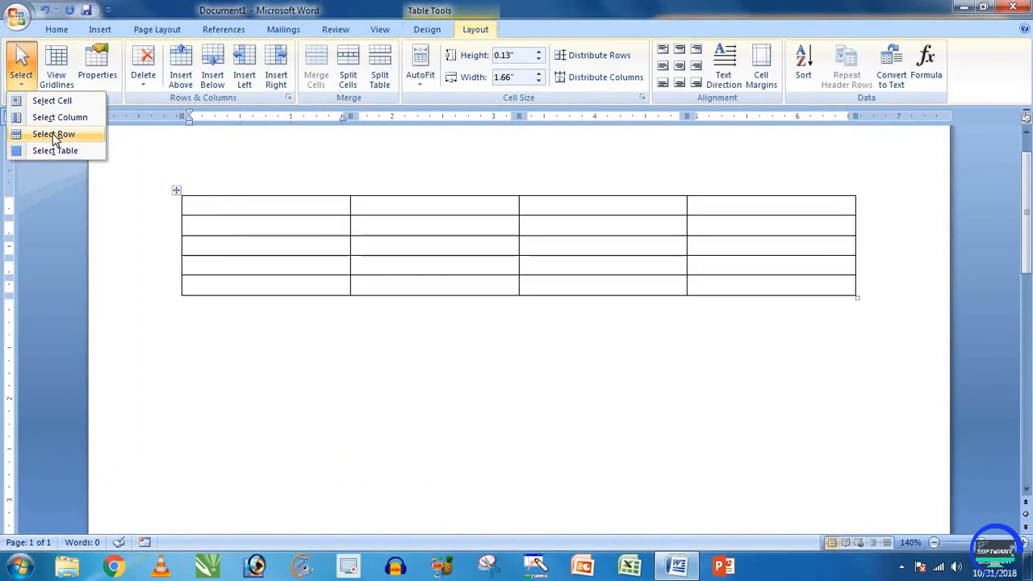
{"action": "left_click", "coordinate": [53, 137]}
{"action": "left_click", "coordinate": [21, 66]}
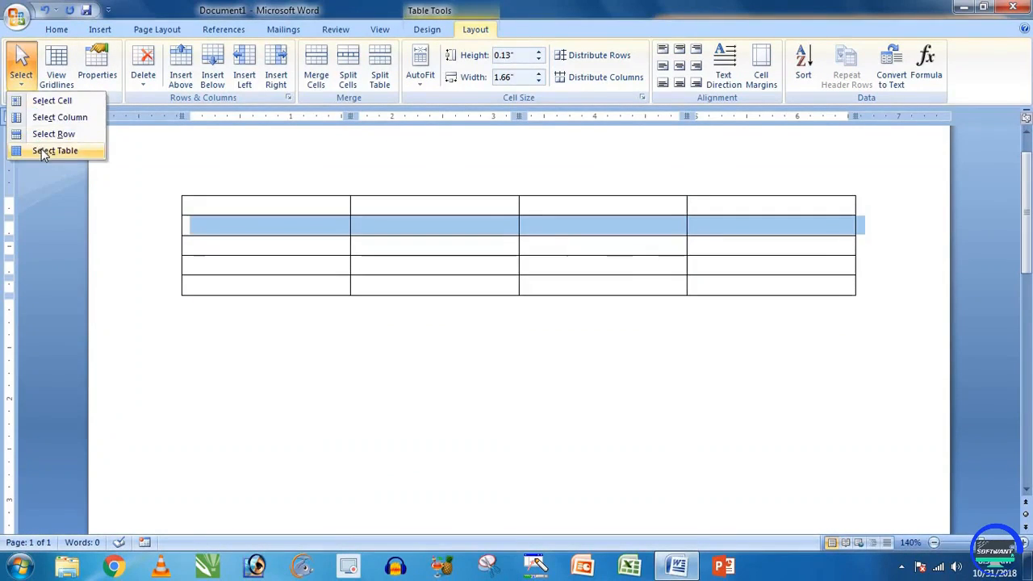
{"action": "left_click", "coordinate": [44, 152]}
{"action": "left_click", "coordinate": [392, 225]}
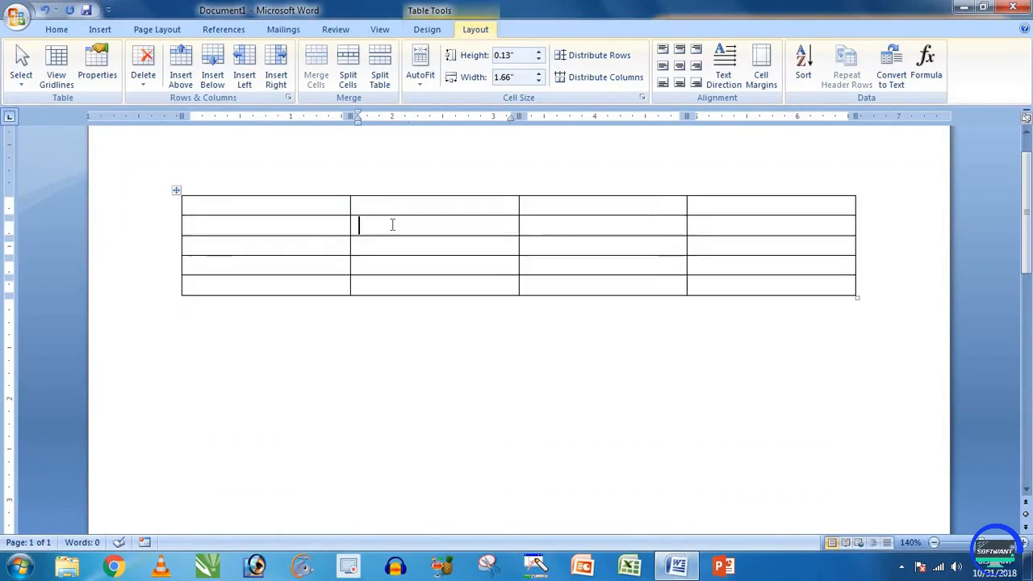
{"action": "left_click", "coordinate": [176, 190]}
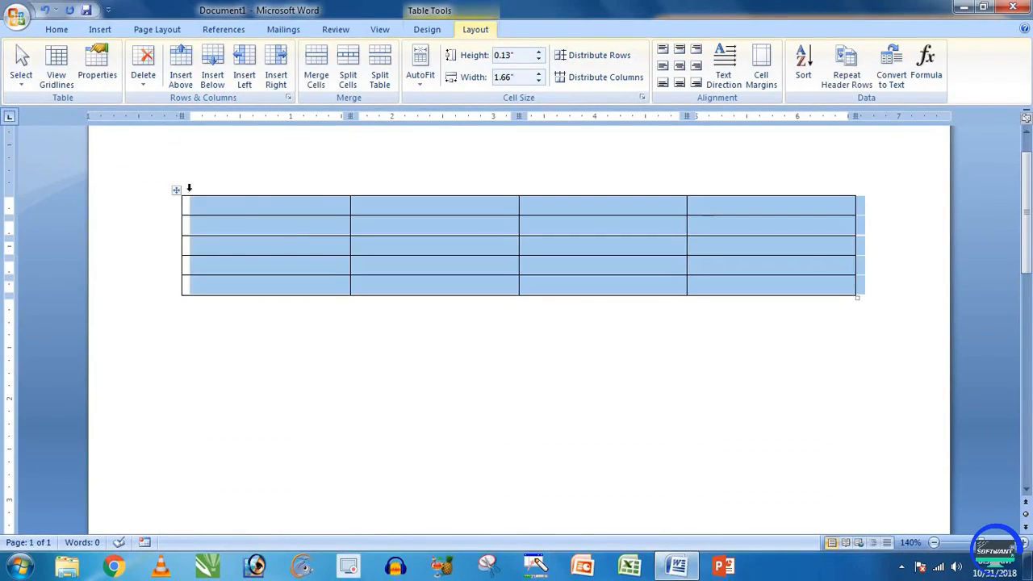
{"action": "left_click", "coordinate": [245, 207]}
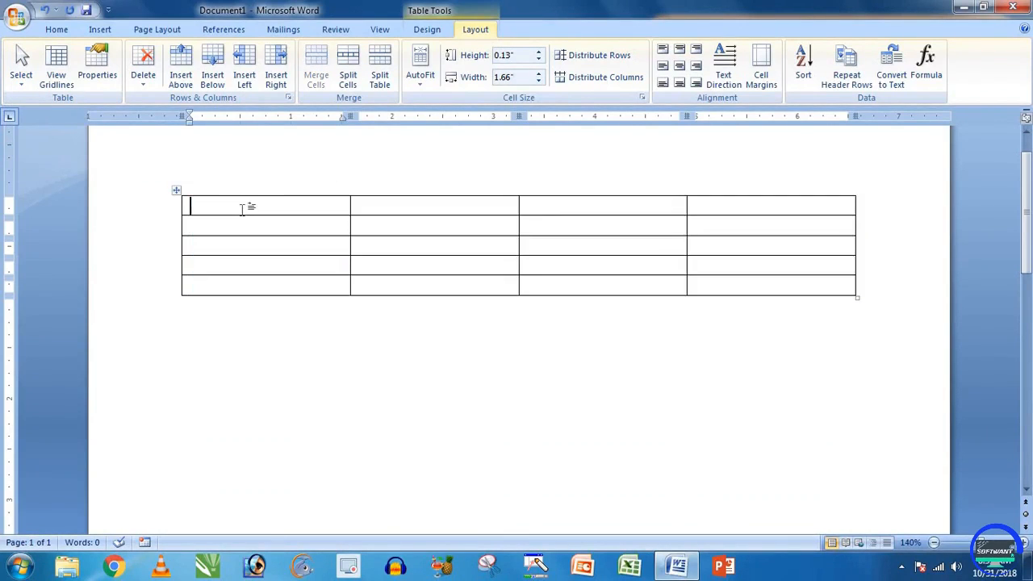
{"action": "left_click", "coordinate": [283, 309]}
{"action": "key", "text": "ctrl+a"}
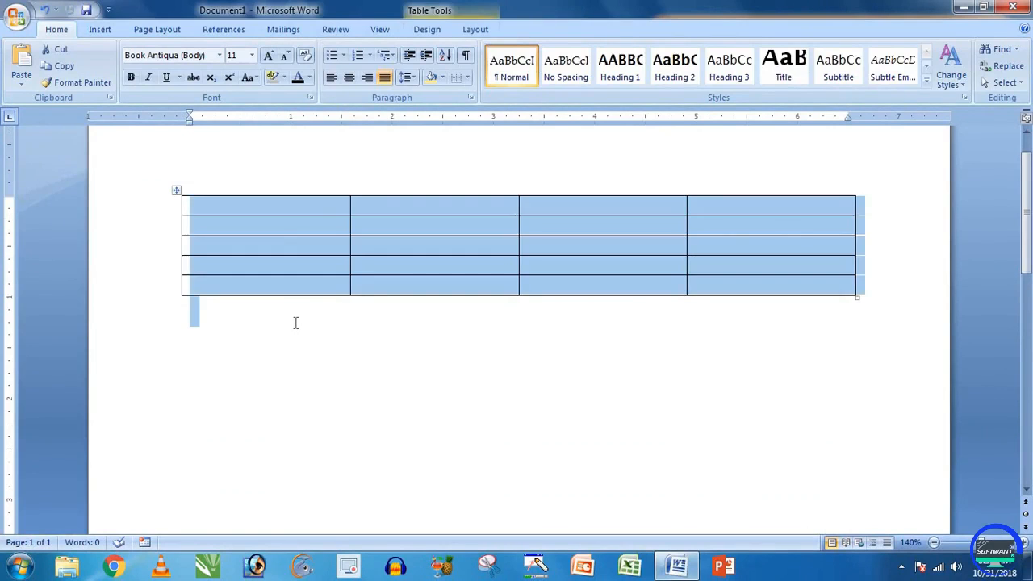
Step: Type the filler lines Fdg f, Gf g, Fg, Fg and f beneath the table
{"action": "left_click", "coordinate": [296, 323]}
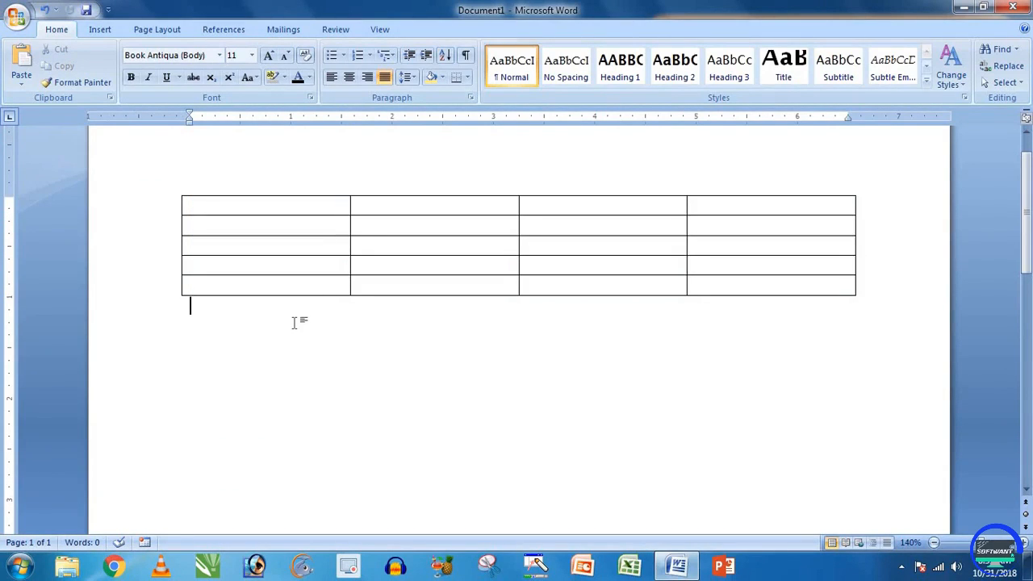
{"action": "type", "text": "Fdg f"}
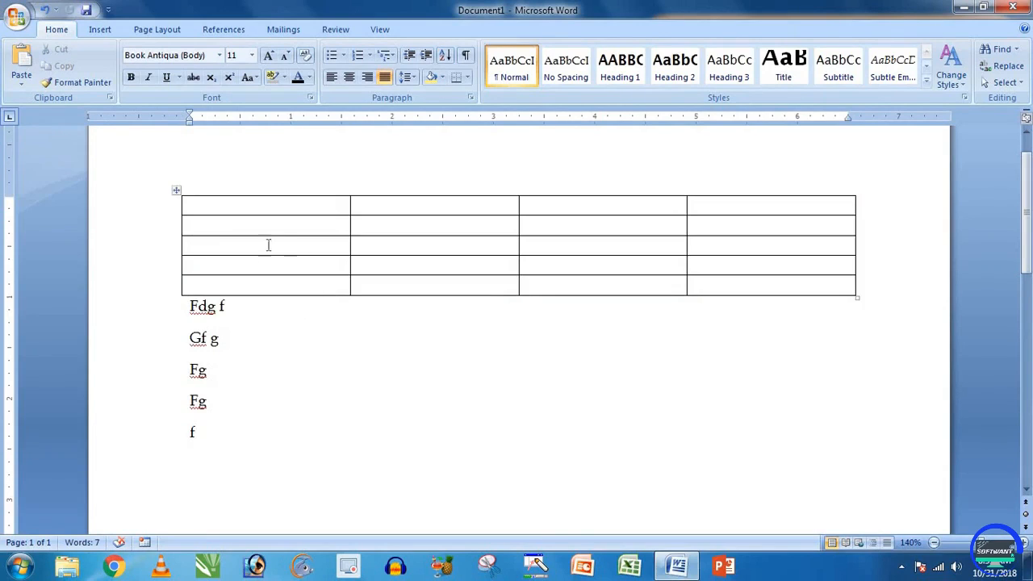
{"action": "left_click_drag", "start_coordinate": [223, 439], "coordinate": [190, 339]}
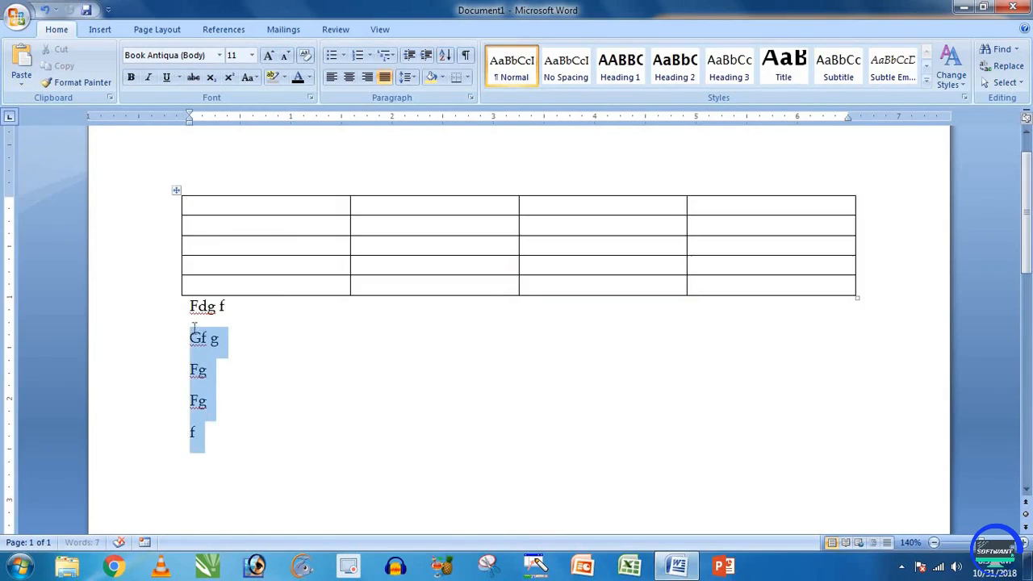
{"action": "left_click", "coordinate": [231, 391]}
{"action": "key", "text": "ctrl+a"}
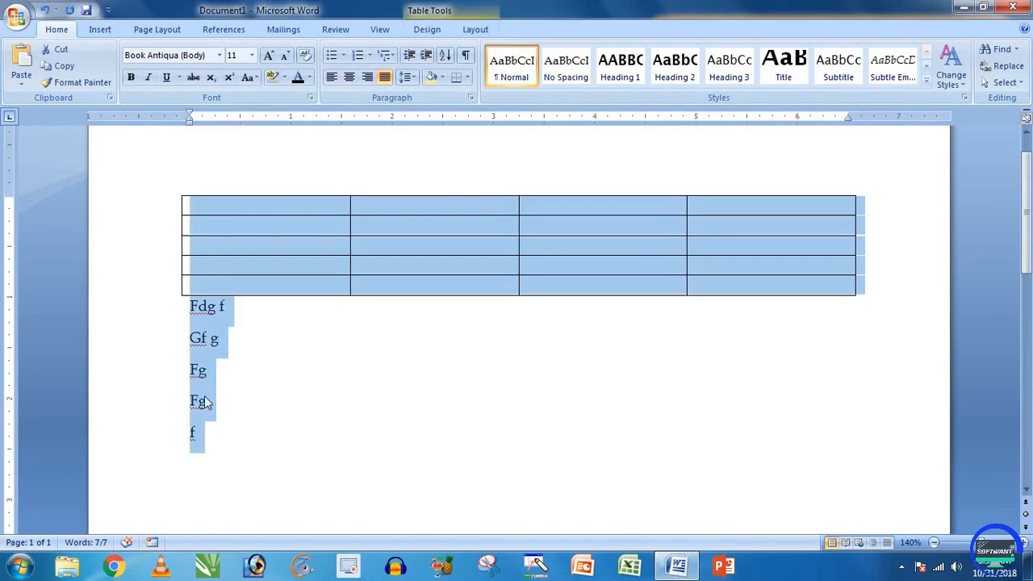
{"action": "left_click", "coordinate": [273, 329]}
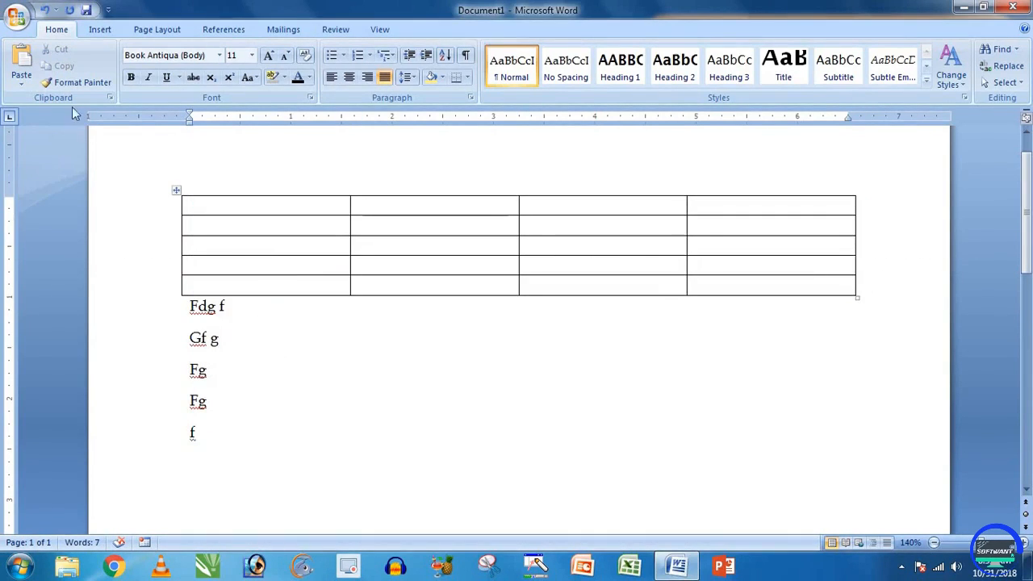
{"action": "left_click", "coordinate": [210, 207]}
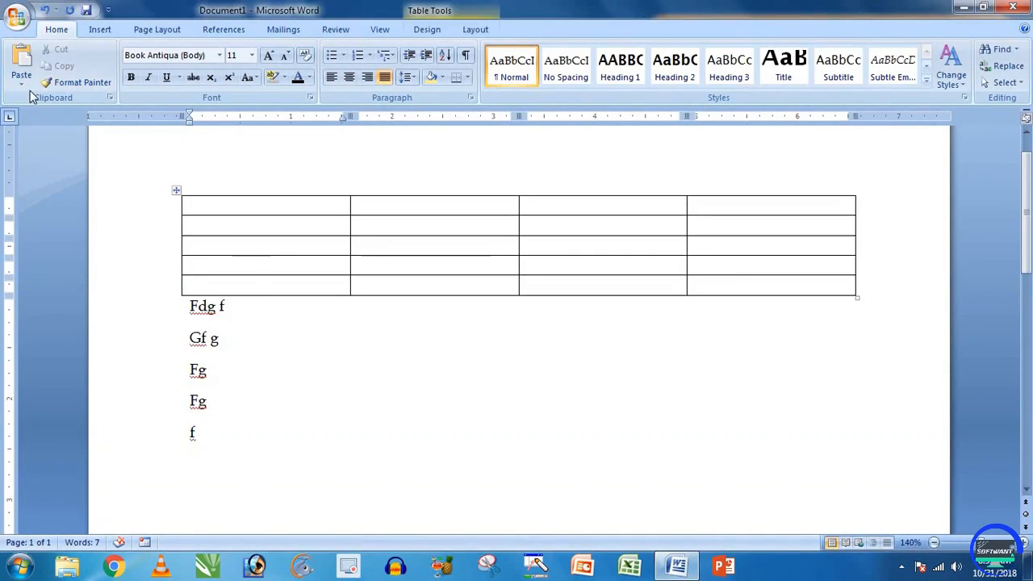
{"action": "left_click", "coordinate": [475, 29]}
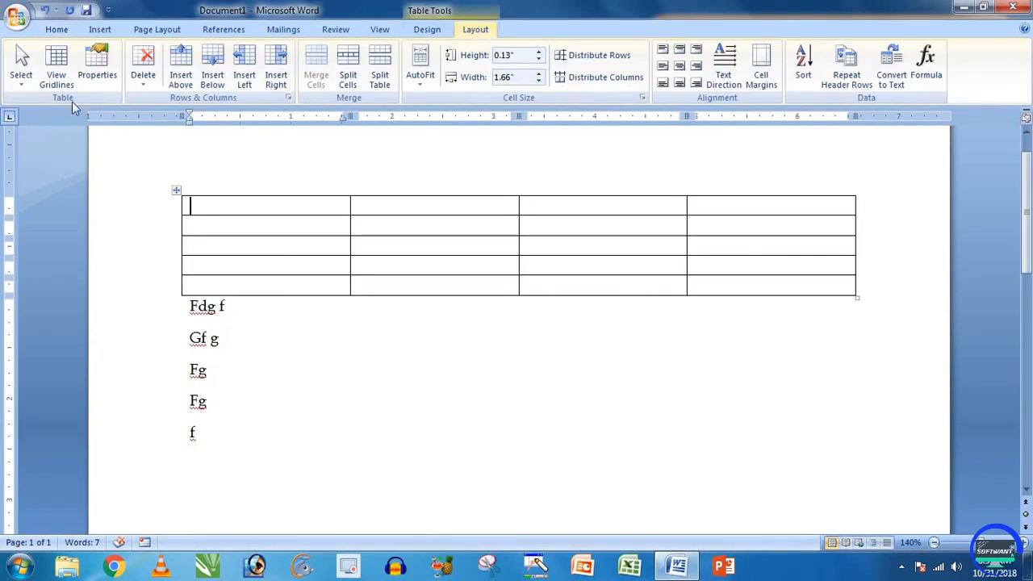
Step: Select the whole table and a block of cells, then switch View Gridlines on
{"action": "left_click", "coordinate": [21, 79]}
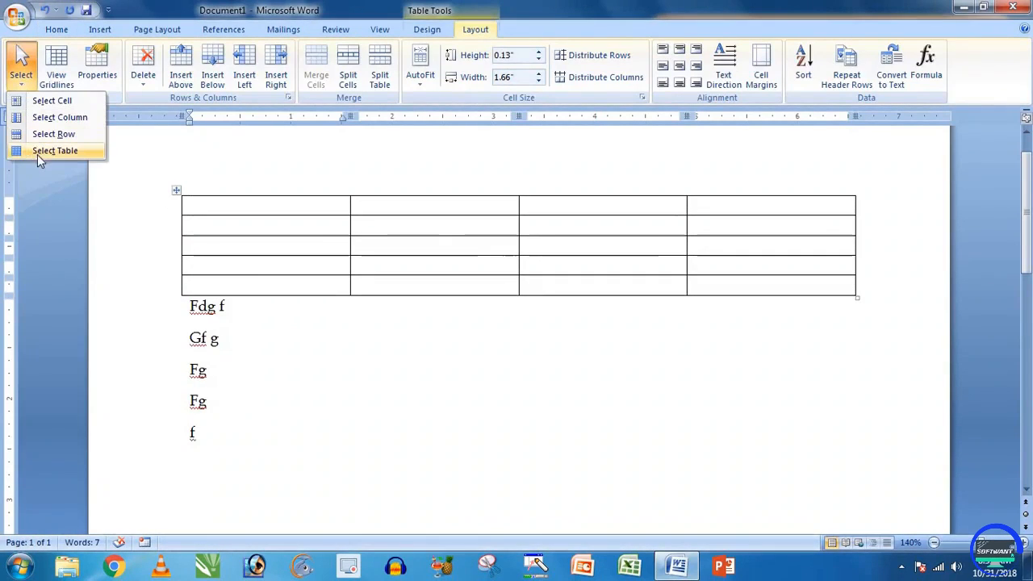
{"action": "left_click", "coordinate": [201, 203]}
{"action": "left_click", "coordinate": [176, 190]}
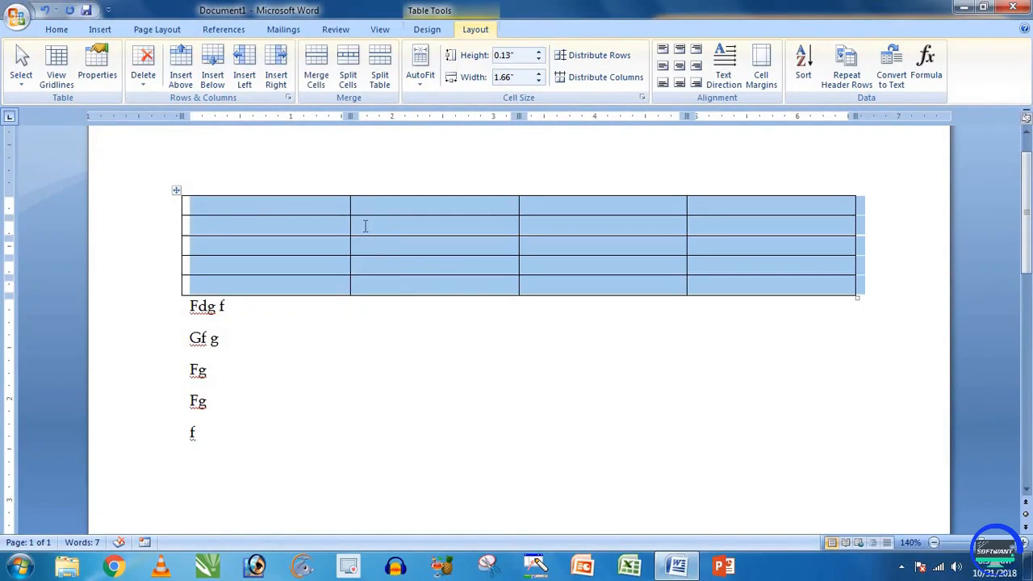
{"action": "left_click", "coordinate": [364, 227]}
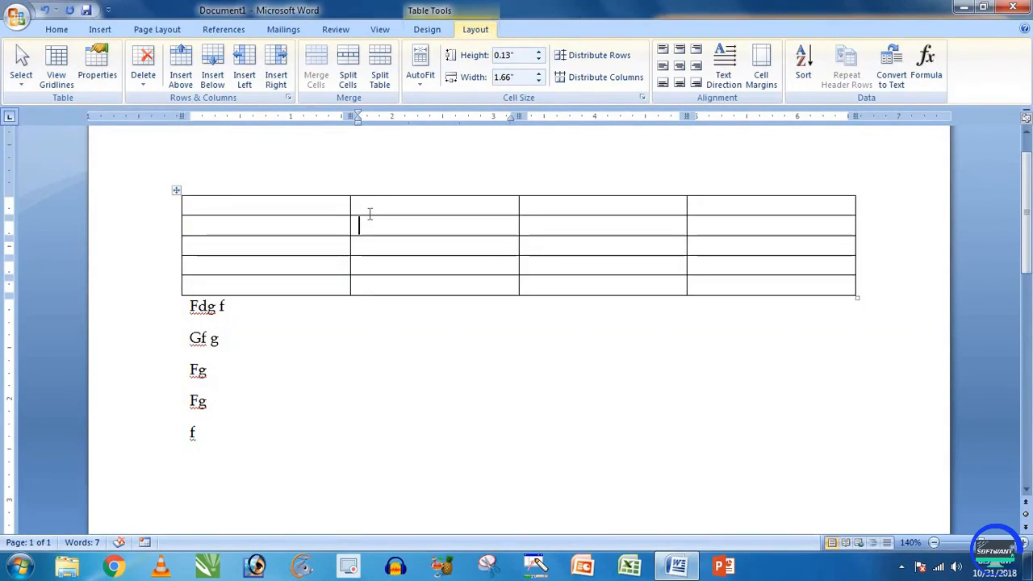
{"action": "left_click_drag", "start_coordinate": [374, 220], "coordinate": [528, 263]}
{"action": "left_click", "coordinate": [454, 233]}
{"action": "left_click", "coordinate": [57, 71]}
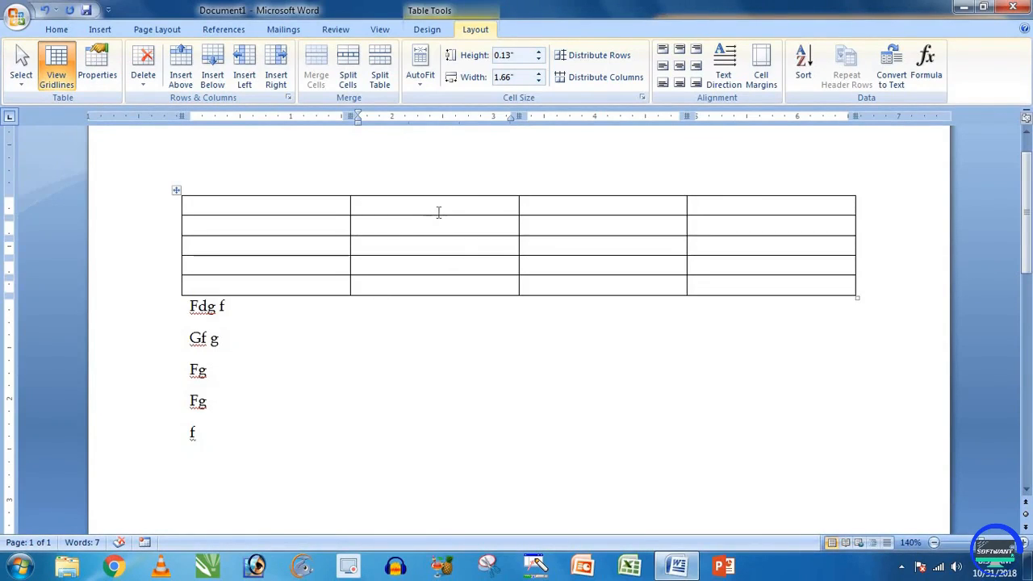
Step: Select rows 2–4 and apply No Border to them
{"action": "left_click", "coordinate": [427, 30]}
{"action": "left_click_drag", "start_coordinate": [328, 207], "coordinate": [724, 277]}
{"action": "left_click", "coordinate": [626, 66]}
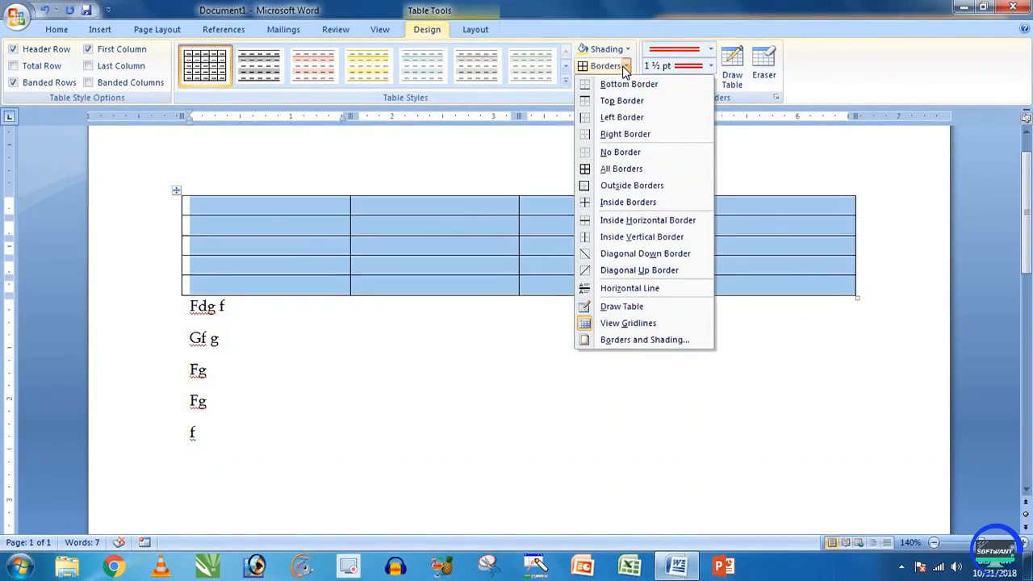
{"action": "left_click", "coordinate": [298, 230]}
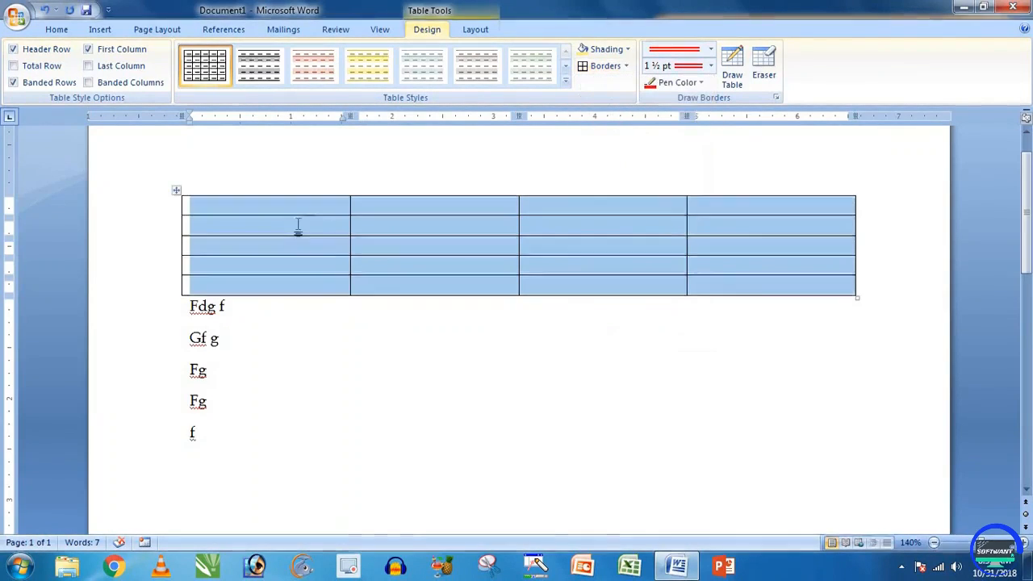
{"action": "left_click_drag", "start_coordinate": [298, 229], "coordinate": [732, 270]}
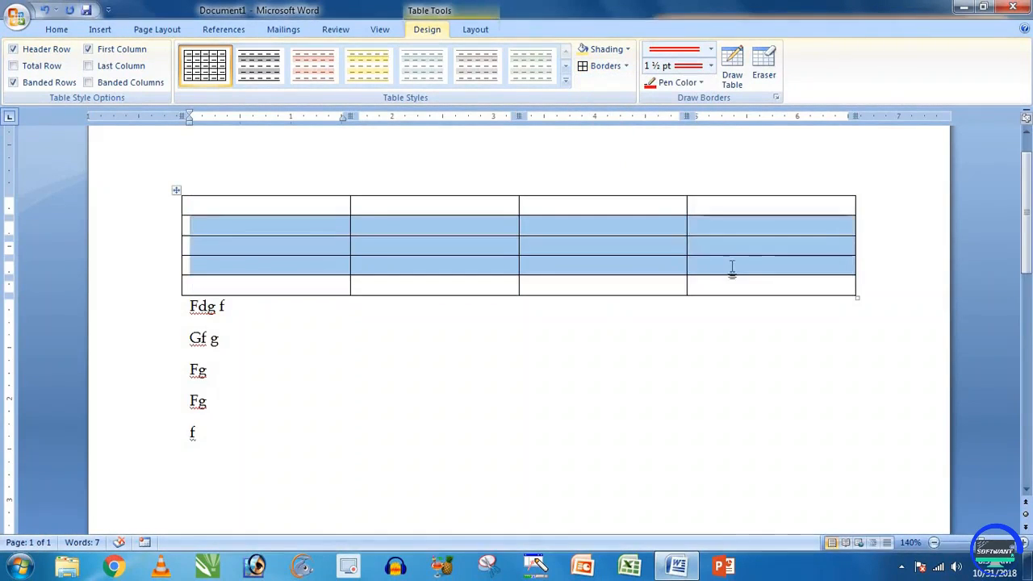
{"action": "left_click", "coordinate": [618, 66]}
{"action": "left_click", "coordinate": [627, 68]}
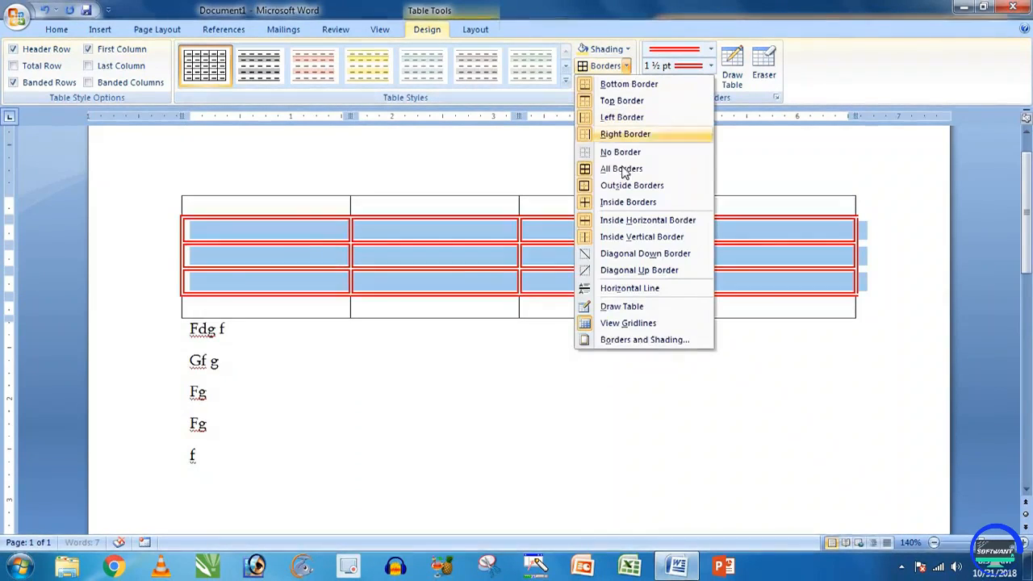
{"action": "left_click", "coordinate": [607, 153]}
{"action": "left_click", "coordinate": [458, 256]}
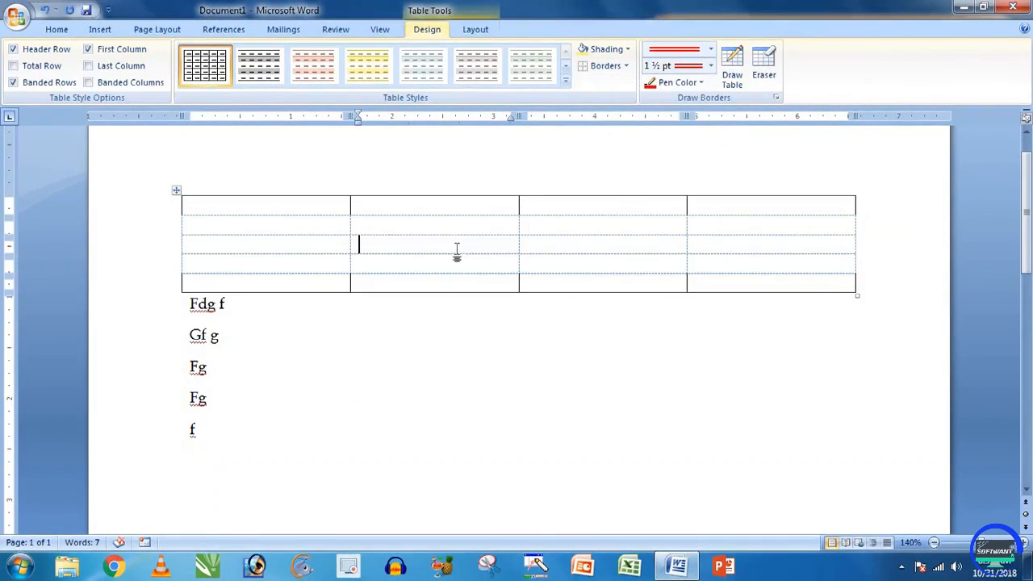
Step: Toggle View Gridlines off and on to compare the borderless middle rows
{"action": "left_click", "coordinate": [424, 226]}
{"action": "left_click", "coordinate": [321, 226]}
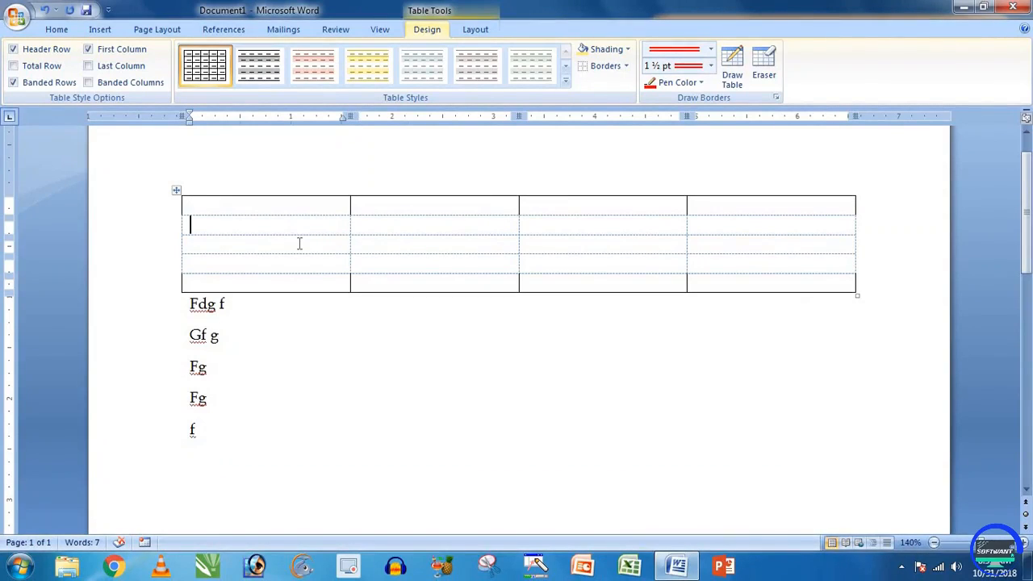
{"action": "left_click", "coordinate": [299, 243]}
{"action": "left_click", "coordinate": [475, 30]}
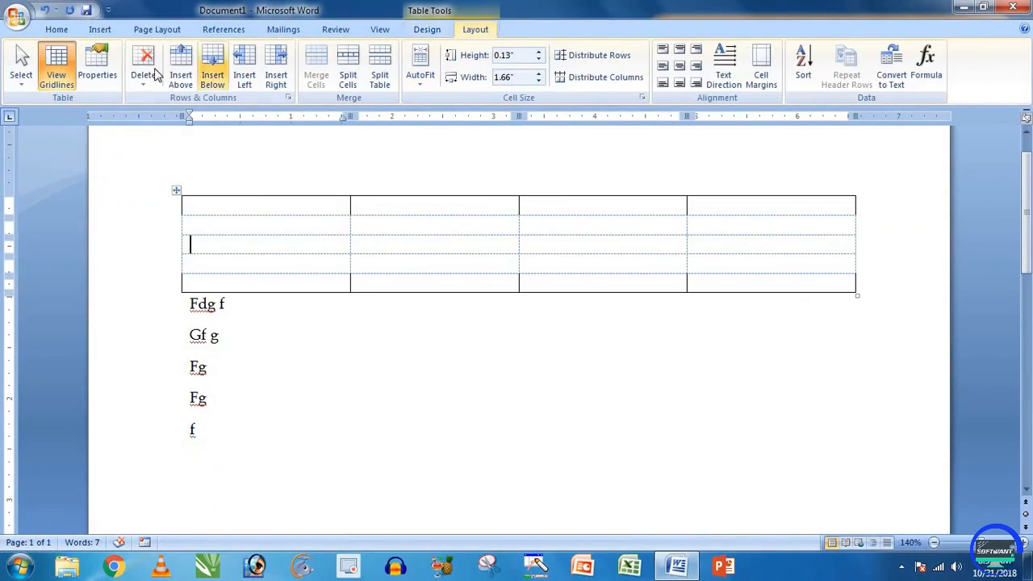
{"action": "left_click", "coordinate": [57, 64]}
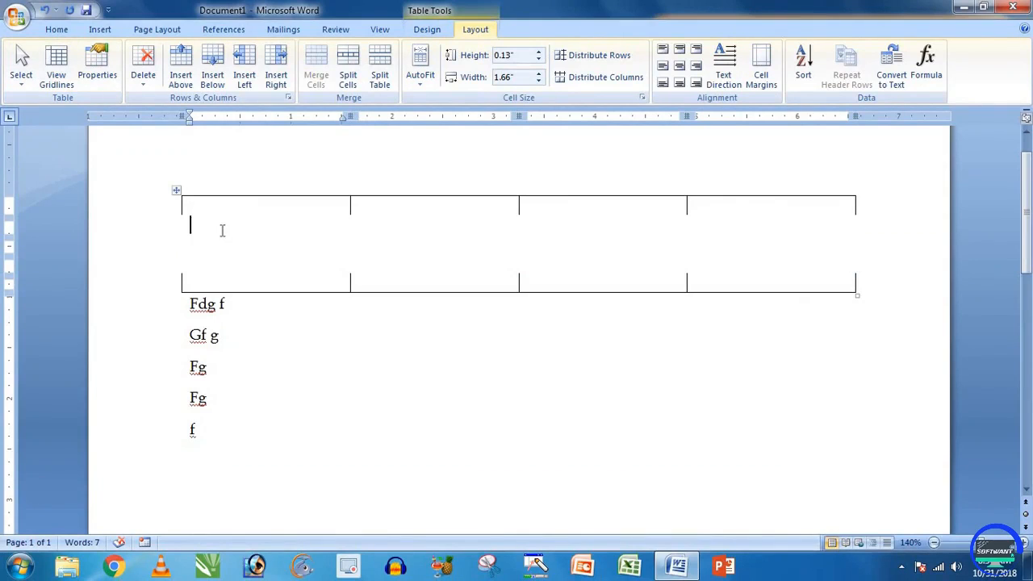
{"action": "left_click", "coordinate": [427, 256]}
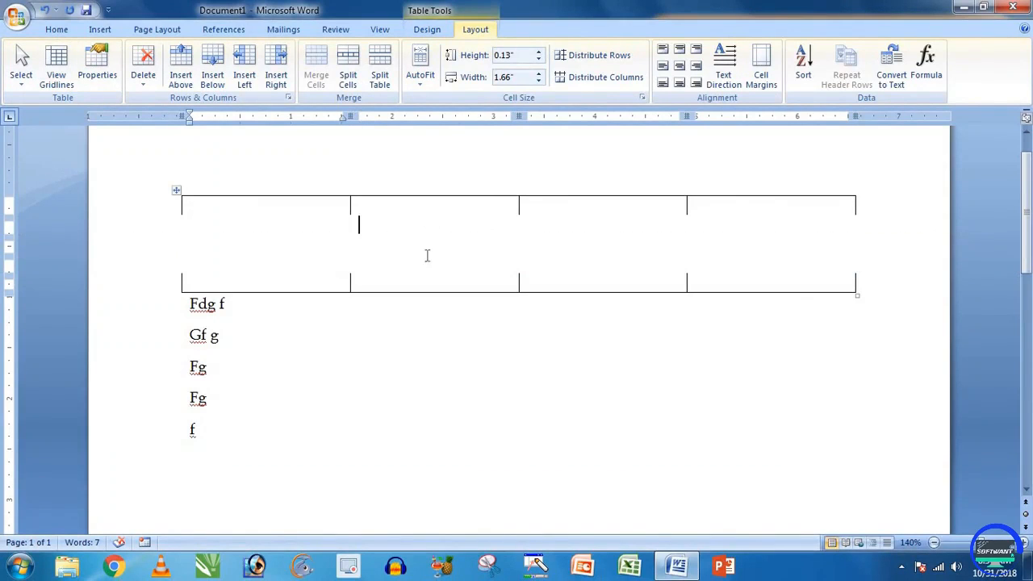
{"action": "left_click", "coordinate": [55, 63]}
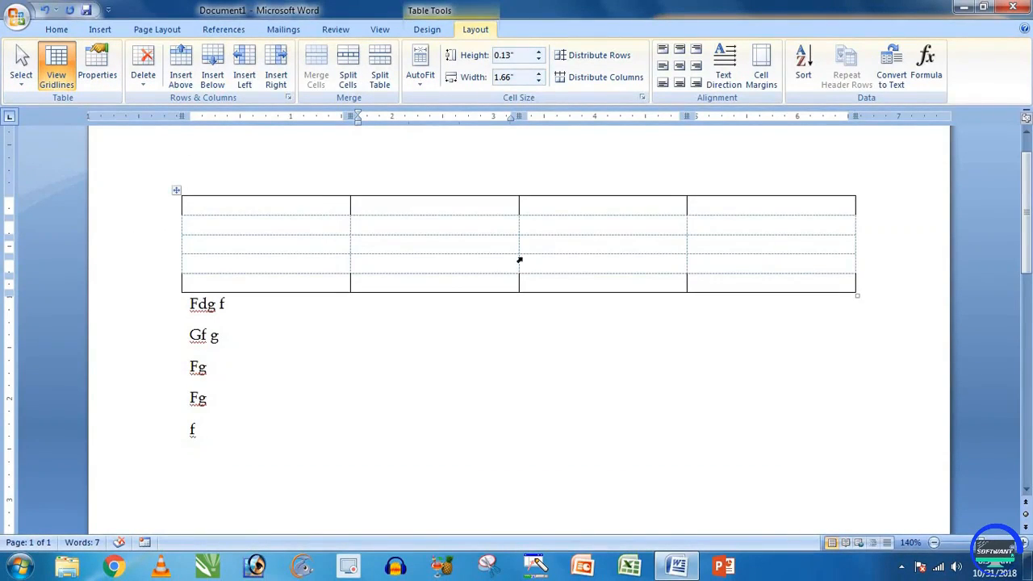
{"action": "left_click", "coordinate": [57, 71]}
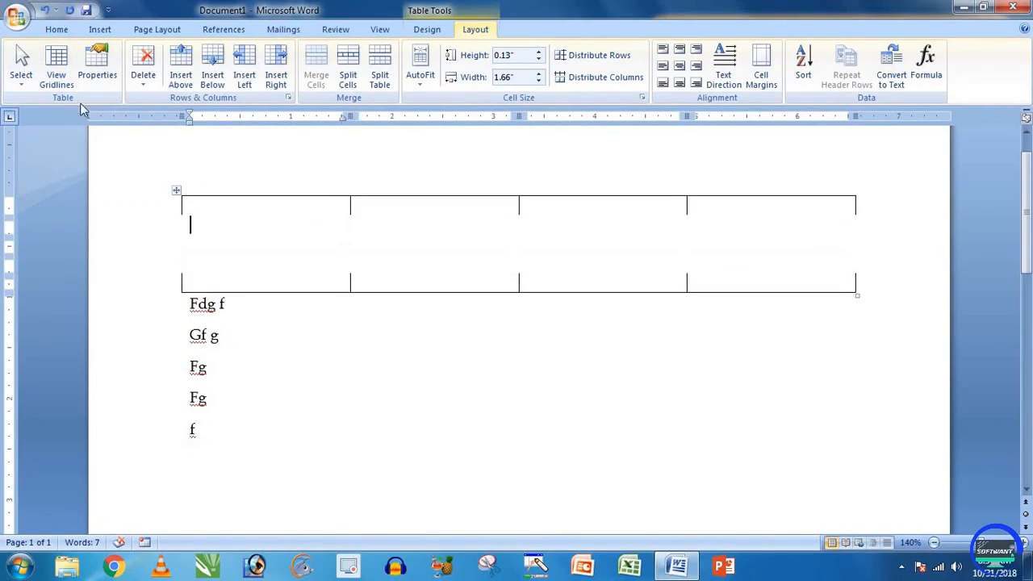
{"action": "left_click", "coordinate": [56, 69]}
Step: Set the table's preferred width to 2 inches in Table Properties
{"action": "left_click", "coordinate": [97, 72]}
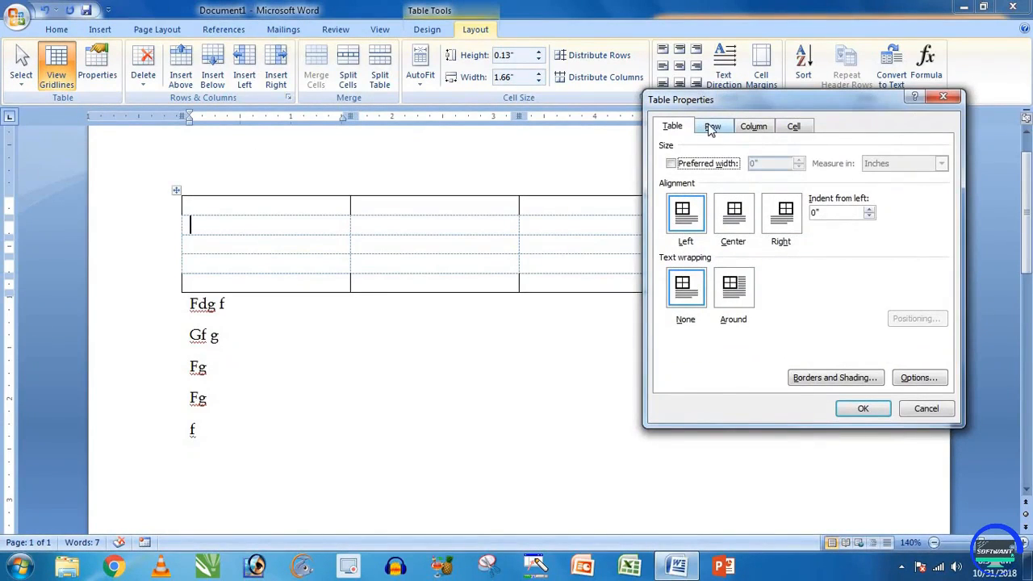
{"action": "left_click_drag", "start_coordinate": [712, 100], "coordinate": [704, 245]}
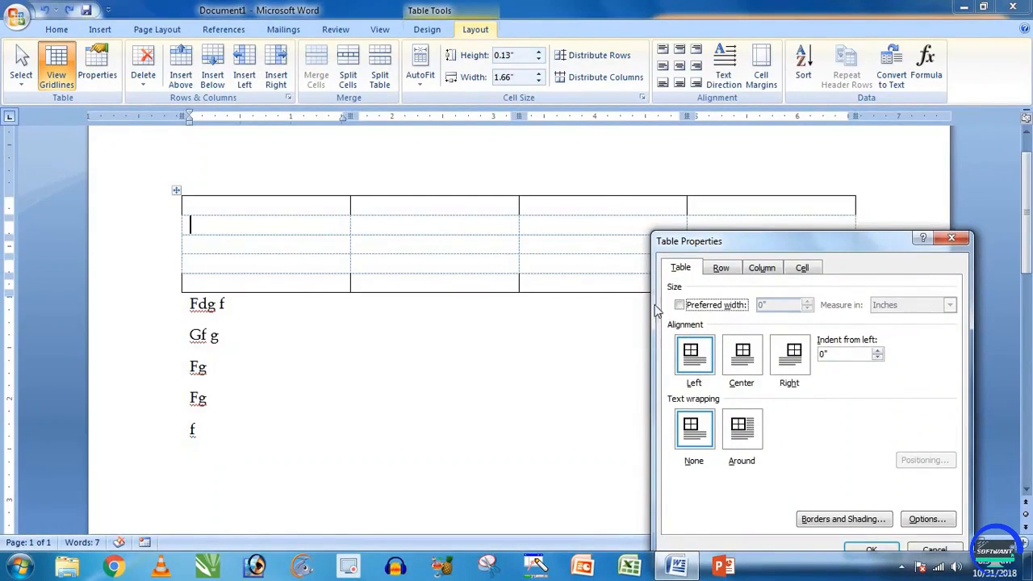
{"action": "left_click", "coordinate": [952, 238]}
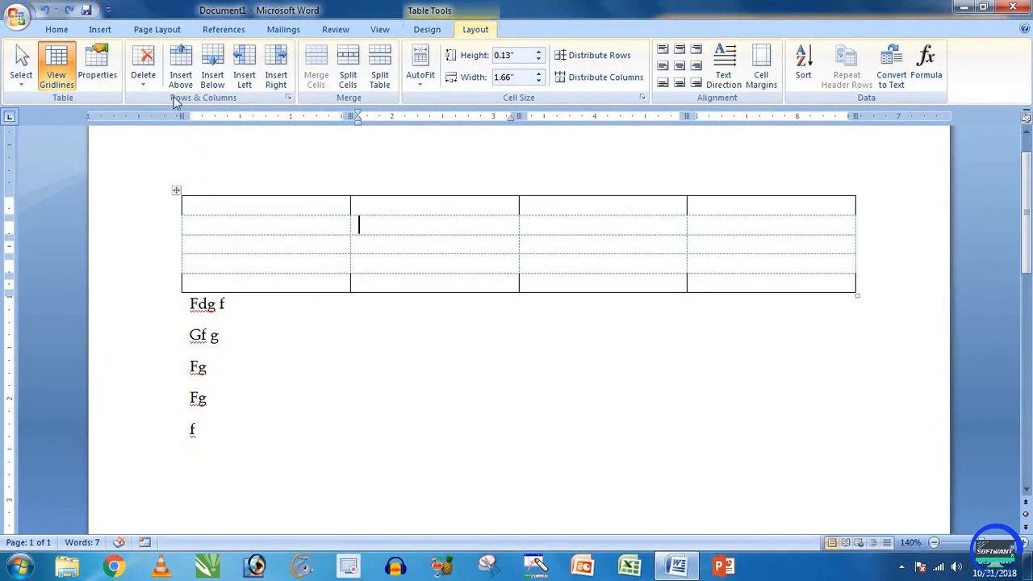
{"action": "left_click", "coordinate": [97, 64]}
{"action": "left_click_drag", "start_coordinate": [791, 233], "coordinate": [807, 191]}
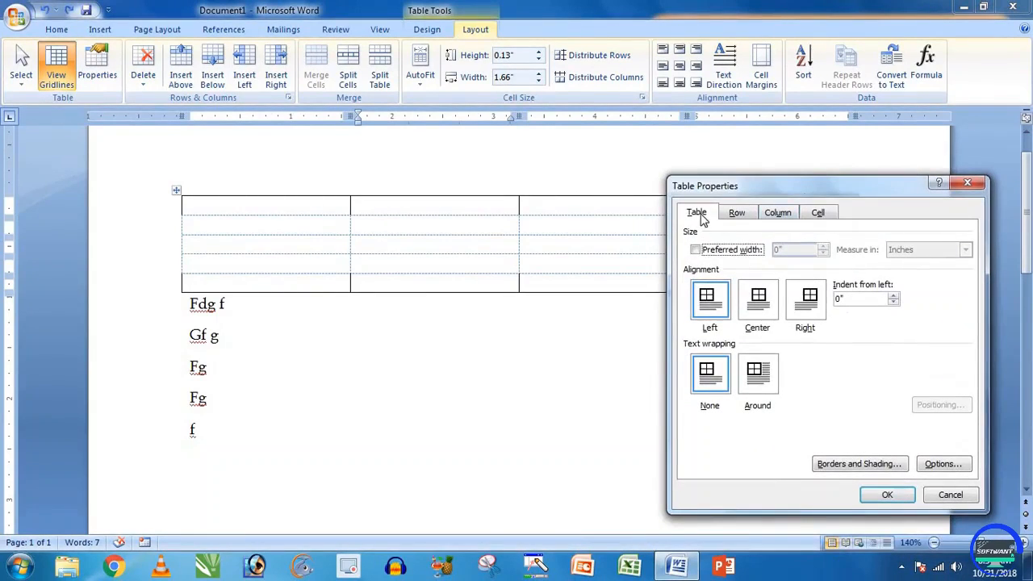
{"action": "left_click", "coordinate": [705, 251]}
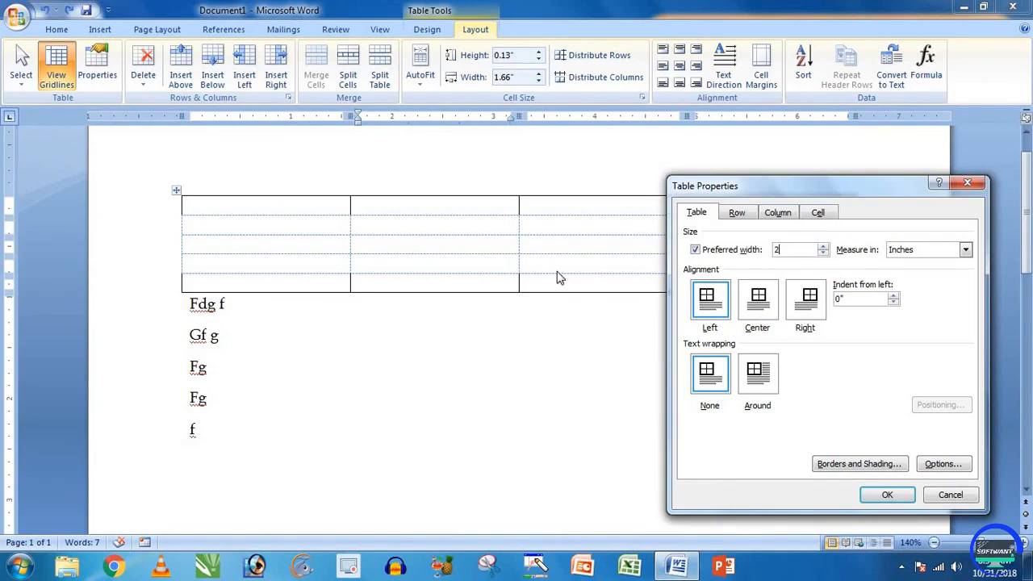
{"action": "left_click", "coordinate": [886, 495]}
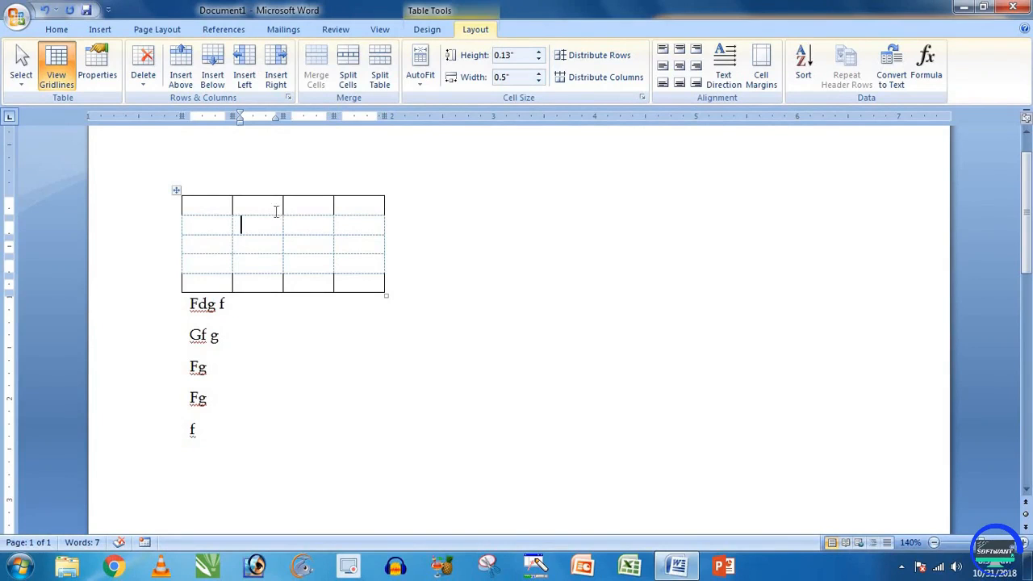
Step: Clear the preferred width to restore the full-width table
{"action": "left_click", "coordinate": [98, 71]}
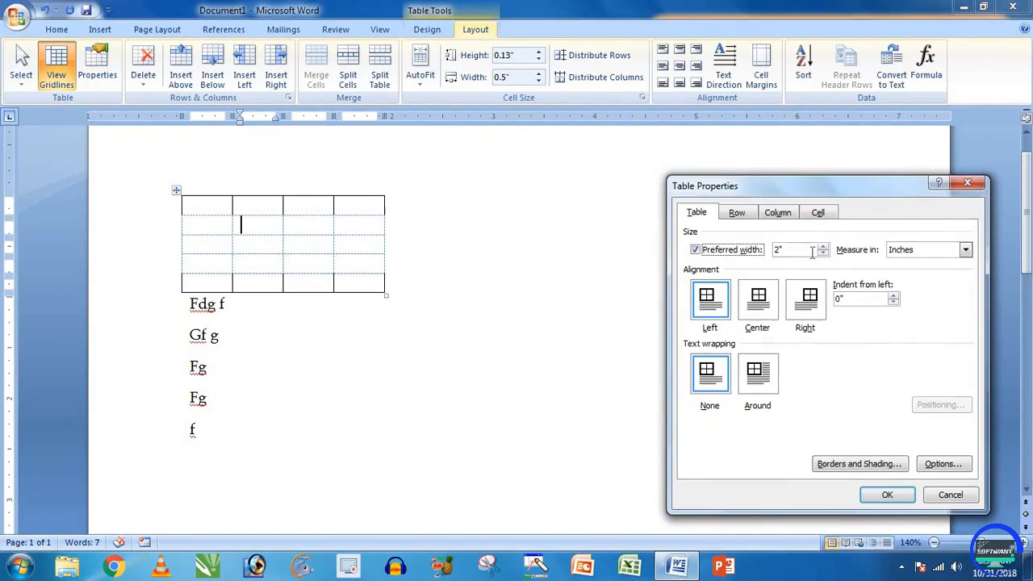
{"action": "left_click", "coordinate": [723, 251]}
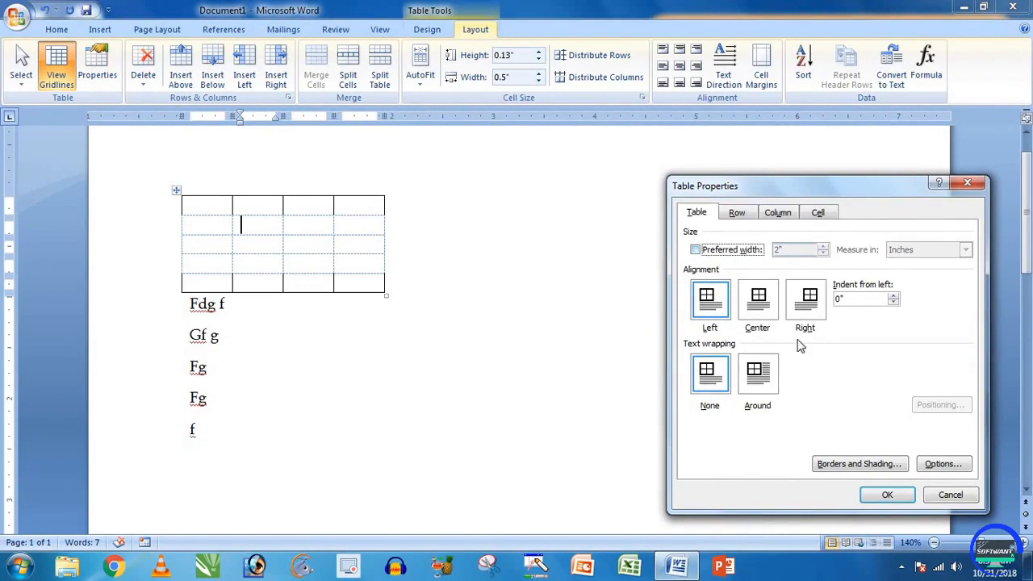
{"action": "left_click", "coordinate": [886, 495]}
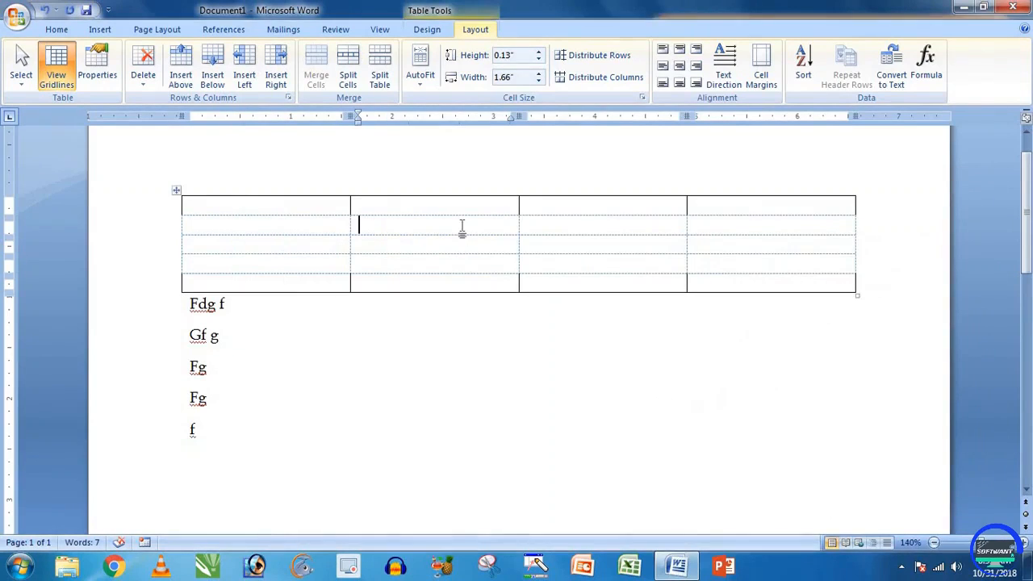
{"action": "left_click", "coordinate": [428, 84]}
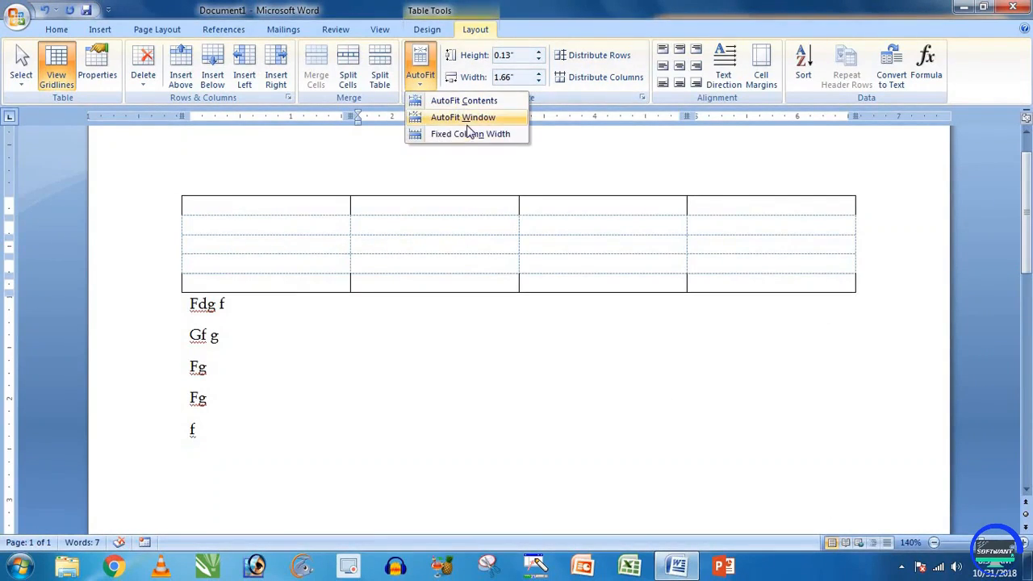
{"action": "left_click", "coordinate": [113, 30]}
{"action": "left_click", "coordinate": [132, 83]}
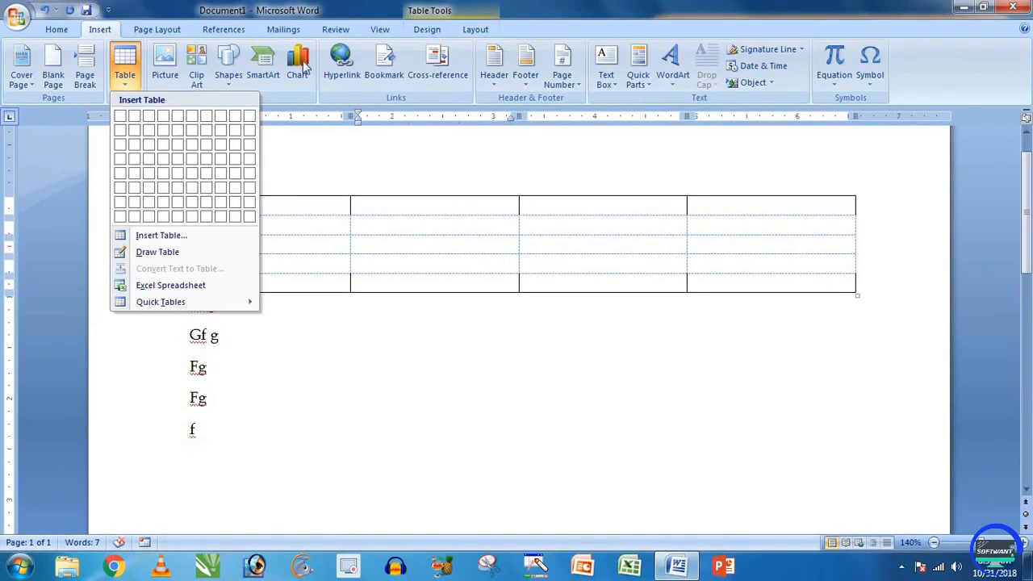
{"action": "left_click", "coordinate": [474, 30]}
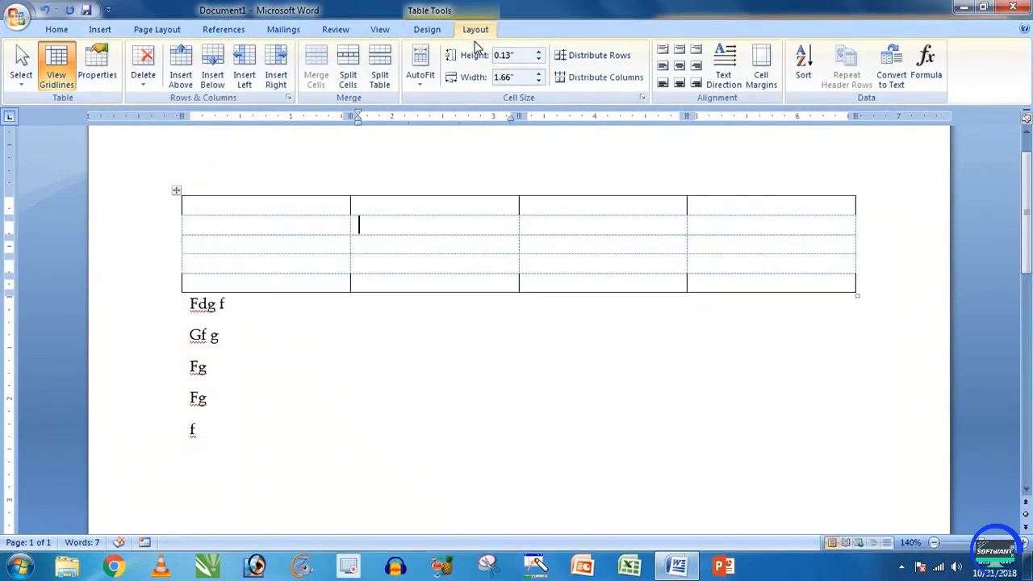
Step: Try Left, Center and Right alignment, ending with Right alignment and text wrapping None
{"action": "left_click", "coordinate": [96, 71]}
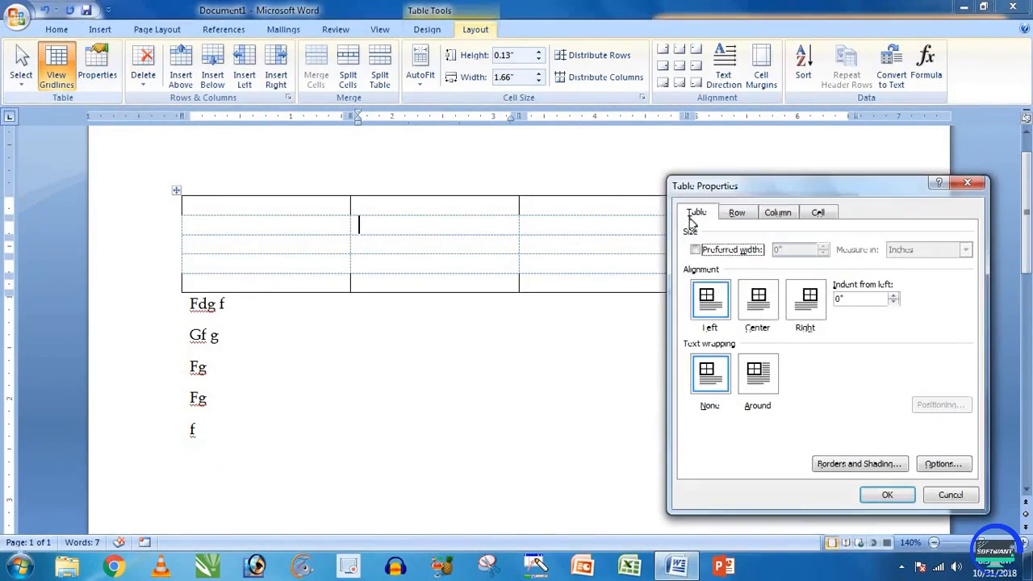
{"action": "left_click", "coordinate": [759, 313]}
{"action": "left_click", "coordinate": [759, 373]}
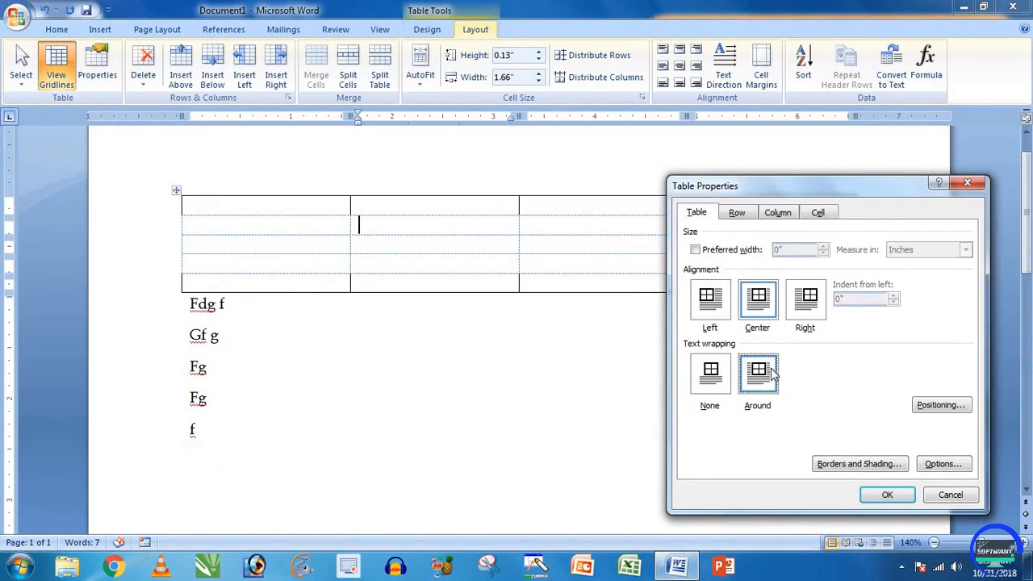
{"action": "left_click", "coordinate": [759, 321]}
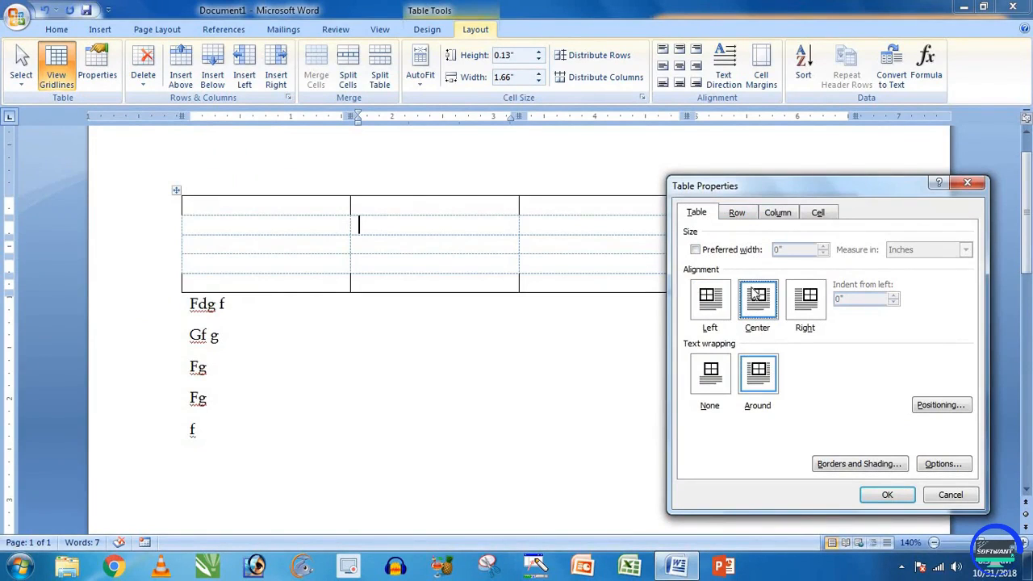
{"action": "left_click", "coordinate": [715, 298]}
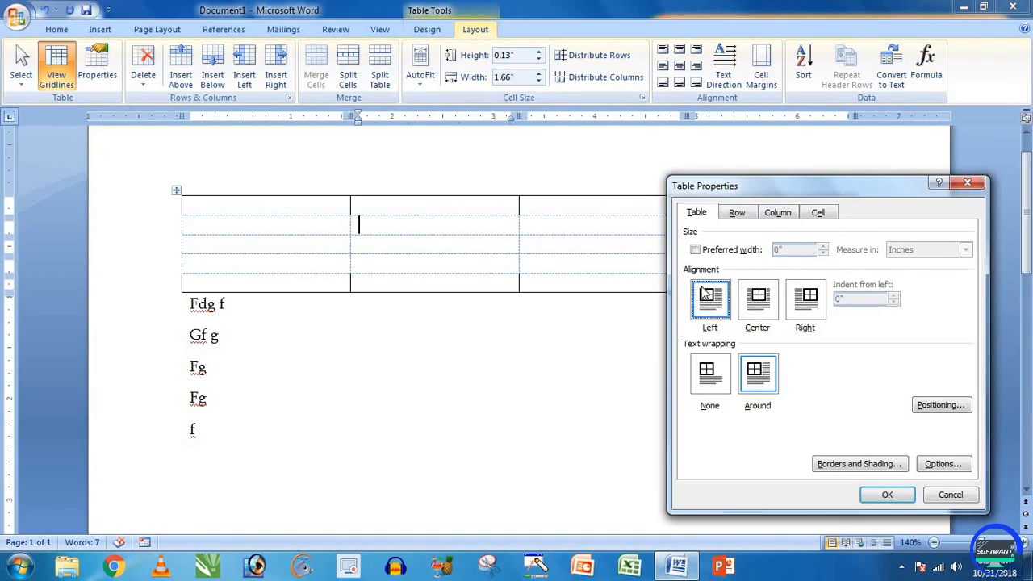
{"action": "left_click", "coordinate": [768, 305]}
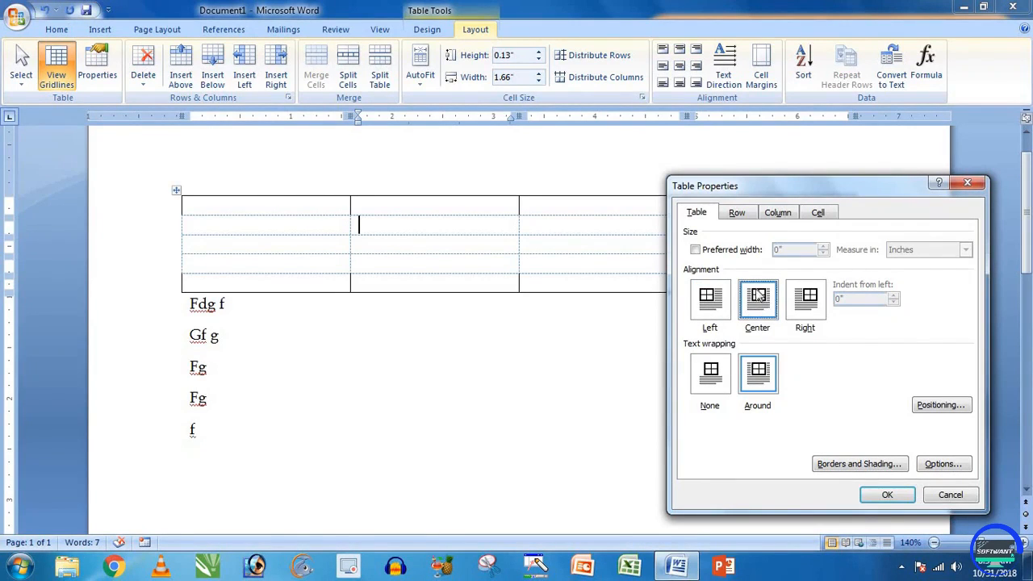
{"action": "left_click", "coordinate": [811, 307]}
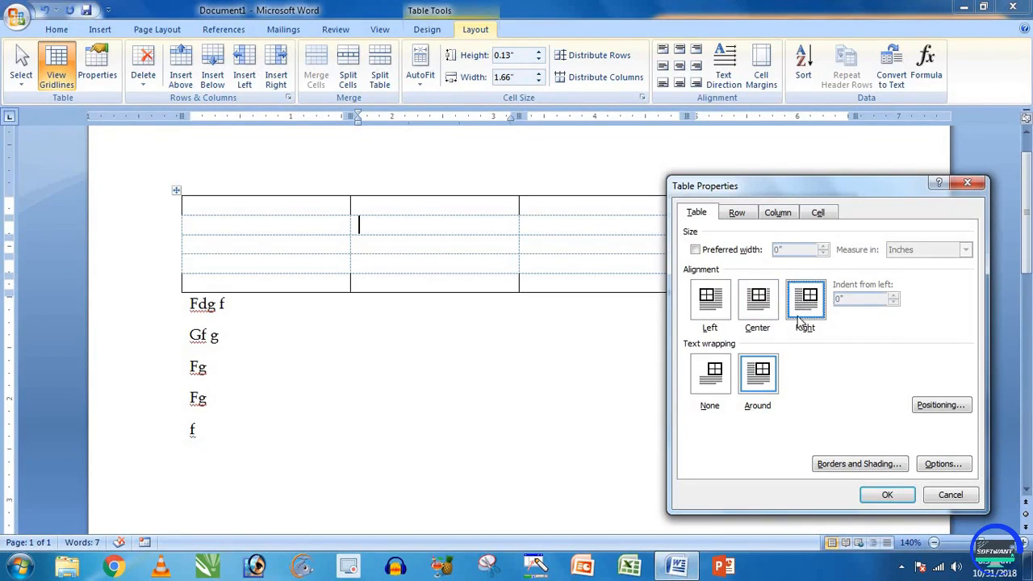
{"action": "left_click", "coordinate": [720, 374]}
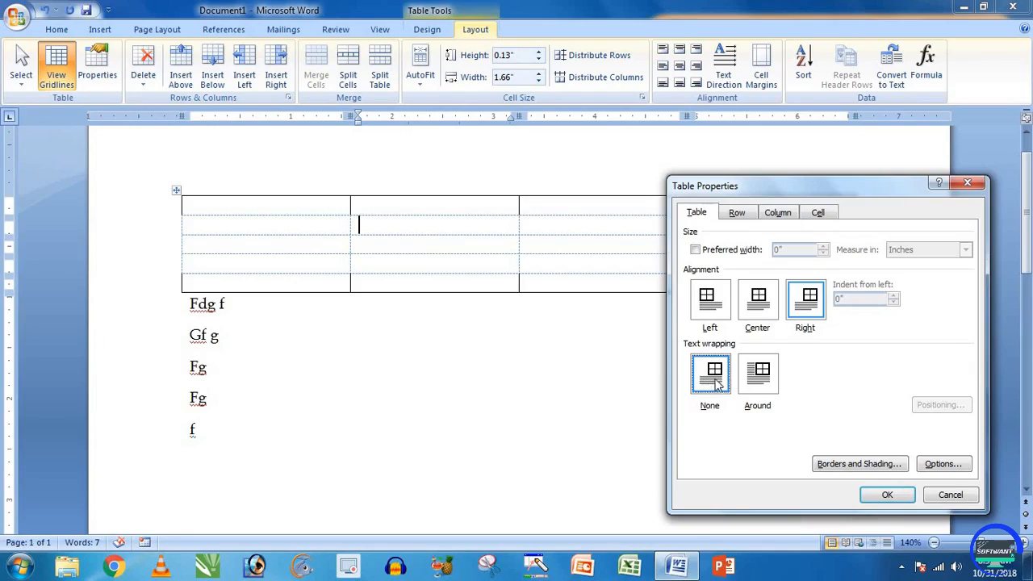
{"action": "left_click", "coordinate": [759, 374]}
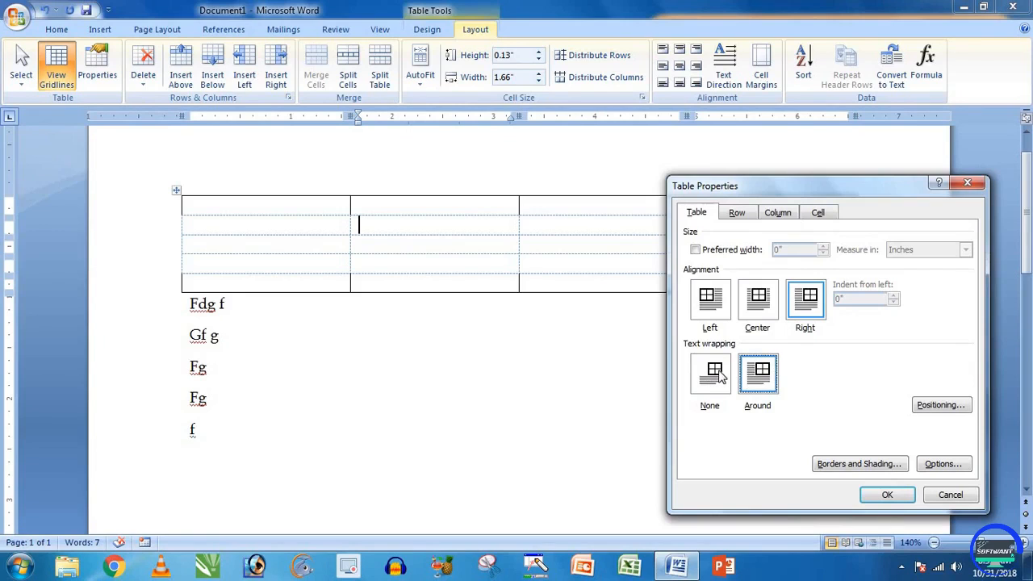
{"action": "left_click", "coordinate": [720, 376]}
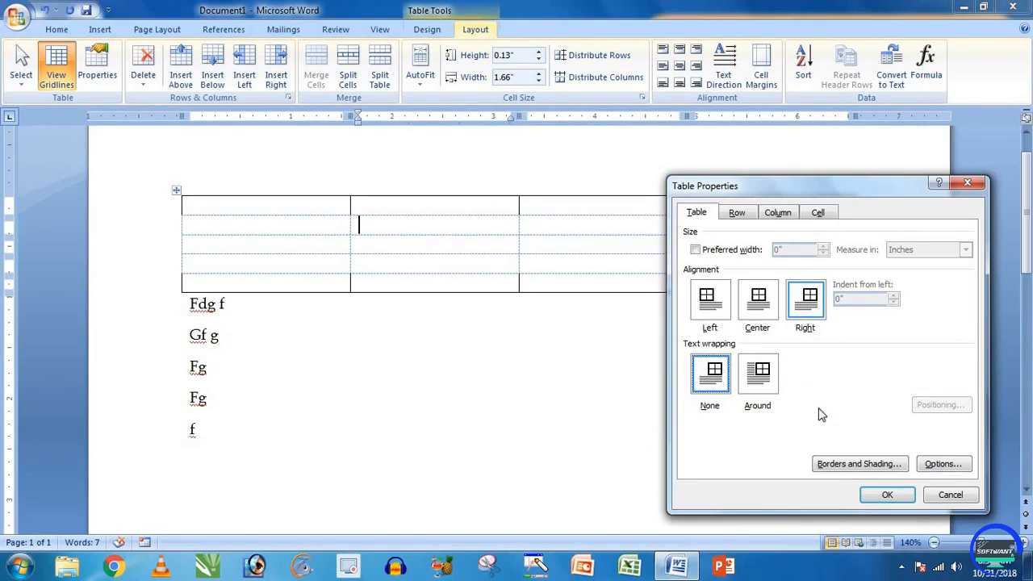
Step: Apply the right-aligned table settings, then select table rows and the second column
{"action": "left_click", "coordinate": [884, 496]}
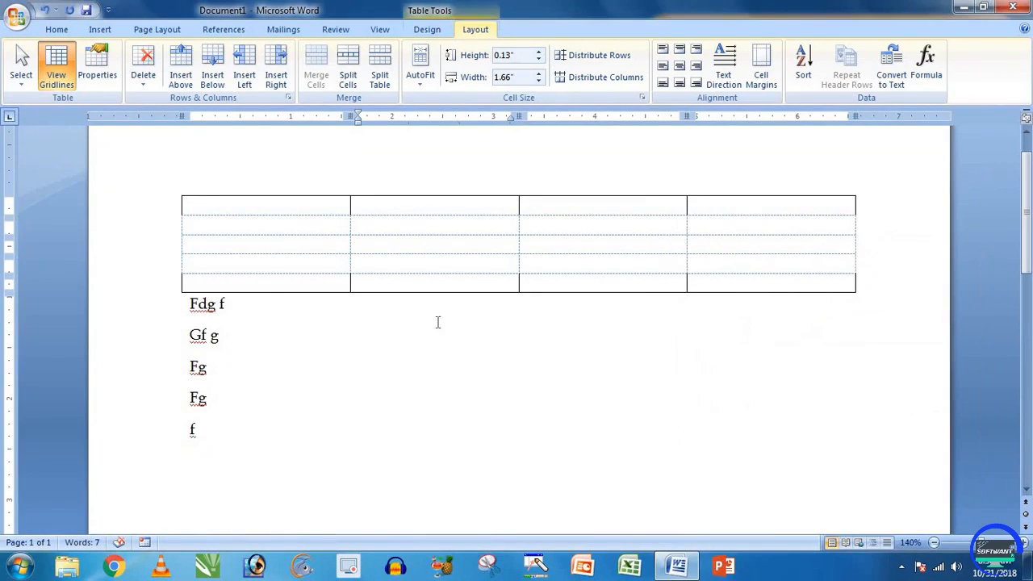
{"action": "left_click", "coordinate": [160, 211]}
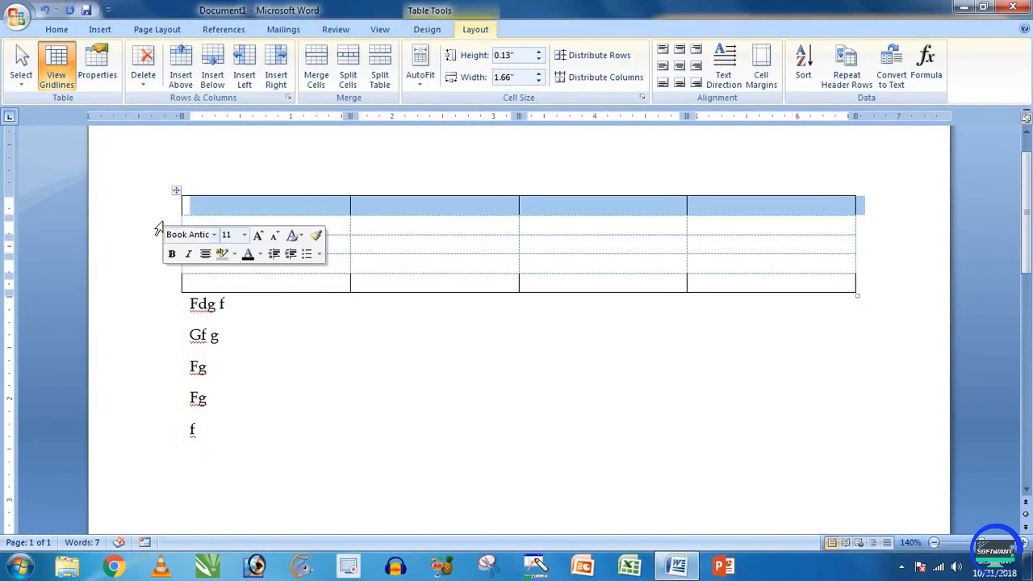
{"action": "left_click", "coordinate": [161, 224]}
{"action": "left_click", "coordinate": [172, 197]}
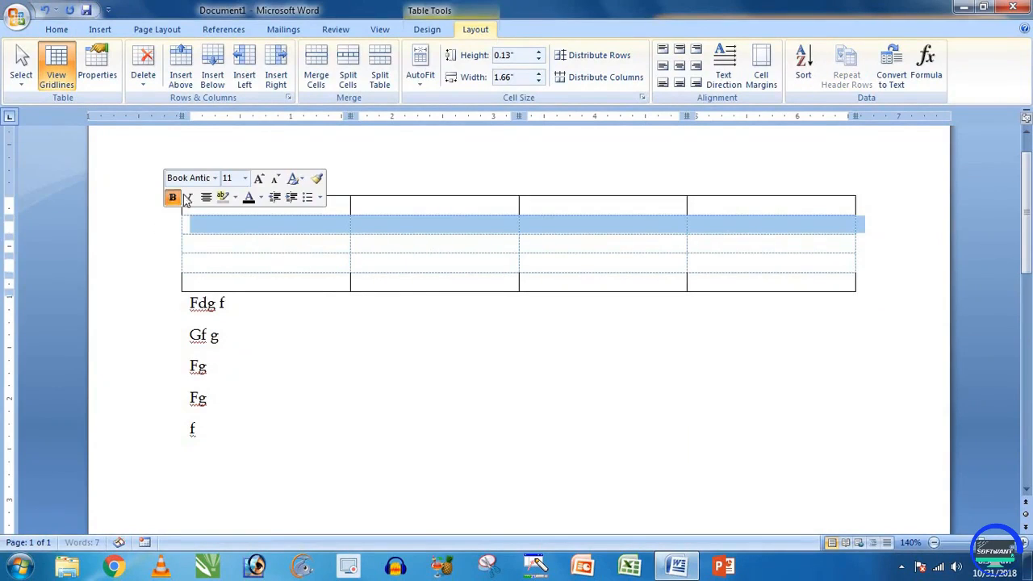
{"action": "left_click", "coordinate": [484, 193]}
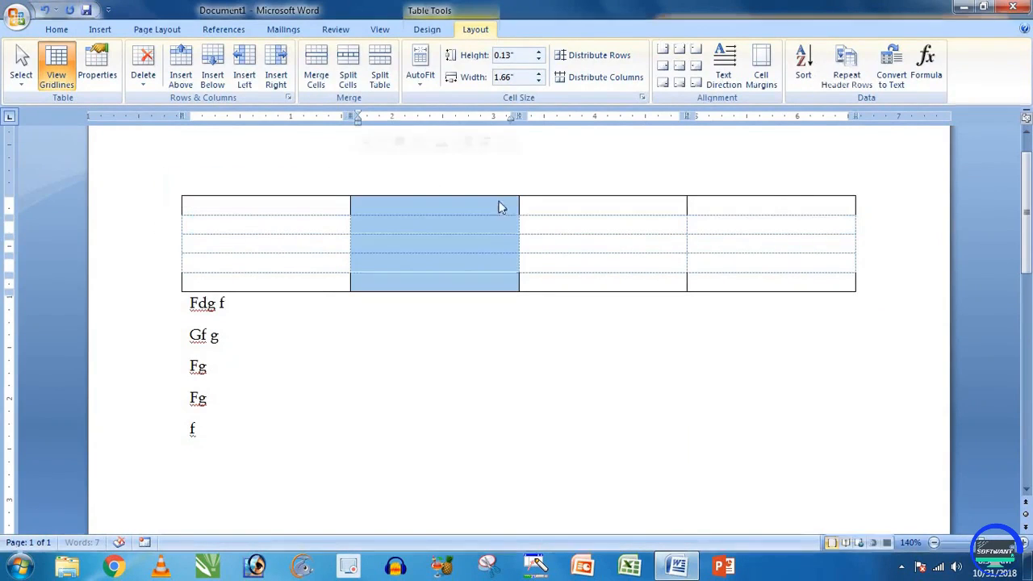
Step: Type fdgfdg in row 4's first cell and fdg in row 5's first cell
{"action": "left_click", "coordinate": [891, 264]}
{"action": "type", "text": "fdg"}
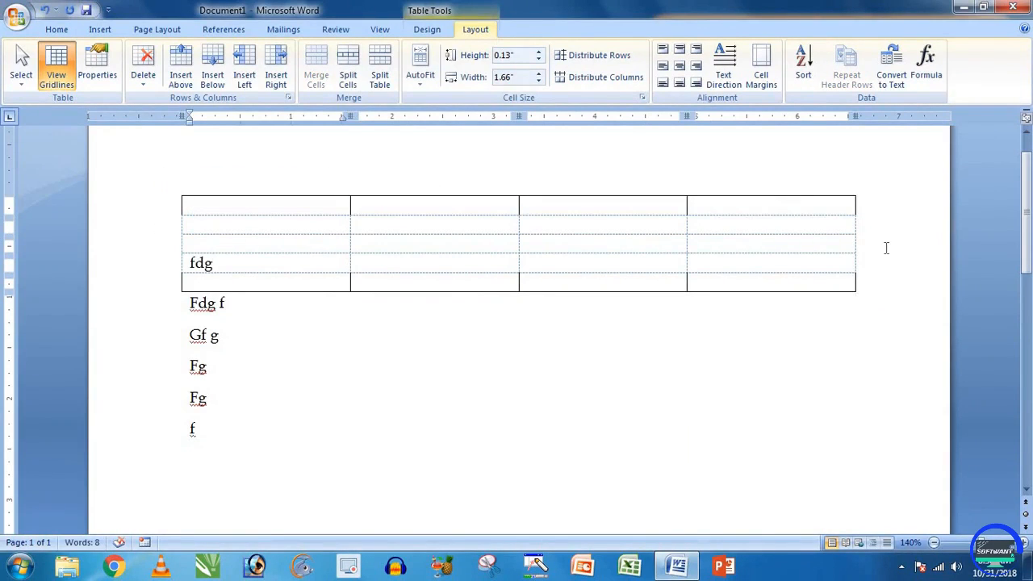
{"action": "type", "text": "fdg"}
{"action": "key", "text": "Down"}
{"action": "type", "text": "fdg"}
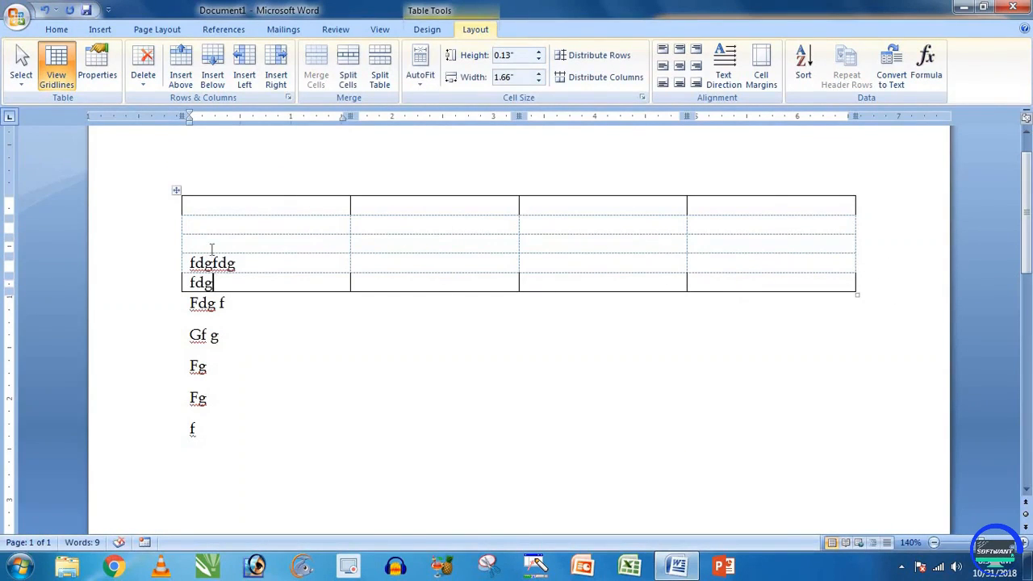
{"action": "left_click", "coordinate": [278, 307]}
{"action": "left_click", "coordinate": [293, 224]}
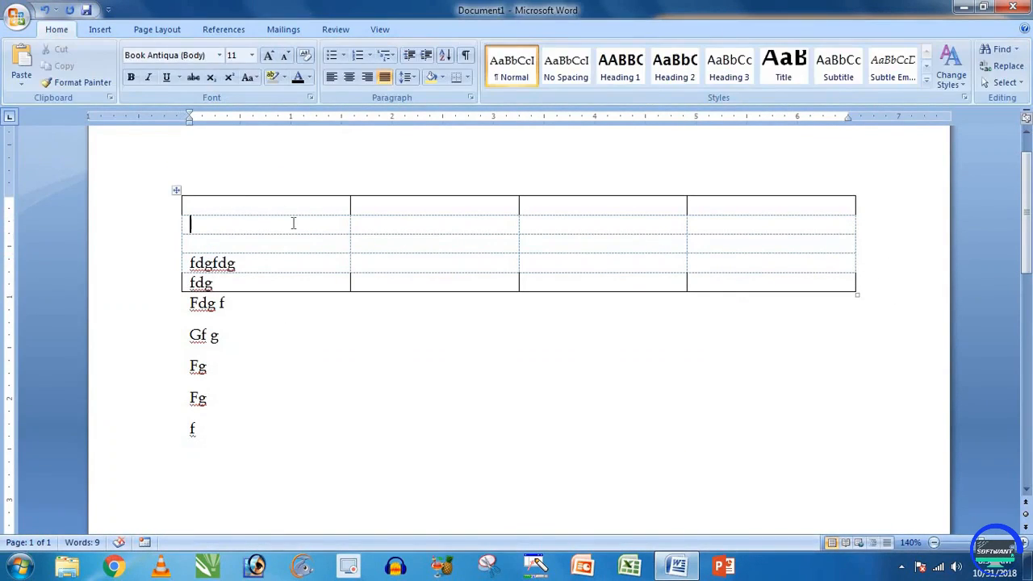
Step: Give rows 2, 3 and 4 at-least heights of 0.3", 0.2" and 0.2"
{"action": "left_click", "coordinate": [97, 69]}
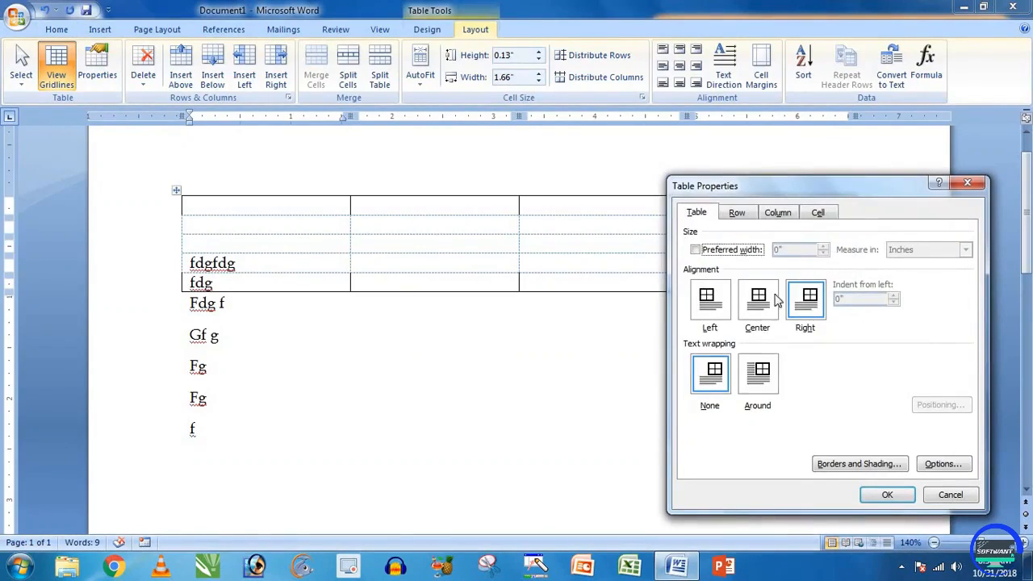
{"action": "left_click", "coordinate": [739, 213]}
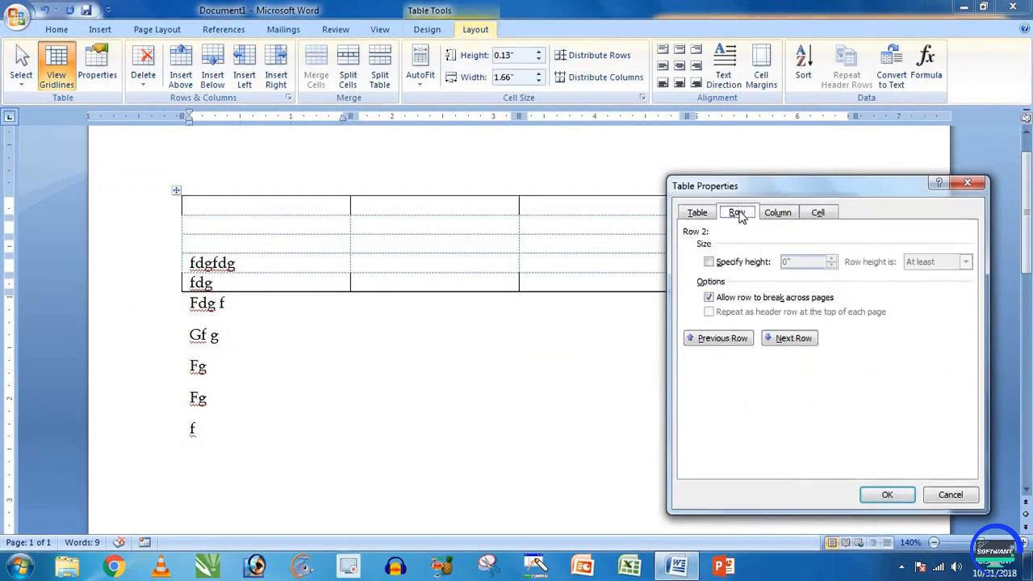
{"action": "left_click", "coordinate": [748, 264]}
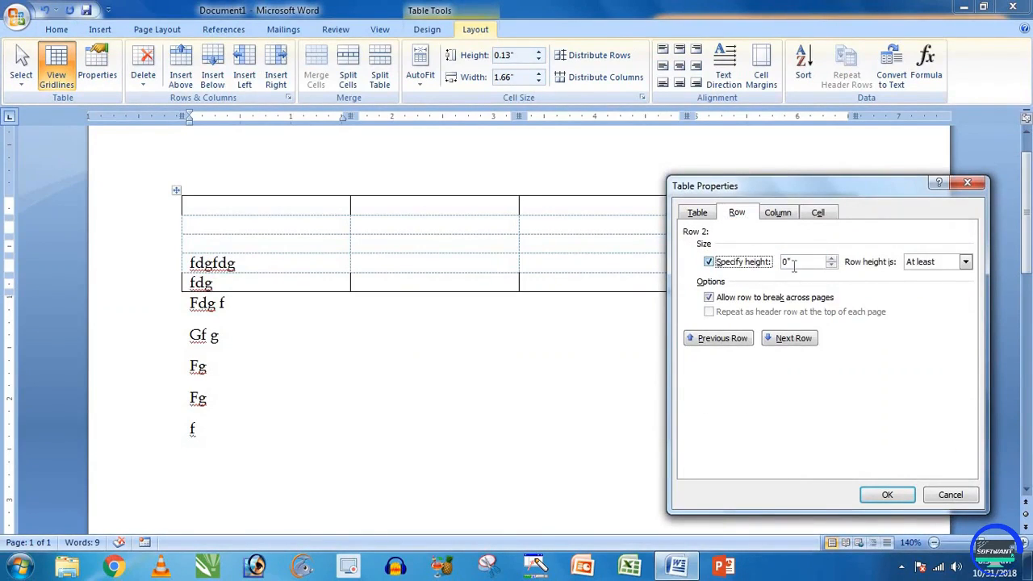
{"action": "left_click", "coordinate": [831, 265]}
{"action": "left_click", "coordinate": [832, 264]}
{"action": "left_click", "coordinate": [794, 339]}
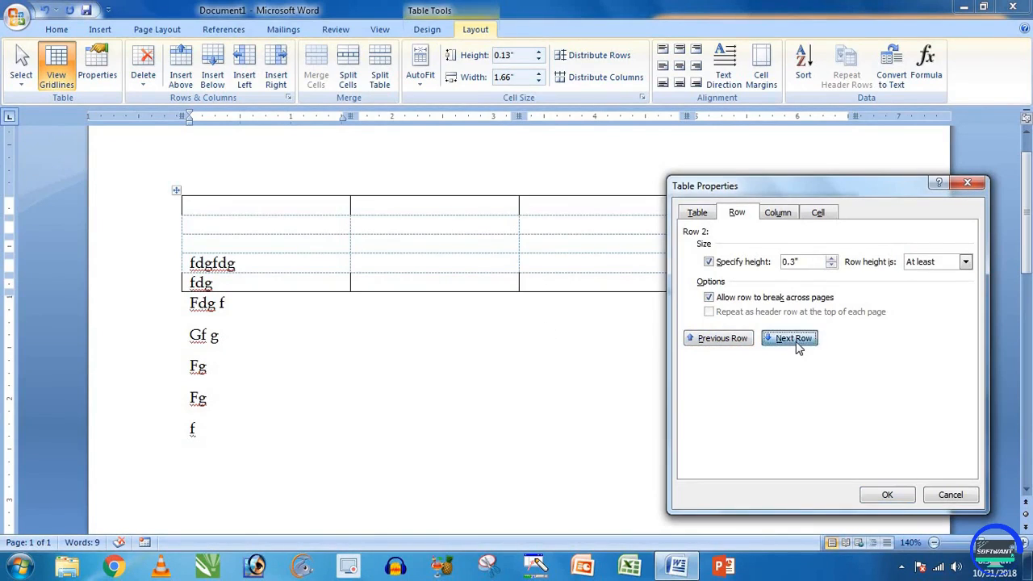
{"action": "left_click", "coordinate": [760, 262]}
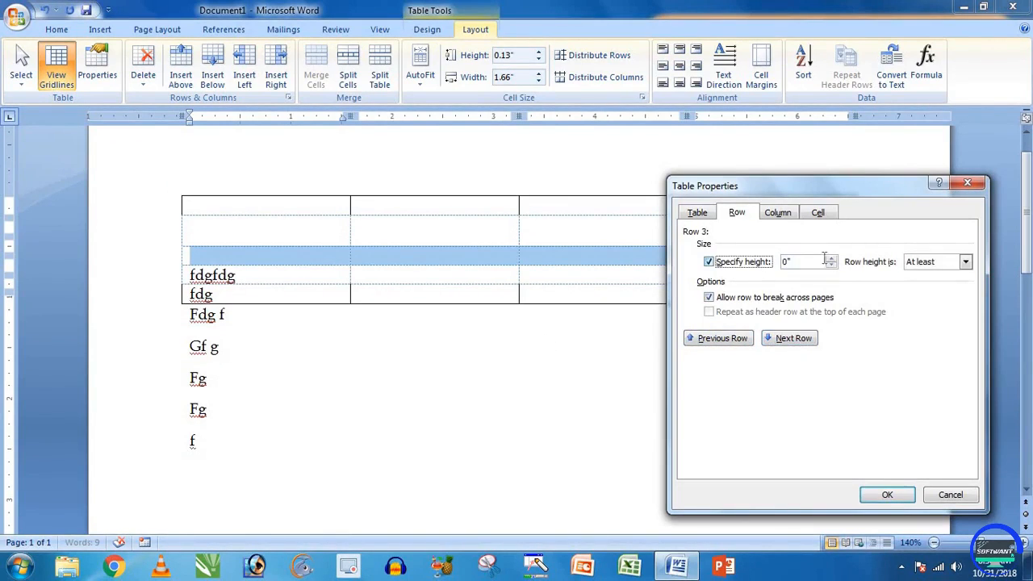
{"action": "left_click", "coordinate": [777, 339]}
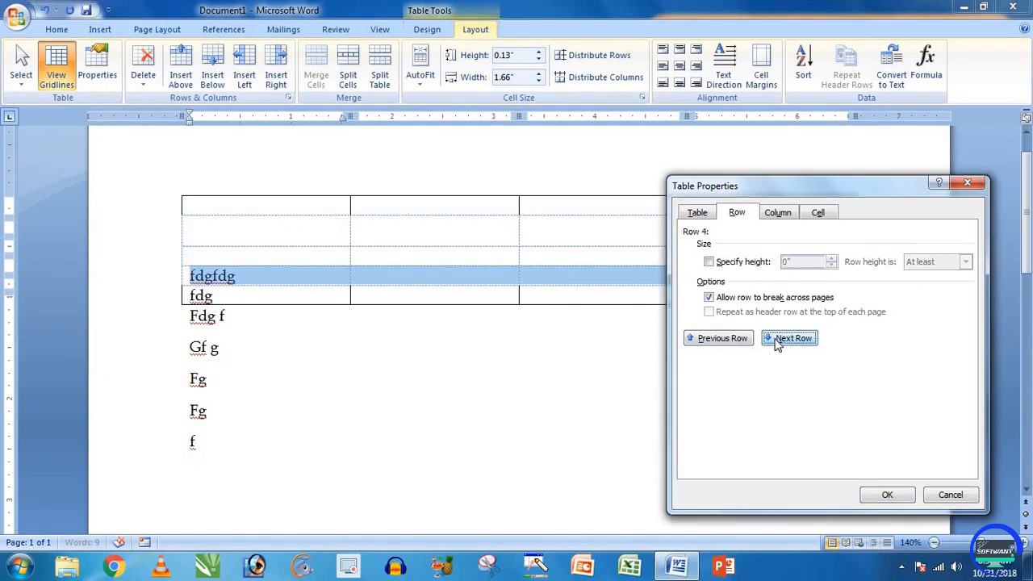
{"action": "left_click", "coordinate": [759, 263]}
{"action": "left_click", "coordinate": [830, 258]}
{"action": "left_click", "coordinate": [831, 259]}
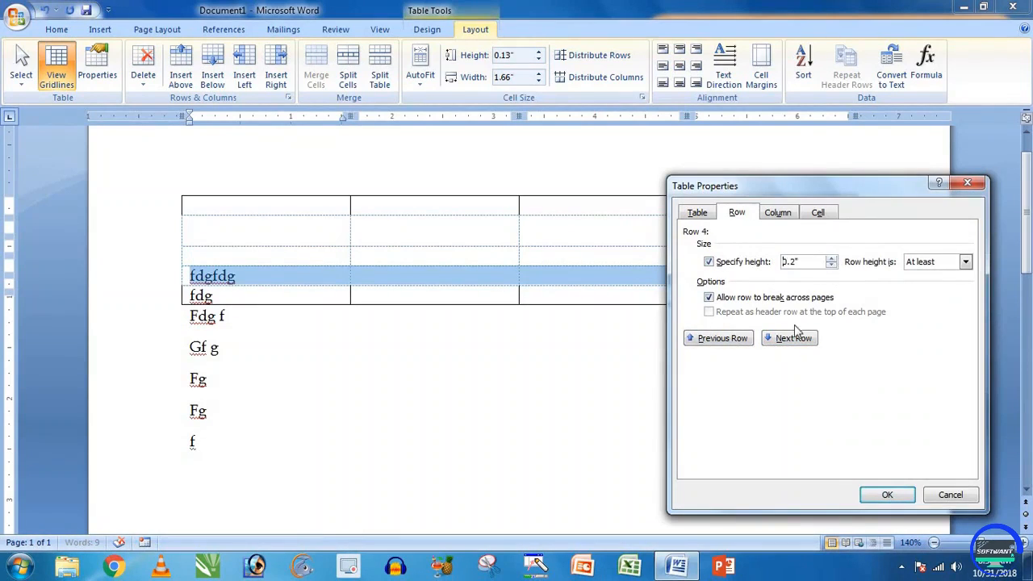
{"action": "left_click", "coordinate": [876, 490]}
{"action": "left_click", "coordinate": [374, 309]}
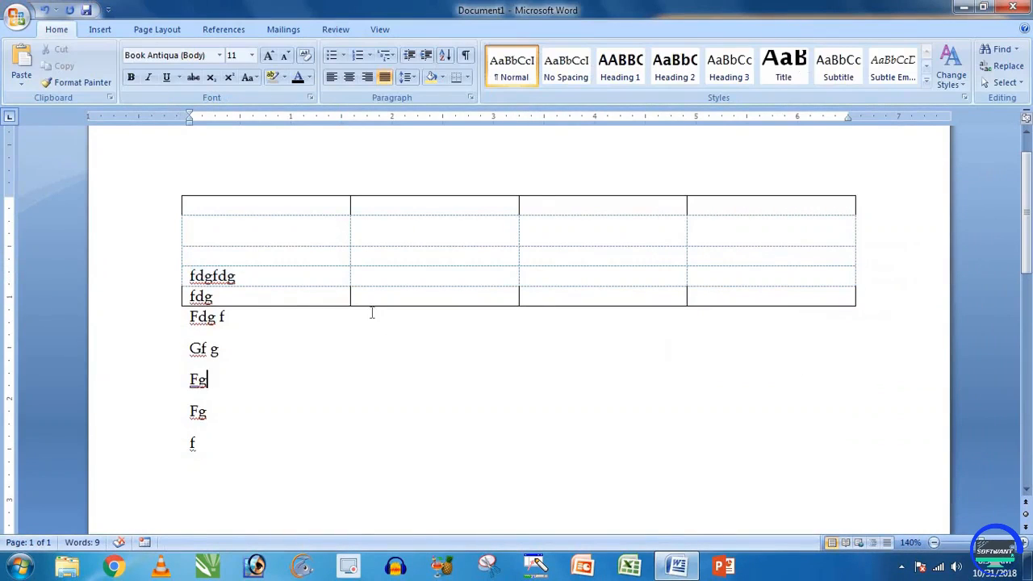
Step: Delete table rows 4–5 and the filler lines beneath, leaving an empty three-row table
{"action": "left_click_drag", "start_coordinate": [191, 276], "coordinate": [197, 446]}
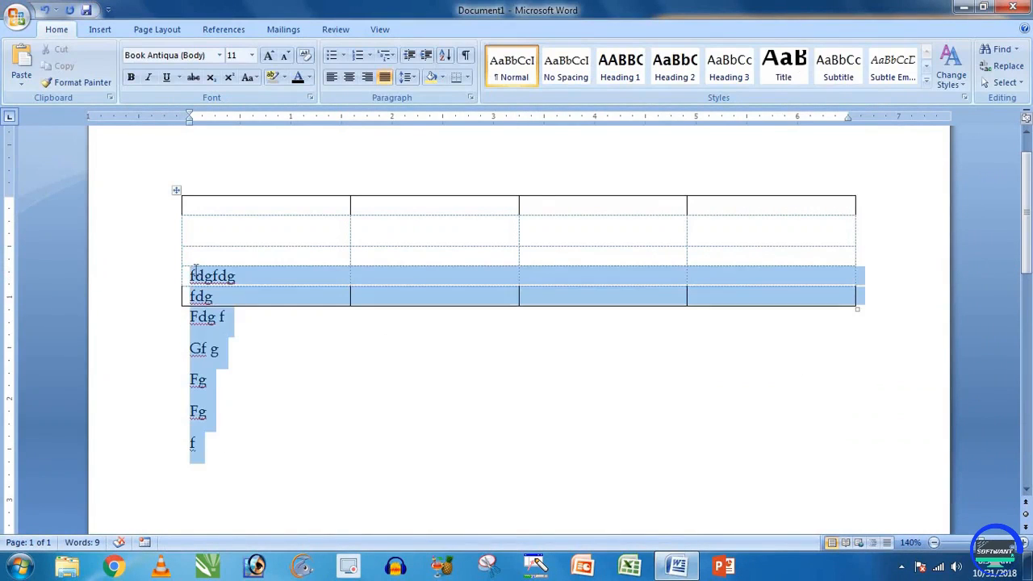
{"action": "key", "text": "BackSpace"}
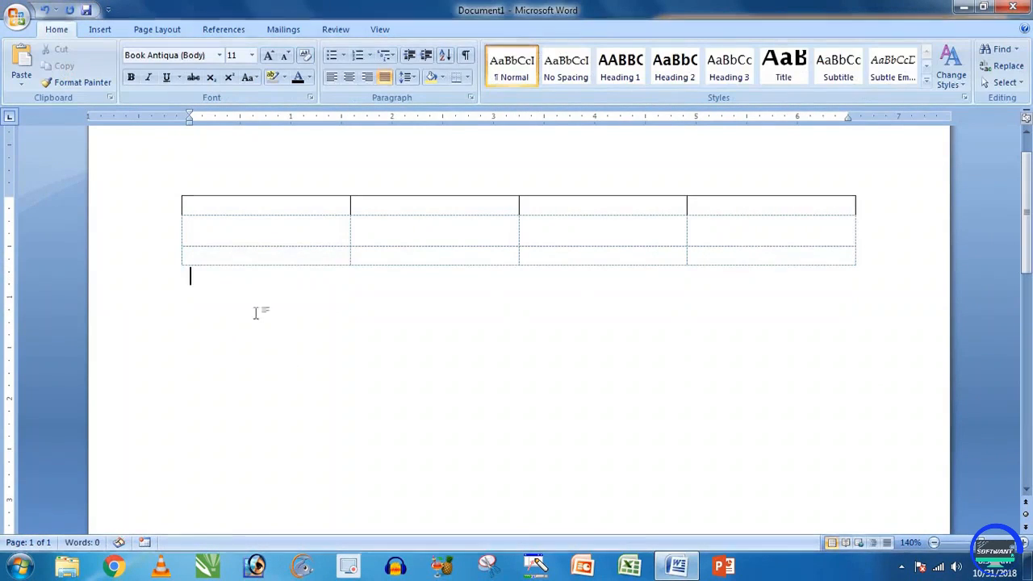
{"action": "left_click", "coordinate": [243, 208]}
{"action": "key", "text": "Down"}
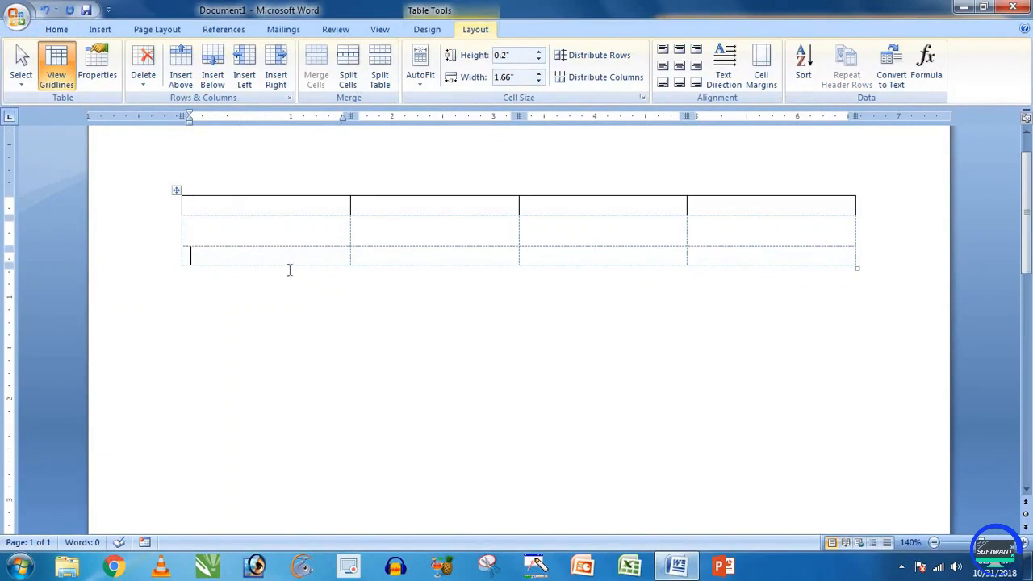
{"action": "left_click", "coordinate": [356, 349]}
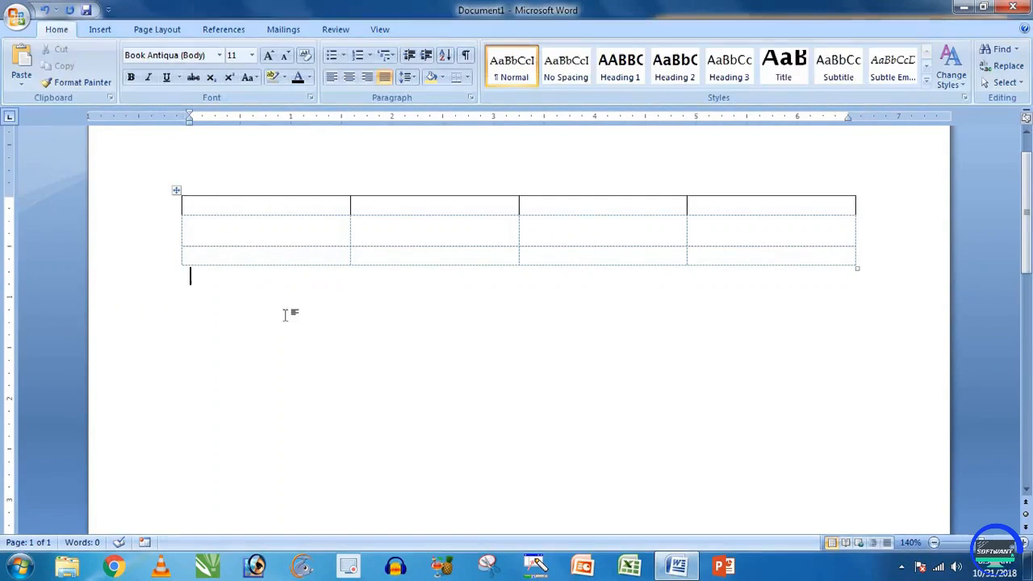
{"action": "left_click", "coordinate": [287, 220]}
{"action": "left_click", "coordinate": [476, 29]}
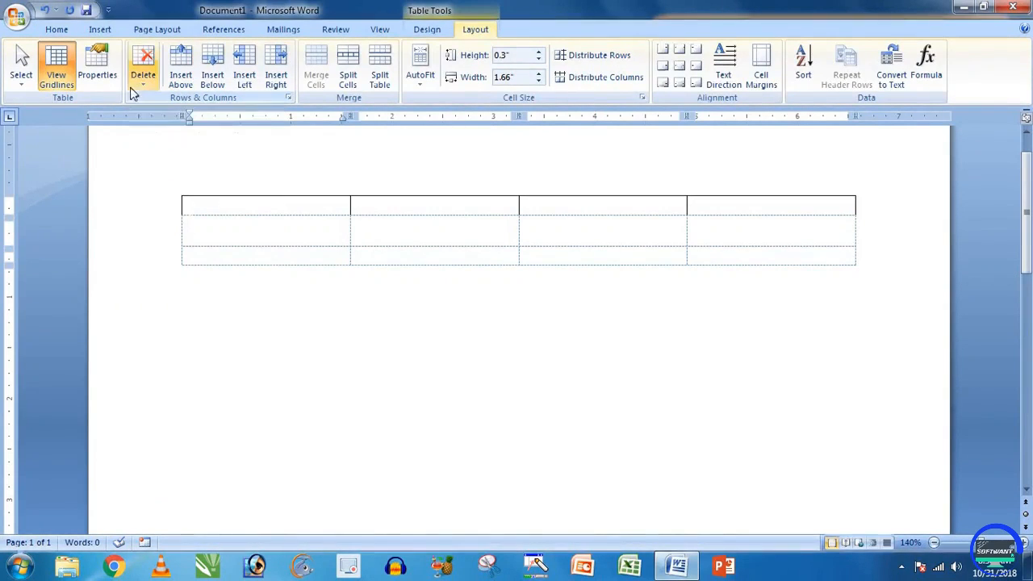
Step: Look through the Column and Cell settings in Table Properties
{"action": "left_click", "coordinate": [97, 69]}
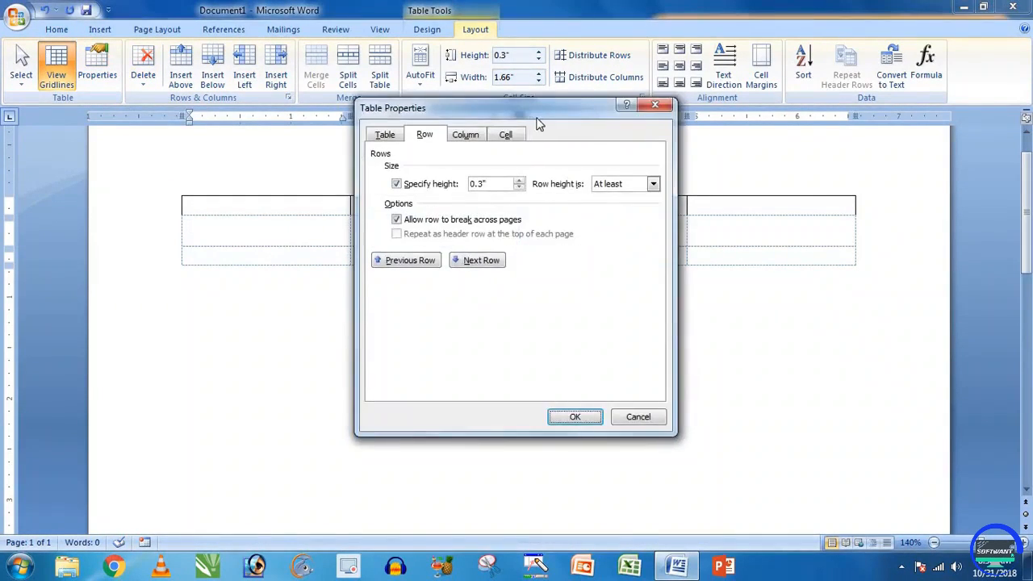
{"action": "left_click_drag", "start_coordinate": [538, 110], "coordinate": [789, 111]}
{"action": "left_click", "coordinate": [718, 135]}
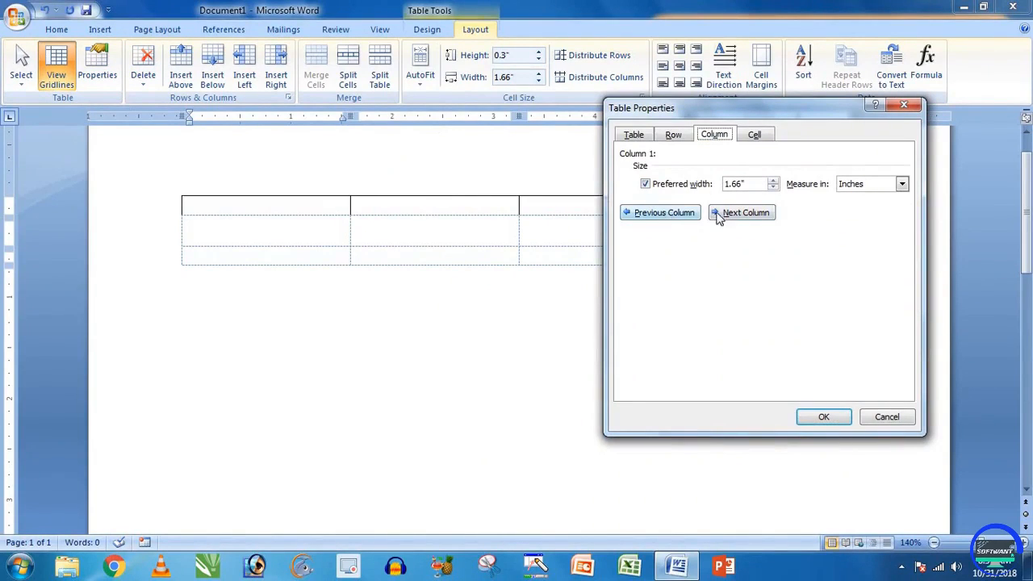
{"action": "left_click", "coordinate": [767, 137]}
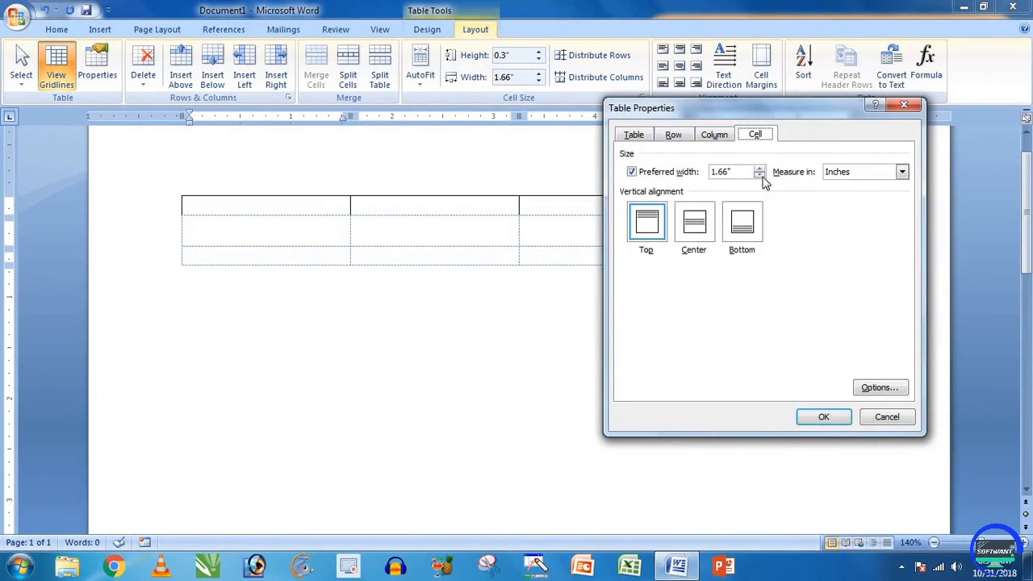
{"action": "left_click_drag", "start_coordinate": [729, 119], "coordinate": [783, 148]}
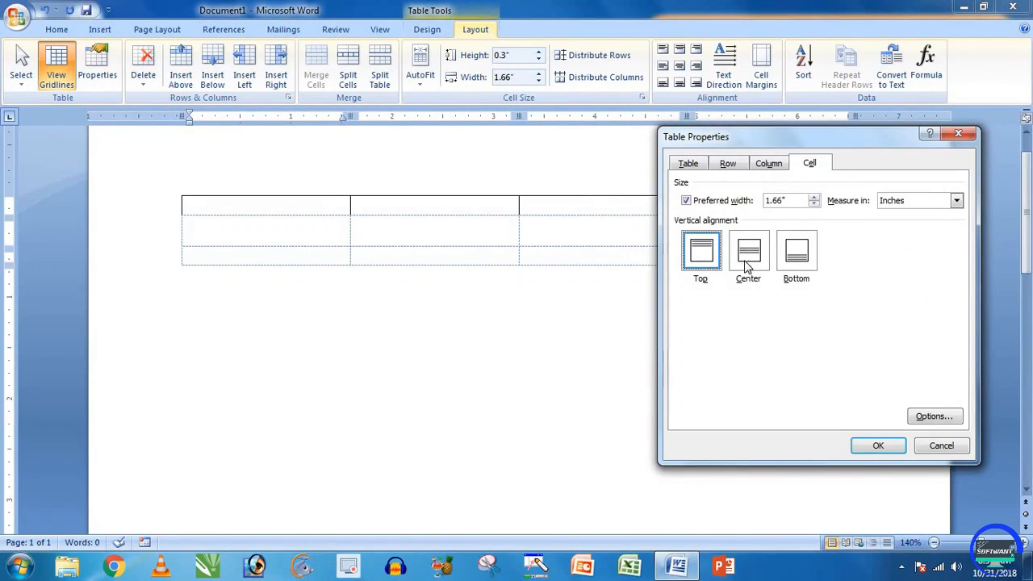
Step: Try Top, Center and Bottom vertical cell alignment, then cancel without applying changes
{"action": "left_click", "coordinate": [747, 267]}
{"action": "left_click", "coordinate": [797, 263]}
{"action": "left_click", "coordinate": [747, 262]}
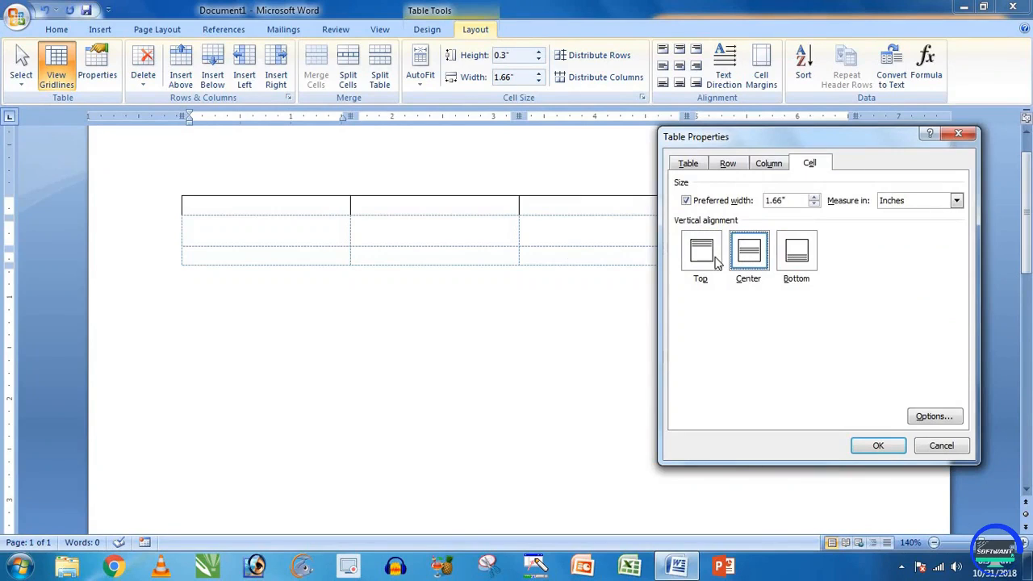
{"action": "left_click", "coordinate": [709, 253]}
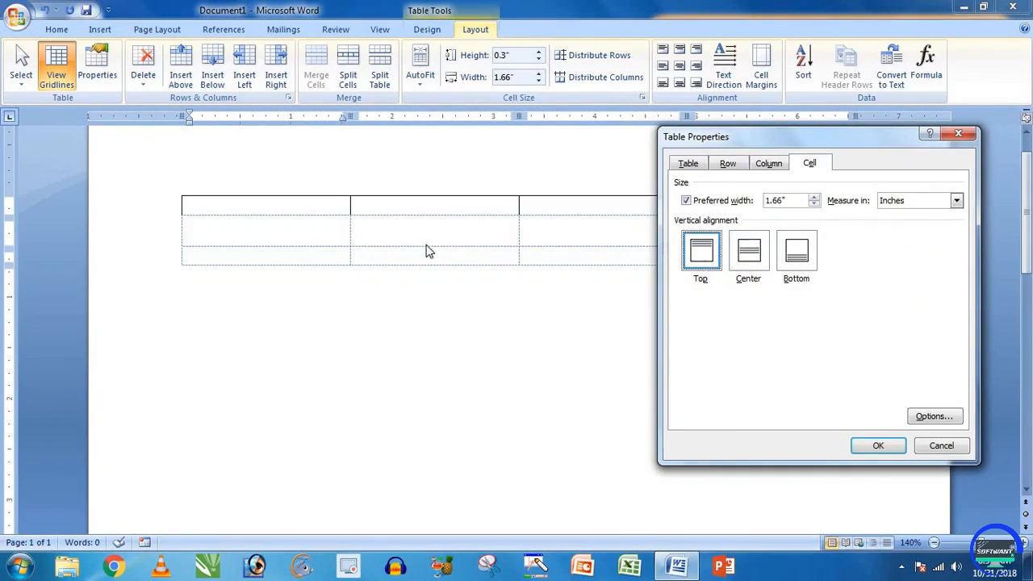
{"action": "left_click", "coordinate": [755, 247]}
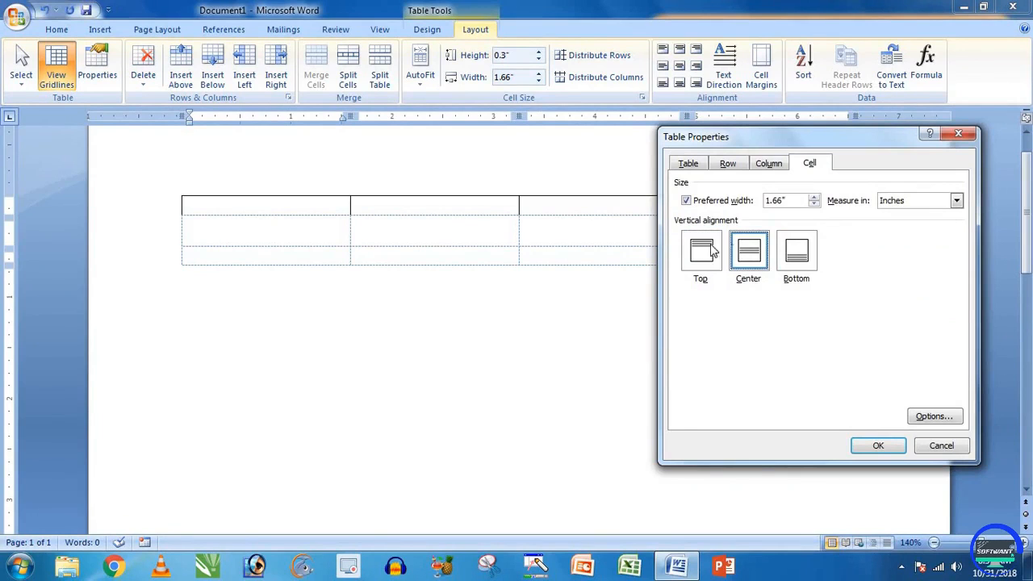
{"action": "left_click", "coordinate": [791, 257]}
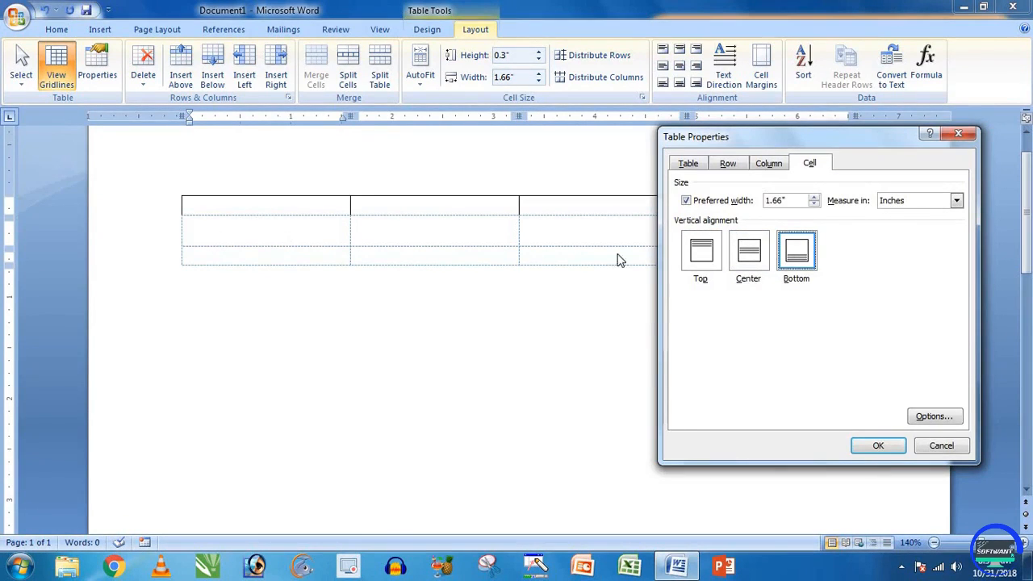
{"action": "left_click", "coordinate": [939, 445]}
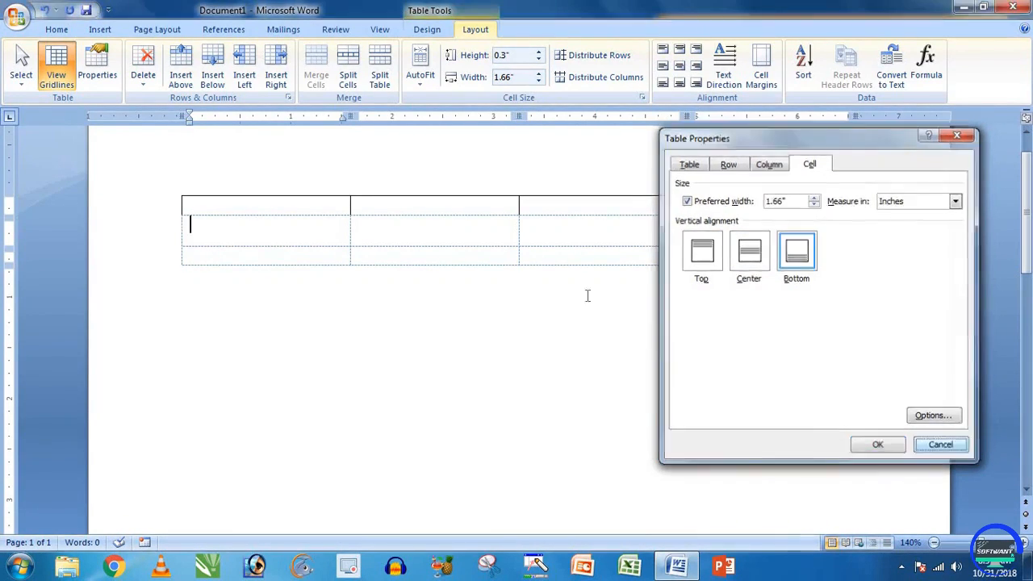
{"action": "left_click", "coordinate": [145, 81]}
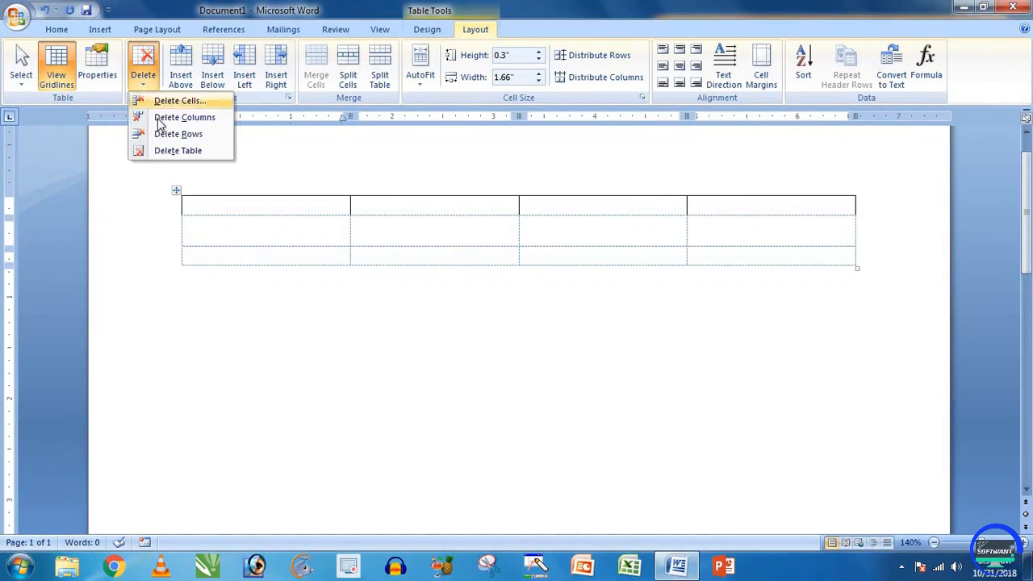
Step: Delete the table's entire second column
{"action": "left_click", "coordinate": [418, 219]}
{"action": "left_click_drag", "start_coordinate": [406, 207], "coordinate": [415, 250]}
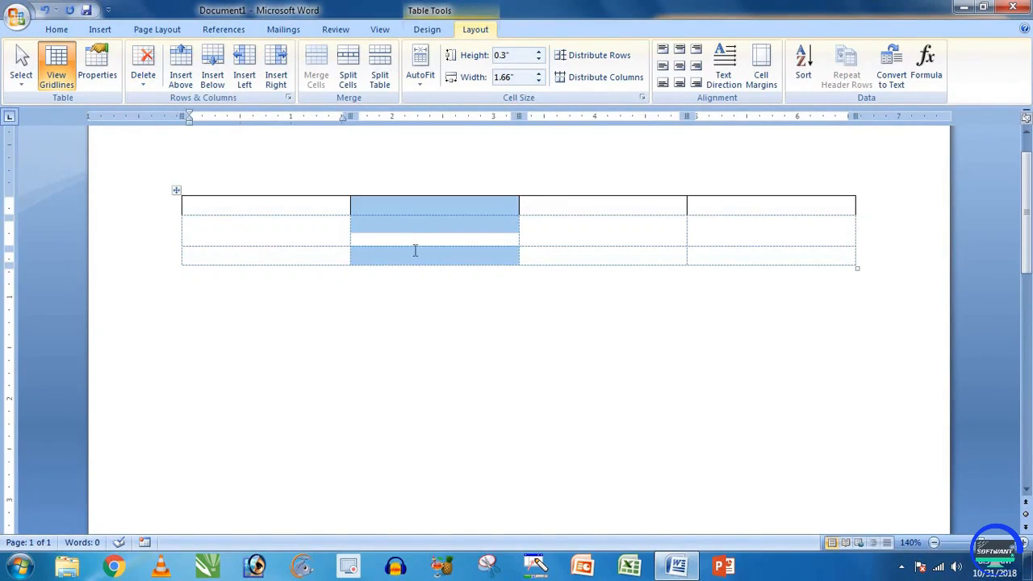
{"action": "left_click", "coordinate": [144, 76]}
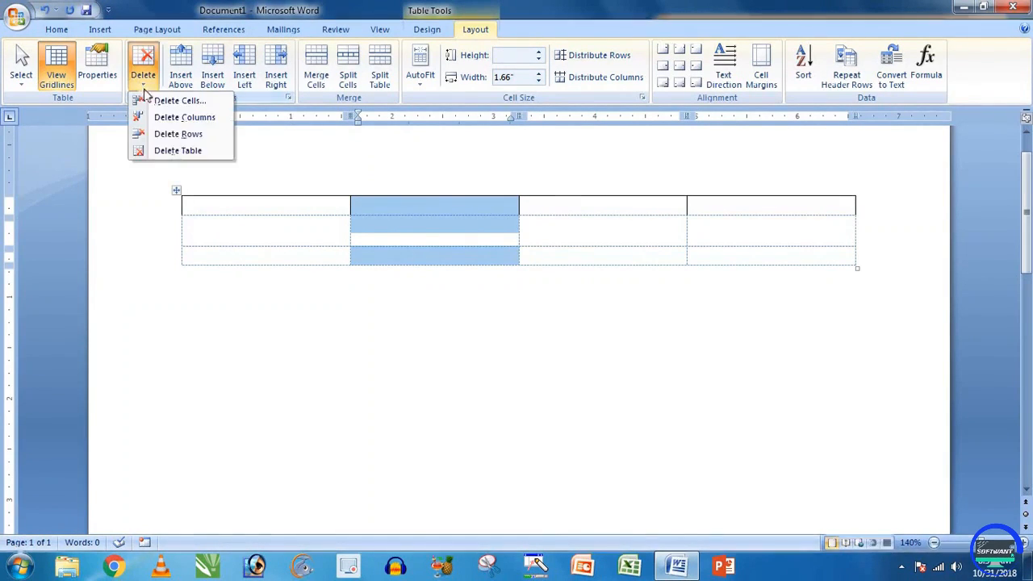
{"action": "left_click", "coordinate": [170, 121]}
Step: Open Table Properties on its Table tab for whole-table alignment and wrapping
{"action": "left_click", "coordinate": [550, 238]}
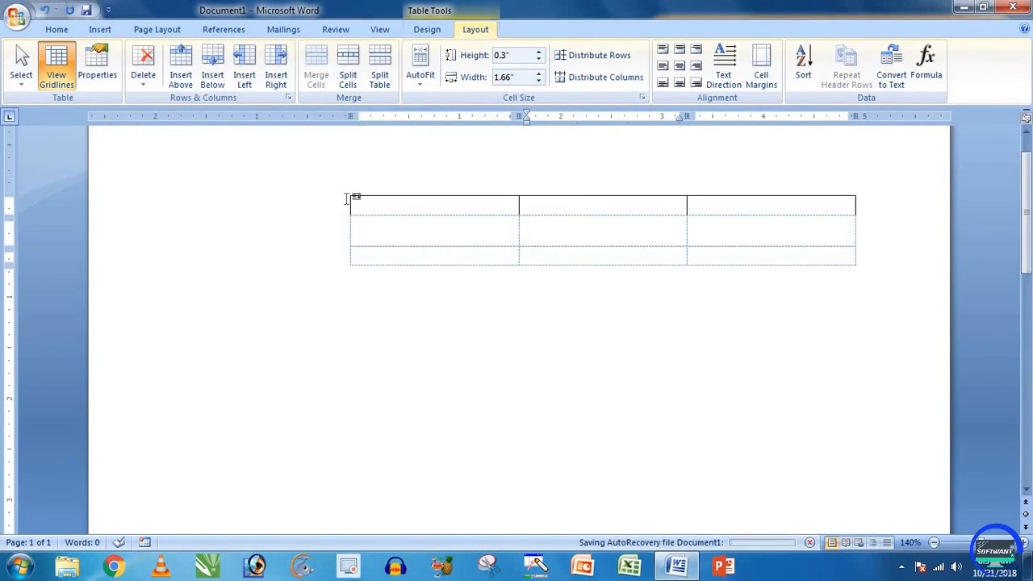
{"action": "left_click", "coordinate": [97, 65]}
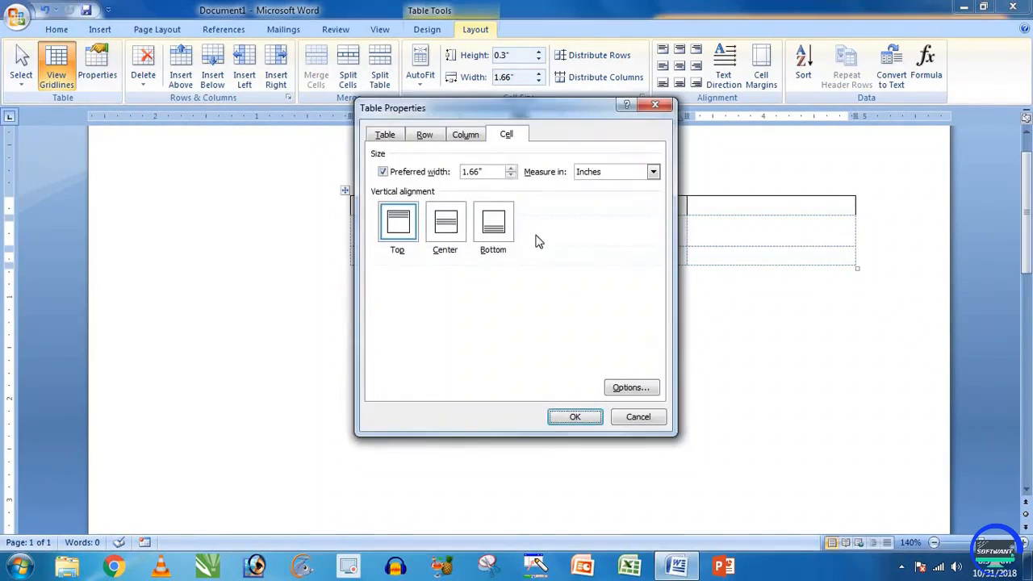
{"action": "left_click", "coordinate": [385, 134]}
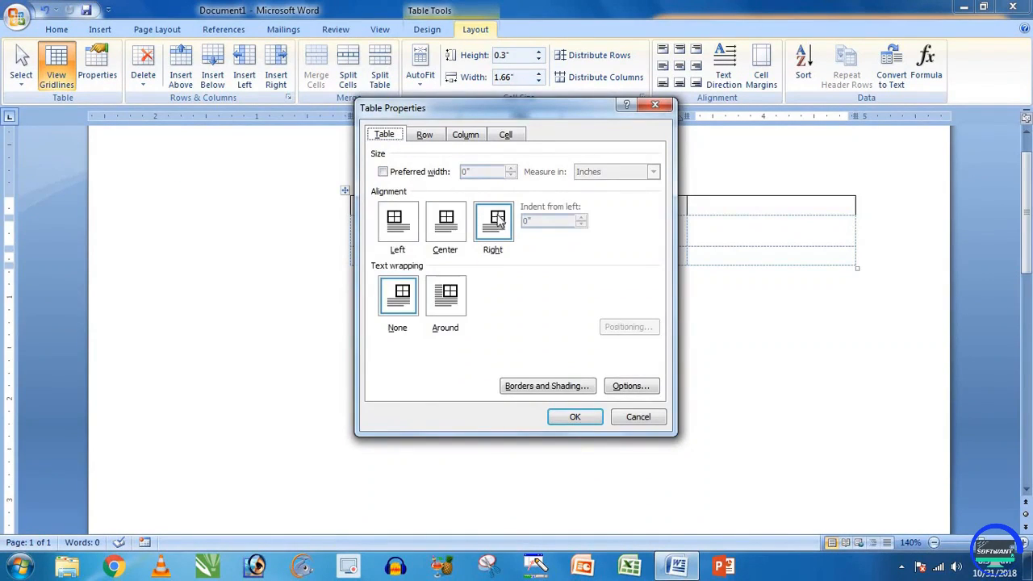
Step: Set the table's alignment to Left in Table Properties, then reopen and cancel the dialog
{"action": "left_click", "coordinate": [406, 230]}
{"action": "left_click", "coordinate": [575, 417]}
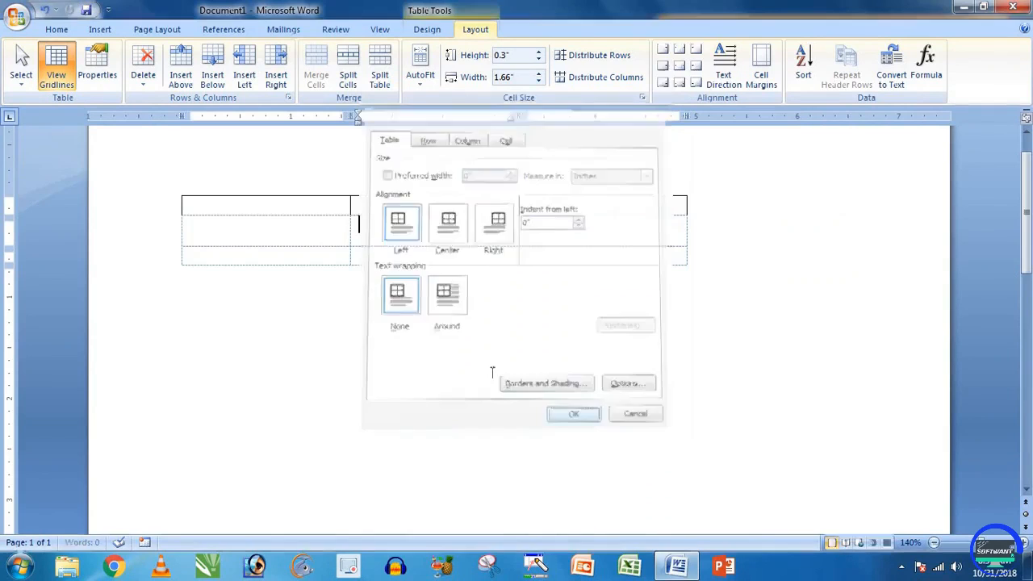
{"action": "left_click", "coordinate": [302, 224]}
{"action": "left_click", "coordinate": [98, 66]}
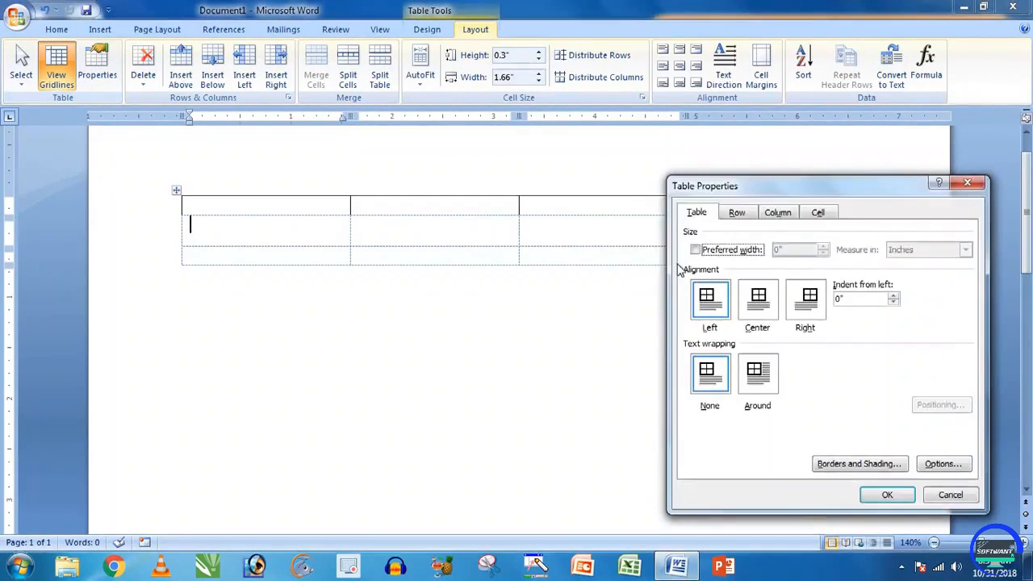
{"action": "left_click", "coordinate": [937, 495]}
{"action": "left_click", "coordinate": [410, 223]}
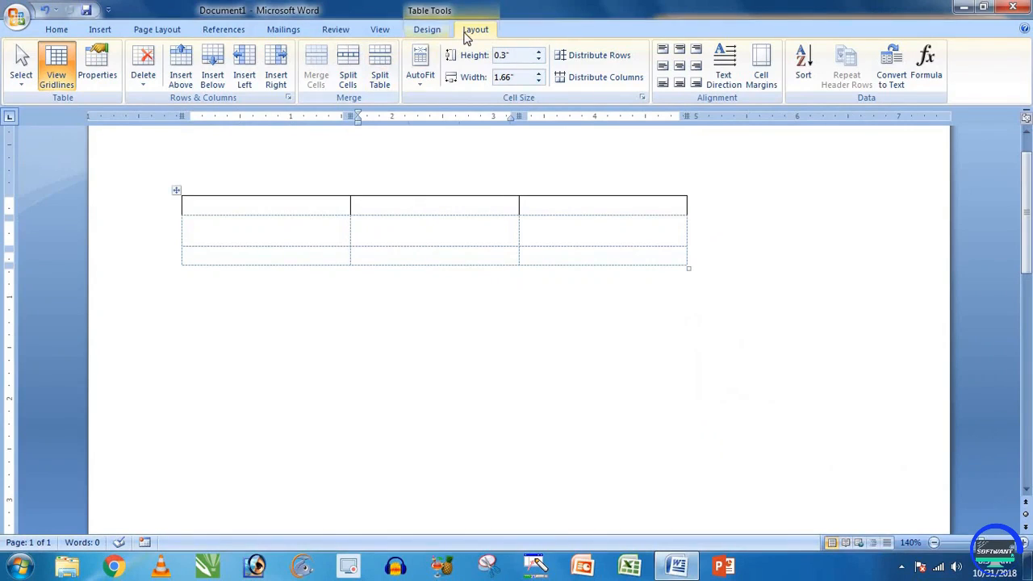
Step: Type gh into the middle column's rows 1 and 2 and gfh into row 3
{"action": "left_click", "coordinate": [143, 76]}
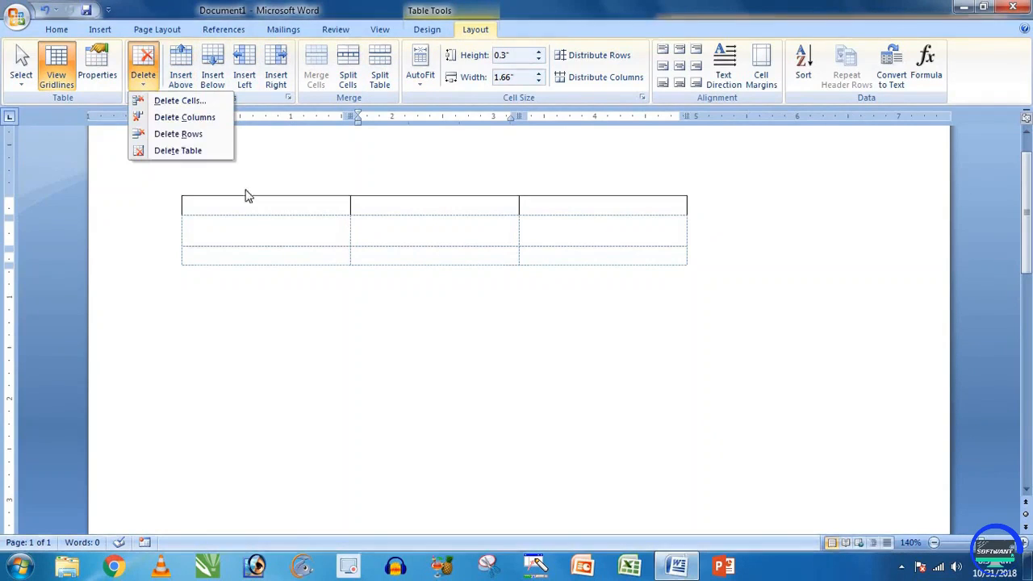
{"action": "left_click", "coordinate": [267, 229]}
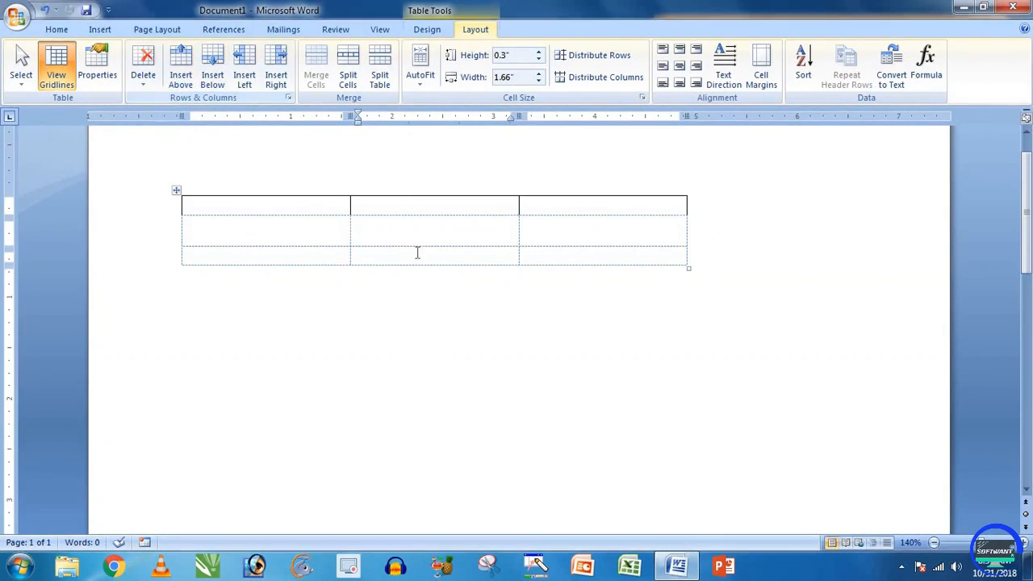
{"action": "type", "text": "gh"}
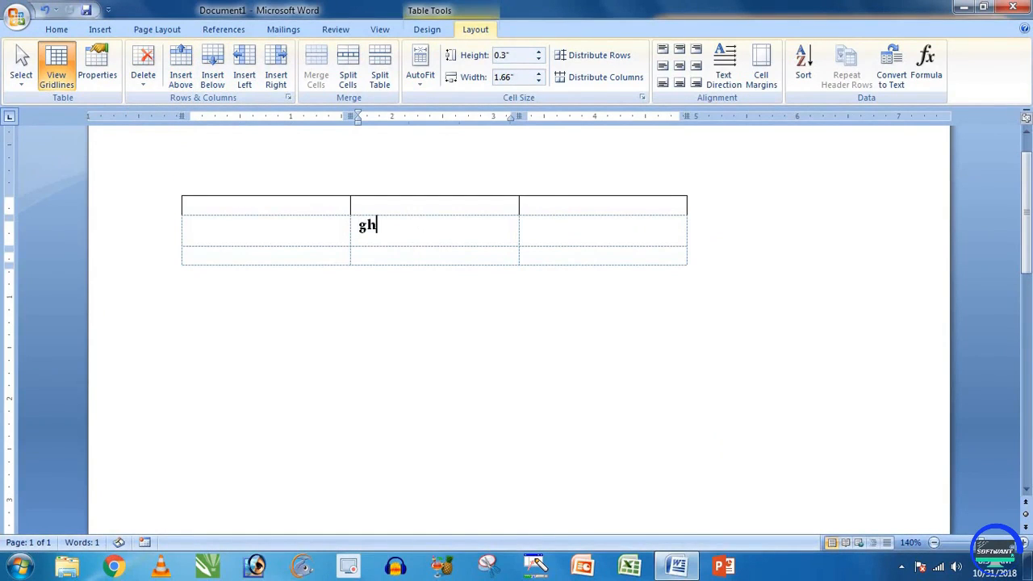
{"action": "left_click", "coordinate": [494, 252]}
{"action": "type", "text": "gfh"}
{"action": "left_click", "coordinate": [422, 206]}
{"action": "type", "text": "gh"}
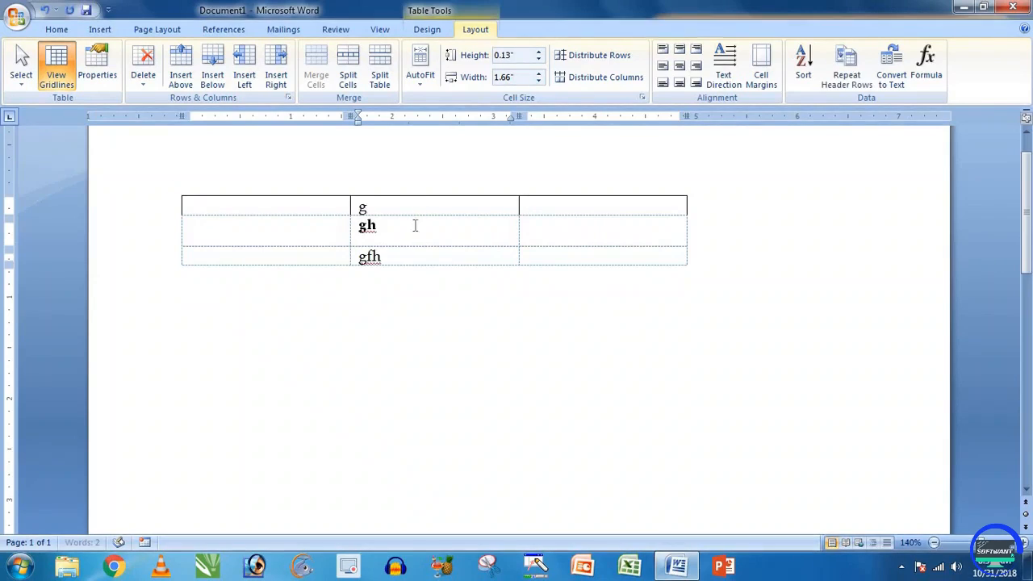
{"action": "left_click", "coordinate": [412, 231]}
{"action": "left_click_drag", "start_coordinate": [390, 234], "coordinate": [393, 249]}
{"action": "left_click", "coordinate": [393, 239]}
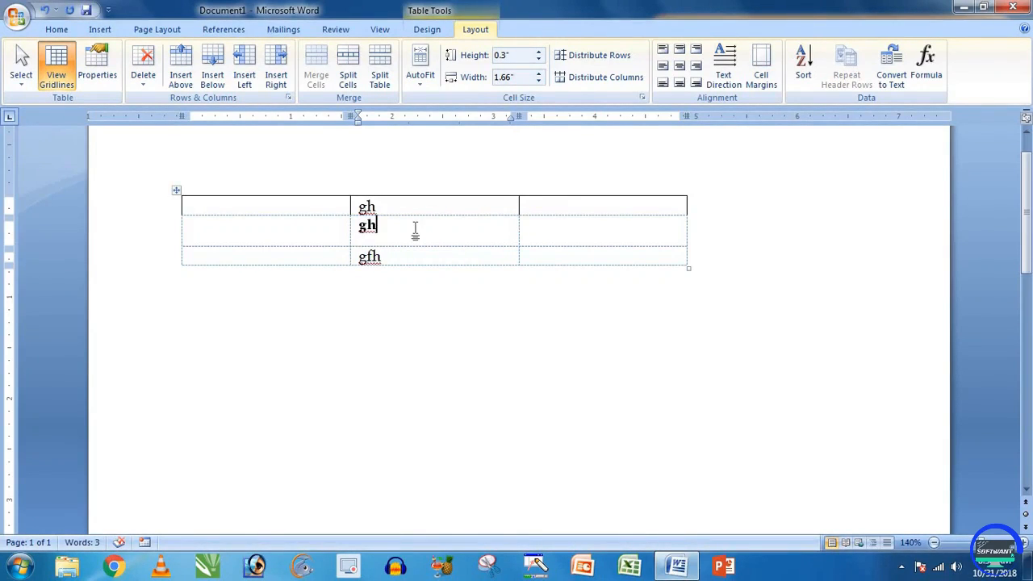
Step: Insert two empty rows below the table's second row
{"action": "left_click", "coordinate": [214, 81]}
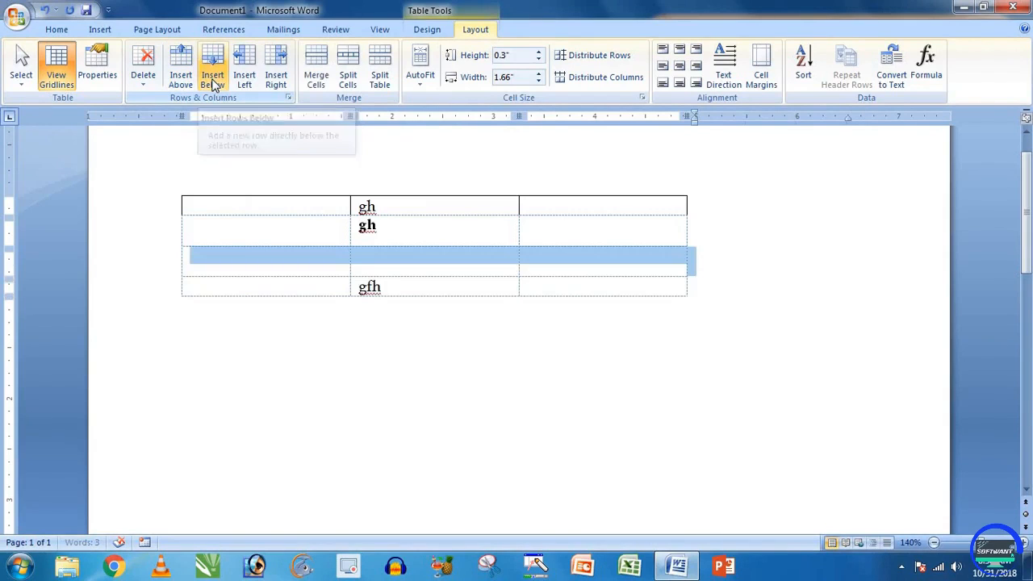
{"action": "left_click", "coordinate": [182, 80]}
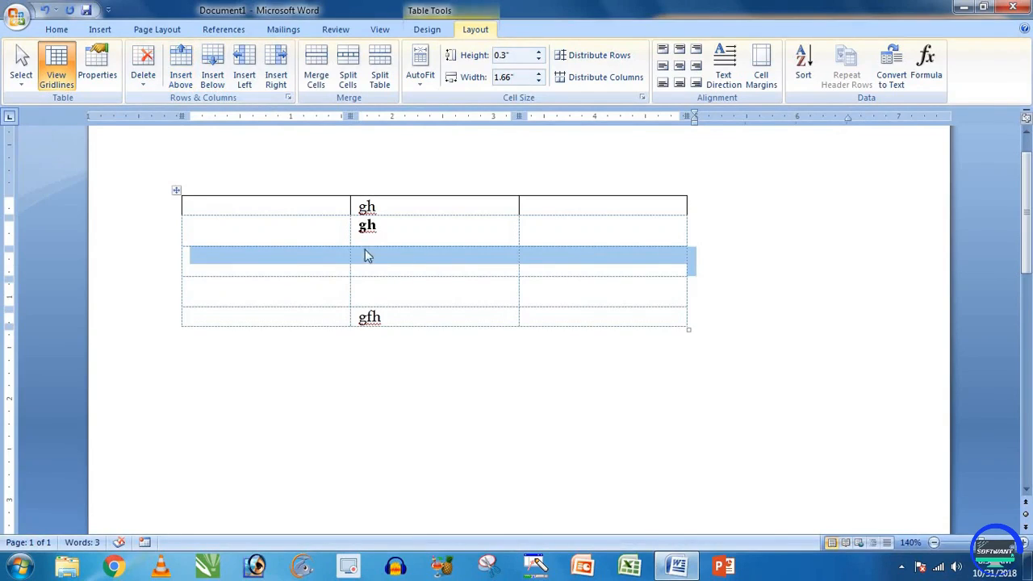
{"action": "left_click", "coordinate": [388, 267]}
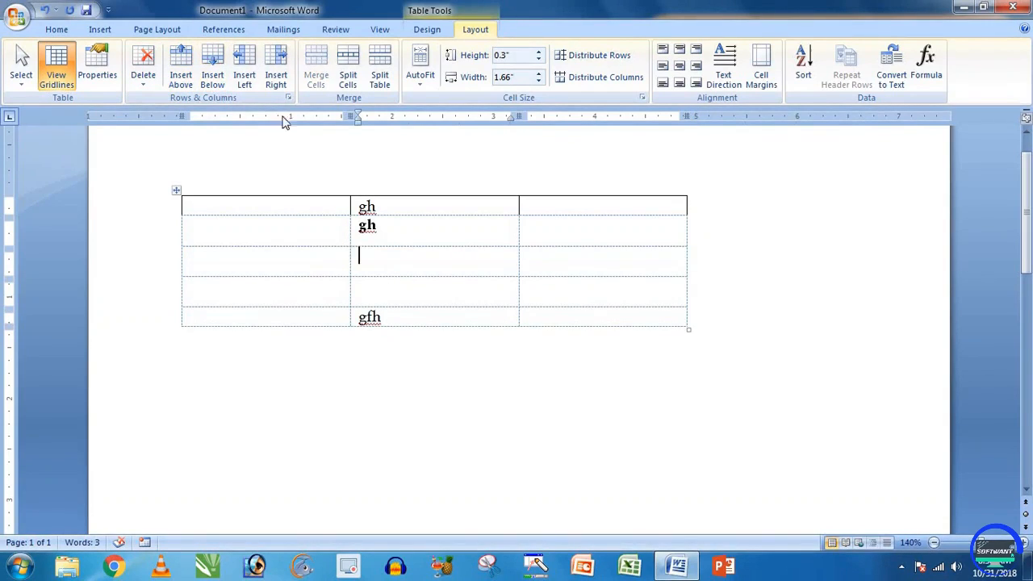
Step: Insert two empty columns left of the gh/gfh column, making the table five by five
{"action": "left_click", "coordinate": [249, 83]}
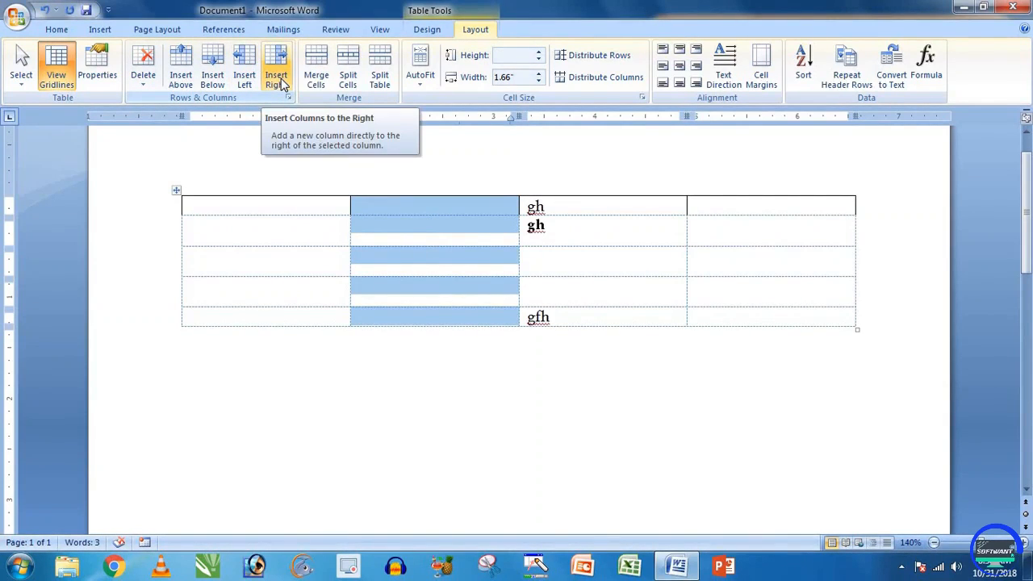
{"action": "left_click", "coordinate": [278, 80]}
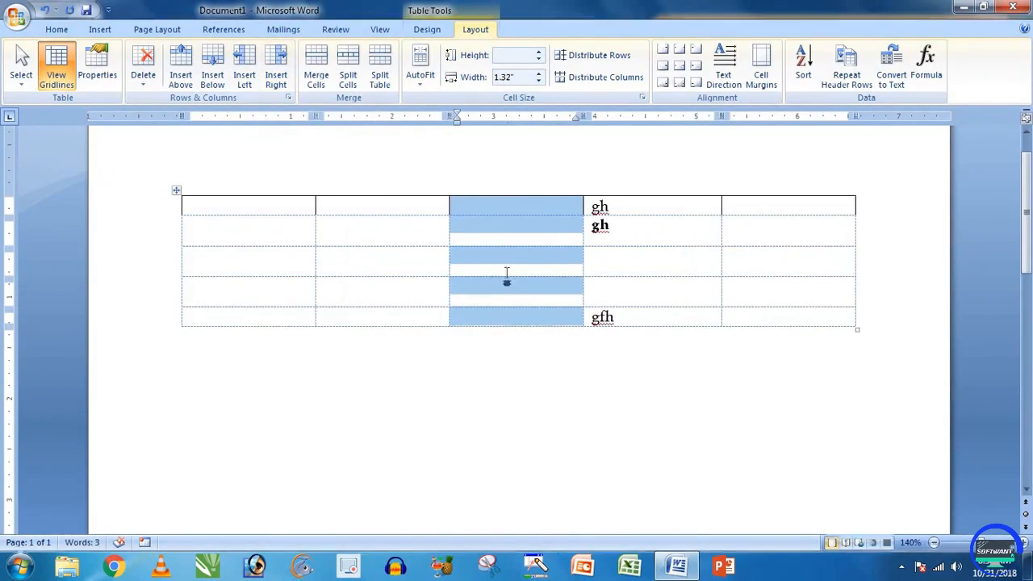
{"action": "left_click", "coordinate": [408, 238]}
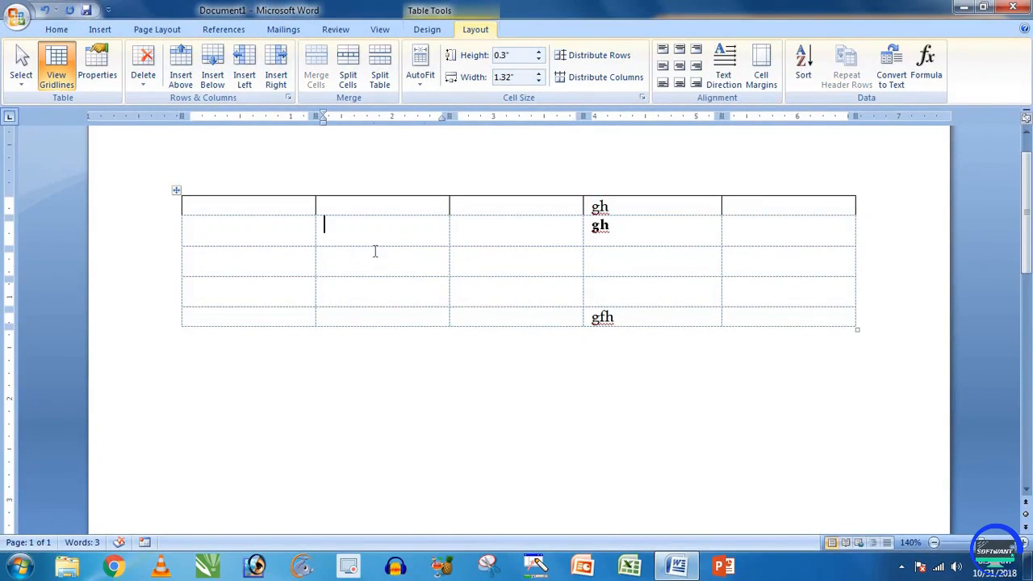
{"action": "left_click", "coordinate": [376, 254]}
{"action": "left_click", "coordinate": [521, 228]}
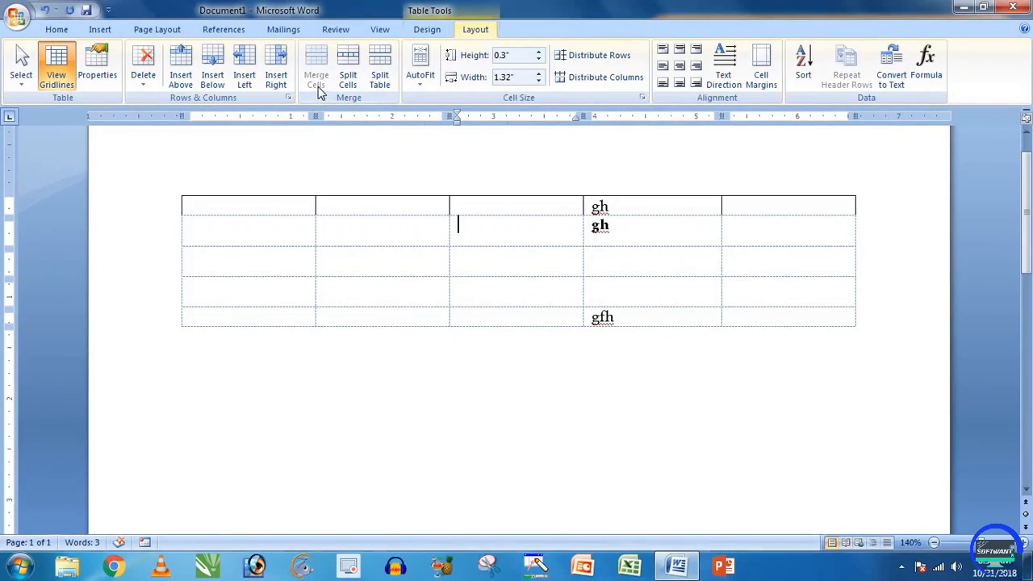
{"action": "left_click", "coordinate": [349, 227]}
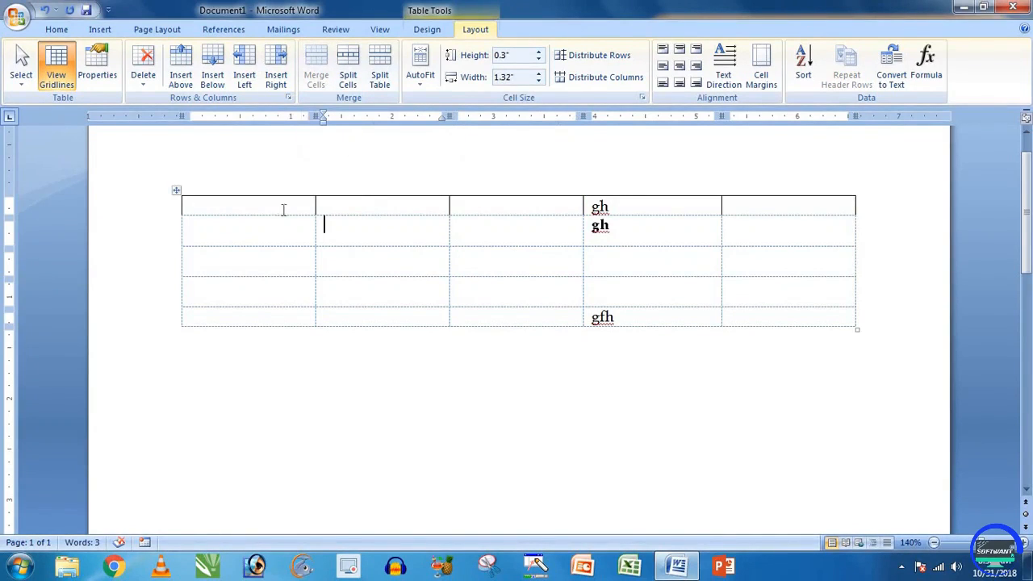
{"action": "left_click_drag", "start_coordinate": [355, 226], "coordinate": [450, 347]}
{"action": "left_click", "coordinate": [451, 347]}
Step: Clear the document and insert a new 4-column, 5-row table
{"action": "key", "text": "ctrl+a"}
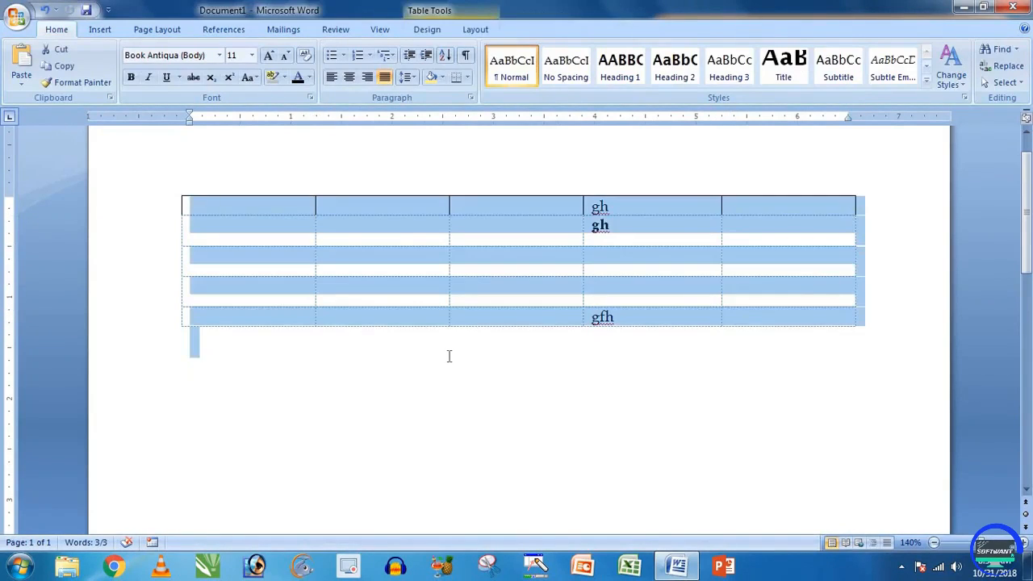
{"action": "key", "text": "Delete"}
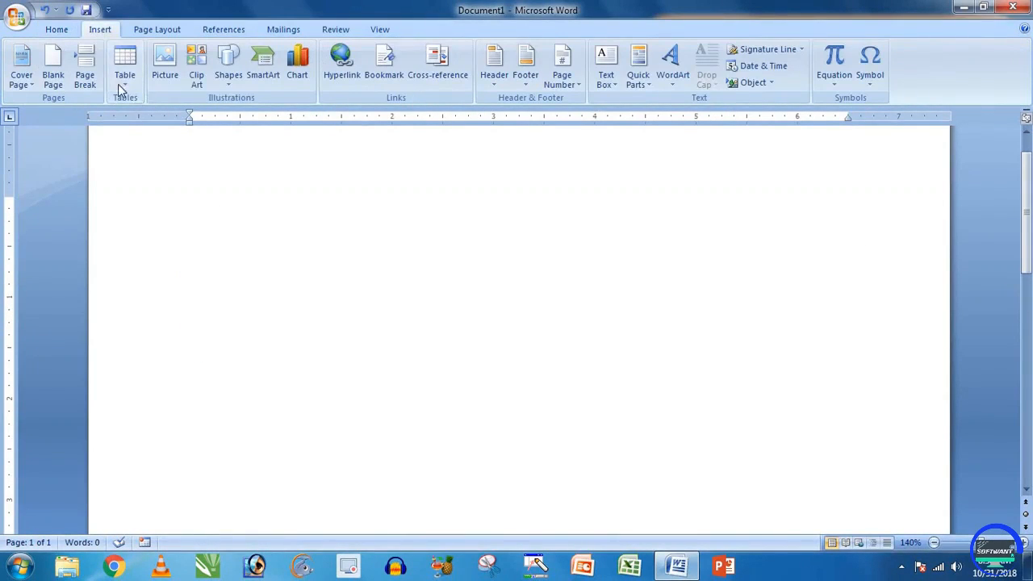
{"action": "left_click", "coordinate": [119, 81]}
{"action": "left_click", "coordinate": [164, 186]}
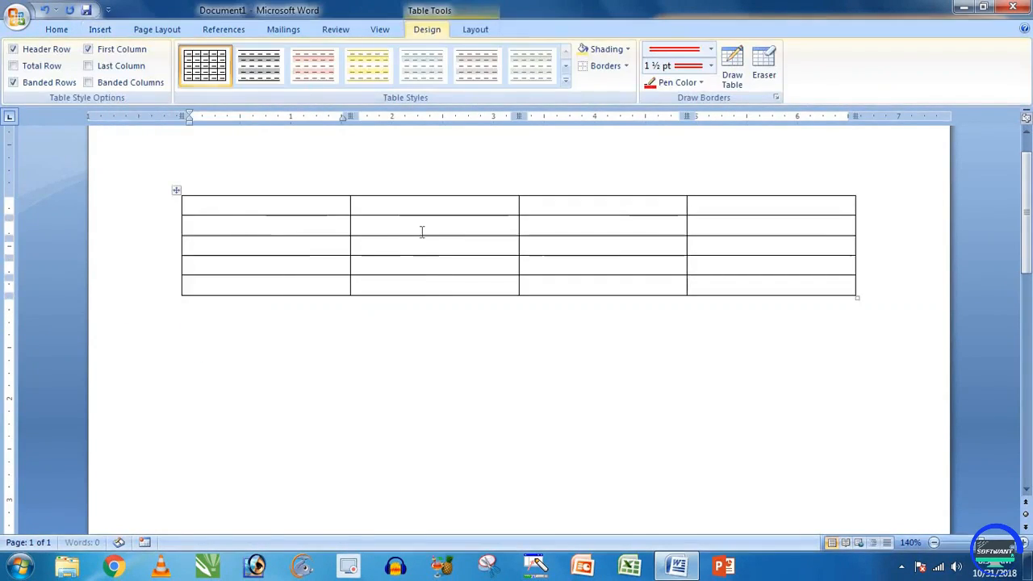
{"action": "left_click", "coordinate": [422, 232]}
{"action": "left_click", "coordinate": [462, 33]}
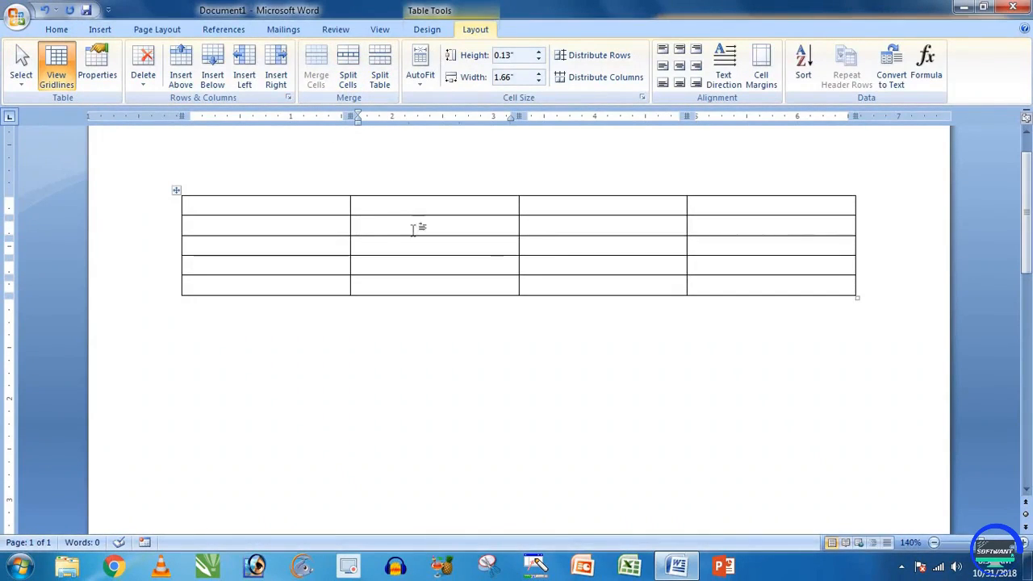
Step: Select the cells in rows 1–2 of columns 2 and 3
{"action": "left_click_drag", "start_coordinate": [468, 208], "coordinate": [518, 238]}
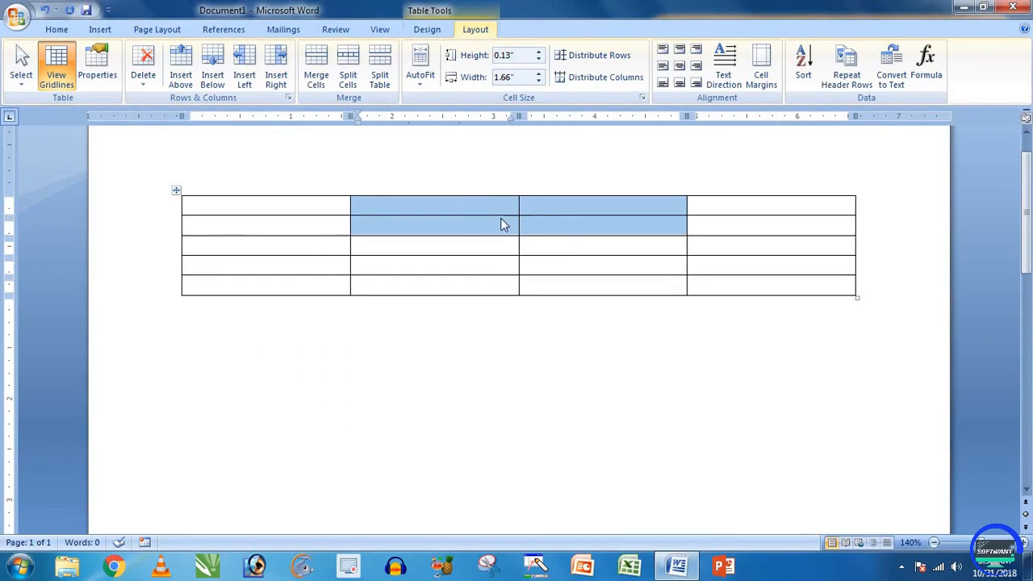
{"action": "left_click", "coordinate": [491, 223]}
{"action": "left_click_drag", "start_coordinate": [488, 207], "coordinate": [565, 228]}
{"action": "left_click", "coordinate": [476, 211]}
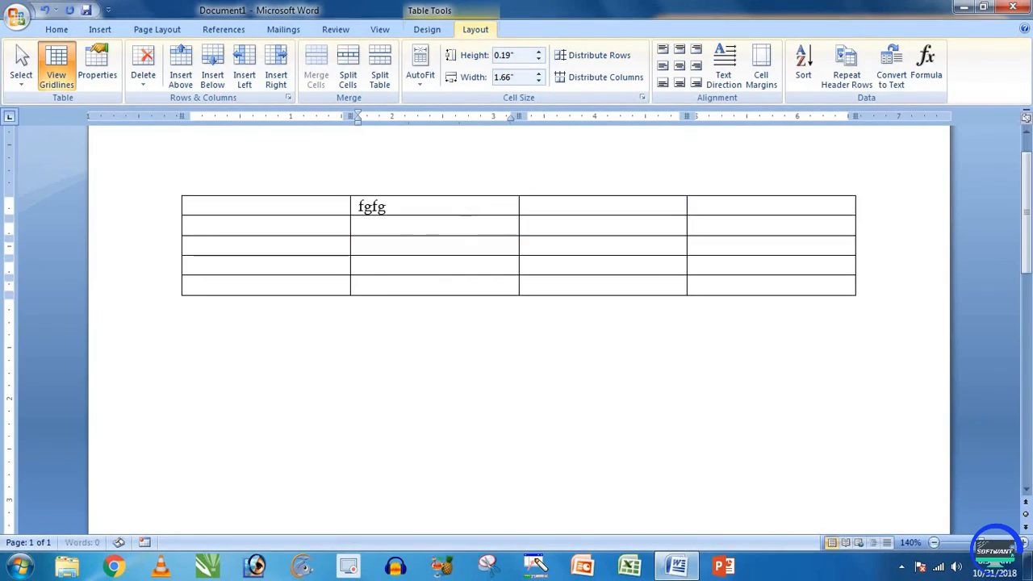
Step: Enlarge the test word fgfg to 20 pt, shrink it back, then delete it
{"action": "double_click", "coordinate": [380, 208]}
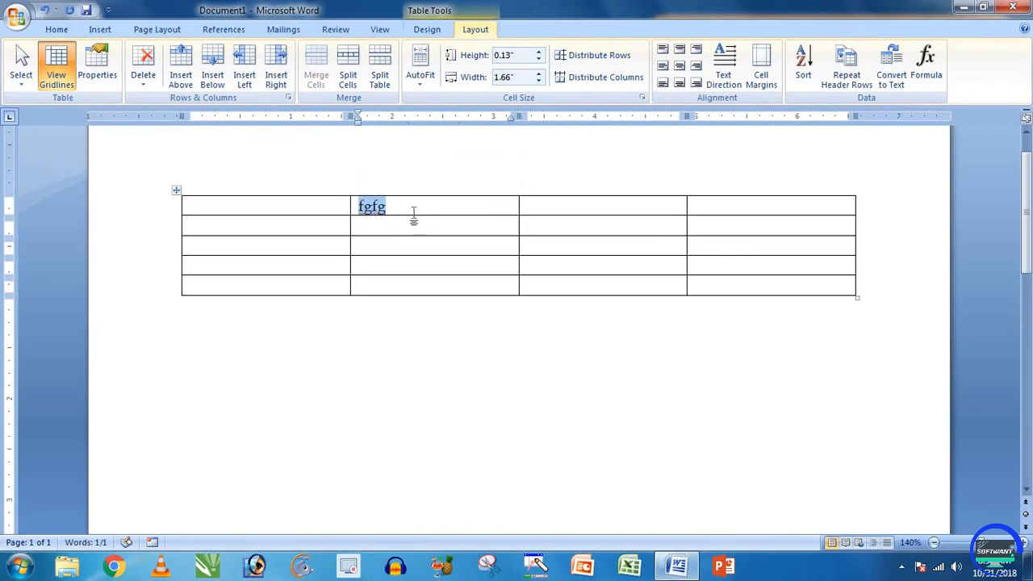
{"action": "left_click", "coordinate": [57, 29]}
{"action": "left_click", "coordinate": [269, 55]}
{"action": "left_click", "coordinate": [269, 55]}
{"action": "left_click", "coordinate": [269, 55]}
{"action": "left_click", "coordinate": [269, 55]}
{"action": "left_click", "coordinate": [269, 55]}
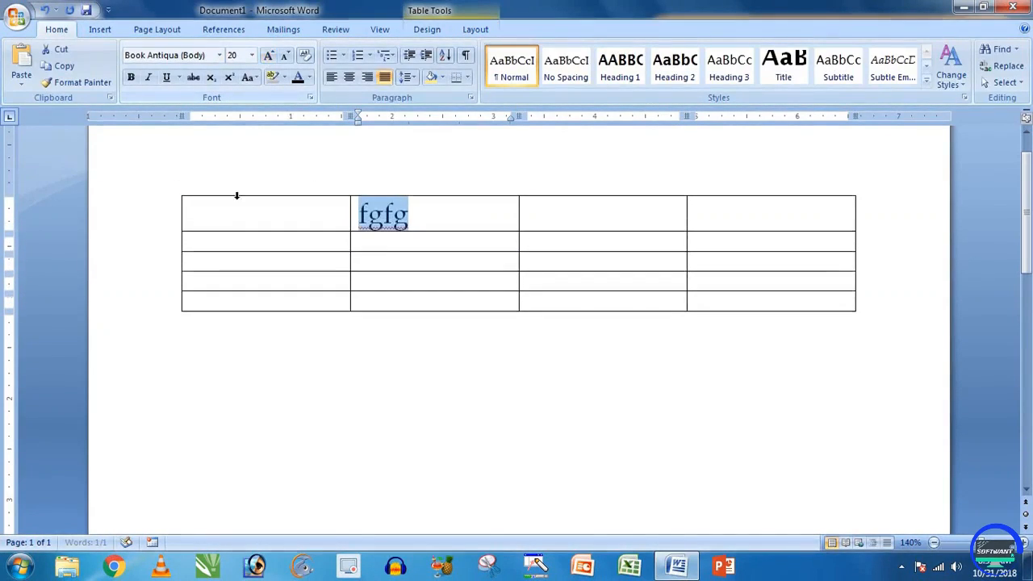
{"action": "key", "text": "ctrl+shift+comma"}
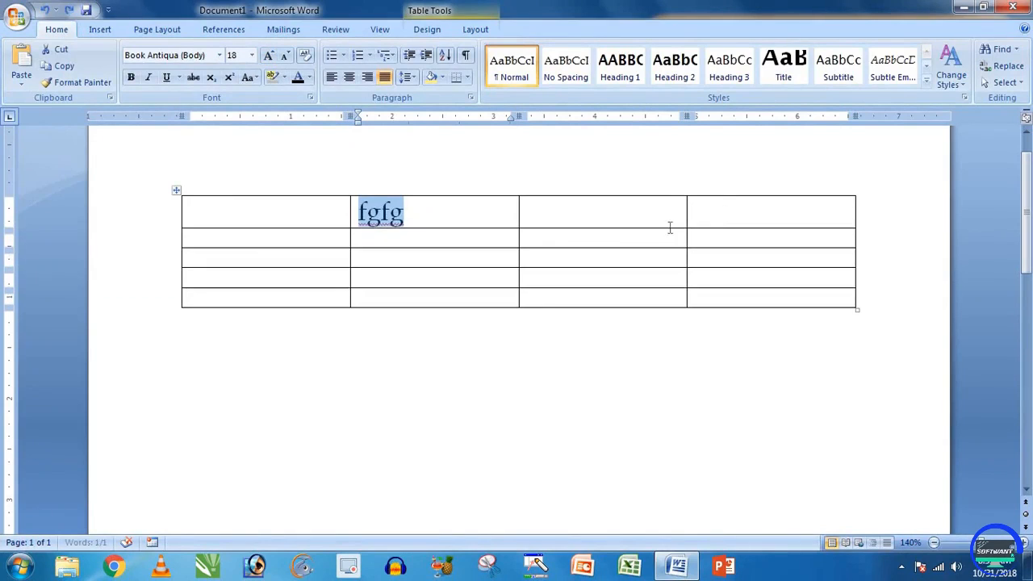
{"action": "key", "text": "ctrl+shift+comma"}
{"action": "key", "text": "ctrl+shift+comma"}
{"action": "key", "text": "ctrl+shift+comma"}
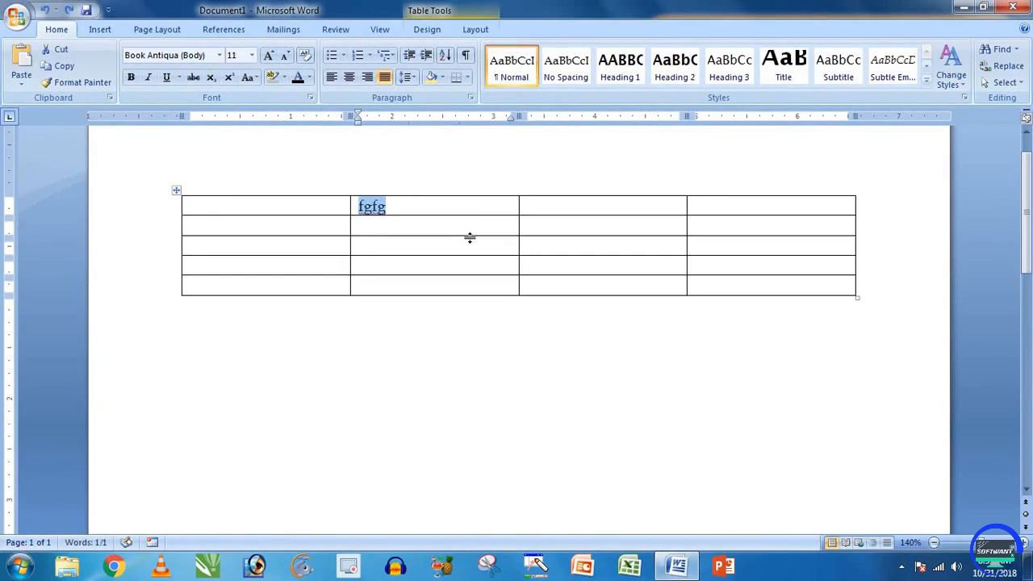
{"action": "key", "text": "Delete"}
{"action": "left_click_drag", "start_coordinate": [480, 210], "coordinate": [548, 222]}
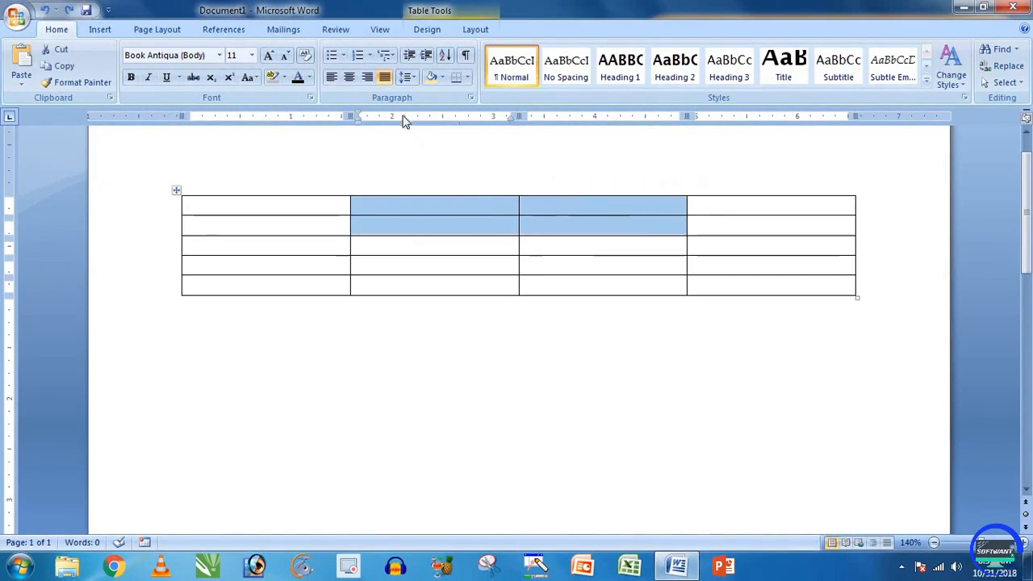
Step: Merge row 1's cells in columns 2 and 3 into one cell
{"action": "left_click", "coordinate": [475, 29]}
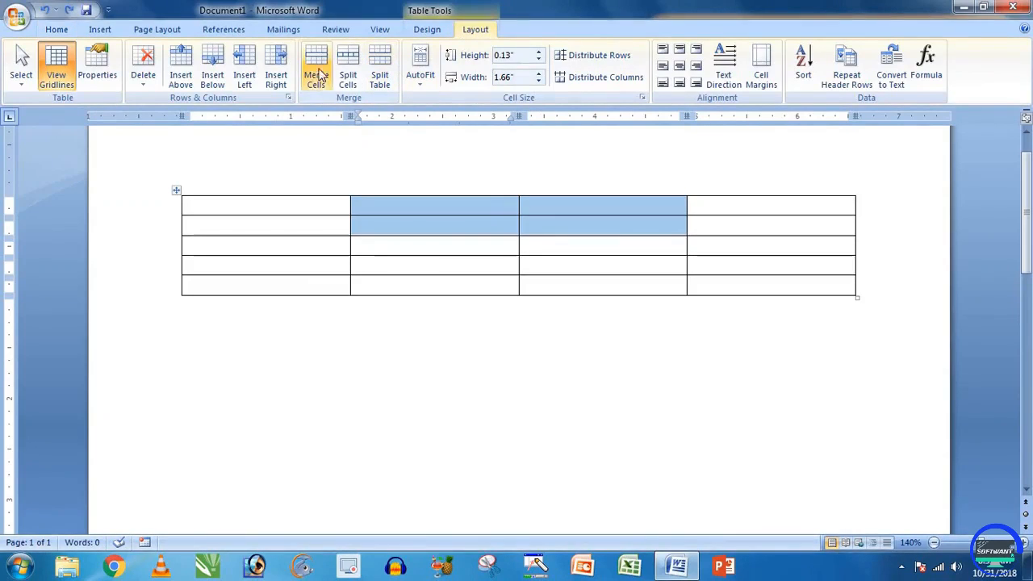
{"action": "left_click", "coordinate": [422, 226]}
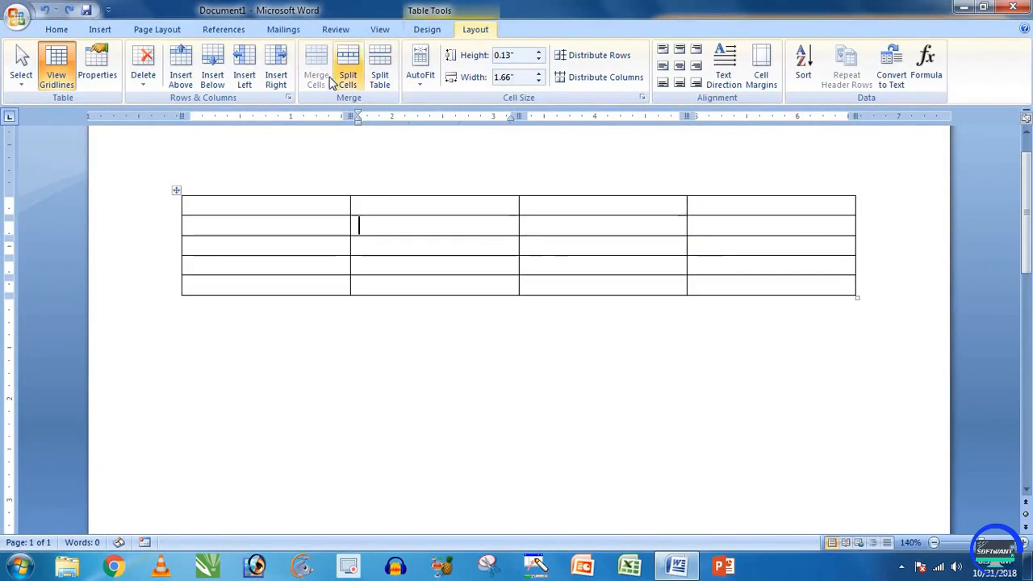
{"action": "left_click_drag", "start_coordinate": [518, 226], "coordinate": [528, 231]}
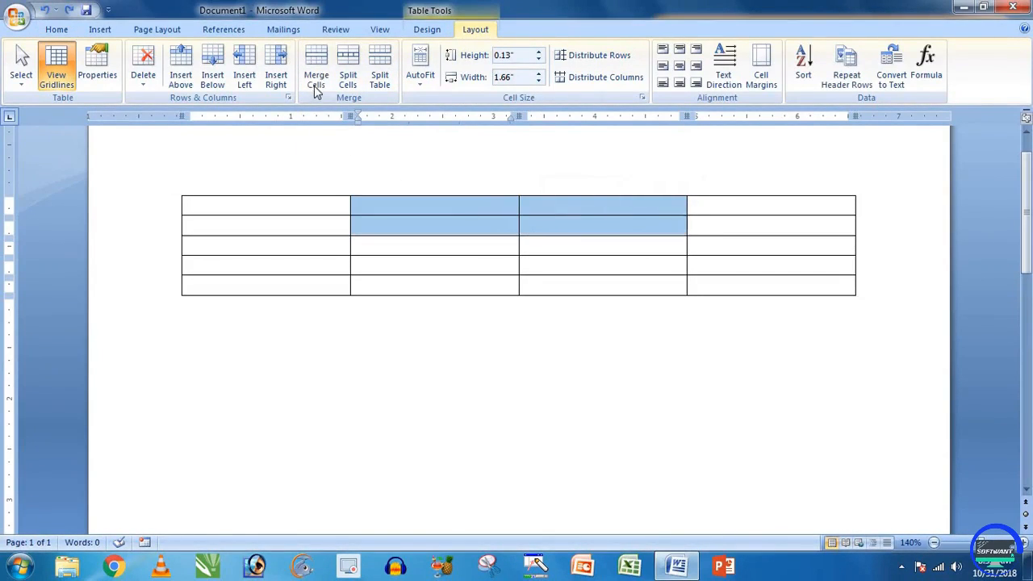
{"action": "left_click", "coordinate": [315, 81]}
Step: Type upciss in the merged cell and grow it to 18 pt
{"action": "left_click", "coordinate": [441, 223]}
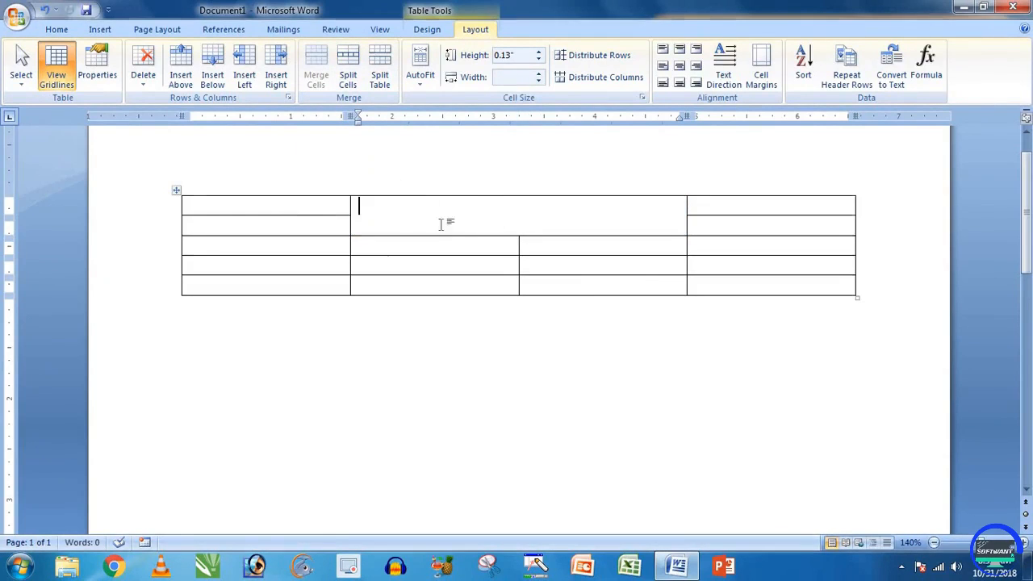
{"action": "type", "text": "upci"}
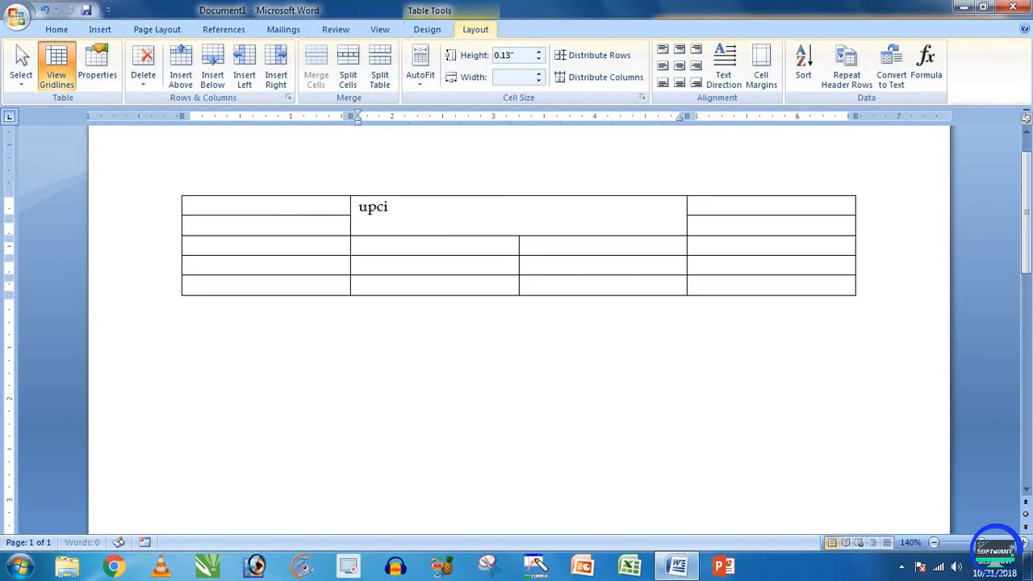
{"action": "type", "text": "ss"}
{"action": "left_click_drag", "start_coordinate": [477, 215], "coordinate": [361, 202]}
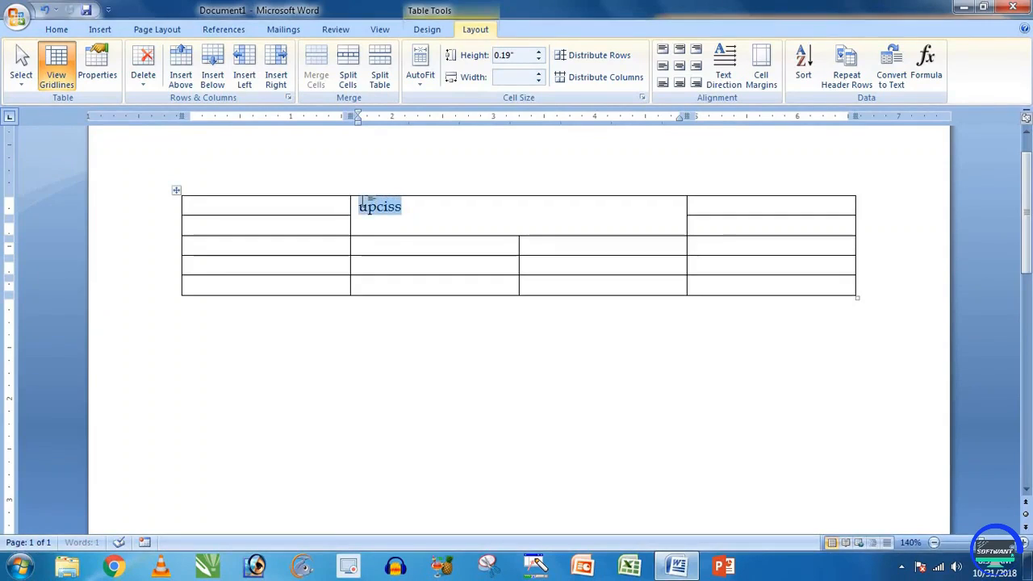
{"action": "left_click", "coordinate": [153, 29]}
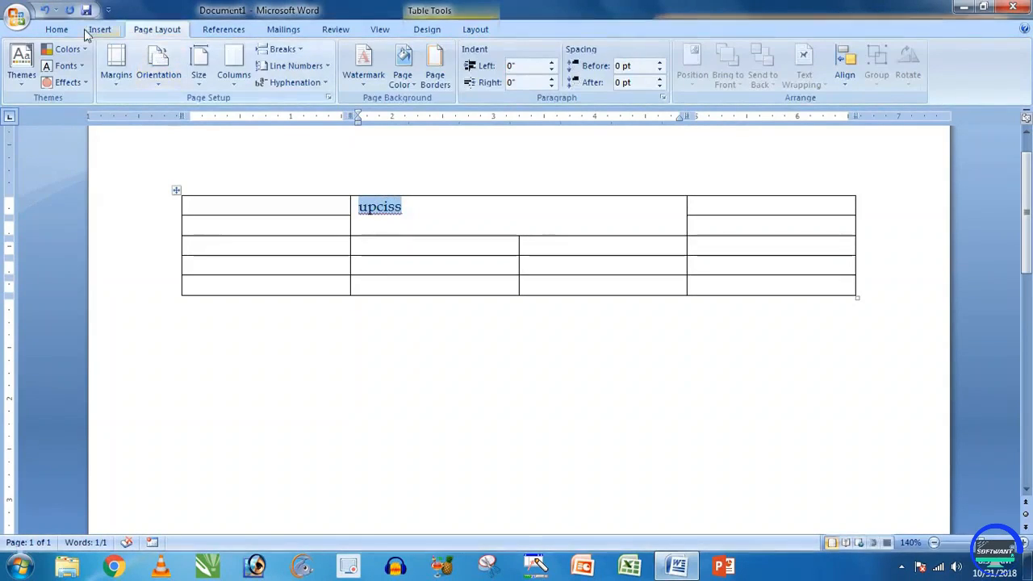
{"action": "left_click", "coordinate": [57, 30]}
{"action": "left_click", "coordinate": [268, 56]}
{"action": "left_click", "coordinate": [268, 57]}
{"action": "left_click", "coordinate": [269, 56]}
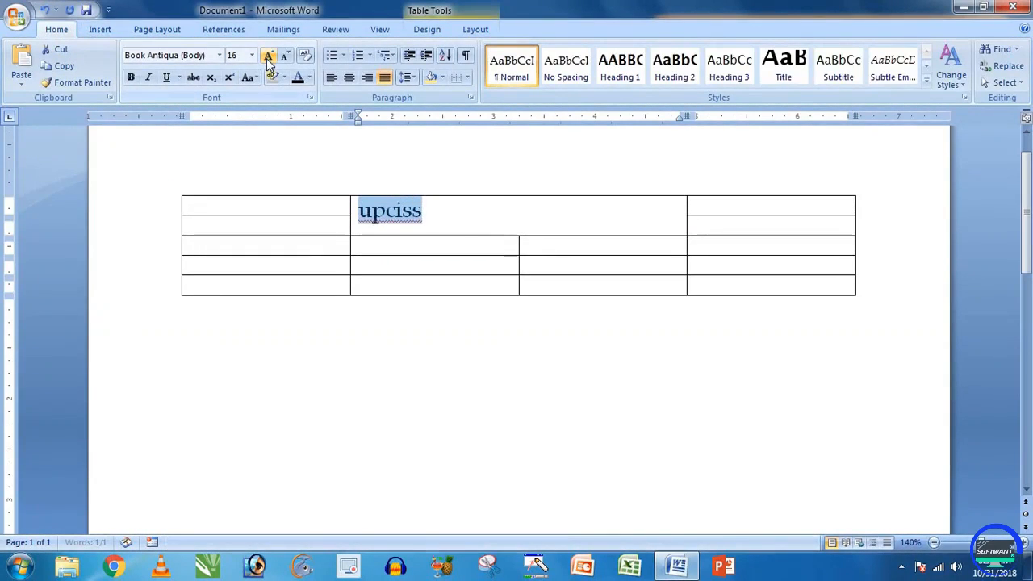
Step: Center upciss in its cell and retype it in capitals
{"action": "left_click", "coordinate": [350, 78]}
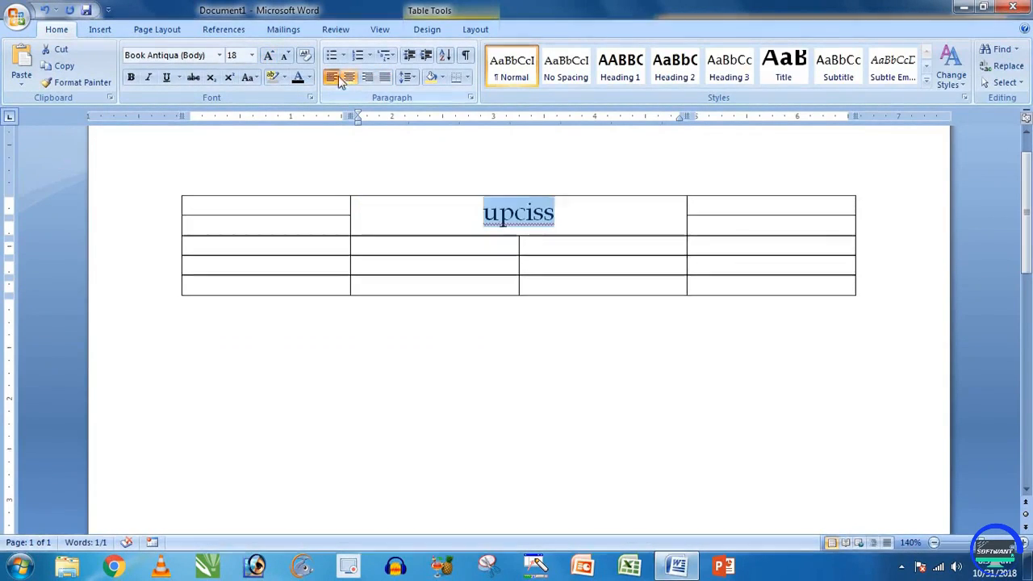
{"action": "left_click", "coordinate": [332, 77]}
{"action": "left_click", "coordinate": [367, 77]}
{"action": "left_click", "coordinate": [349, 76]}
{"action": "left_click", "coordinate": [557, 219]}
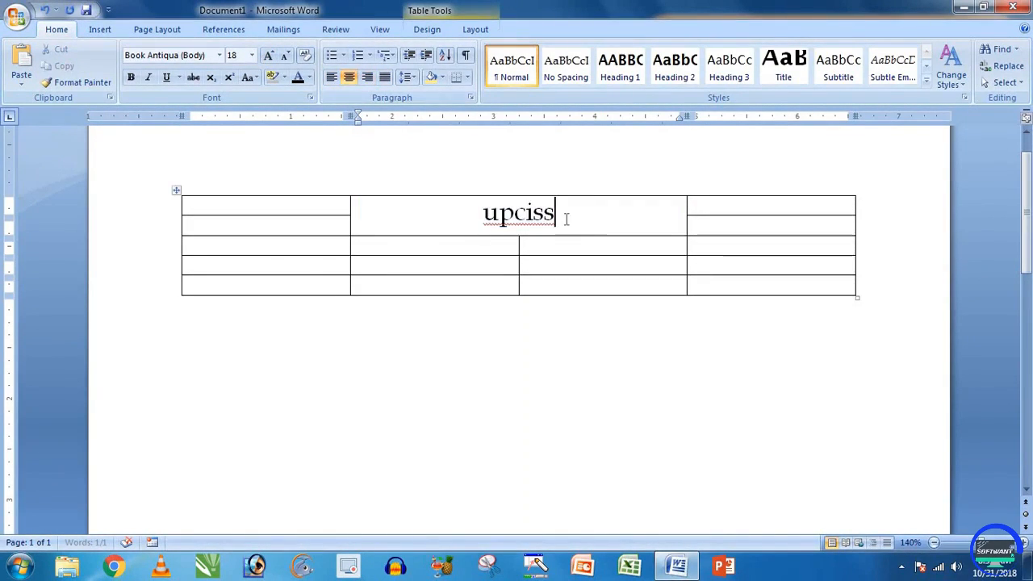
{"action": "left_click_drag", "start_coordinate": [557, 217], "coordinate": [485, 219]}
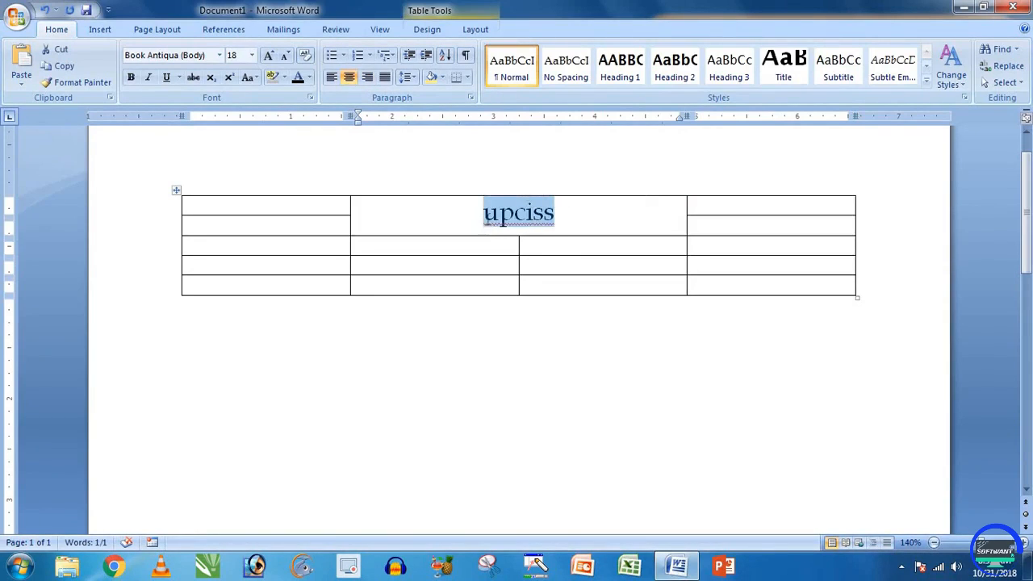
{"action": "type", "text": "UPCISS"}
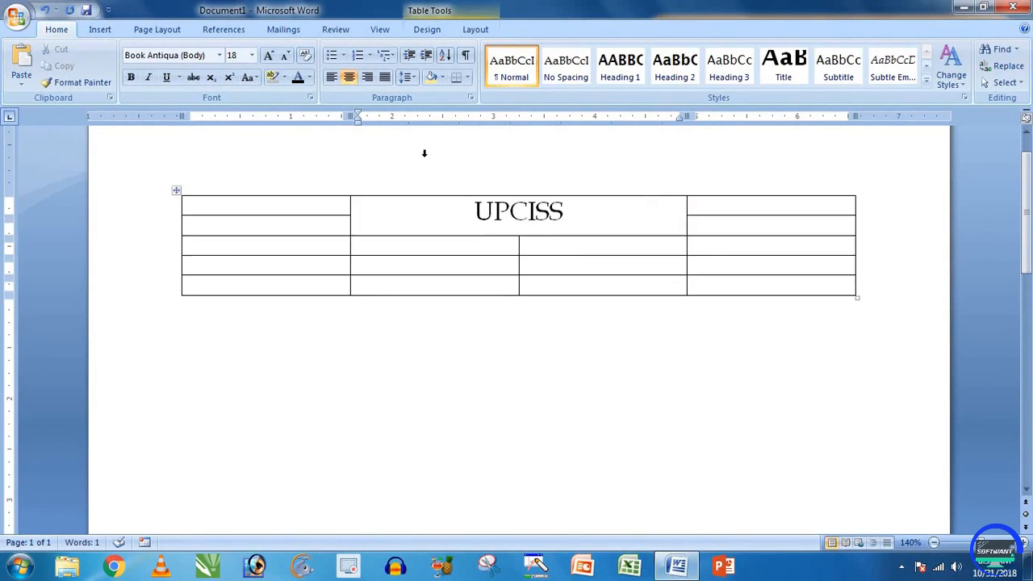
Step: Split row 4's first cell into 3 columns and 1 row
{"action": "left_click", "coordinate": [475, 30]}
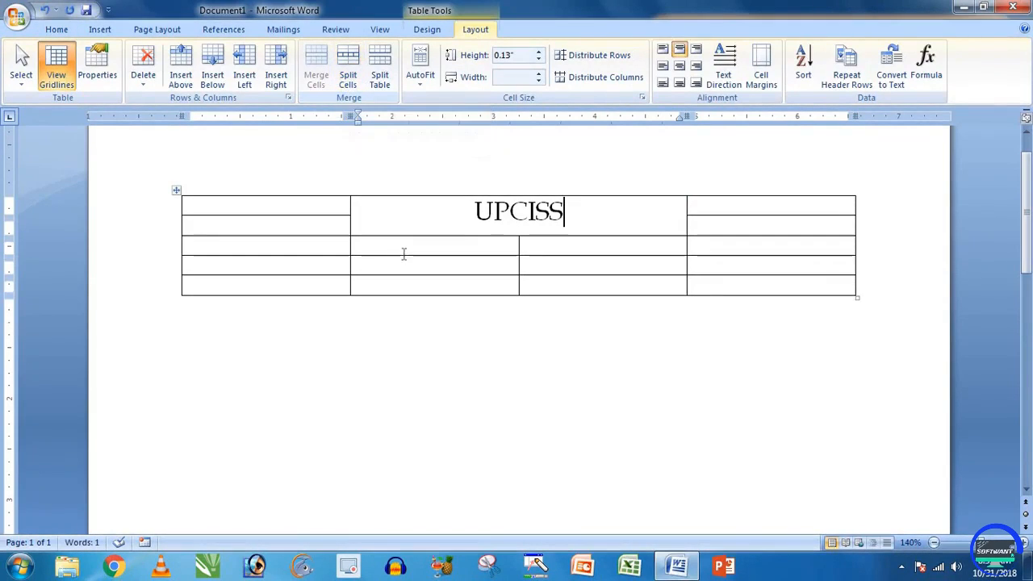
{"action": "left_click", "coordinate": [320, 266]}
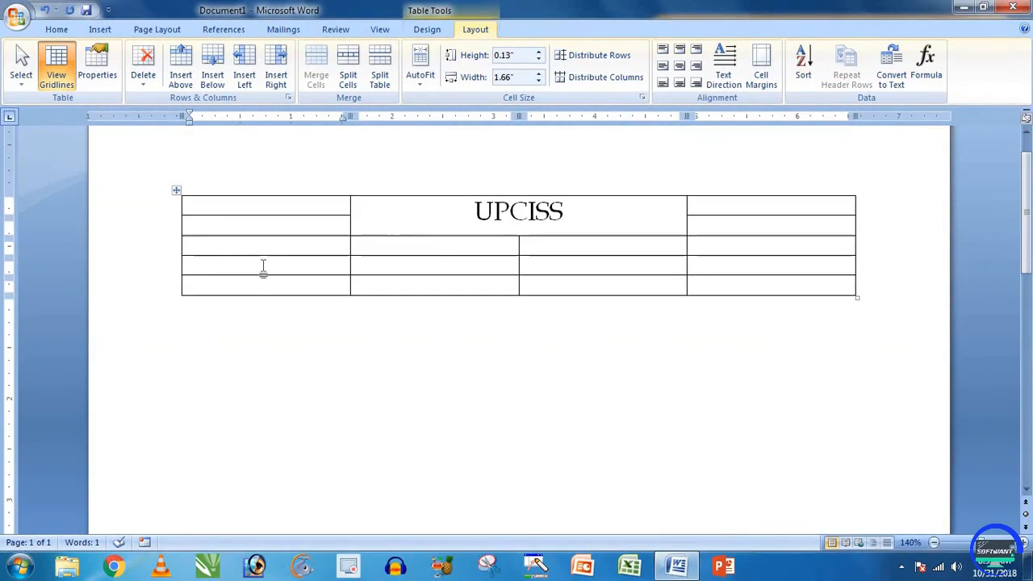
{"action": "left_click", "coordinate": [348, 80]}
{"action": "left_click_drag", "start_coordinate": [482, 226], "coordinate": [463, 207]}
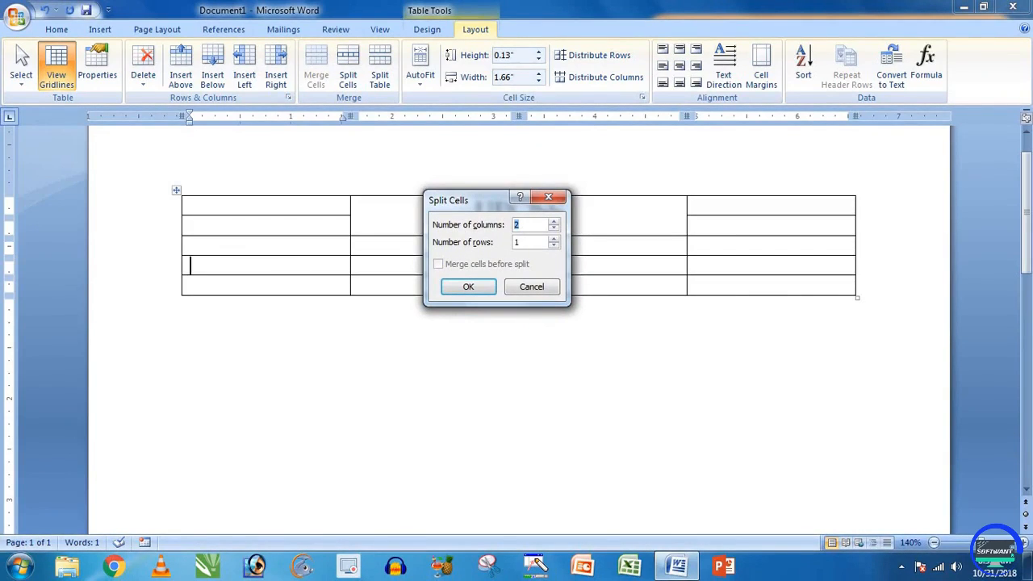
{"action": "left_click", "coordinate": [476, 289]}
{"action": "left_click", "coordinate": [216, 263]}
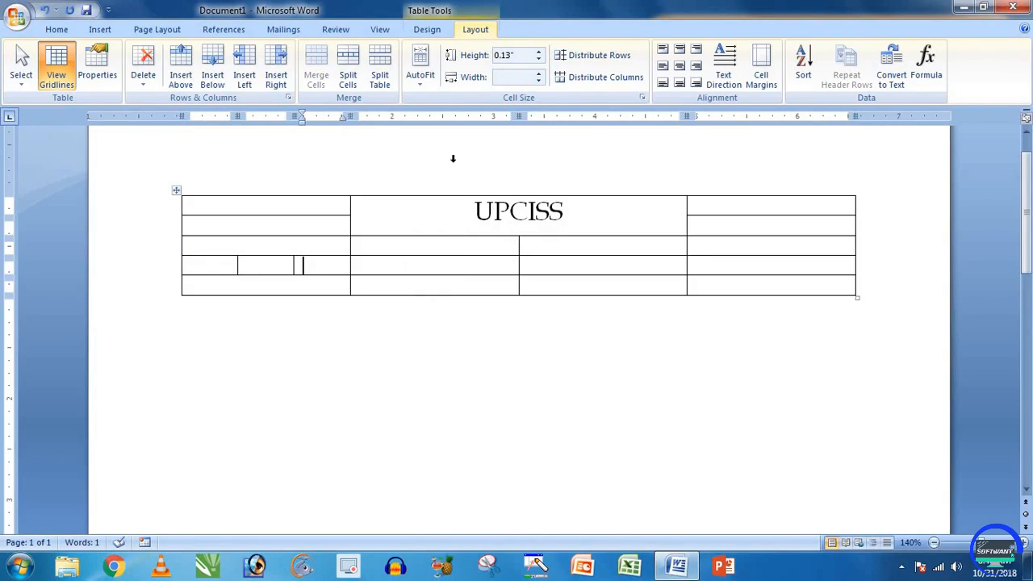
{"action": "left_click", "coordinate": [400, 245]}
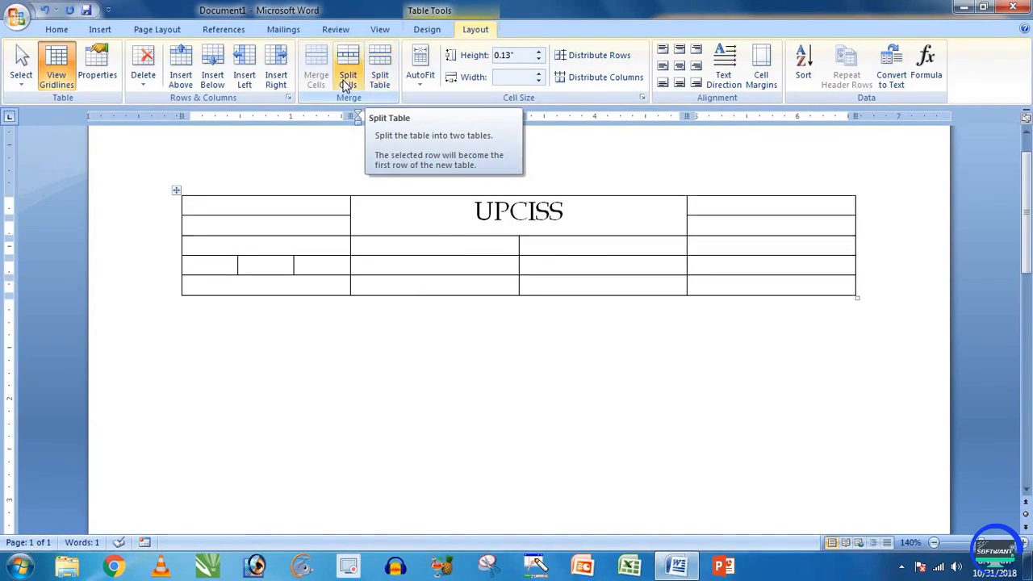
{"action": "left_click", "coordinate": [380, 78]}
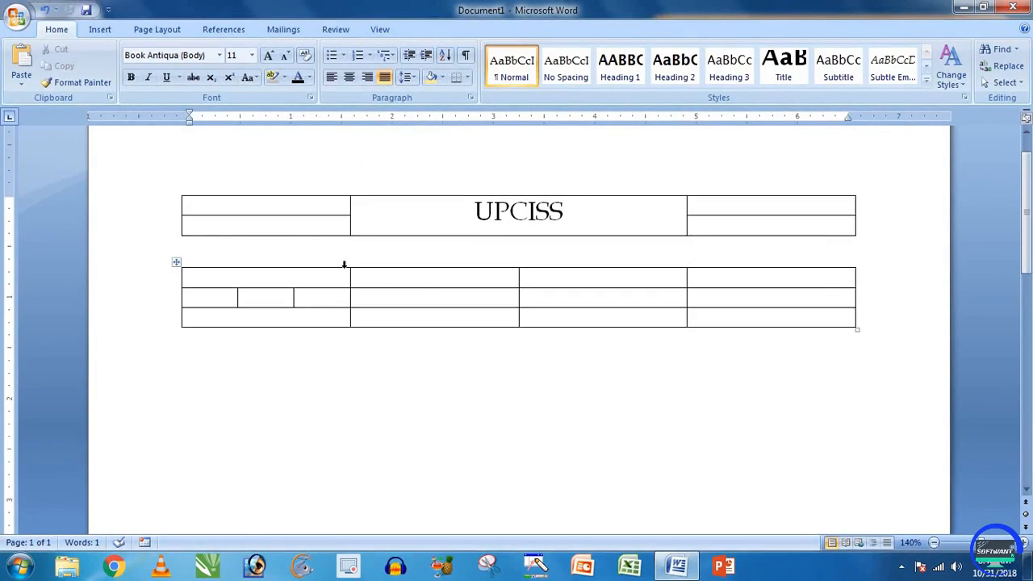
{"action": "key", "text": "Delete"}
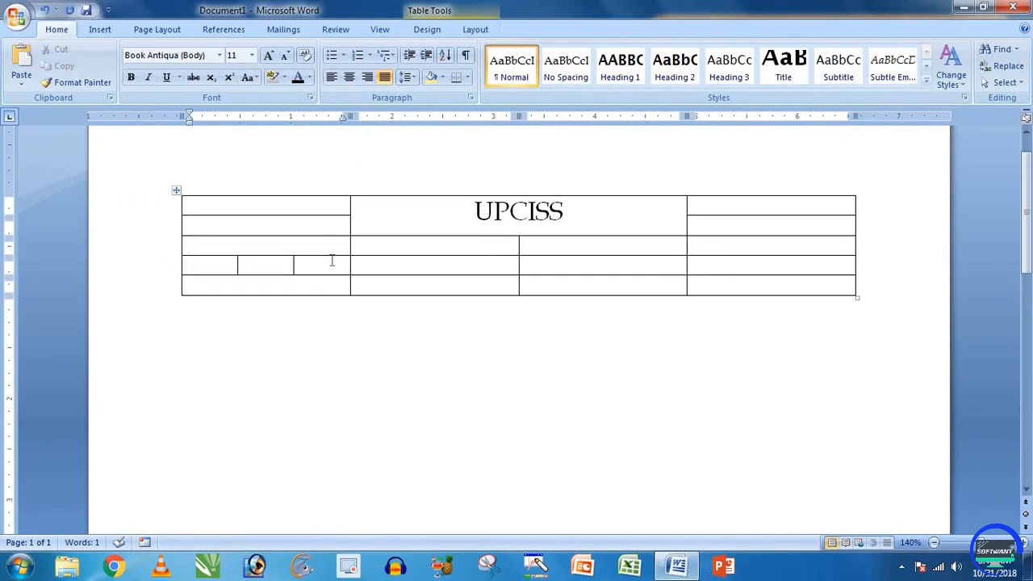
{"action": "left_click", "coordinate": [476, 29]}
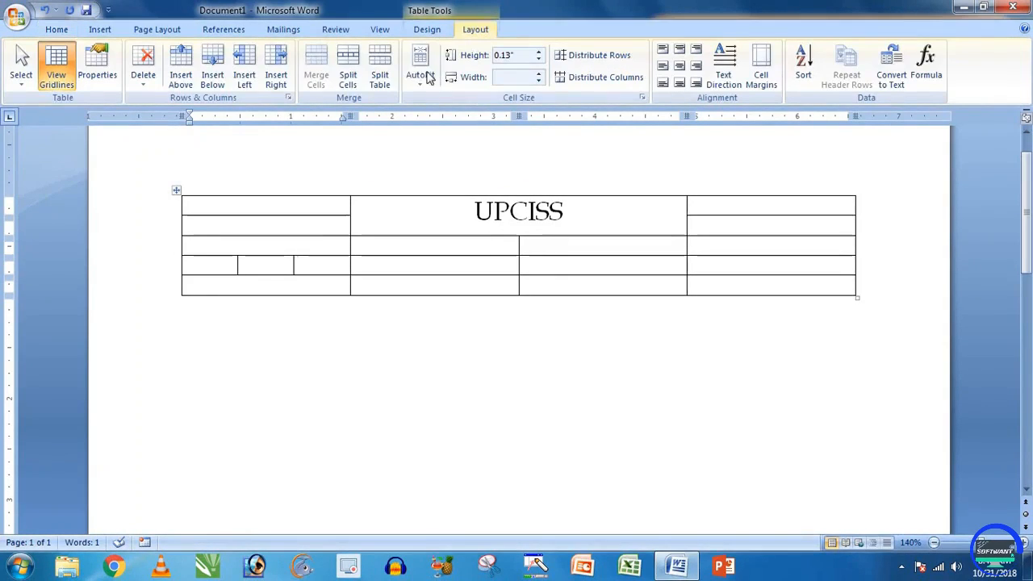
{"action": "left_click", "coordinate": [379, 76]}
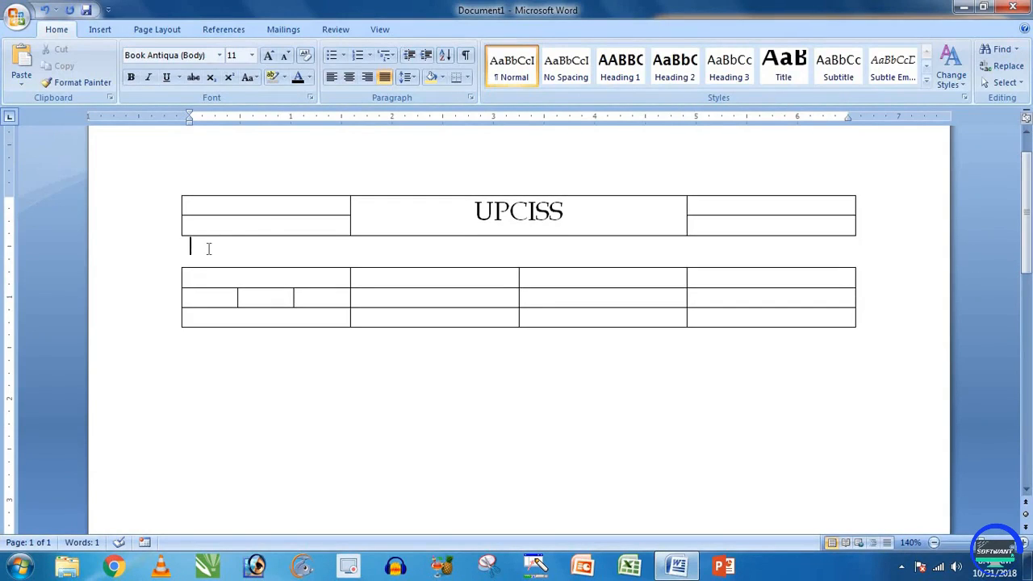
{"action": "key", "text": "Delete"}
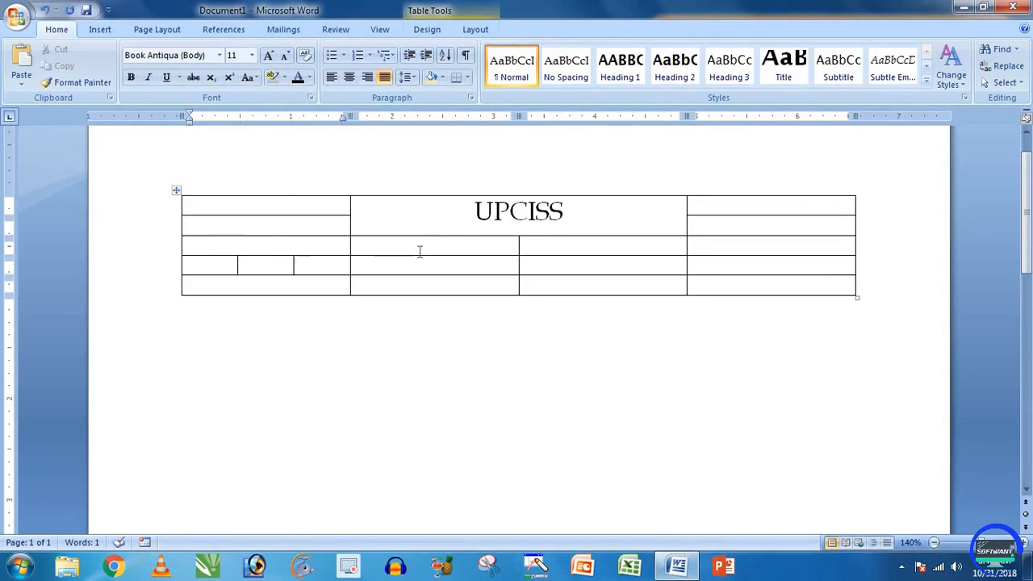
Step: Try AutoFit, narrow row 3's right cell to 0.9 inches, then undo back to 1.66 inches
{"action": "left_click", "coordinate": [475, 30]}
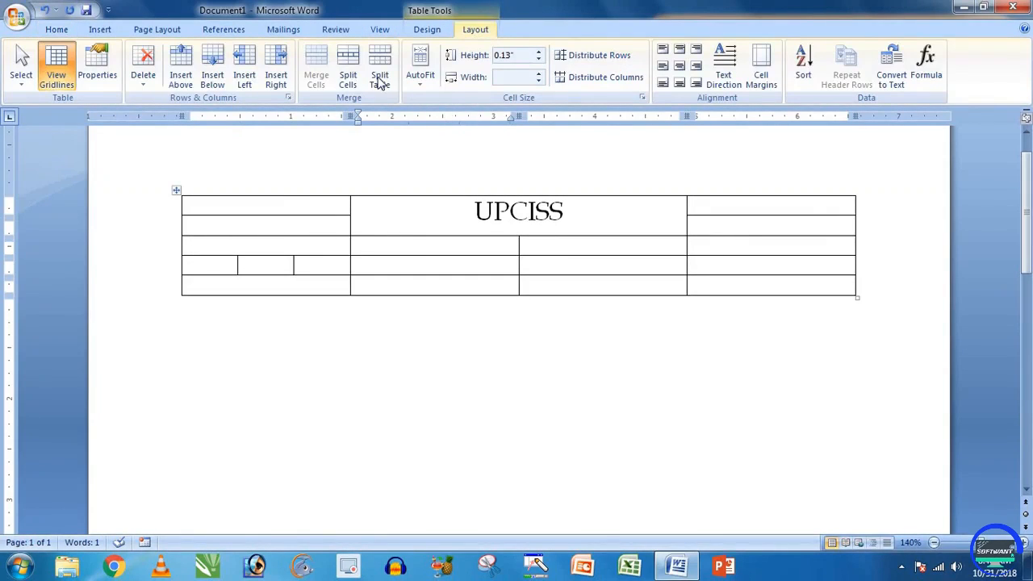
{"action": "left_click", "coordinate": [421, 77]}
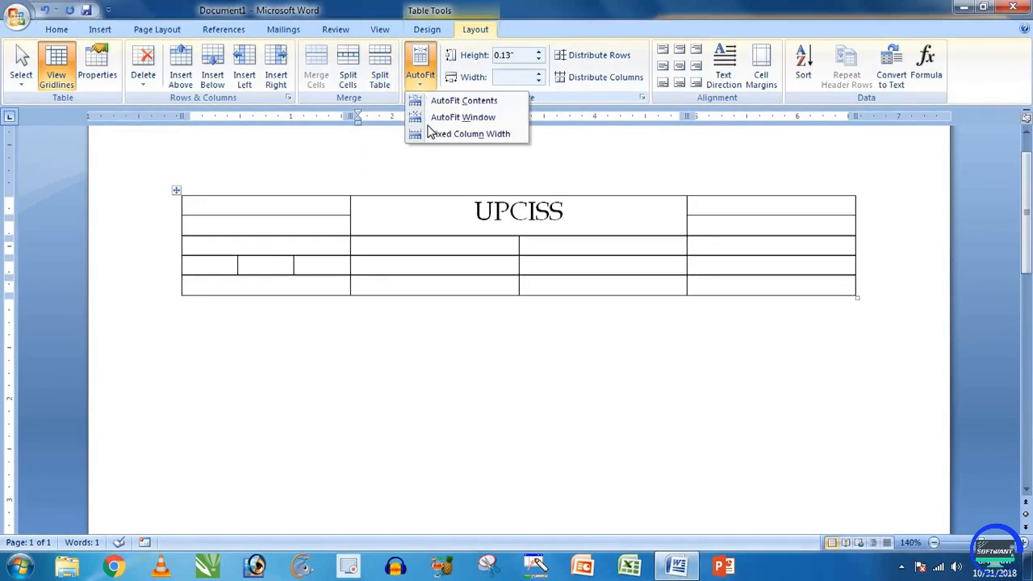
{"action": "left_click", "coordinate": [425, 83]}
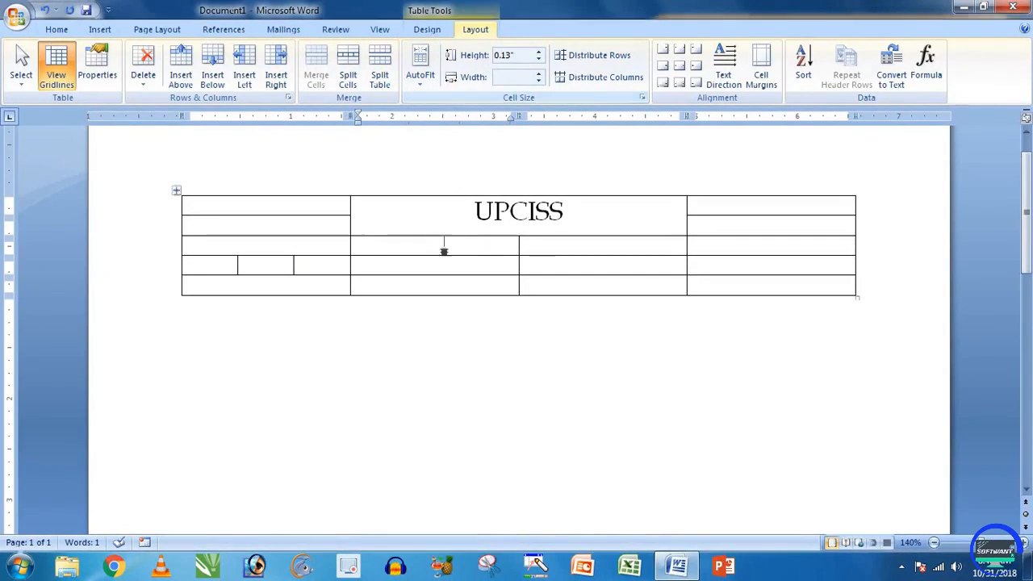
{"action": "left_click", "coordinate": [697, 220]}
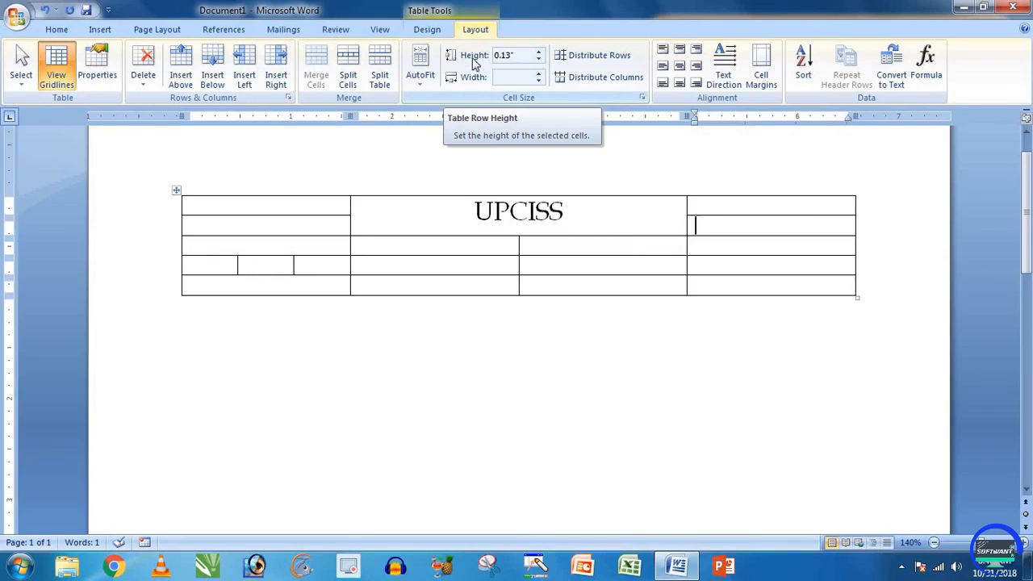
{"action": "left_click", "coordinate": [727, 245]}
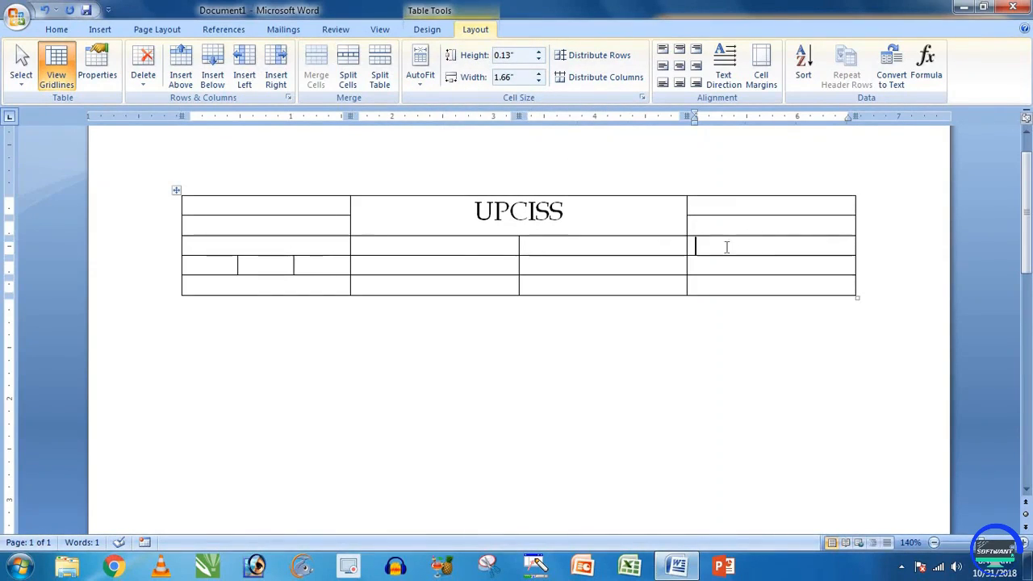
{"action": "left_click", "coordinate": [540, 81]}
{"action": "left_click", "coordinate": [539, 81]}
{"action": "left_click", "coordinate": [540, 82]}
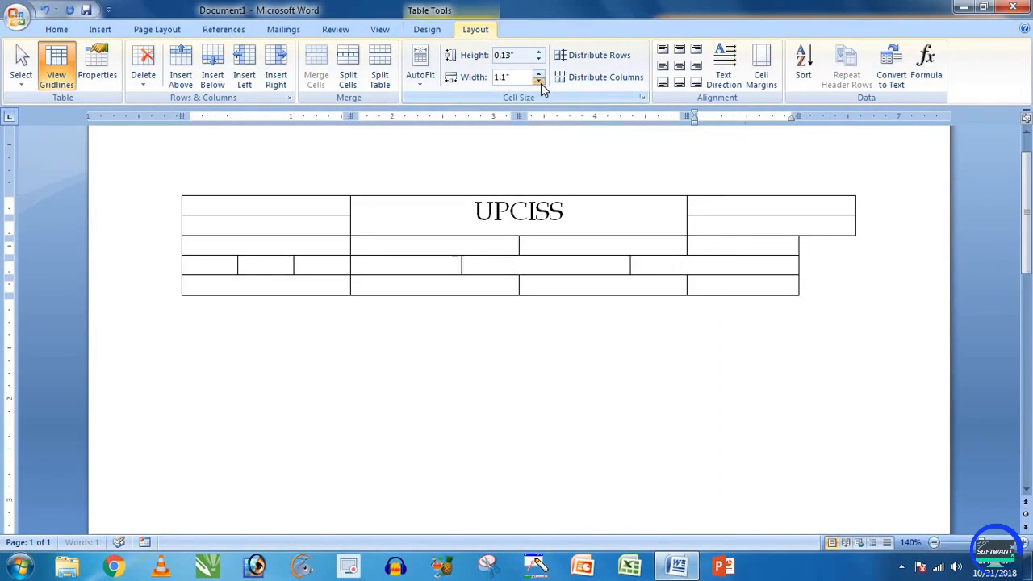
{"action": "left_click", "coordinate": [540, 82]}
{"action": "left_click", "coordinate": [539, 81]}
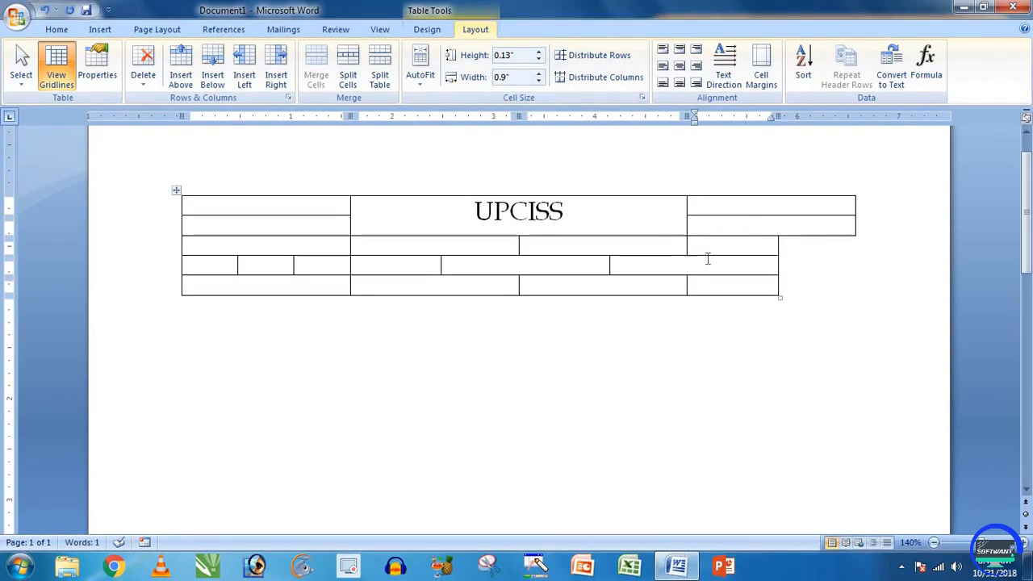
{"action": "key", "text": "ctrl+z"}
{"action": "key", "text": "ctrl+z"}
{"action": "key", "text": "ctrl+z"}
{"action": "key", "text": "ctrl+z"}
{"action": "key", "text": "ctrl+z"}
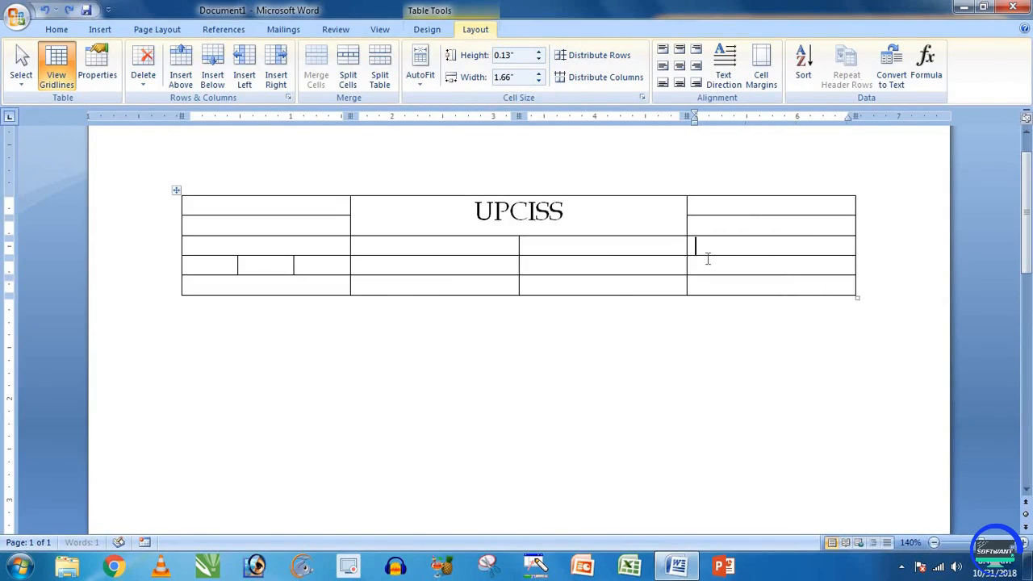
Step: Shrink the right column to 0.16 inches, then select and delete the whole table
{"action": "left_click_drag", "start_coordinate": [745, 202], "coordinate": [745, 287]}
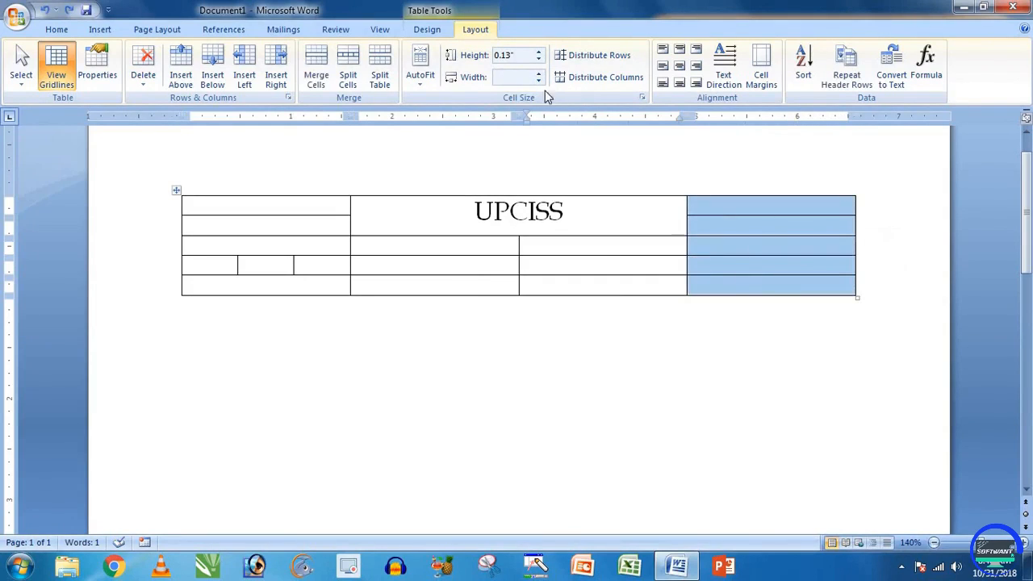
{"action": "left_click", "coordinate": [539, 81]}
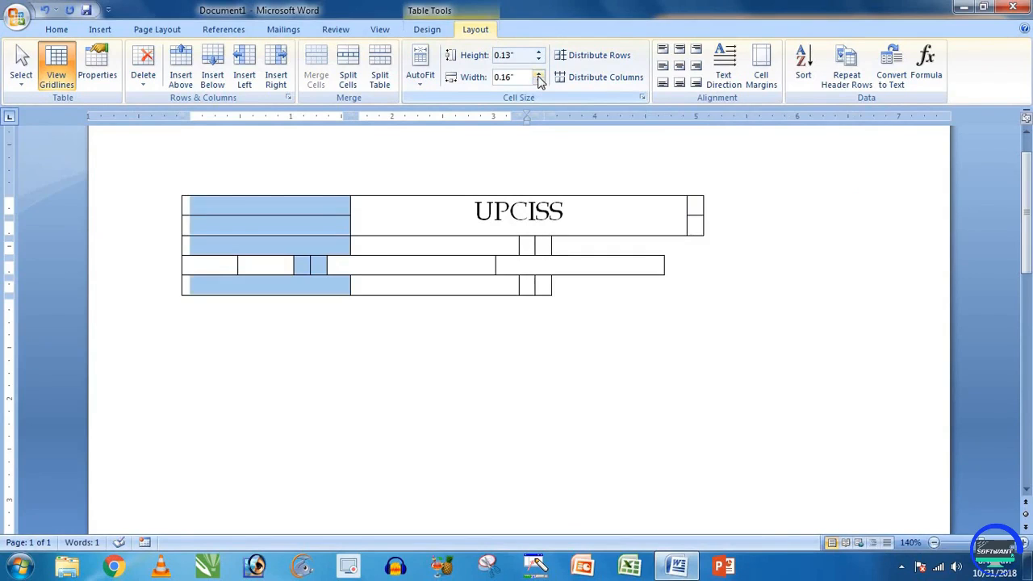
{"action": "key", "text": "ctrl+a"}
{"action": "key", "text": "Delete"}
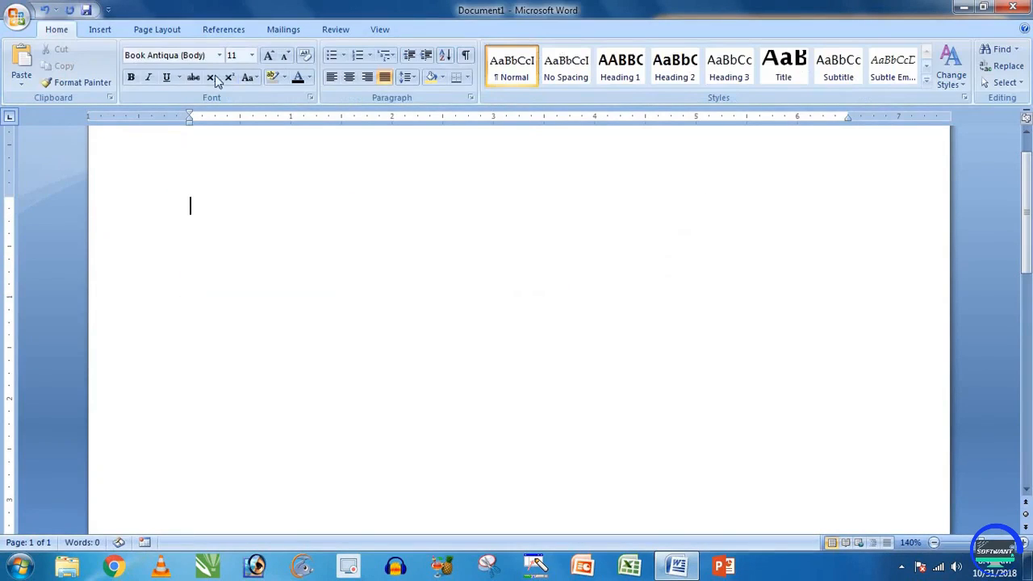
Step: Insert a table of 3 columns and 5 rows
{"action": "left_click", "coordinate": [100, 29]}
{"action": "left_click", "coordinate": [124, 73]}
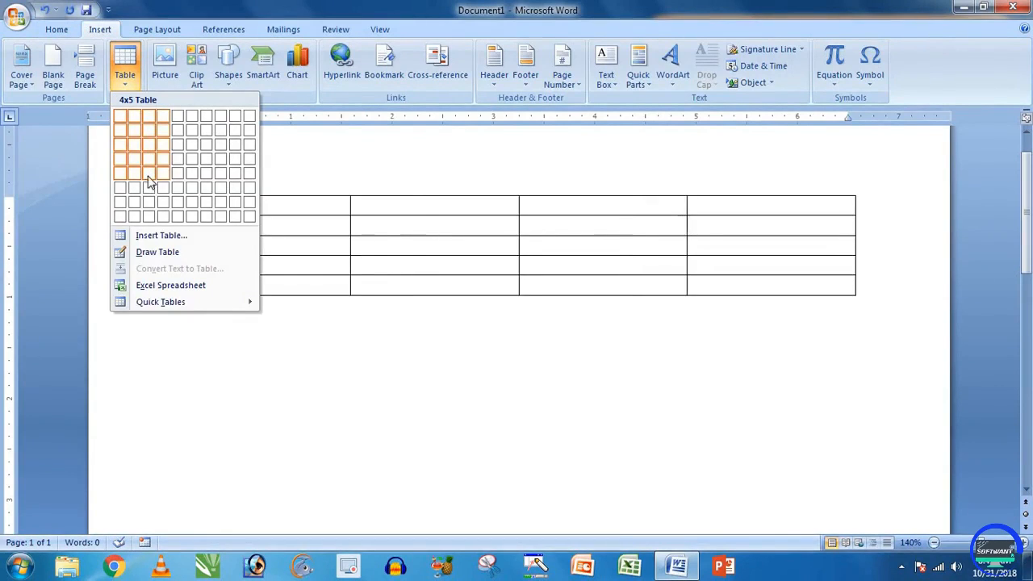
{"action": "left_click", "coordinate": [142, 174]}
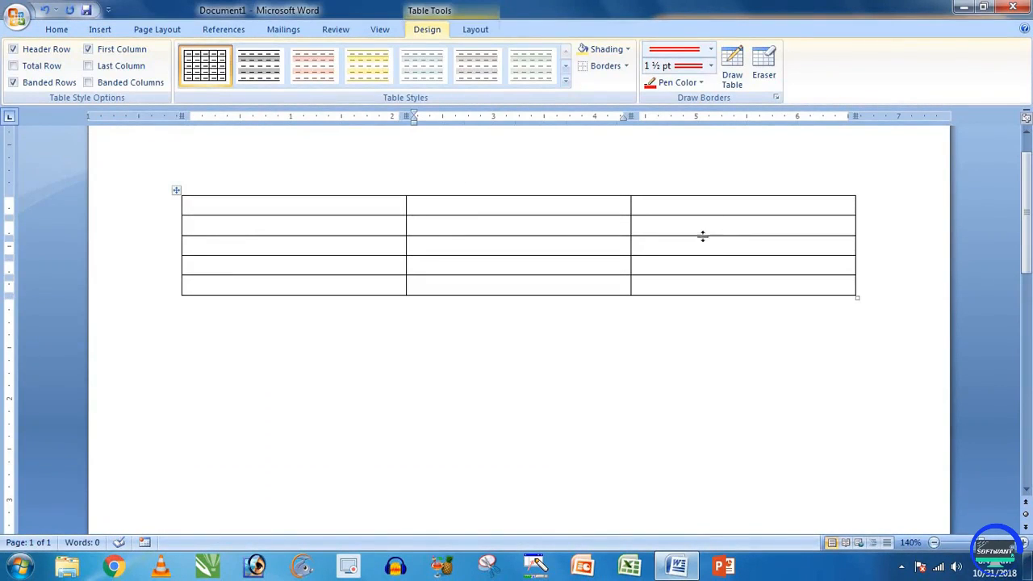
Step: Select the middle column, narrow it to 1.6", then restore it to 2.1"
{"action": "left_click_drag", "start_coordinate": [528, 205], "coordinate": [526, 286]}
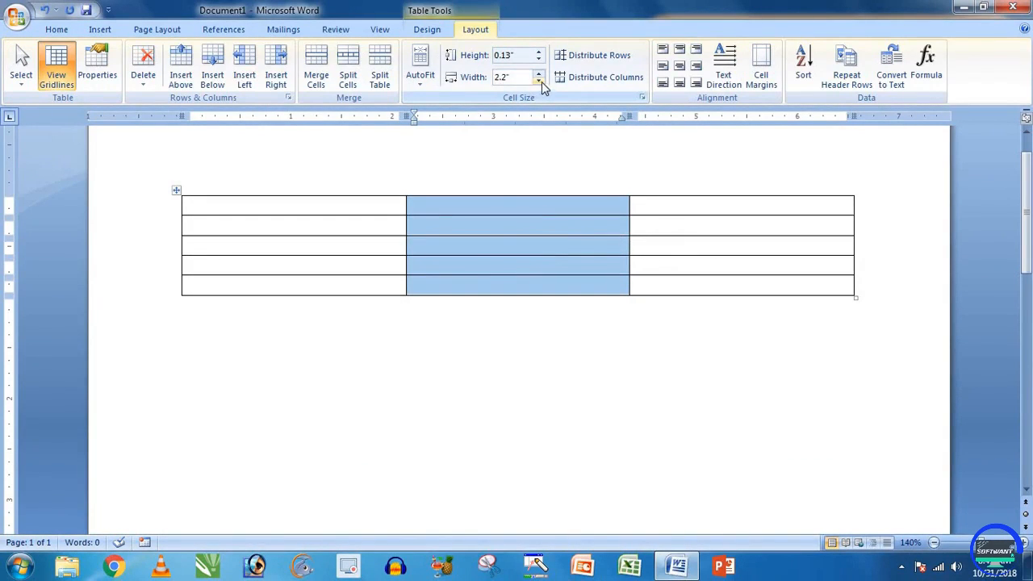
{"action": "left_click", "coordinate": [528, 266]}
{"action": "left_click_drag", "start_coordinate": [528, 208], "coordinate": [526, 281]}
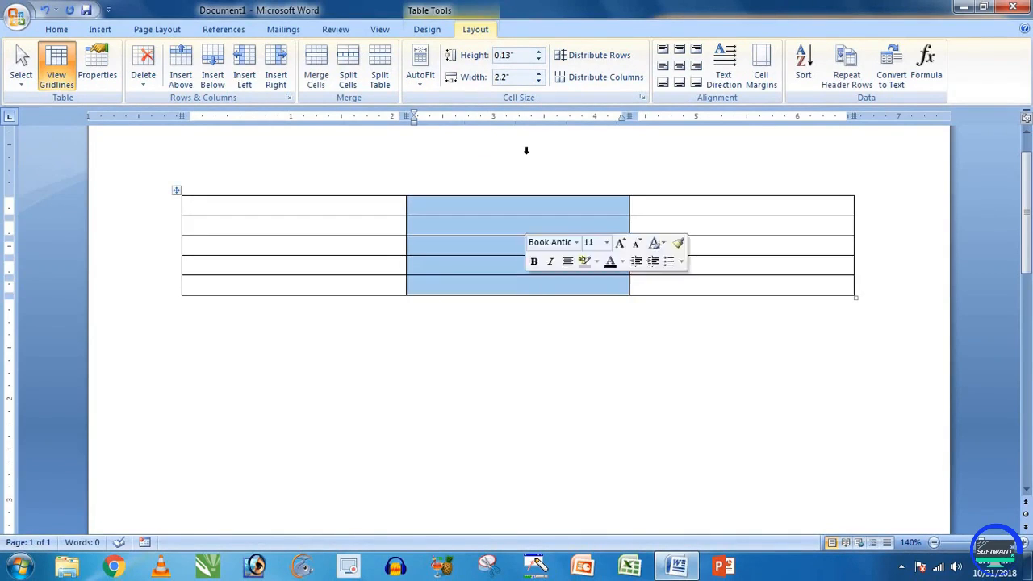
{"action": "left_click", "coordinate": [538, 81]}
{"action": "left_click", "coordinate": [539, 81]}
{"action": "left_click", "coordinate": [539, 81]}
{"action": "left_click", "coordinate": [538, 81]}
{"action": "left_click", "coordinate": [538, 81]}
{"action": "left_click", "coordinate": [538, 80]}
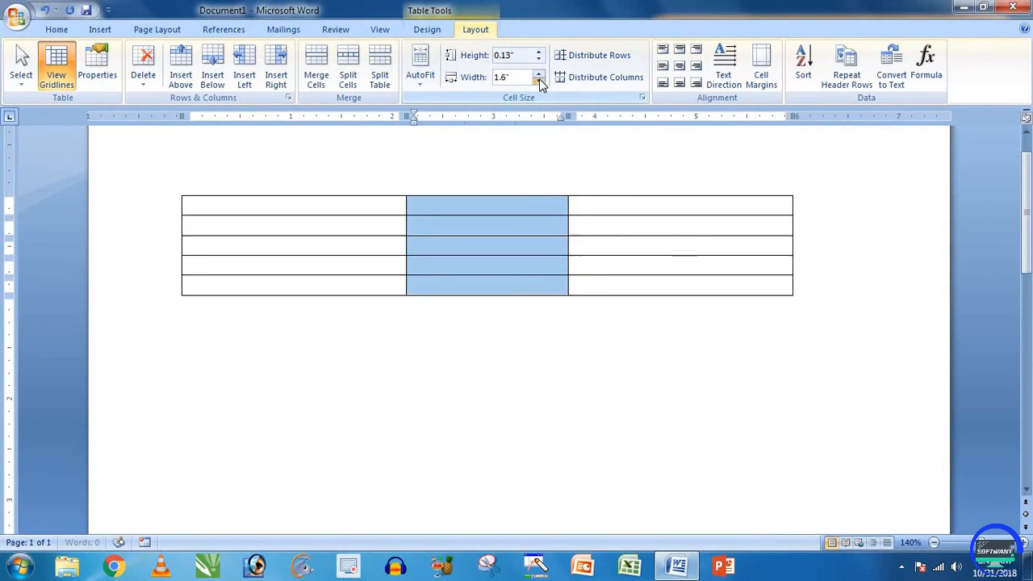
{"action": "left_click", "coordinate": [539, 74]}
{"action": "left_click", "coordinate": [538, 74]}
{"action": "left_click", "coordinate": [538, 73]}
{"action": "left_click", "coordinate": [539, 74]}
{"action": "left_click", "coordinate": [539, 73]}
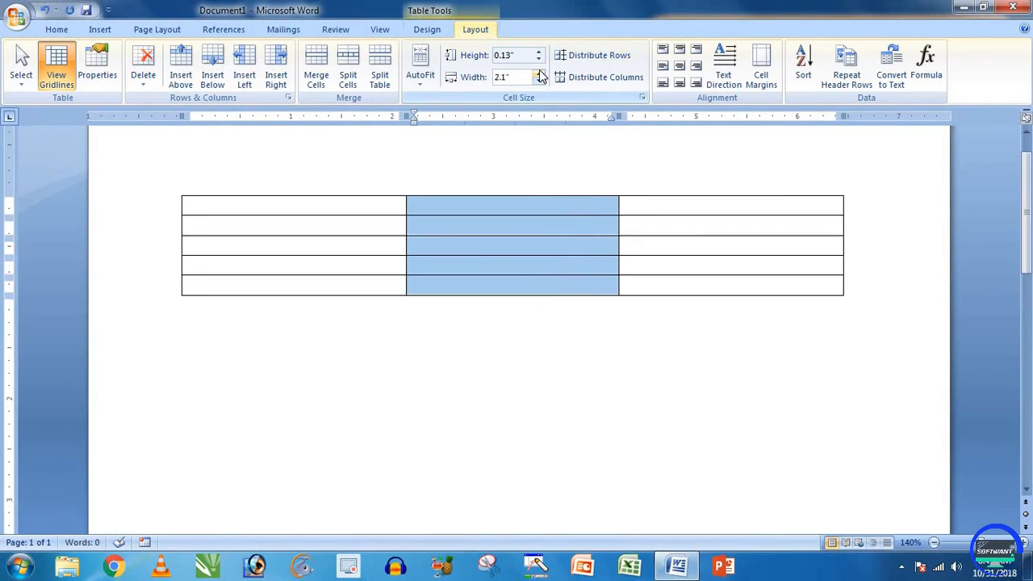
Step: Set the second row's height to 0.4 inches
{"action": "left_click", "coordinate": [509, 232]}
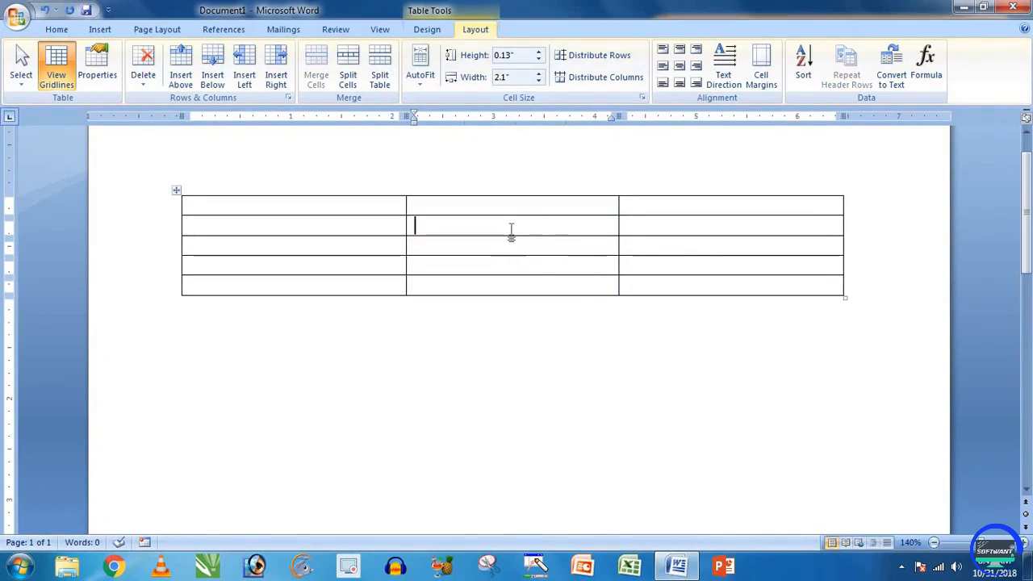
{"action": "left_click", "coordinate": [539, 60]}
{"action": "left_click", "coordinate": [538, 51]}
{"action": "left_click", "coordinate": [539, 51]}
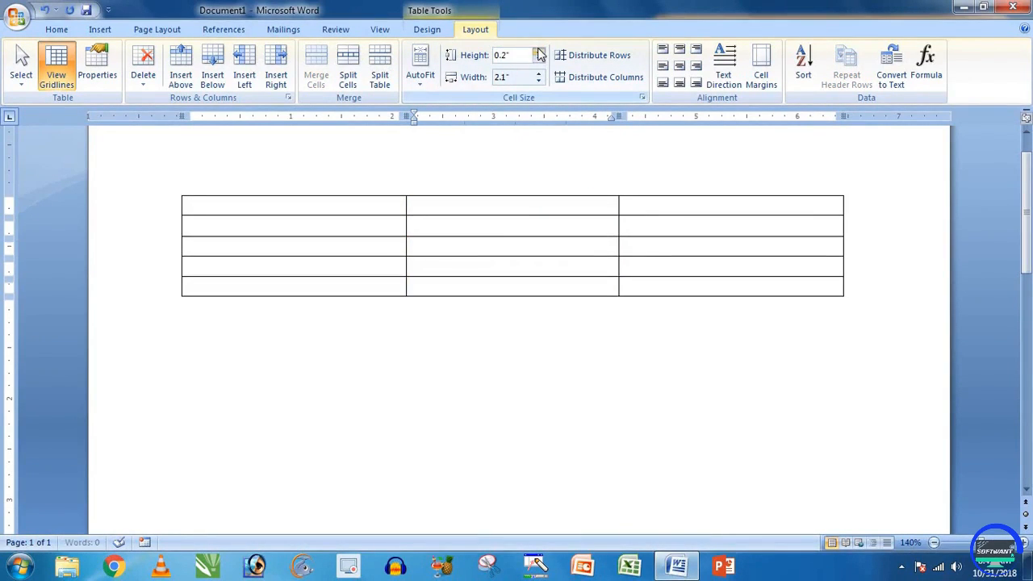
{"action": "left_click", "coordinate": [538, 51]}
{"action": "left_click", "coordinate": [539, 50]}
{"action": "left_click", "coordinate": [538, 51]}
{"action": "left_click", "coordinate": [539, 51]}
{"action": "left_click", "coordinate": [538, 61]}
{"action": "left_click", "coordinate": [538, 61]}
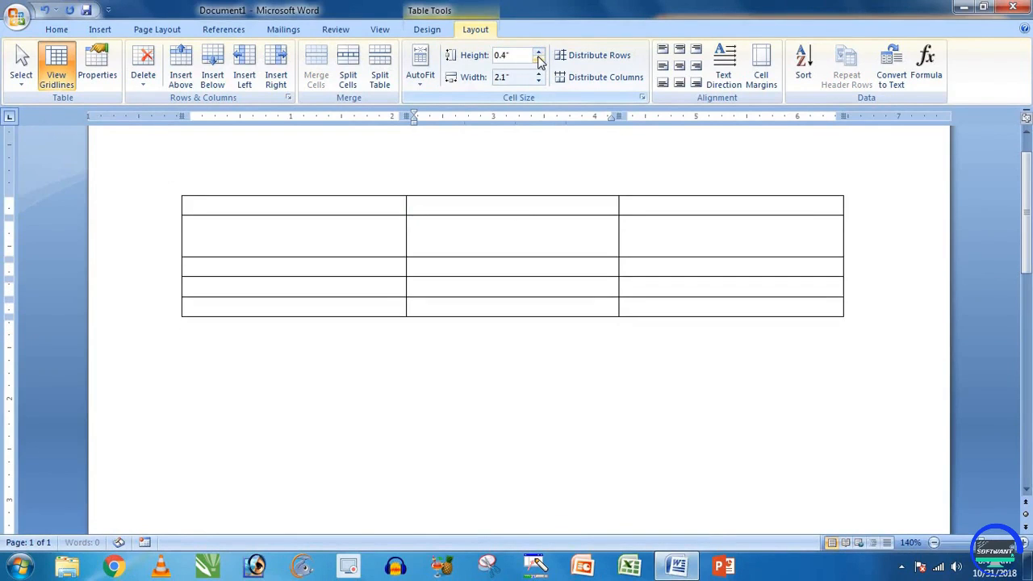
{"action": "left_click", "coordinate": [539, 60]}
{"action": "left_click", "coordinate": [540, 52]}
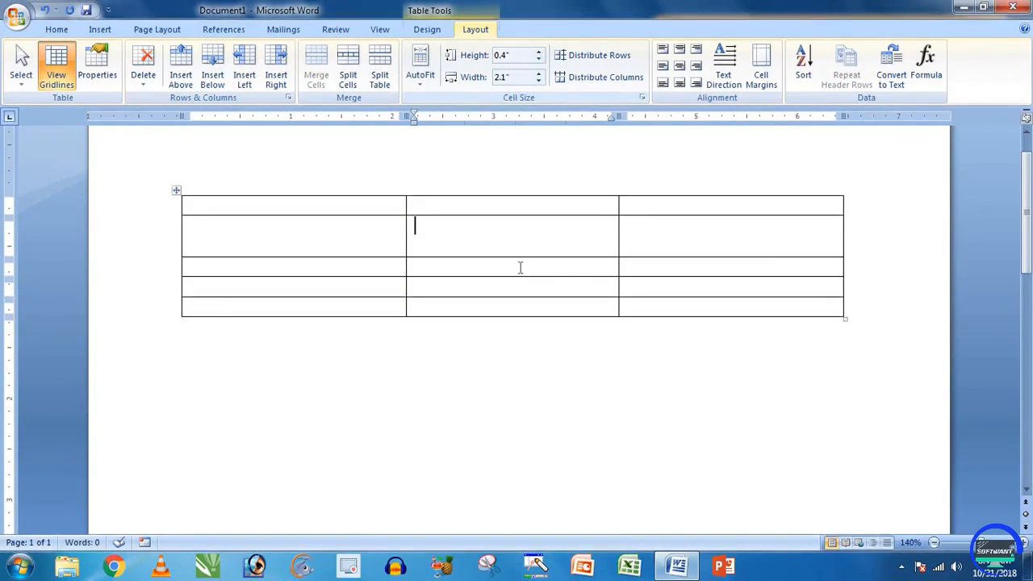
Step: Narrow the whole middle column to 1.8 inches
{"action": "left_click_drag", "start_coordinate": [526, 274], "coordinate": [531, 306]}
{"action": "left_click_drag", "start_coordinate": [512, 205], "coordinate": [516, 306]}
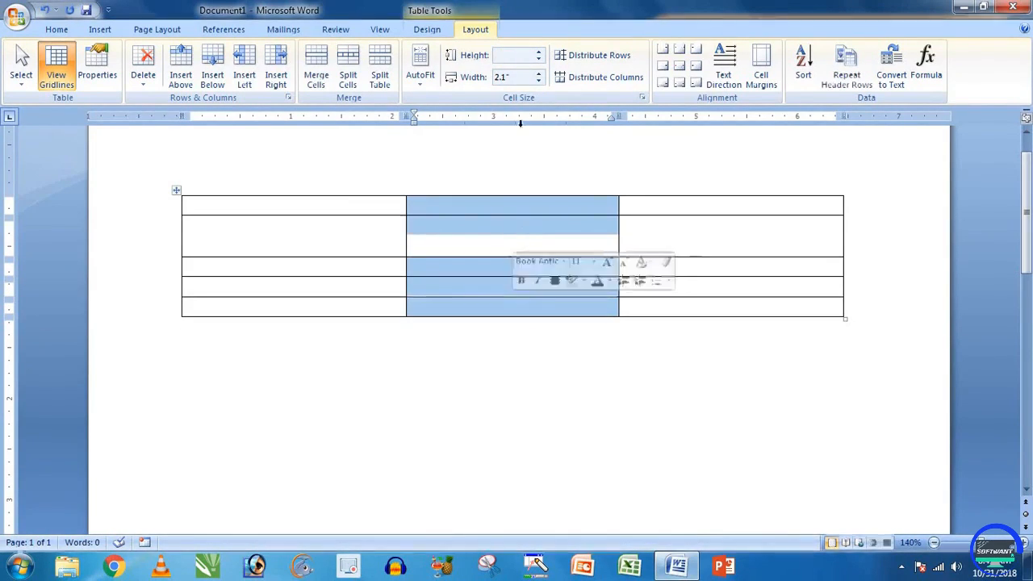
{"action": "left_click", "coordinate": [539, 82]}
{"action": "left_click", "coordinate": [540, 82]}
{"action": "left_click", "coordinate": [540, 82]}
{"action": "left_click", "coordinate": [564, 243]}
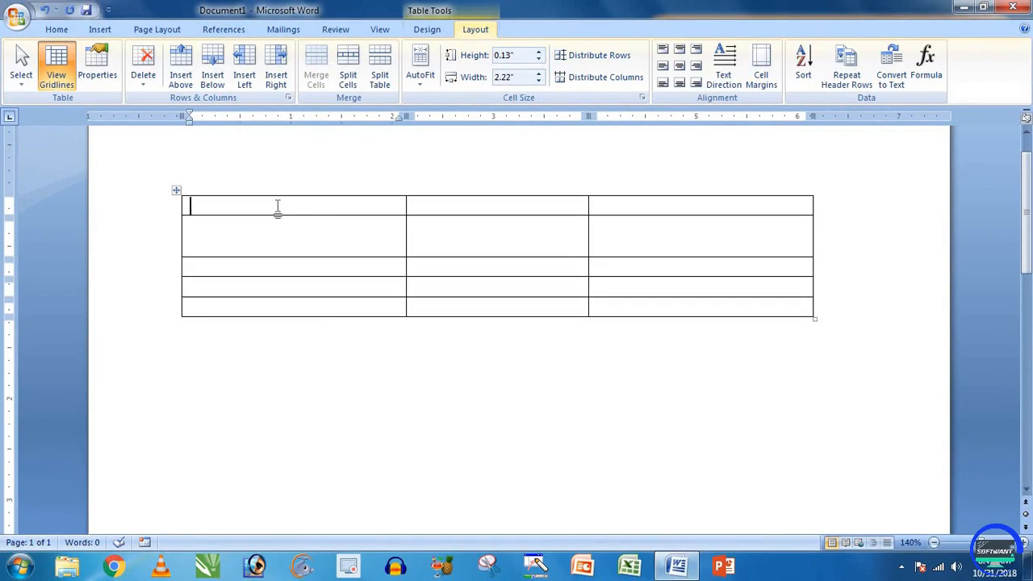
{"action": "key", "text": "Down"}
{"action": "key", "text": "Down"}
{"action": "key", "text": "Down"}
{"action": "key", "text": "Down"}
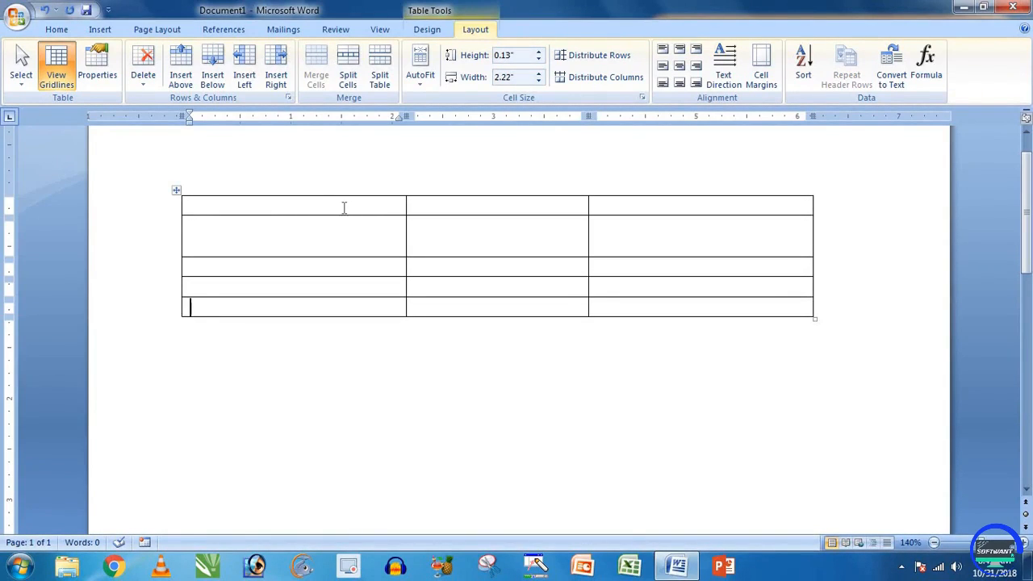
Step: Type GFJHGH G, DSFG and DSFDSF into the middle-column cells of rows 2–4
{"action": "left_click", "coordinate": [453, 234]}
{"action": "type", "text": "GFJHGH G"}
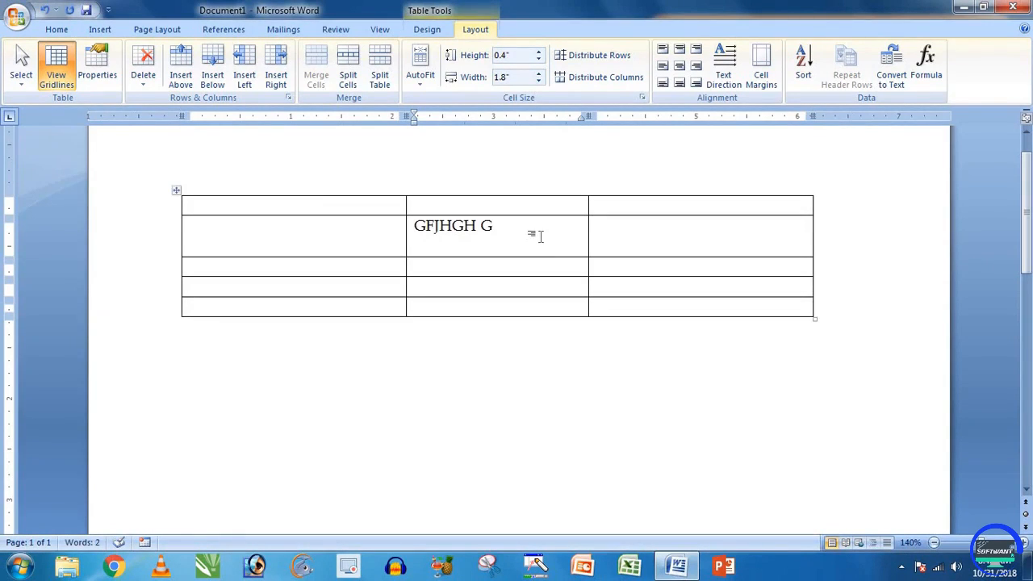
{"action": "left_click", "coordinate": [498, 268]}
{"action": "type", "text": "DSFG"}
{"action": "key", "text": "Down"}
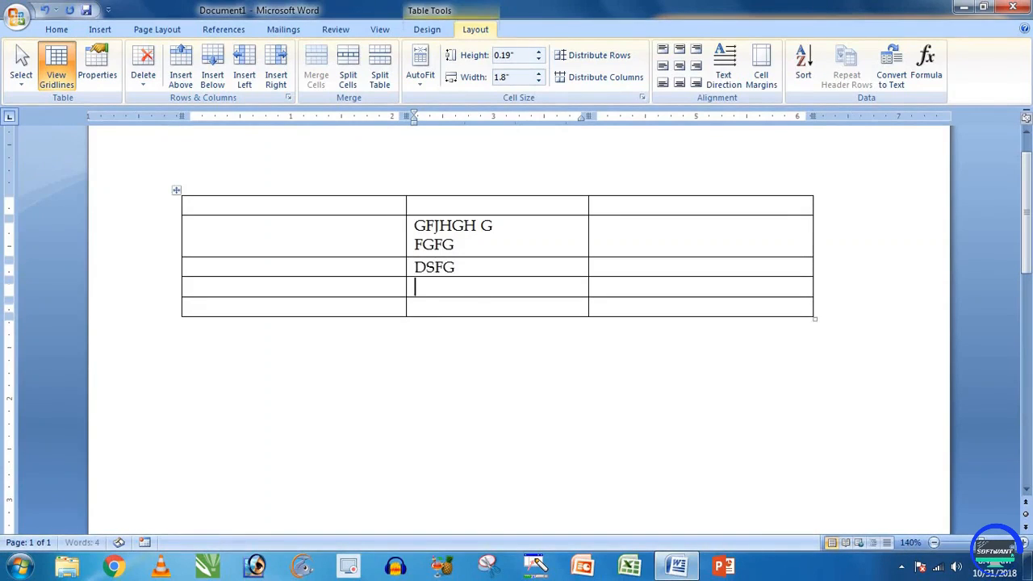
{"action": "type", "text": "DSFDSF"}
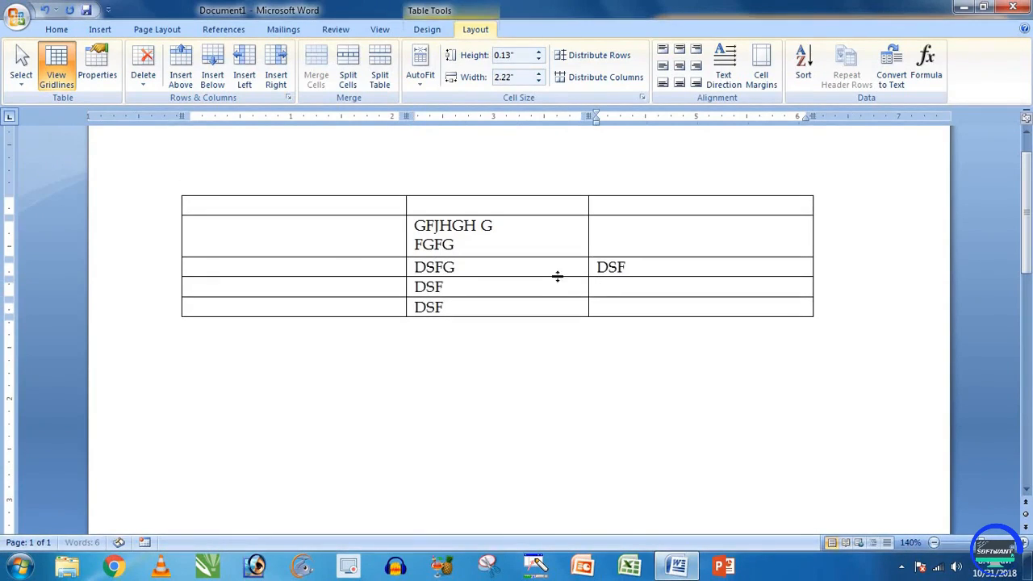
Step: Distribute rows evenly and columns evenly at 2.08" each
{"action": "left_click", "coordinate": [556, 273]}
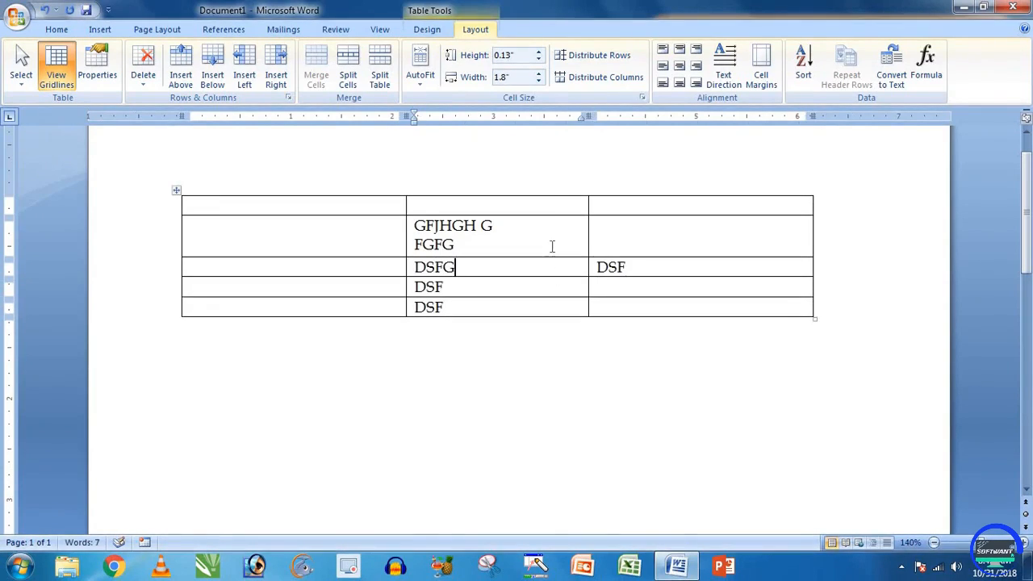
{"action": "left_click", "coordinate": [599, 57]}
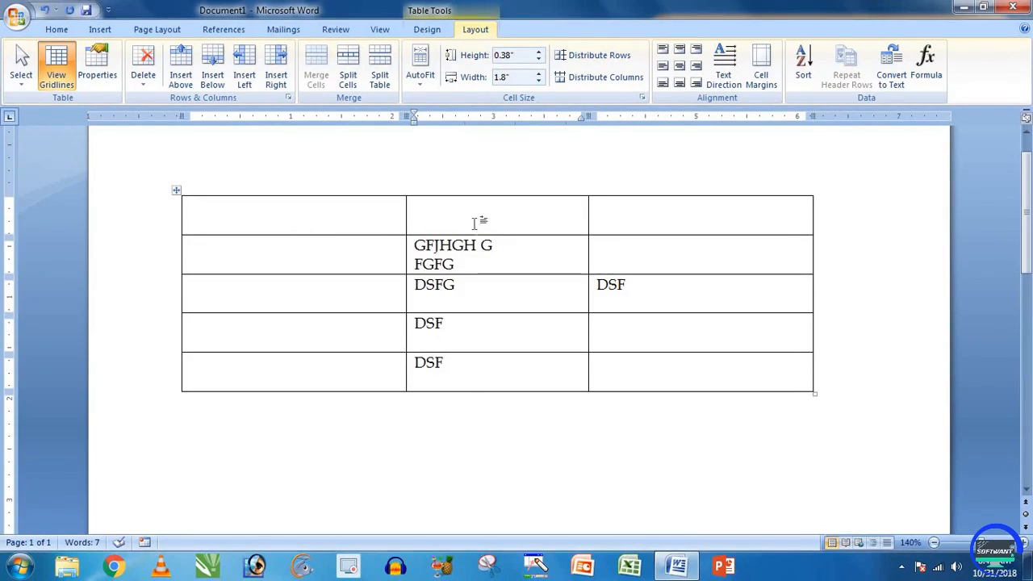
{"action": "left_click", "coordinate": [600, 78]}
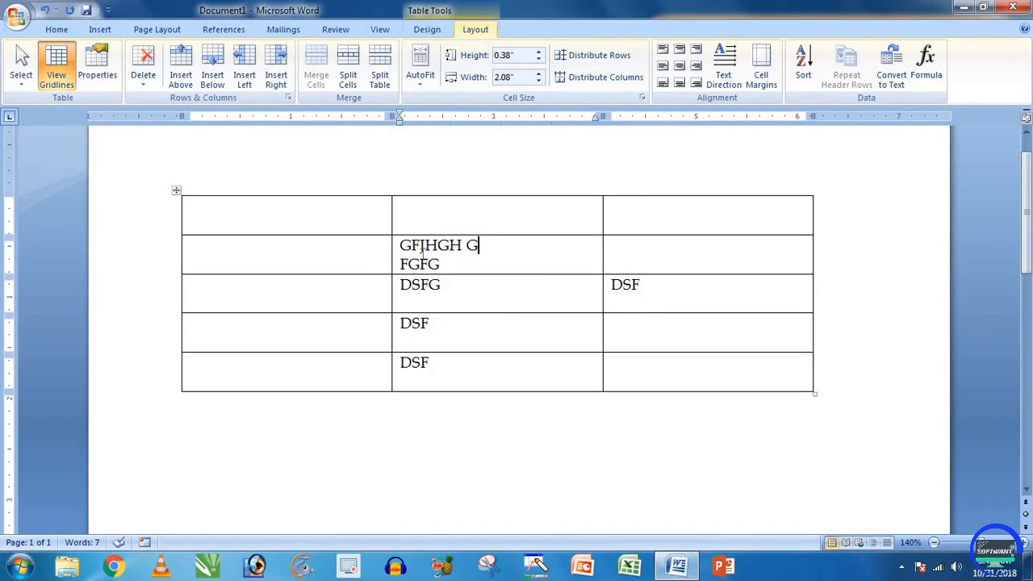
Step: Align the top middle cell's content to the top left
{"action": "left_click", "coordinate": [357, 243]}
{"action": "scroll", "coordinate": [357, 244], "scroll_direction": "up", "scroll_amount": 3, "text": "ctrl"}
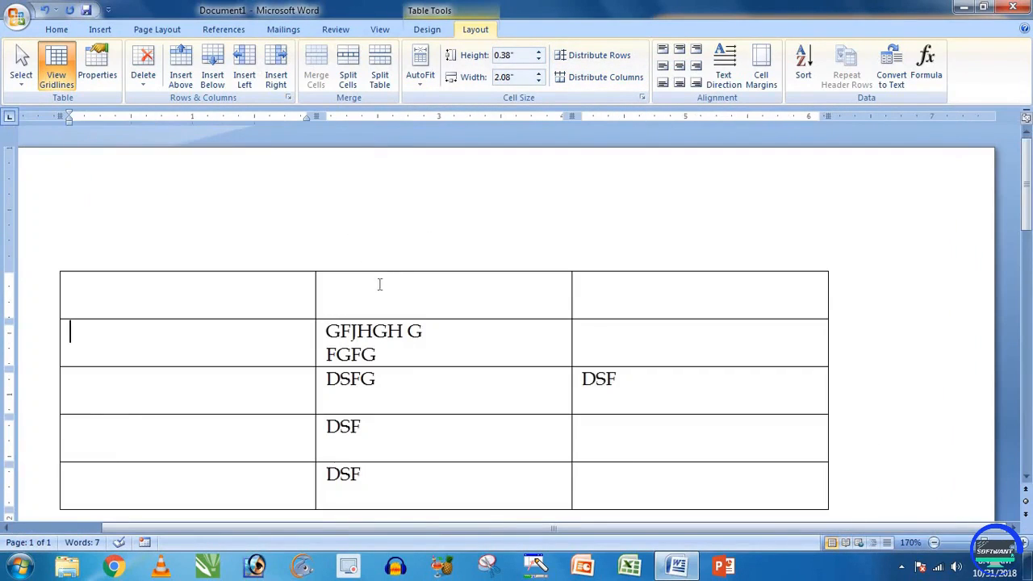
{"action": "left_click", "coordinate": [402, 297]}
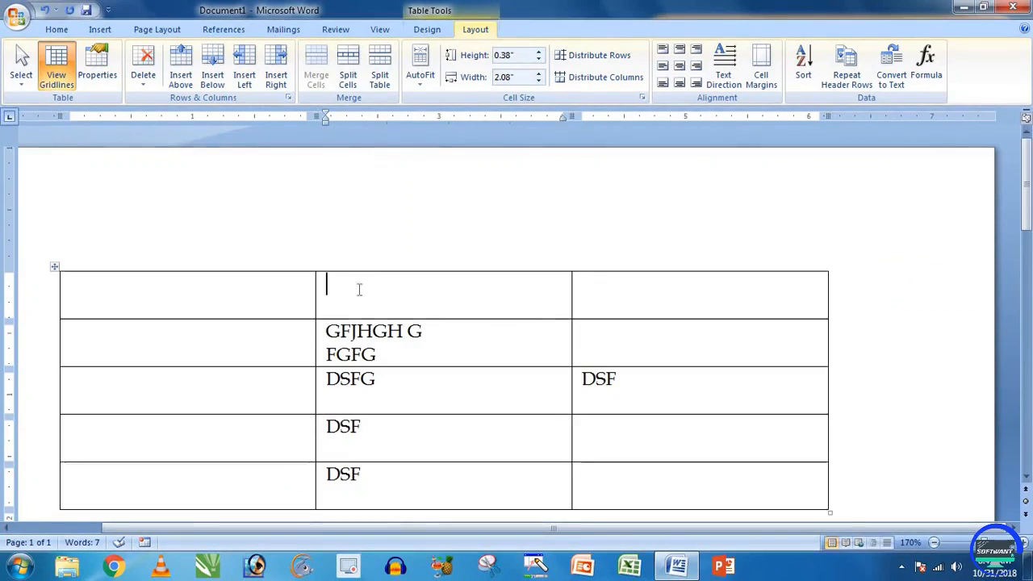
{"action": "left_click", "coordinate": [58, 30]}
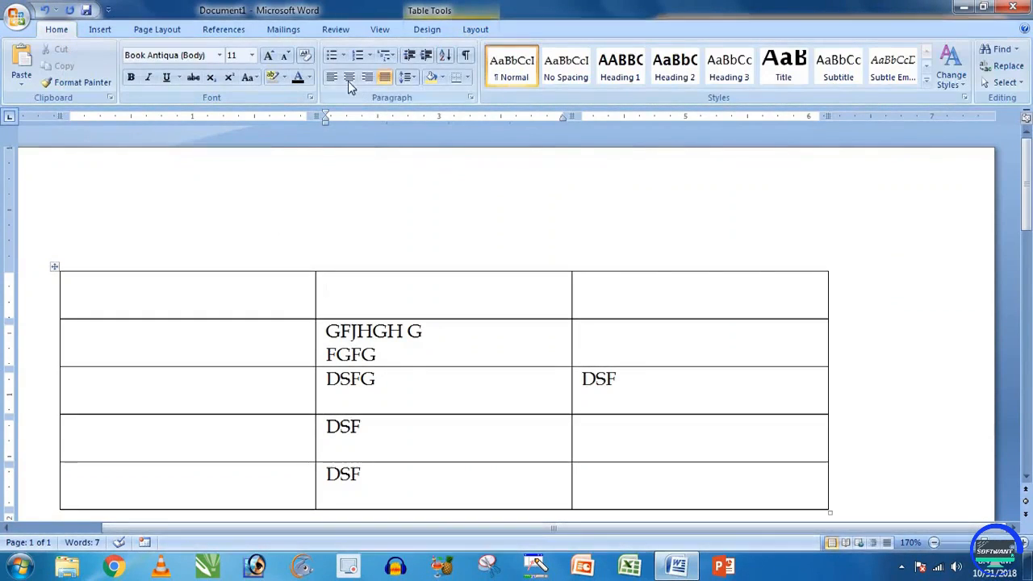
{"action": "left_click", "coordinate": [476, 29]}
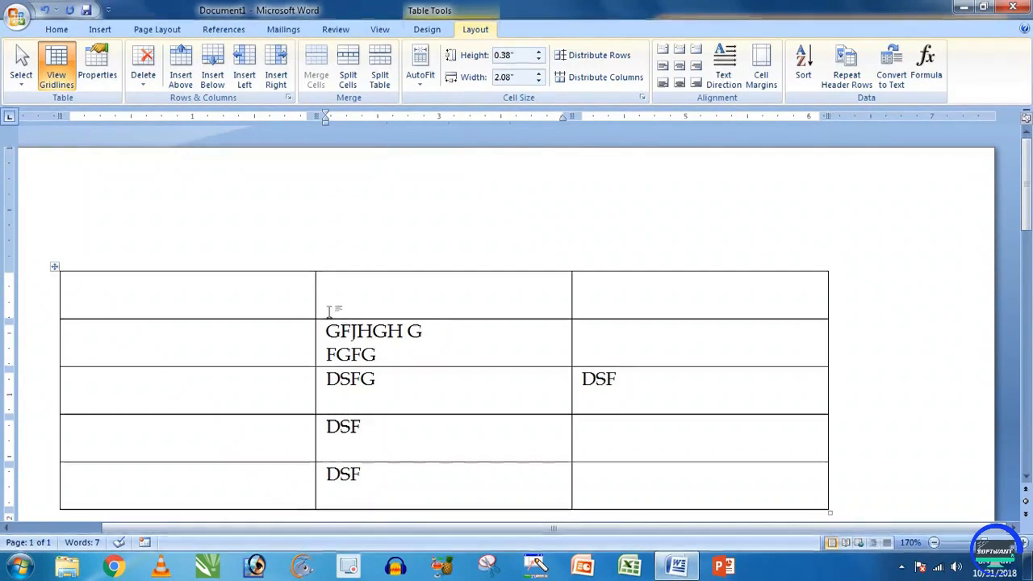
{"action": "left_click", "coordinate": [662, 50]}
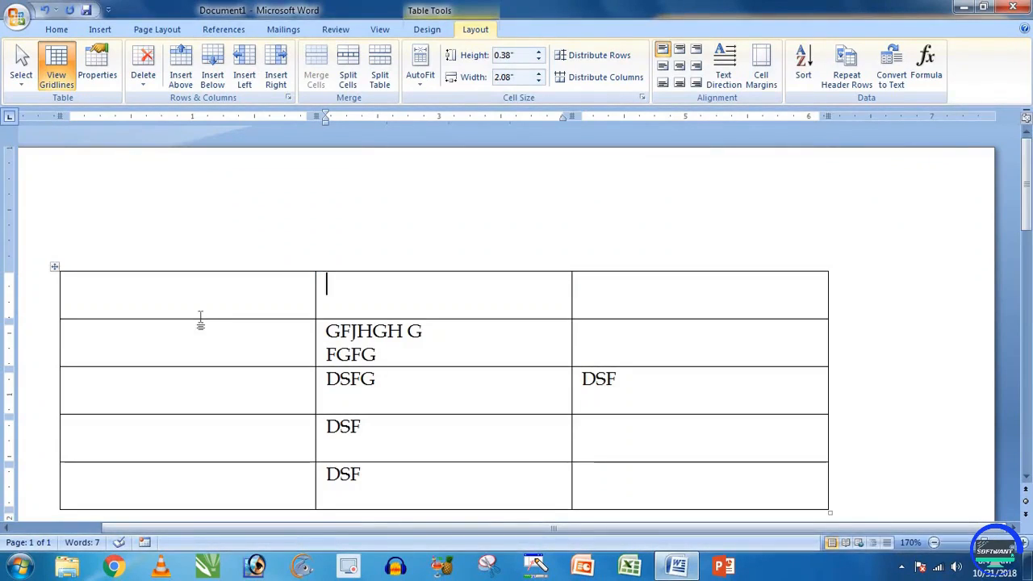
Step: Make the first row about 0.81 inches tall and type FGFR in its middle cell
{"action": "left_click_drag", "start_coordinate": [198, 319], "coordinate": [198, 371]}
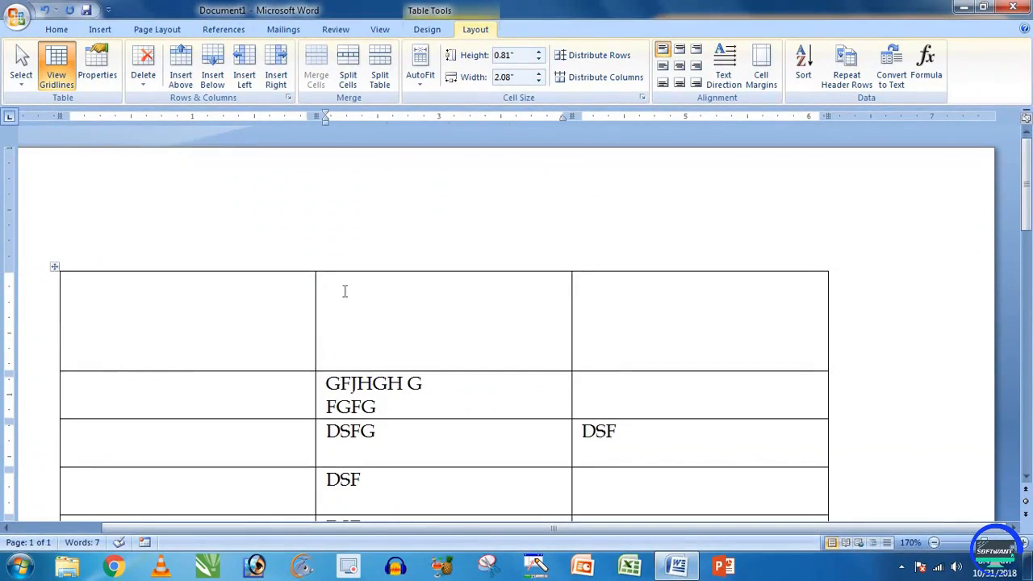
{"action": "left_click", "coordinate": [344, 291]}
{"action": "type", "text": "FGFR"}
Step: Cycle FGFR through the cell alignment options, ending centred both ways
{"action": "left_click", "coordinate": [680, 50]}
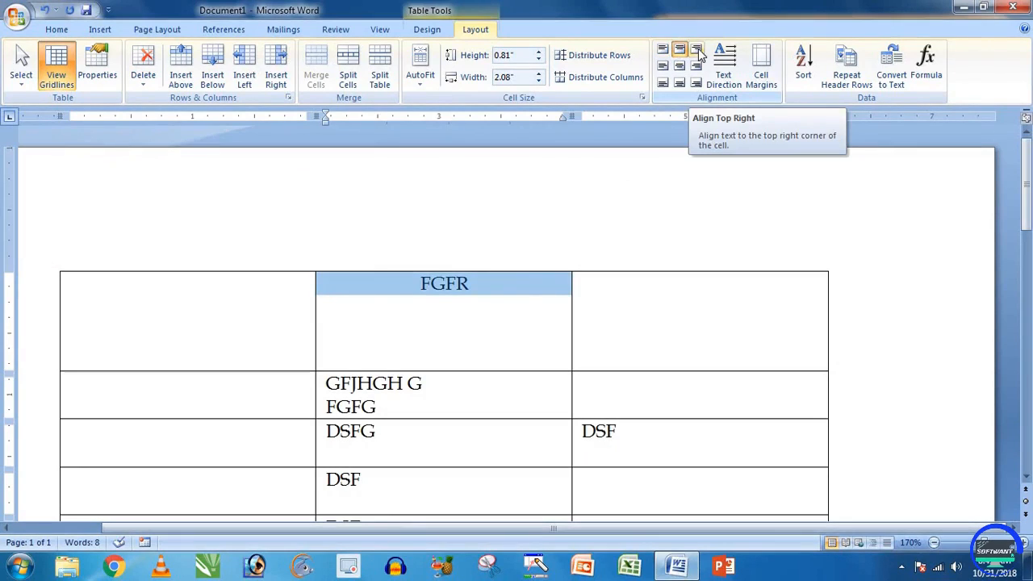
{"action": "left_click", "coordinate": [698, 51]}
{"action": "left_click", "coordinate": [680, 67]}
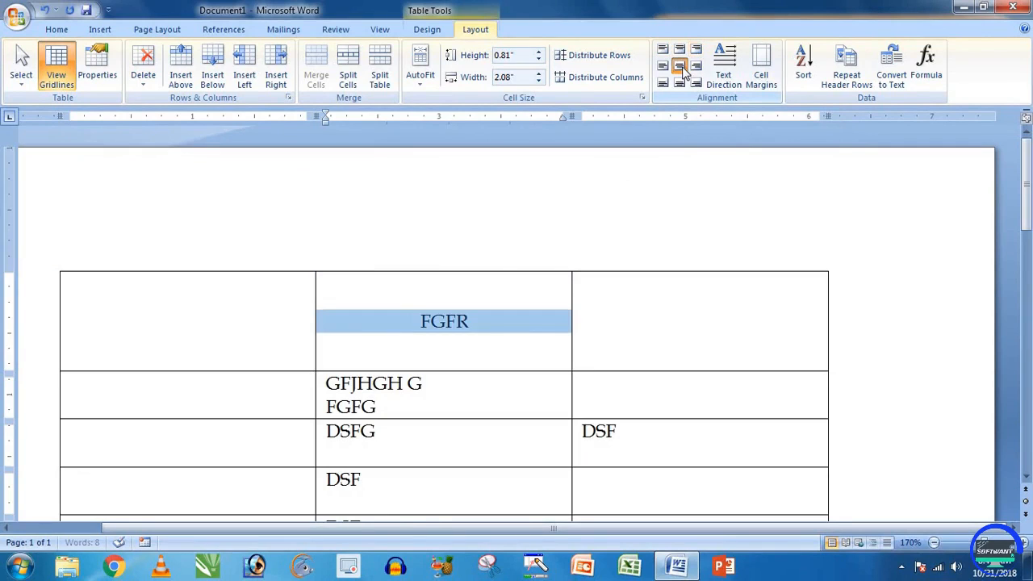
{"action": "left_click", "coordinate": [663, 67]}
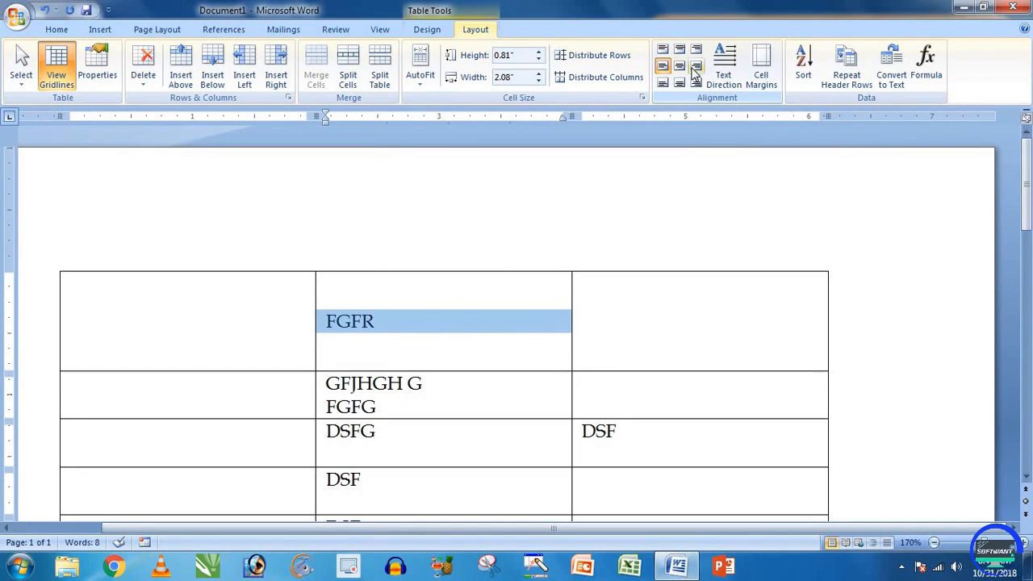
{"action": "left_click", "coordinate": [696, 66]}
{"action": "left_click", "coordinate": [663, 83]}
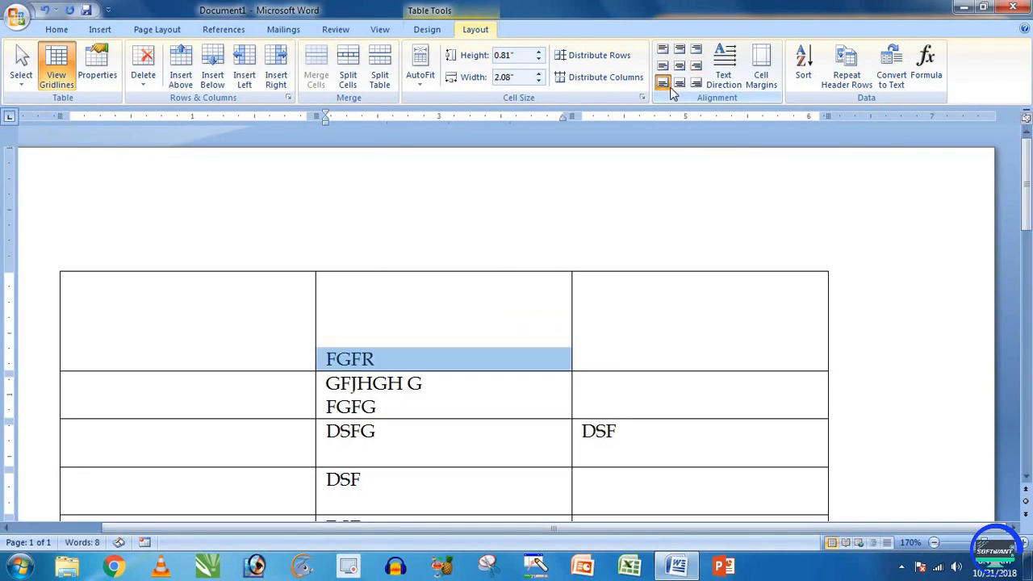
{"action": "left_click", "coordinate": [680, 83]}
{"action": "left_click", "coordinate": [697, 83]}
{"action": "left_click", "coordinate": [679, 65]}
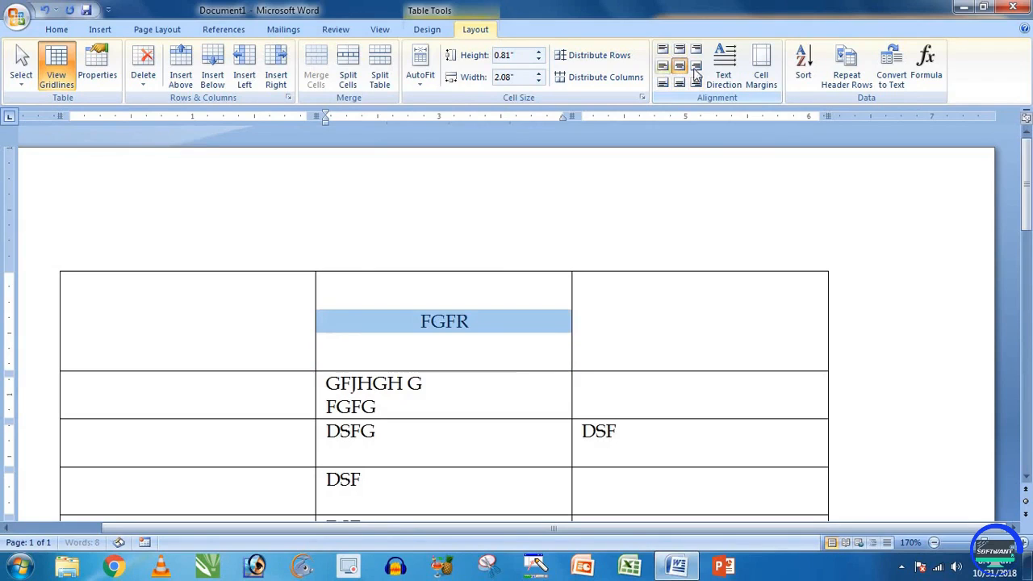
Step: Select the whole table and centre all its cell text
{"action": "left_click", "coordinate": [525, 343]}
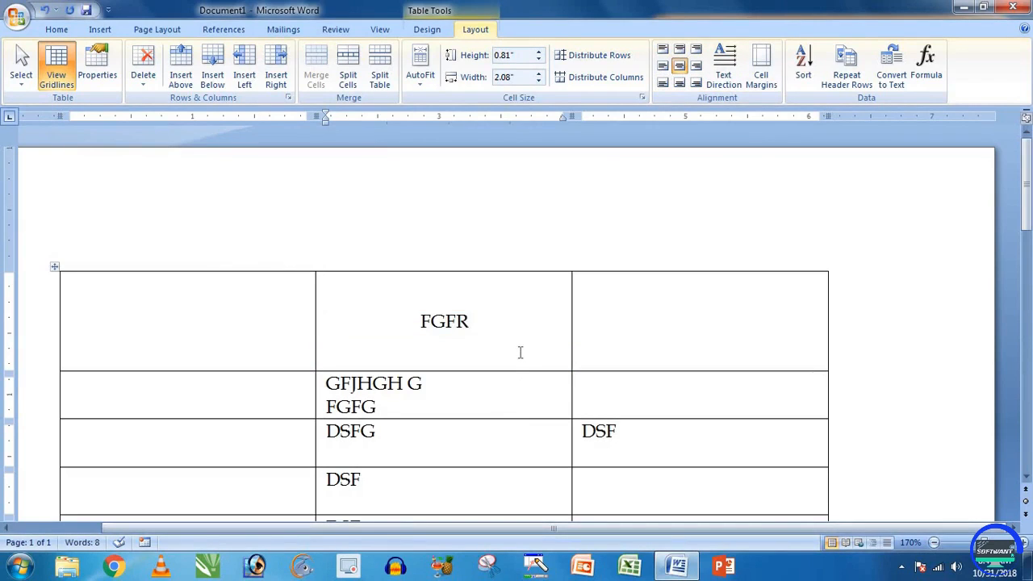
{"action": "left_click", "coordinate": [680, 71]}
{"action": "left_click", "coordinate": [467, 329]}
{"action": "left_click", "coordinate": [53, 269]}
{"action": "left_click", "coordinate": [680, 65]}
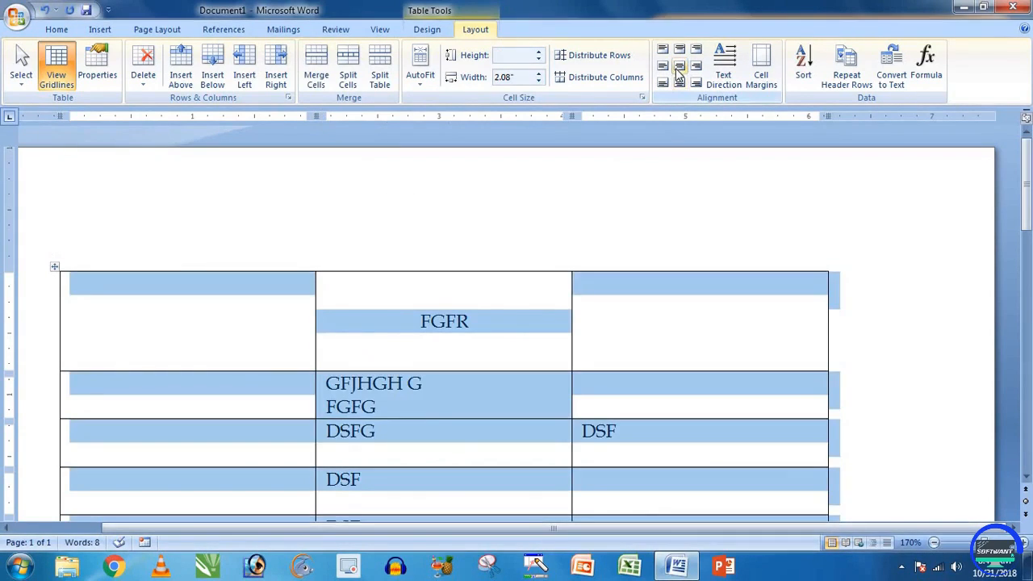
{"action": "left_click", "coordinate": [475, 356]}
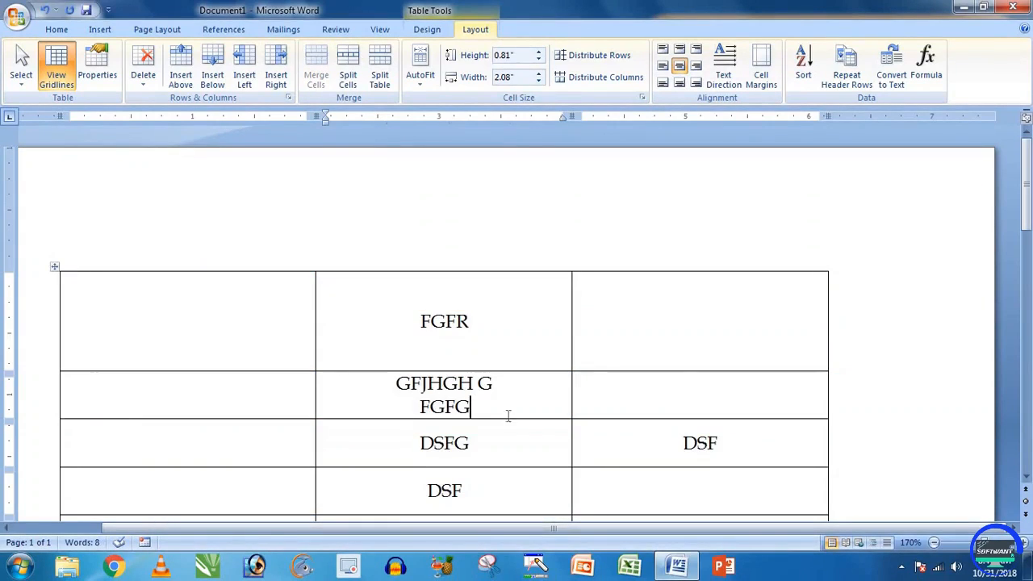
Step: Type D in the second row's right cell and in the top-right cell
{"action": "left_click", "coordinate": [655, 388]}
{"action": "type", "text": "D"}
{"action": "left_click", "coordinate": [673, 320]}
{"action": "type", "text": "D"}
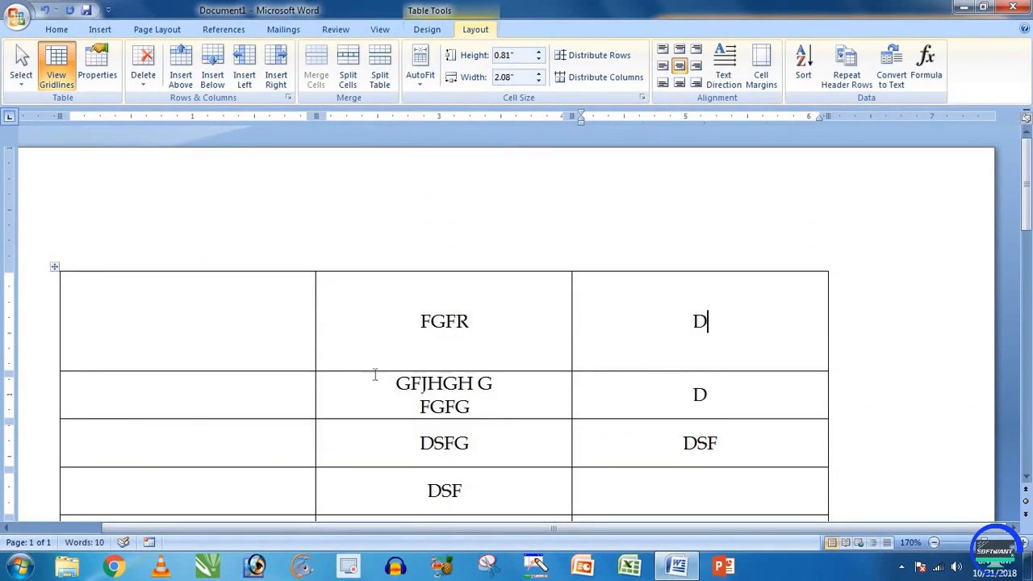
Step: Try selecting cells, the whole table and part of FGFR, then clear each selection
{"action": "left_click", "coordinate": [349, 339]}
{"action": "left_click_drag", "start_coordinate": [226, 304], "coordinate": [452, 337]}
{"action": "left_click", "coordinate": [446, 323]}
{"action": "left_click", "coordinate": [51, 267]}
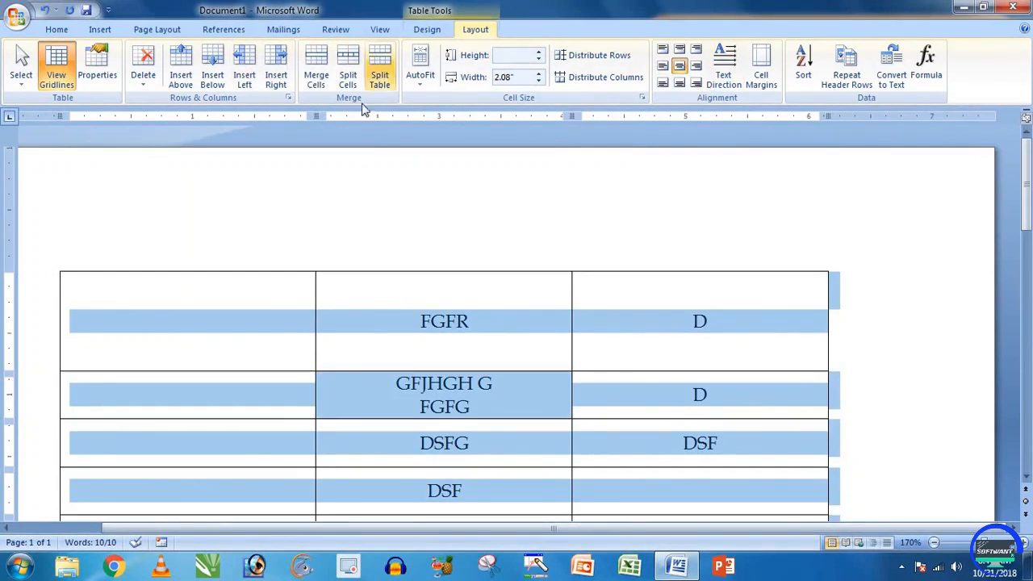
{"action": "left_click", "coordinate": [416, 344]}
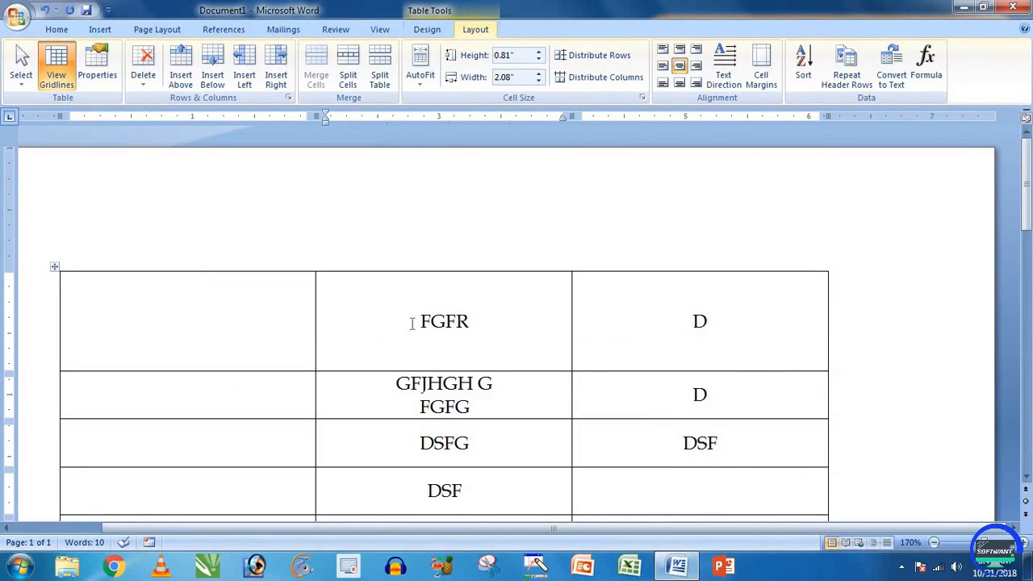
{"action": "left_click_drag", "start_coordinate": [395, 324], "coordinate": [473, 311]}
{"action": "left_click", "coordinate": [389, 327]}
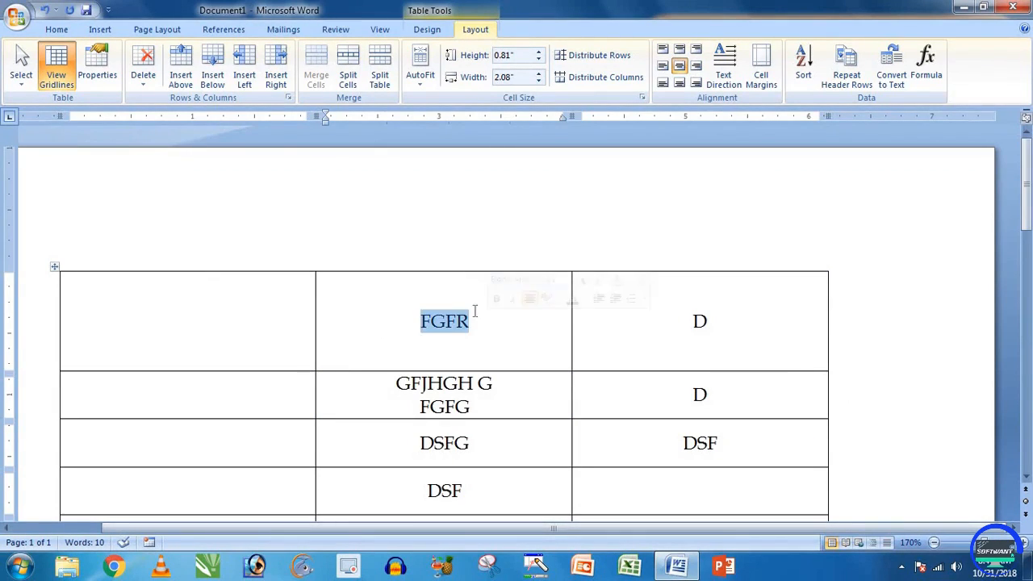
Step: Colour FGFR red and retype it as FGFFDGGFR
{"action": "left_click", "coordinate": [58, 30]}
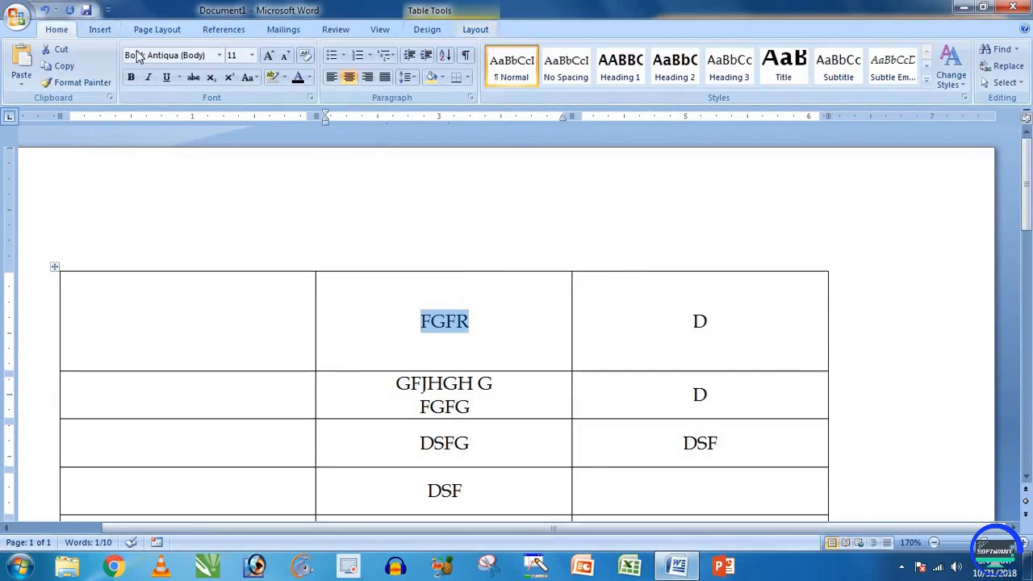
{"action": "left_click", "coordinate": [309, 78]}
{"action": "left_click", "coordinate": [443, 314]}
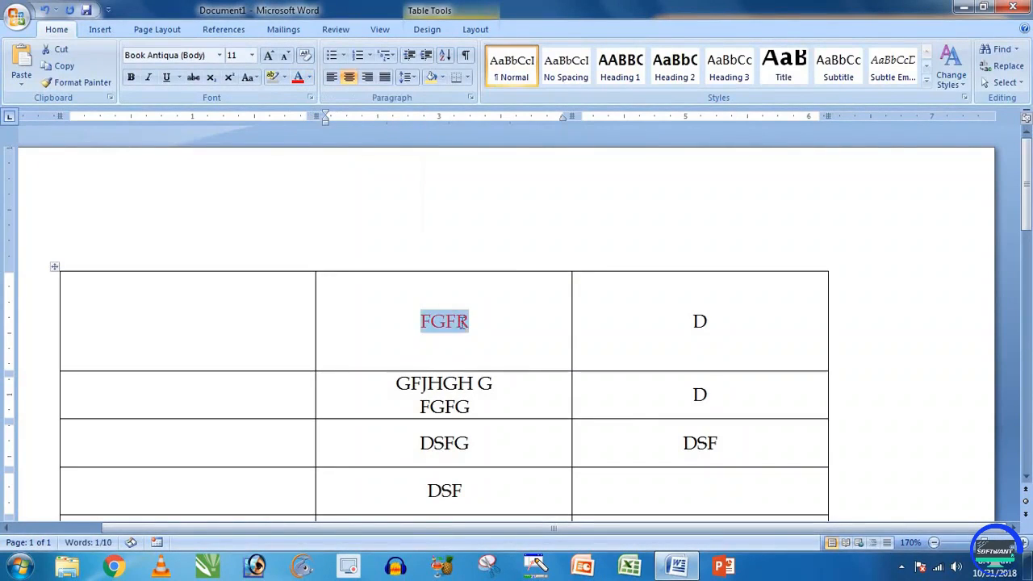
{"action": "type", "text": "FGFFDGGFR"}
Step: Fill the left column's first three cells with FGHGF, DFSG and D
{"action": "left_click", "coordinate": [671, 321]}
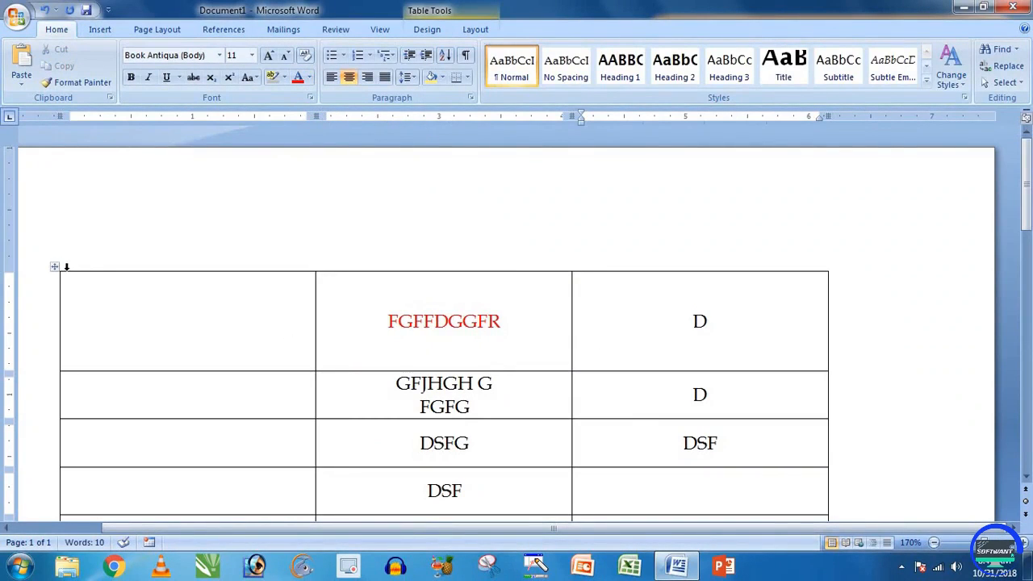
{"action": "left_click", "coordinate": [179, 327]}
{"action": "type", "text": "FGHGF"}
{"action": "left_click", "coordinate": [185, 393]}
{"action": "type", "text": "DFSG"}
{"action": "left_click", "coordinate": [182, 440]}
{"action": "type", "text": "D"}
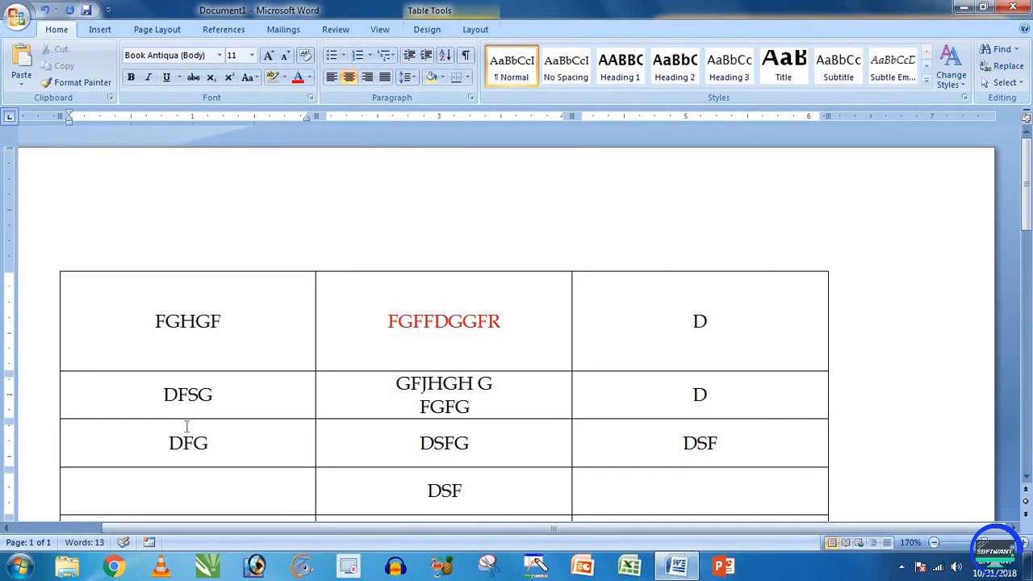
{"action": "left_click", "coordinate": [160, 332], "text": "shift"}
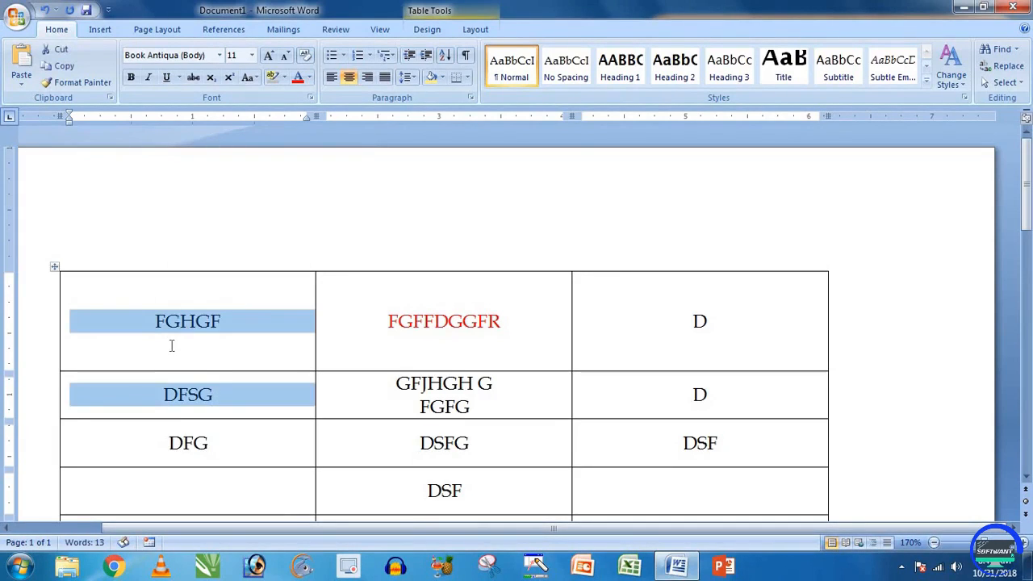
{"action": "left_click", "coordinate": [171, 345]}
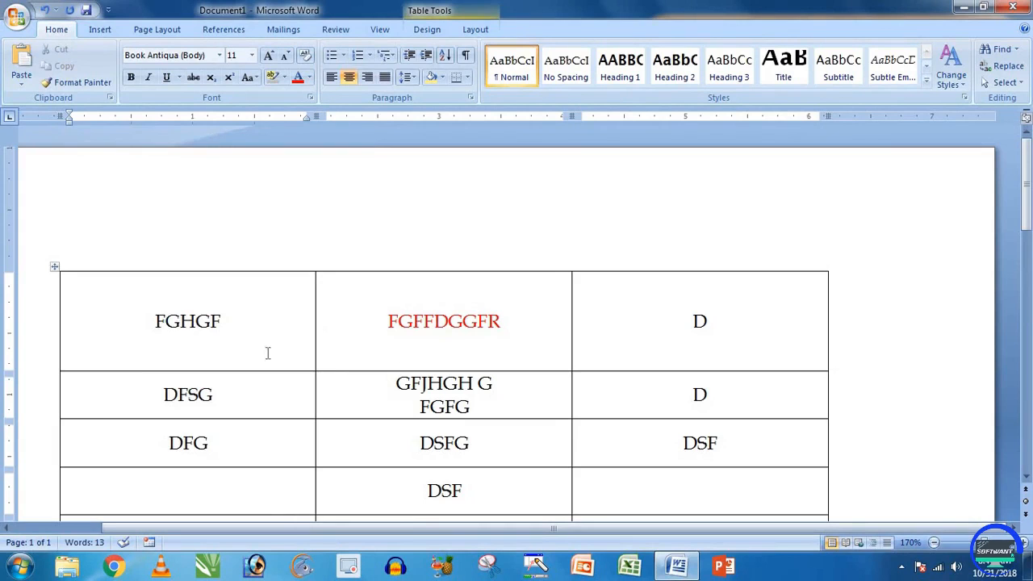
Step: Apply the Kruti Dev 010 font to the whole table
{"action": "left_click", "coordinate": [52, 268]}
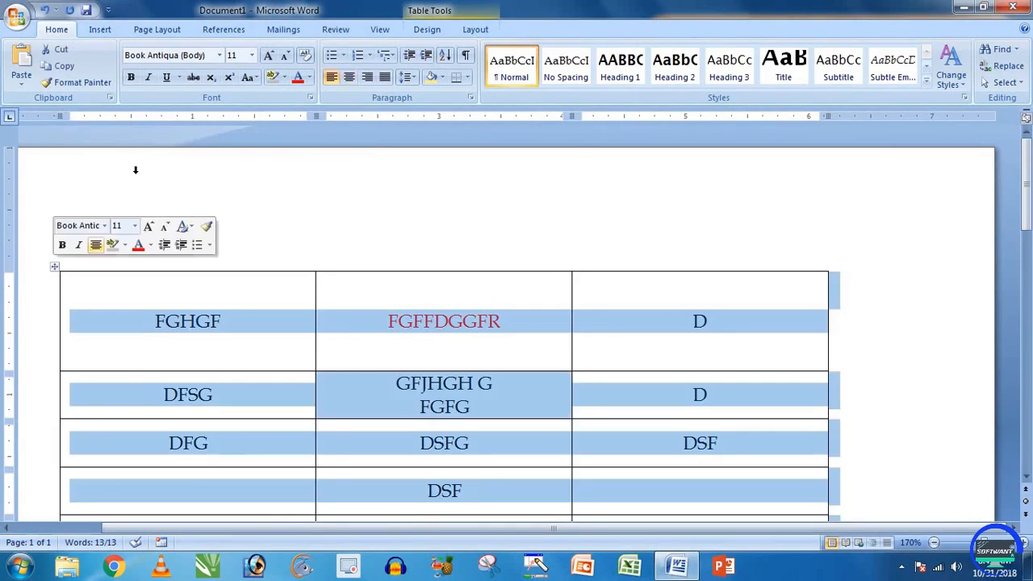
{"action": "left_click", "coordinate": [219, 55]}
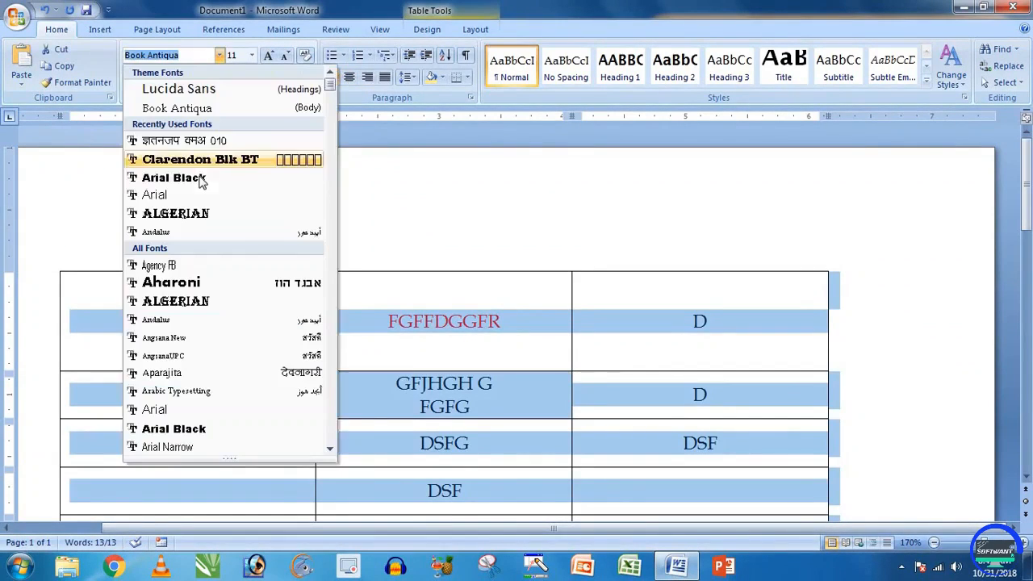
{"action": "left_click", "coordinate": [211, 142]}
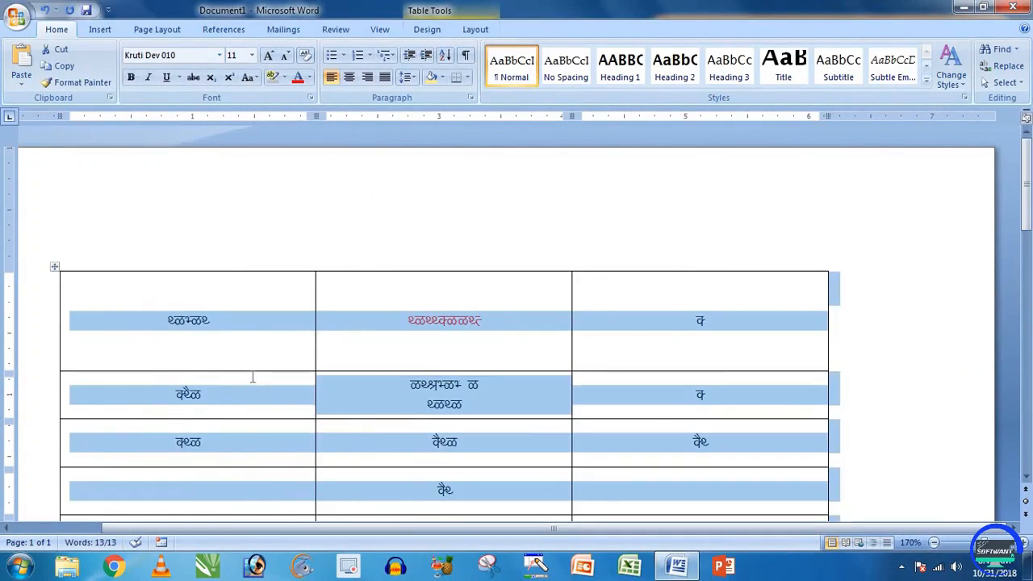
Step: Add DGBF to the first cell and G before the red text
{"action": "left_click", "coordinate": [249, 338]}
{"action": "type", "text": "DGBF"}
{"action": "left_click", "coordinate": [398, 336]}
{"action": "type", "text": "G"}
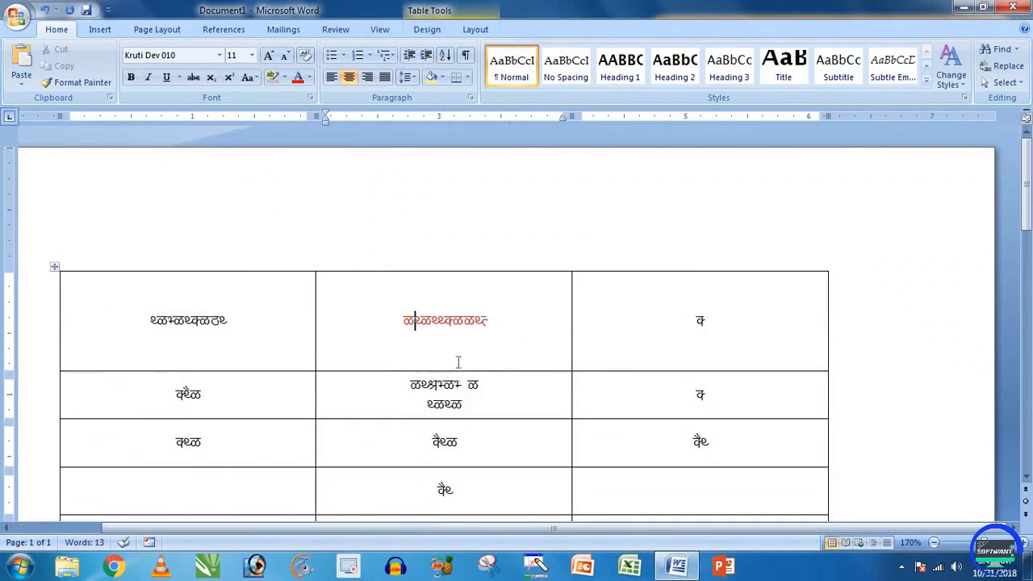
{"action": "left_click", "coordinate": [239, 331]}
Step: Replace the top-right cell's character with the text थलतलक्थल
{"action": "left_click", "coordinate": [472, 30]}
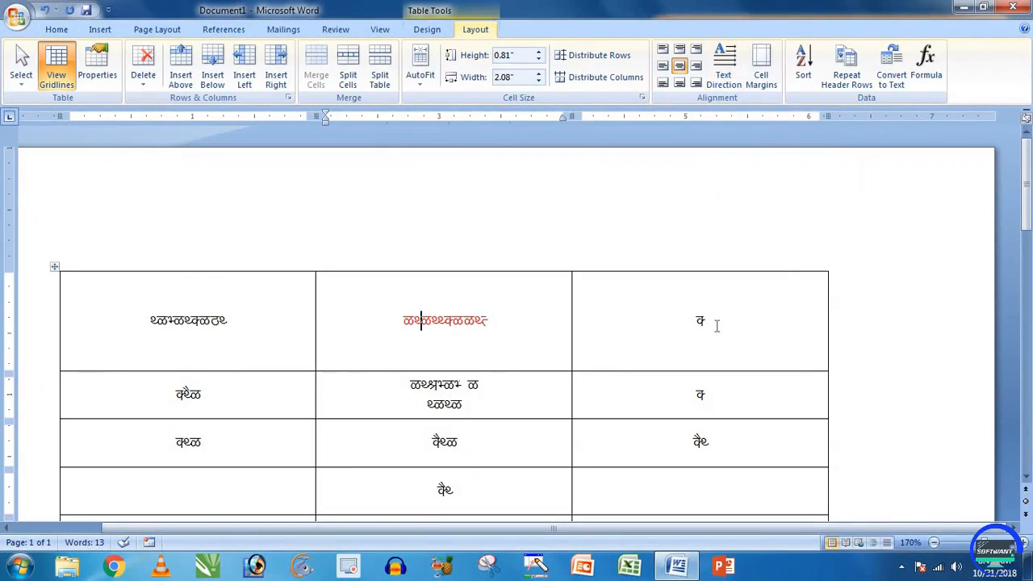
{"action": "left_click_drag", "start_coordinate": [717, 323], "coordinate": [700, 335]}
{"action": "type", "text": "थलतलक्थल"}
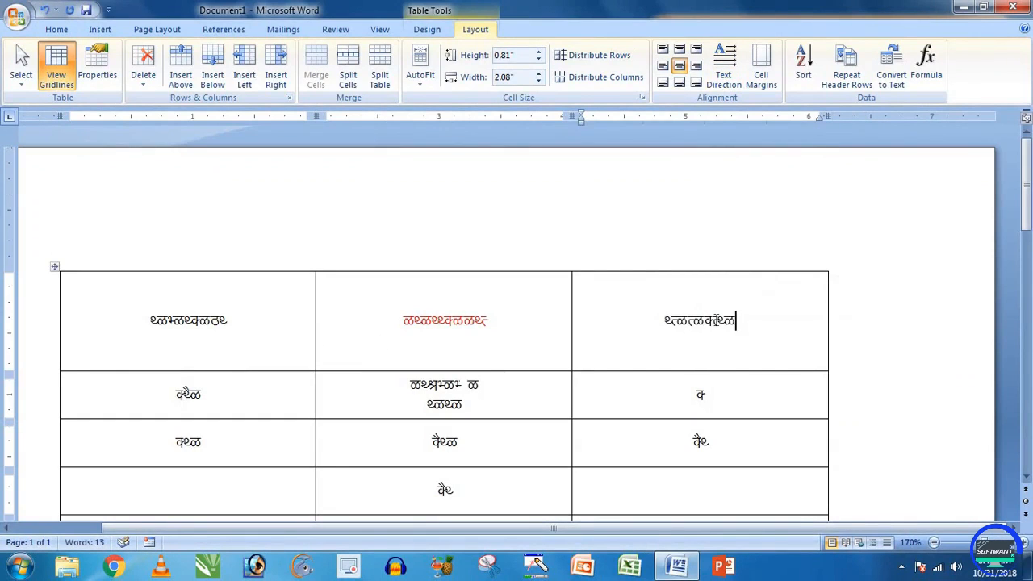
Step: Select all document text and set it in Lucida Sans
{"action": "key", "text": "ctrl+a"}
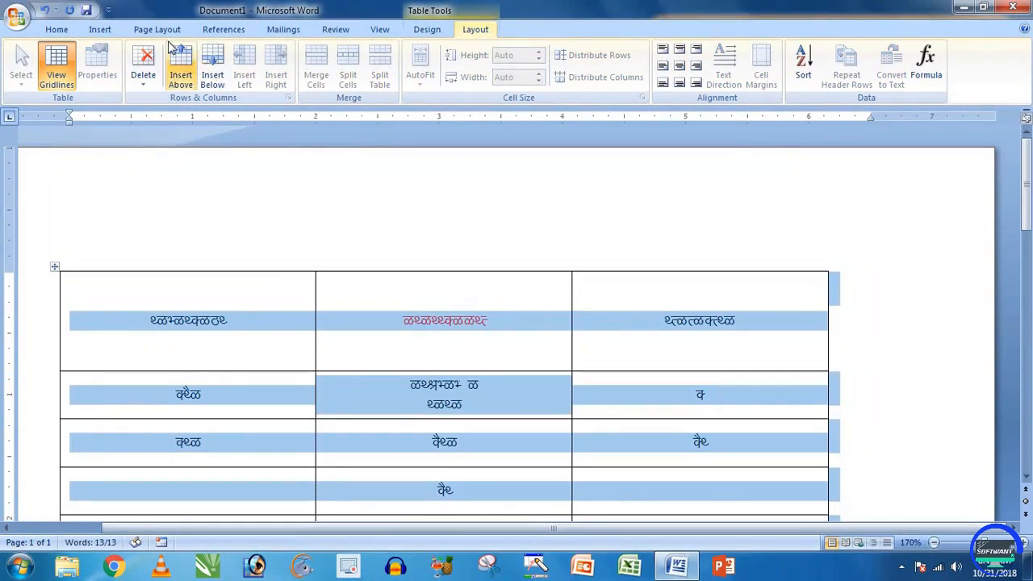
{"action": "left_click", "coordinate": [64, 30]}
{"action": "left_click", "coordinate": [218, 55]}
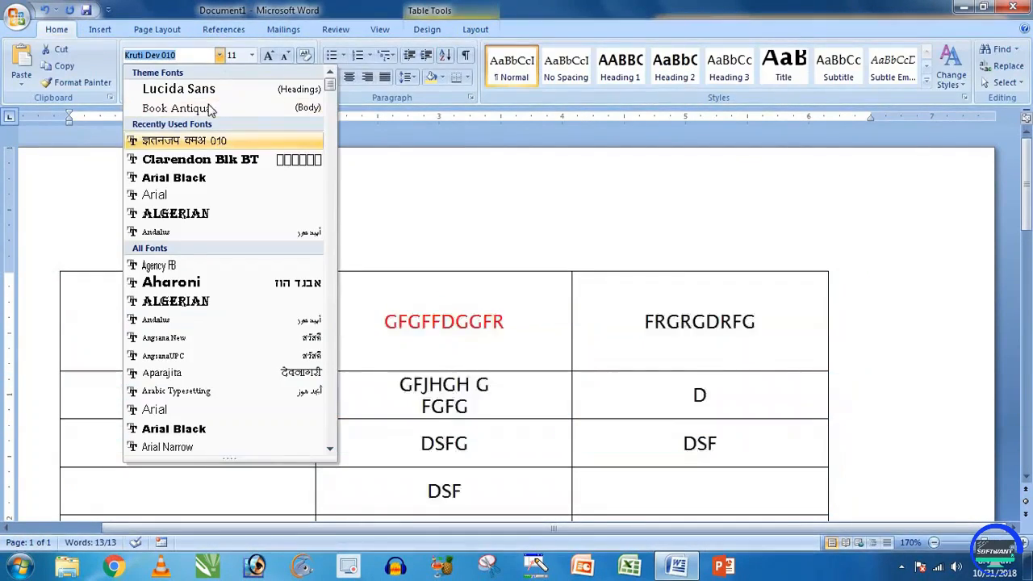
{"action": "left_click", "coordinate": [202, 96]}
Step: Type EERTRE after FRG in the top-right cell, deleting the last character
{"action": "left_click", "coordinate": [682, 352]}
{"action": "type", "text": "EERTRE"}
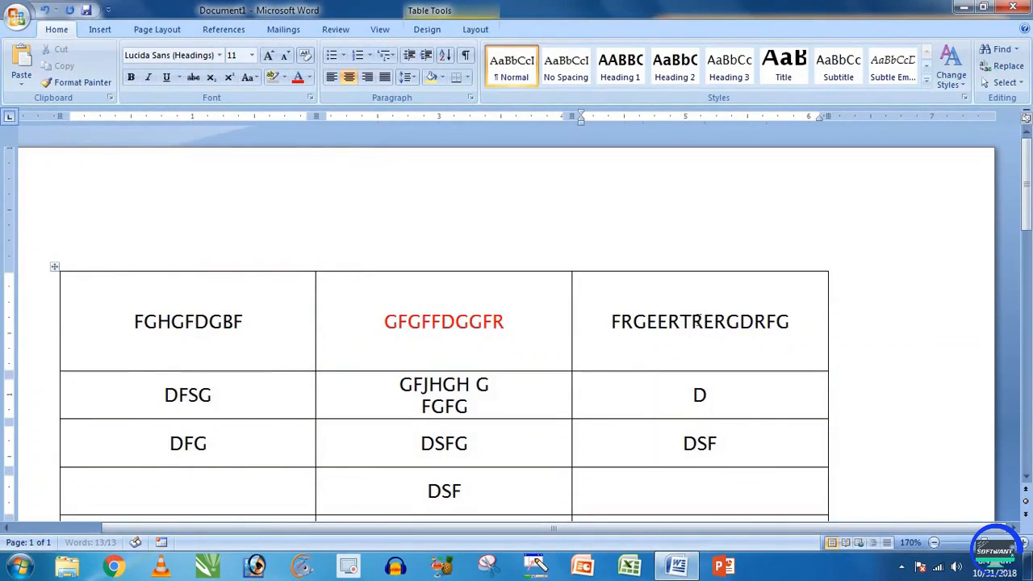
{"action": "key", "text": "BackSpace"}
{"action": "key", "text": "BackSpace"}
{"action": "key", "text": "BackSpace"}
{"action": "key", "text": "BackSpace"}
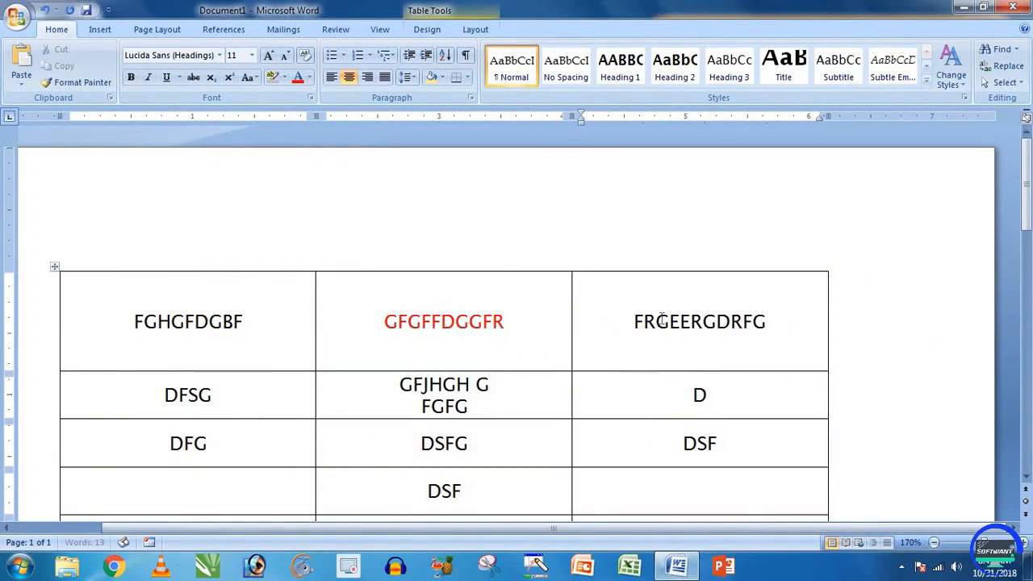
{"action": "left_click", "coordinate": [476, 29]}
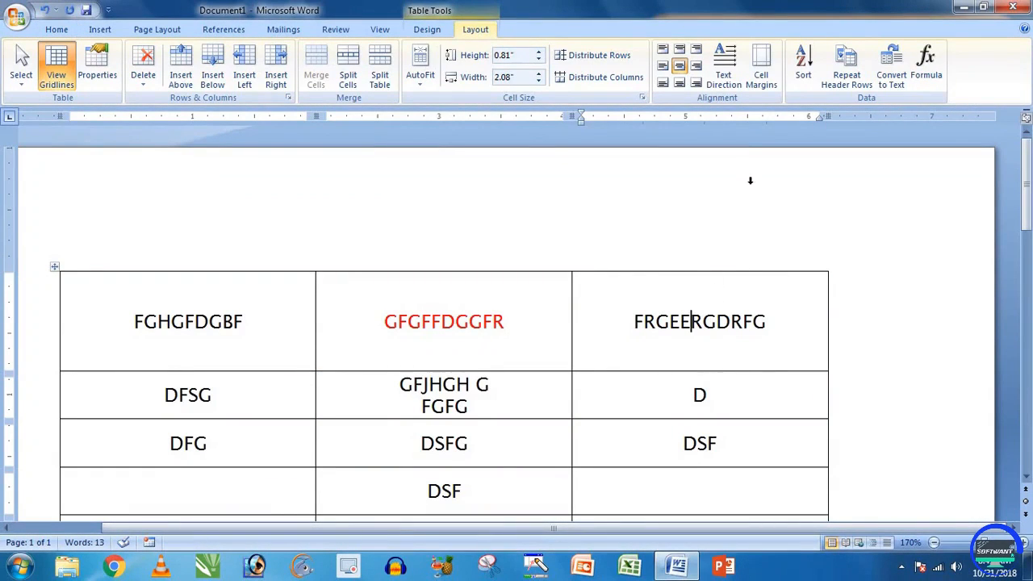
Step: Cycle the top-right cell's text direction and return it to horizontal
{"action": "left_click", "coordinate": [734, 79]}
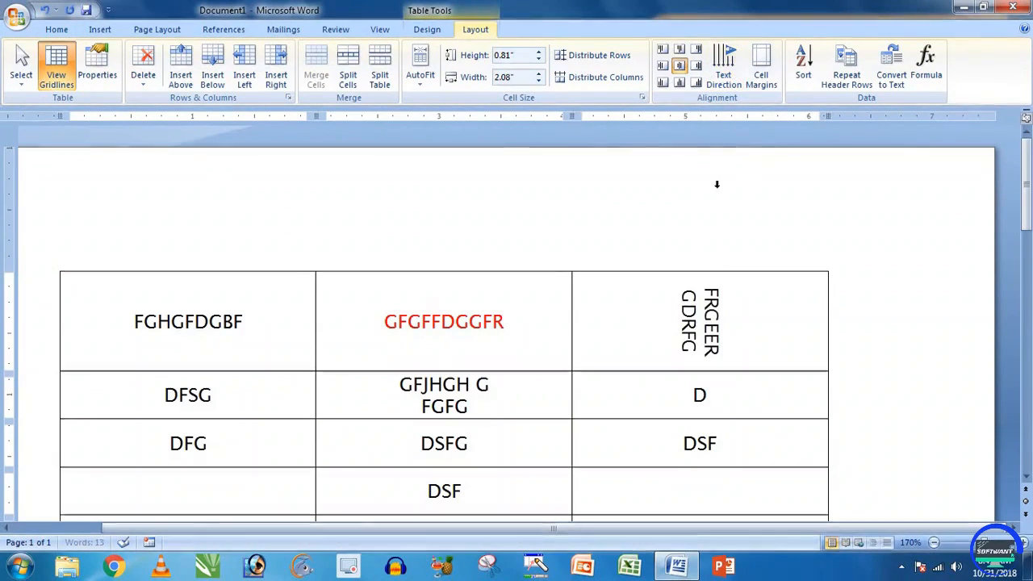
{"action": "left_click", "coordinate": [724, 79]}
{"action": "left_click", "coordinate": [724, 79]}
{"action": "left_click", "coordinate": [725, 78]}
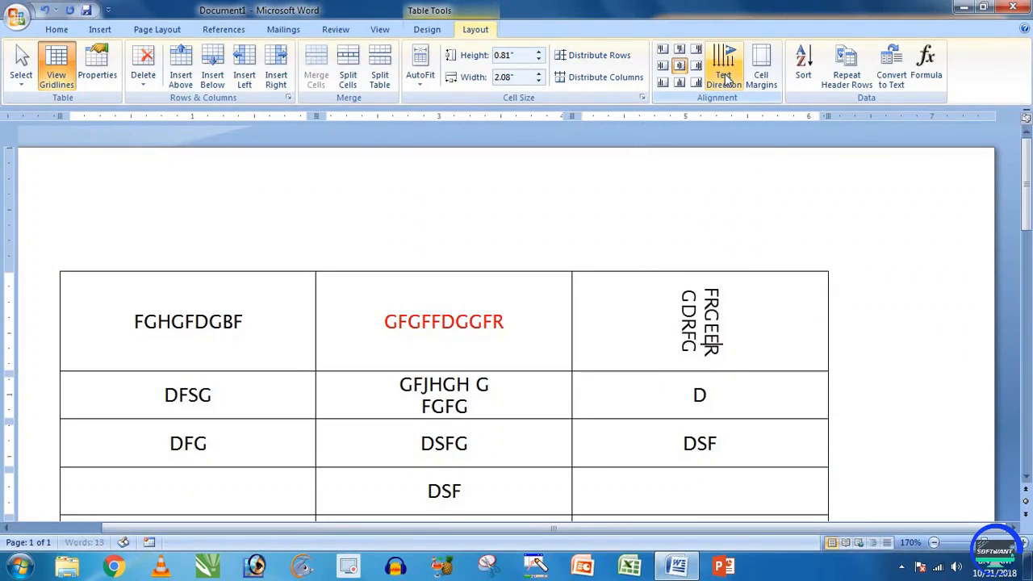
{"action": "left_click", "coordinate": [725, 79]}
{"action": "left_click", "coordinate": [725, 78]}
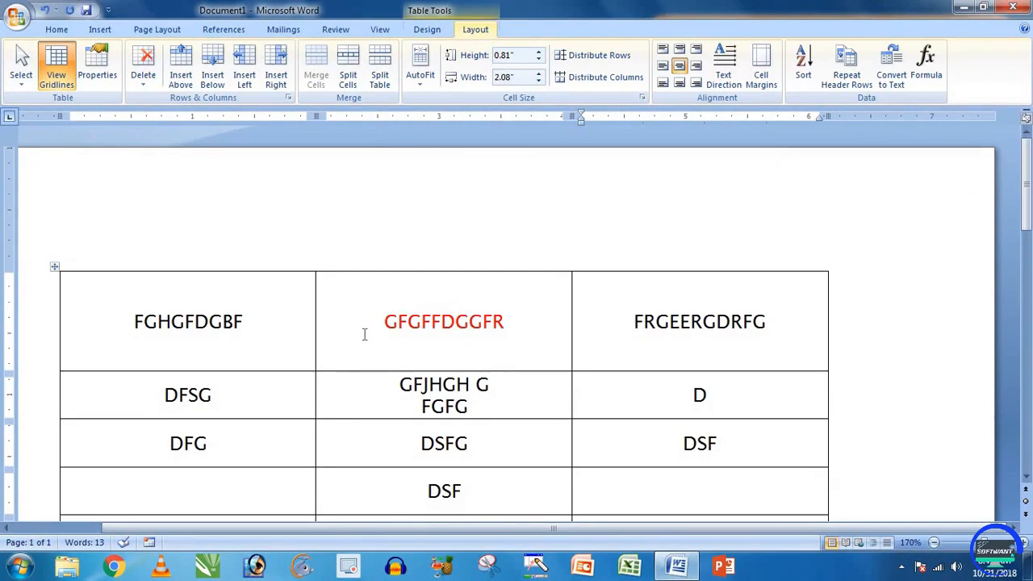
Step: Align the red GFGFFDGGFR text to the top left of its cell
{"action": "left_click", "coordinate": [336, 323]}
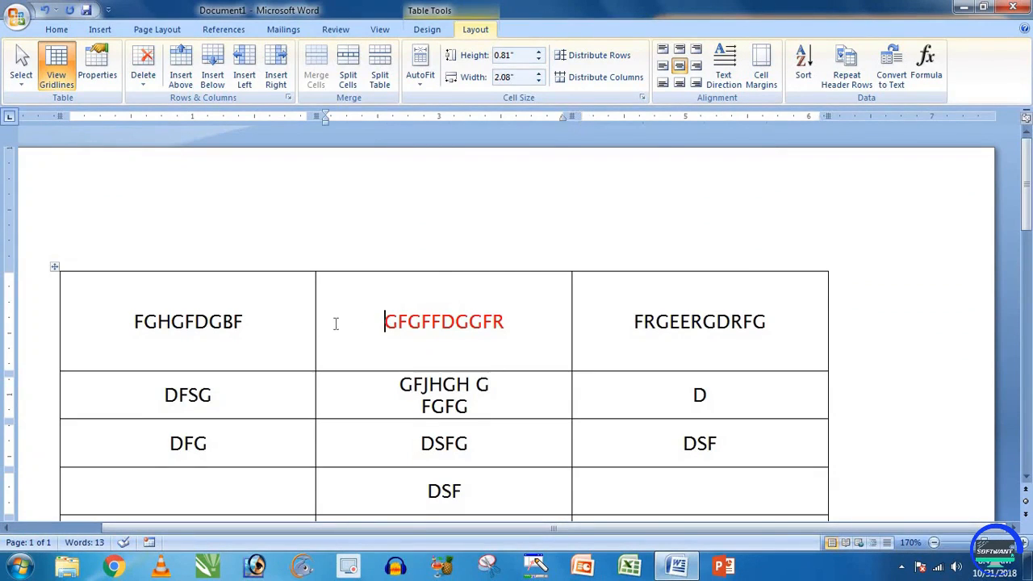
{"action": "left_click", "coordinate": [663, 50]}
{"action": "left_click", "coordinate": [424, 306]}
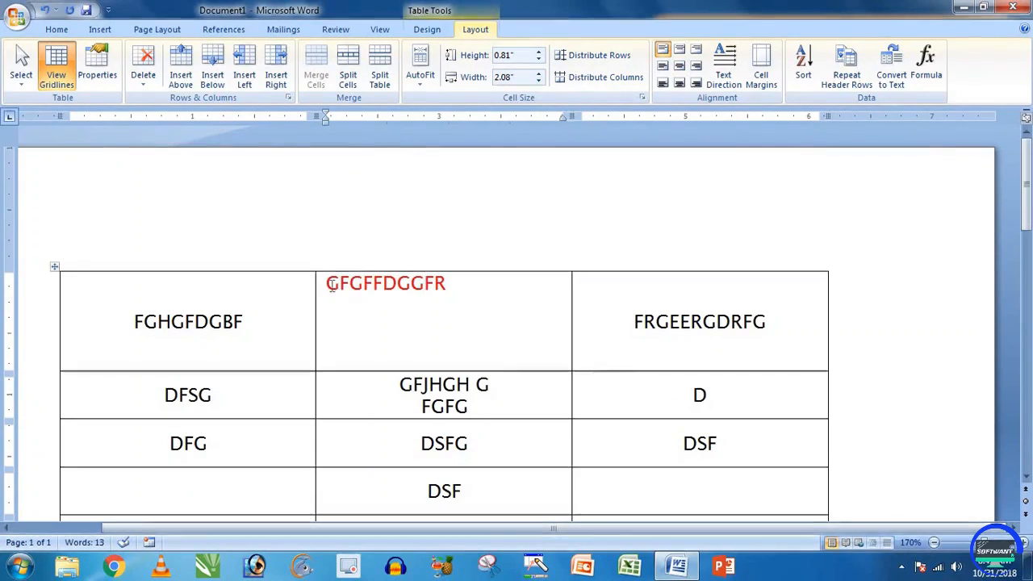
{"action": "mouse_move", "coordinate": [325, 284]}
{"action": "left_mouse_down"}
{"action": "mouse_move", "coordinate": [314, 286]}
{"action": "mouse_move", "coordinate": [330, 292]}
{"action": "left_mouse_up"}
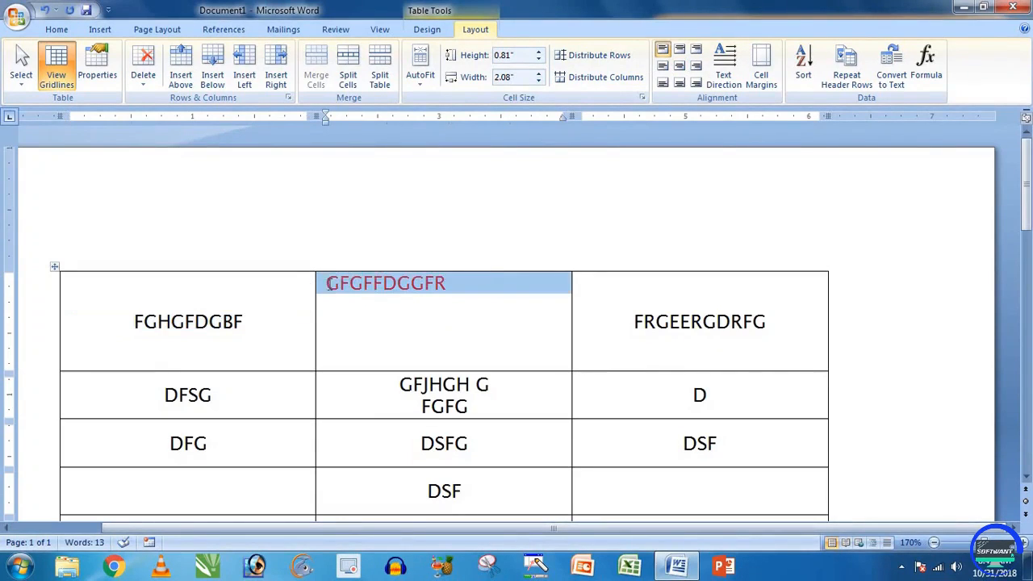
{"action": "left_click", "coordinate": [338, 303]}
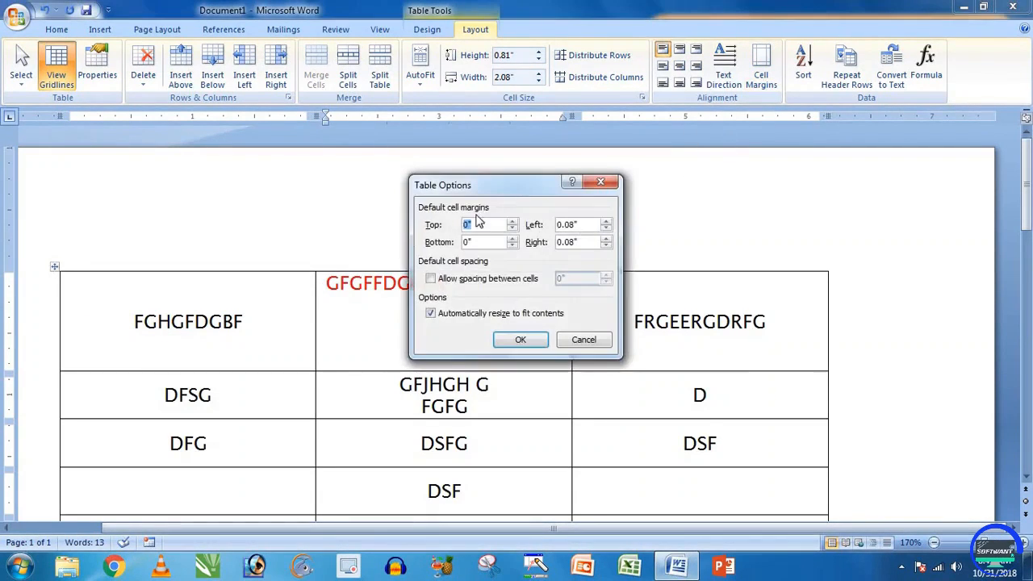
Step: Raise Table Options' default Left cell margin to 0.17", confirm, and reopen Cell Margins
{"action": "left_click_drag", "start_coordinate": [468, 189], "coordinate": [553, 190]}
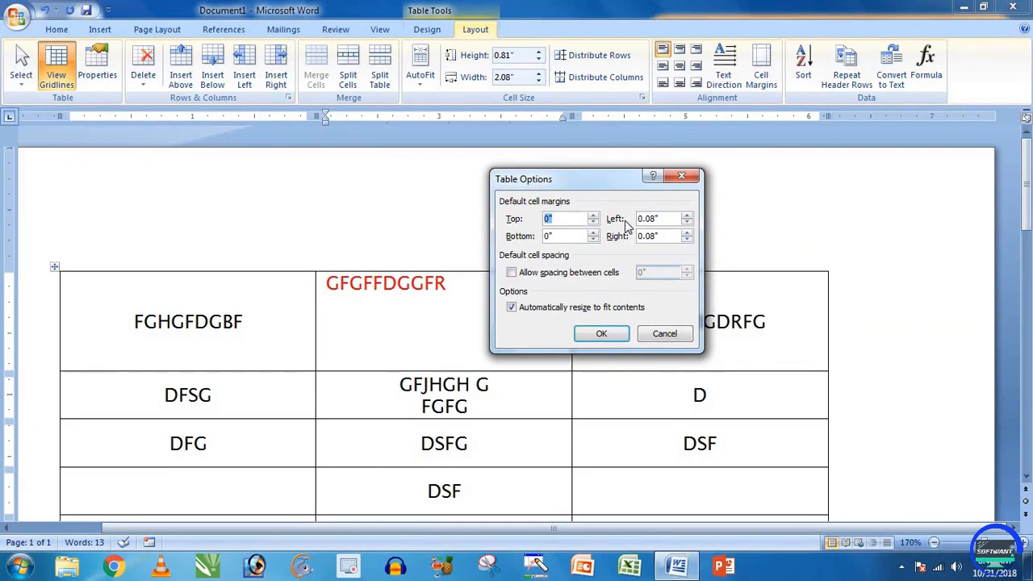
{"action": "left_click", "coordinate": [687, 216]}
{"action": "left_click", "coordinate": [687, 216]}
{"action": "left_click", "coordinate": [602, 333]}
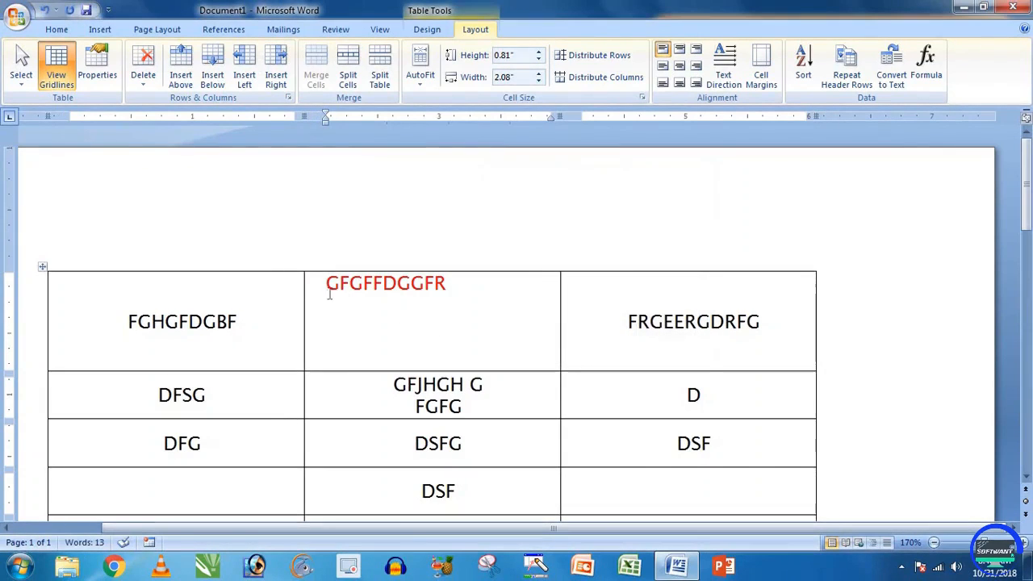
{"action": "left_click", "coordinate": [763, 77]}
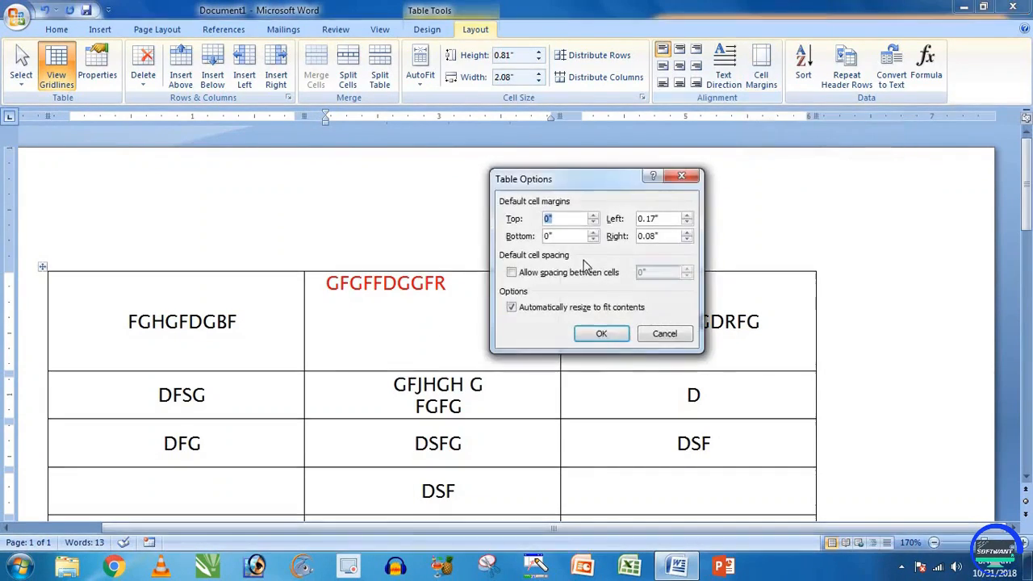
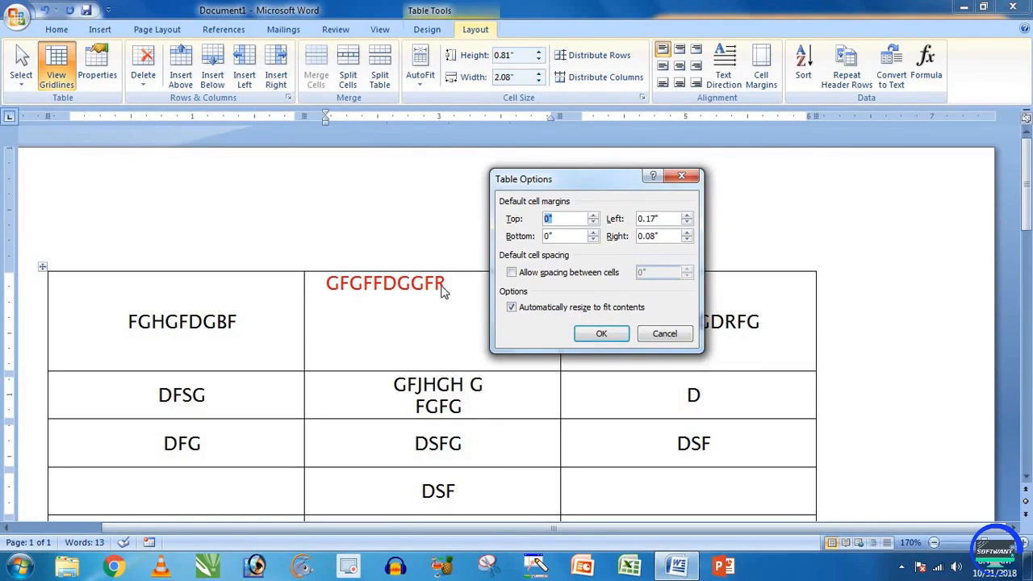
Step: Allow spacing between cells, set it to 0.03", and apply it to the table
{"action": "left_click", "coordinate": [530, 275]}
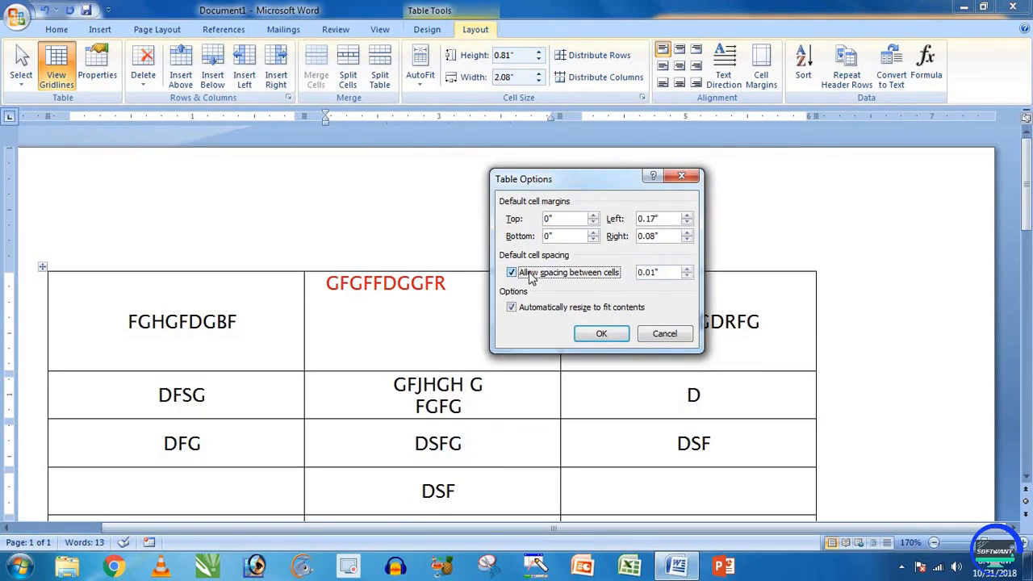
{"action": "left_click", "coordinate": [687, 269]}
{"action": "left_click", "coordinate": [687, 269]}
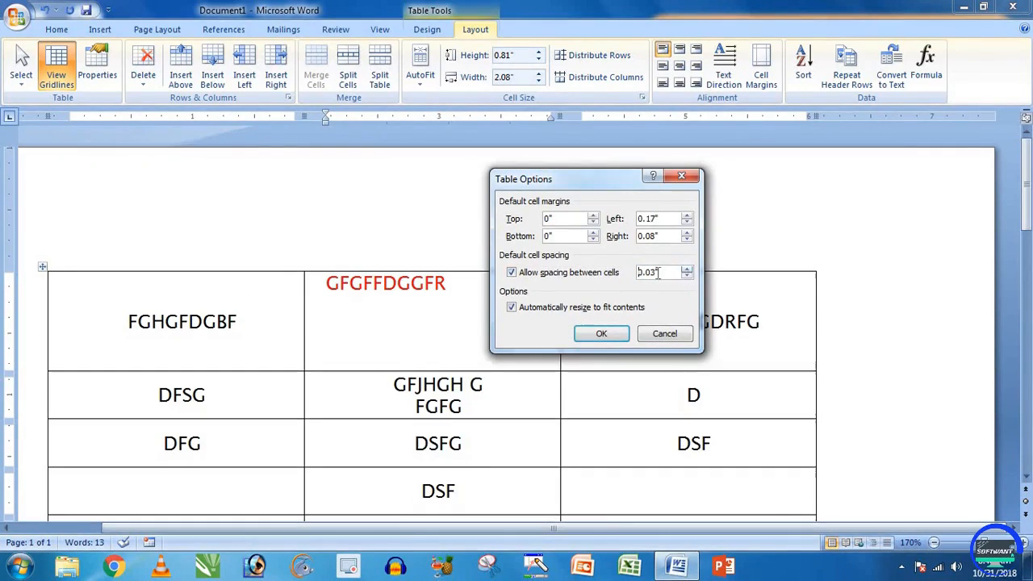
{"action": "left_click", "coordinate": [602, 334]}
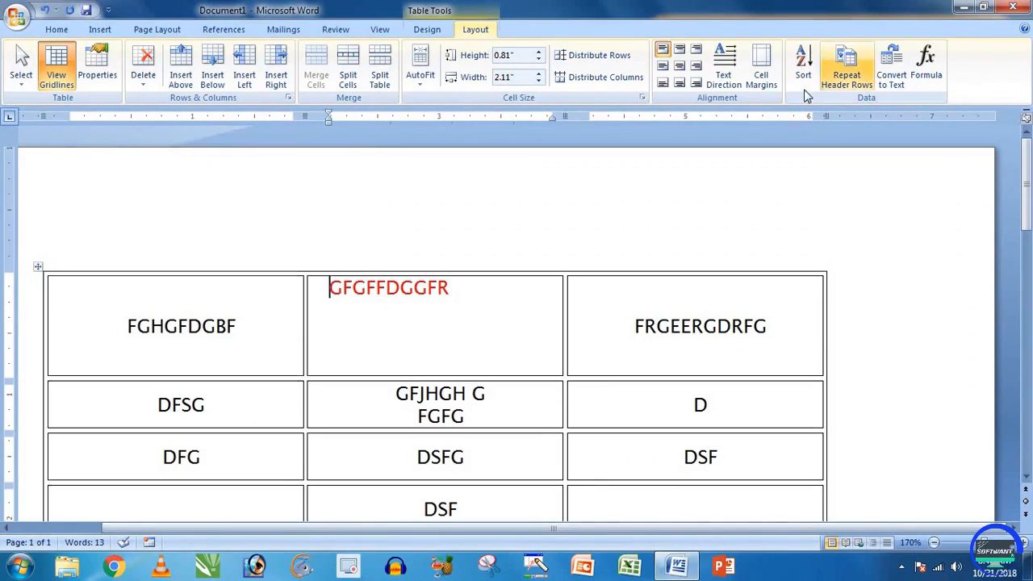
Step: Reopen Table Options, close it unchanged, and place the caret in the FRGEERGDRFG cell
{"action": "left_click", "coordinate": [761, 71]}
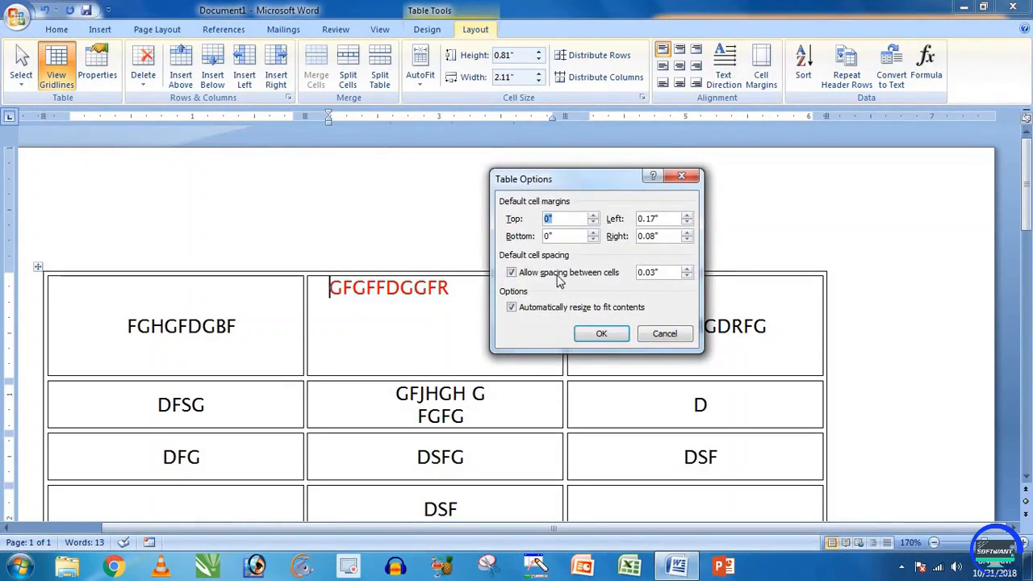
{"action": "left_click", "coordinate": [674, 343]}
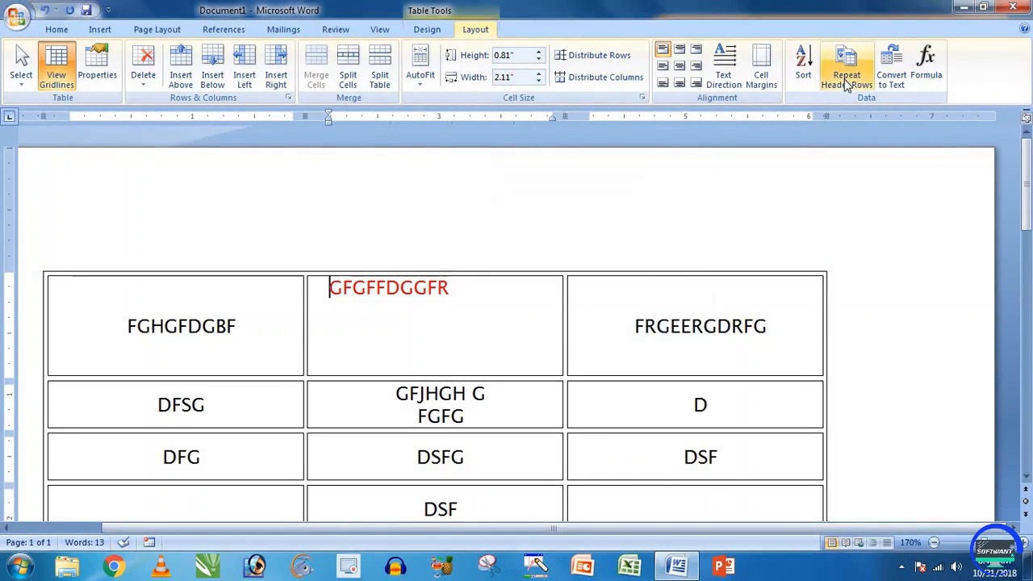
{"action": "left_click", "coordinate": [670, 326]}
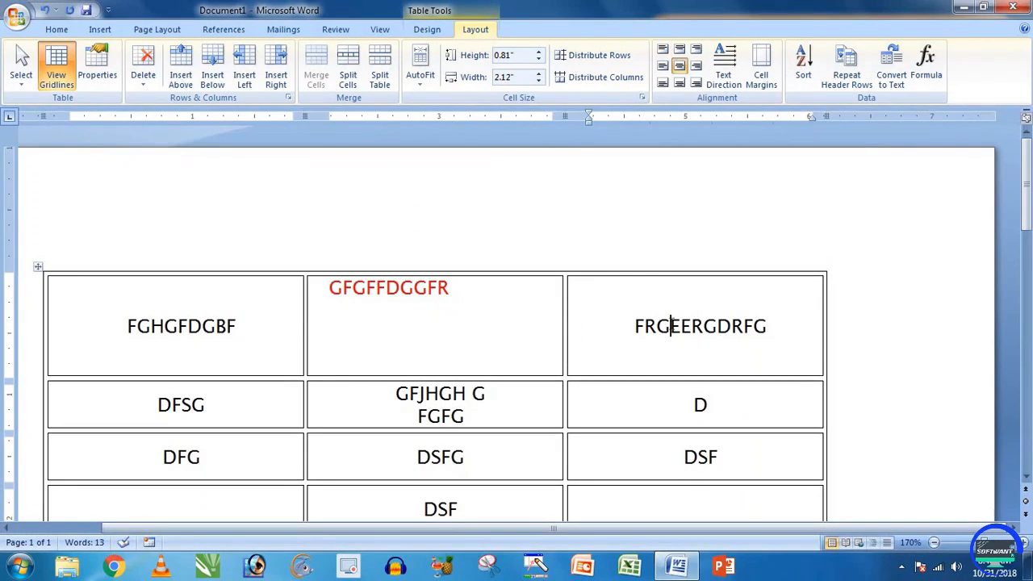
{"action": "scroll", "coordinate": [670, 326], "scroll_direction": "down", "scroll_amount": 5}
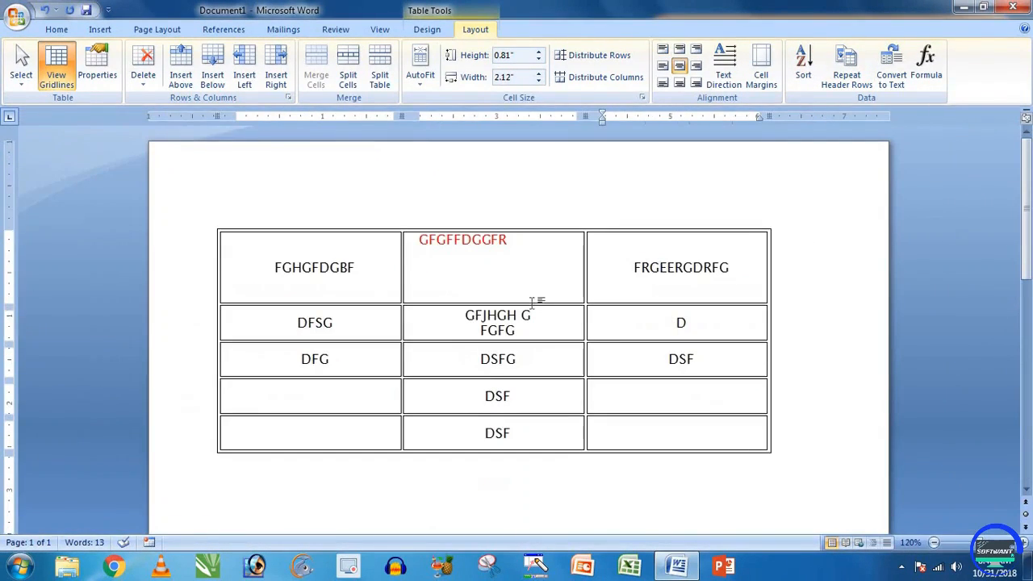
Step: Clear all the sample text from the table, undoing the accidental deletion of the whole table
{"action": "key", "text": "ctrl+a"}
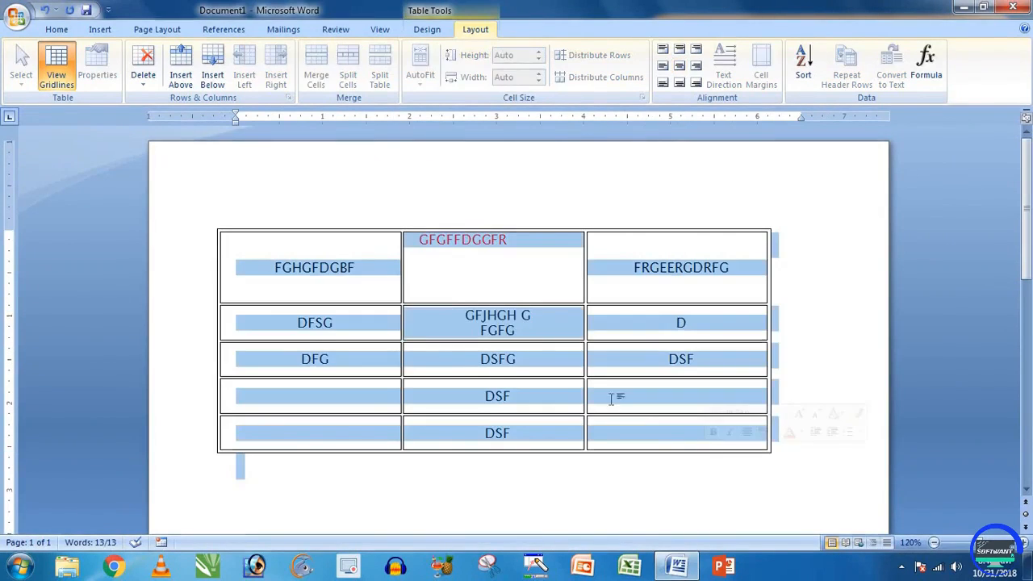
{"action": "key", "text": "Delete"}
{"action": "key", "text": "ctrl+z"}
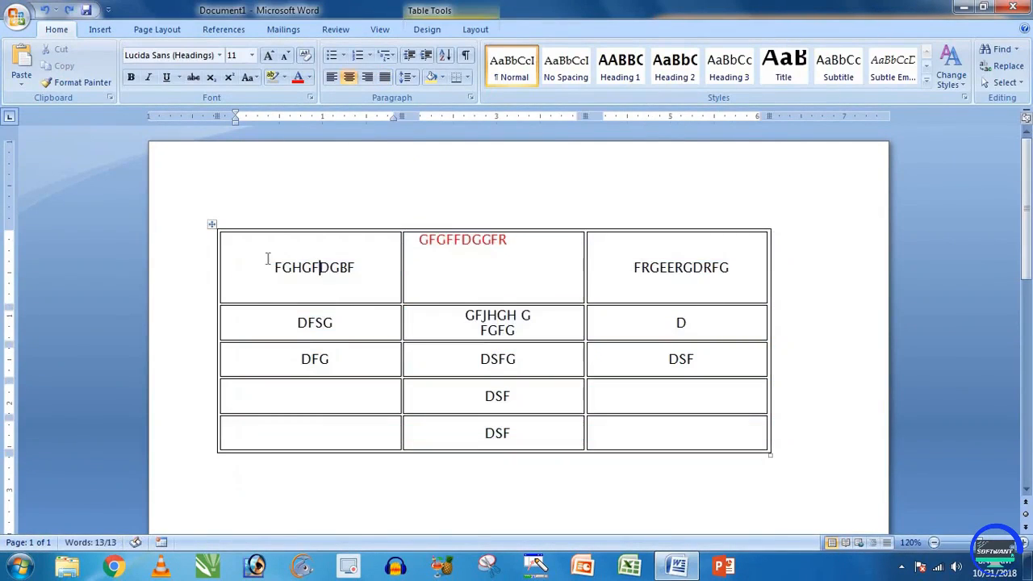
{"action": "left_click_drag", "start_coordinate": [268, 260], "coordinate": [662, 425]}
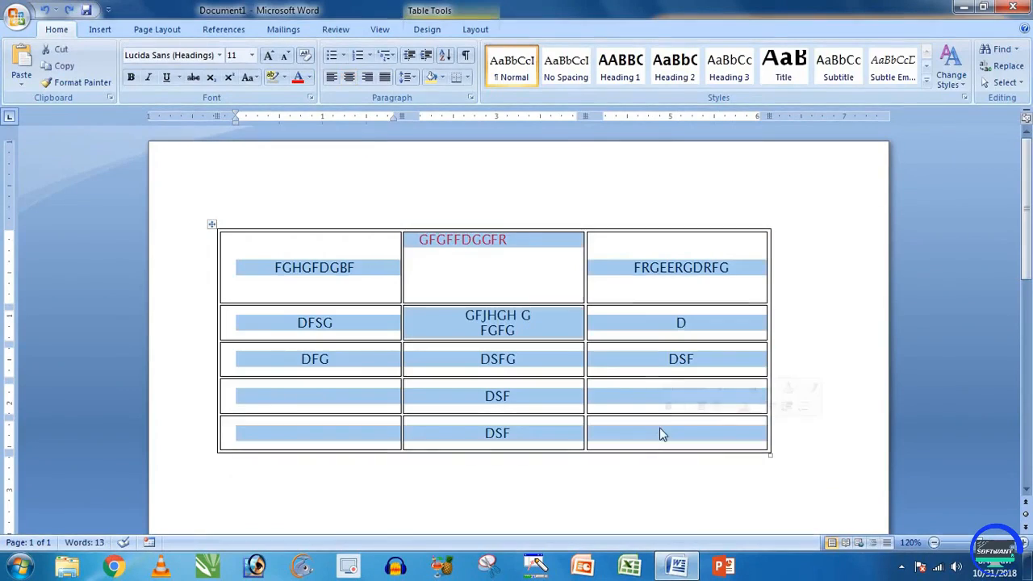
{"action": "key", "text": "Delete"}
Step: Enter 1, 3, 2, 5 and 4 down the first column
{"action": "type", "text": "1"}
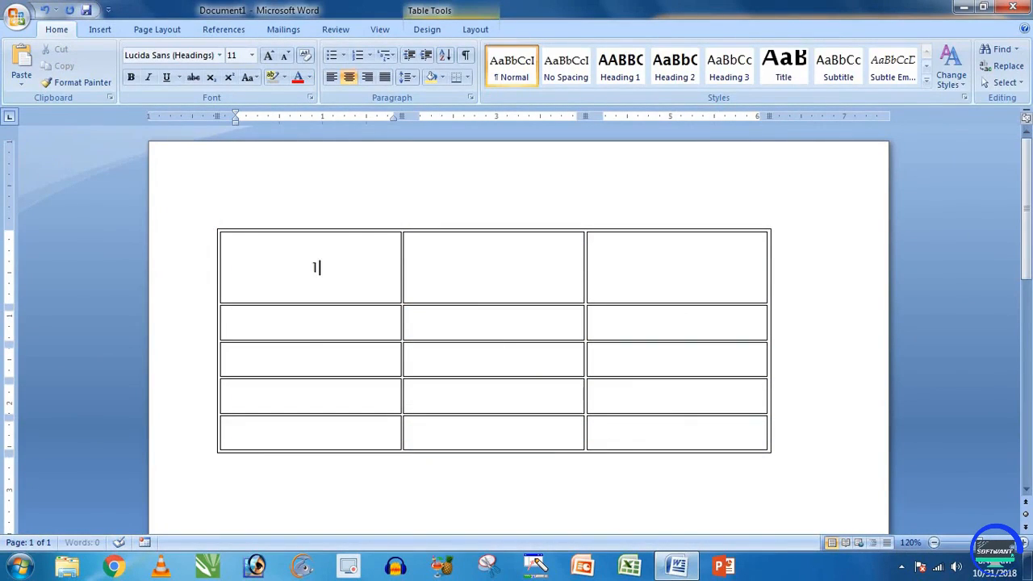
{"action": "key", "text": "Down"}
{"action": "type", "text": "3"}
{"action": "key", "text": "Down"}
{"action": "type", "text": "2"}
{"action": "key", "text": "Down"}
{"action": "type", "text": "5"}
{"action": "key", "text": "Down"}
{"action": "type", "text": "4"}
{"action": "left_click_drag", "start_coordinate": [344, 272], "coordinate": [346, 396]}
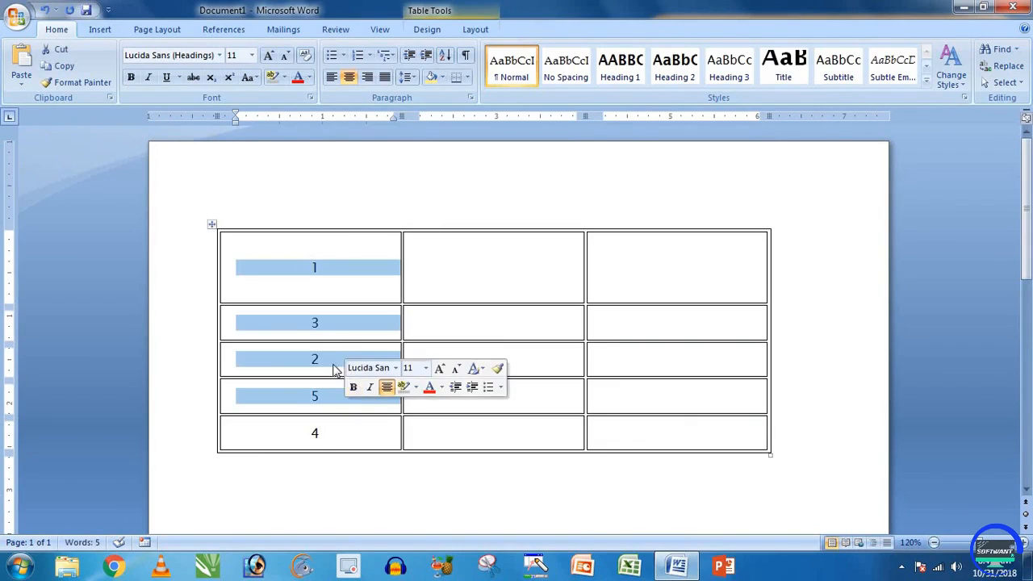
{"action": "left_click", "coordinate": [334, 370]}
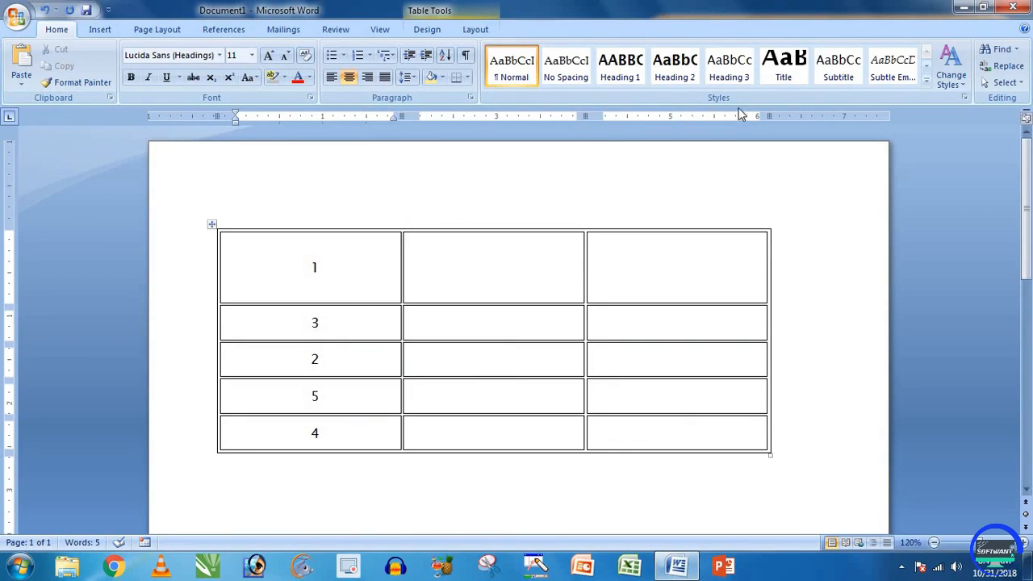
Step: Sort the table by column 1 in ascending order so the numbers run 1–5
{"action": "left_click", "coordinate": [478, 30]}
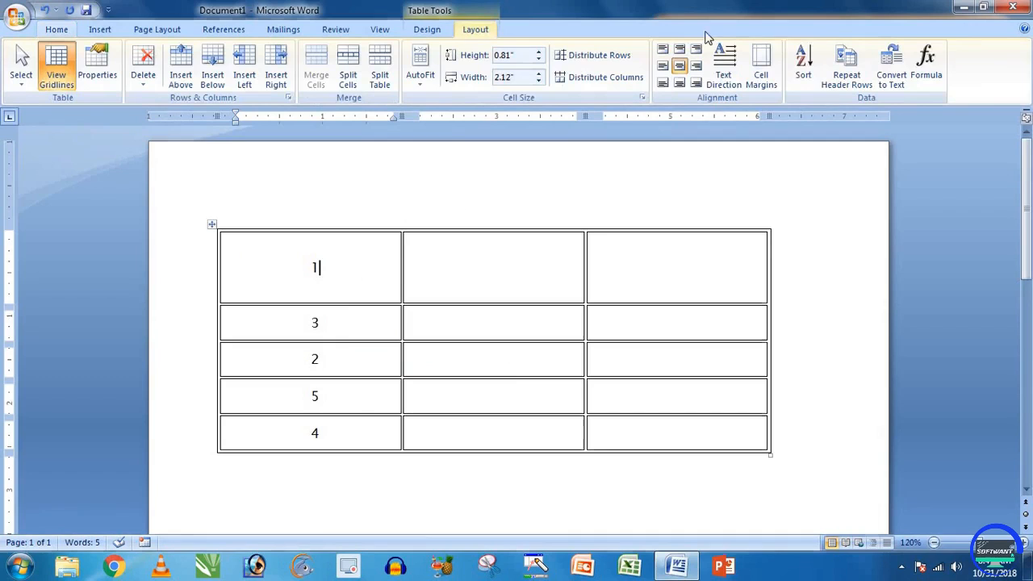
{"action": "left_click", "coordinate": [806, 74]}
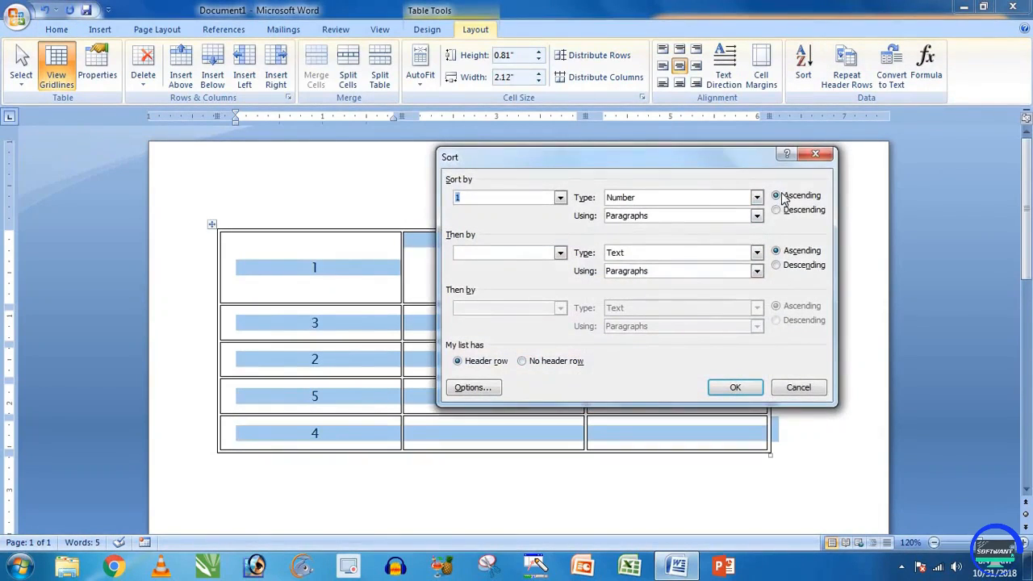
{"action": "left_click", "coordinate": [783, 197]}
{"action": "left_click", "coordinate": [559, 199]}
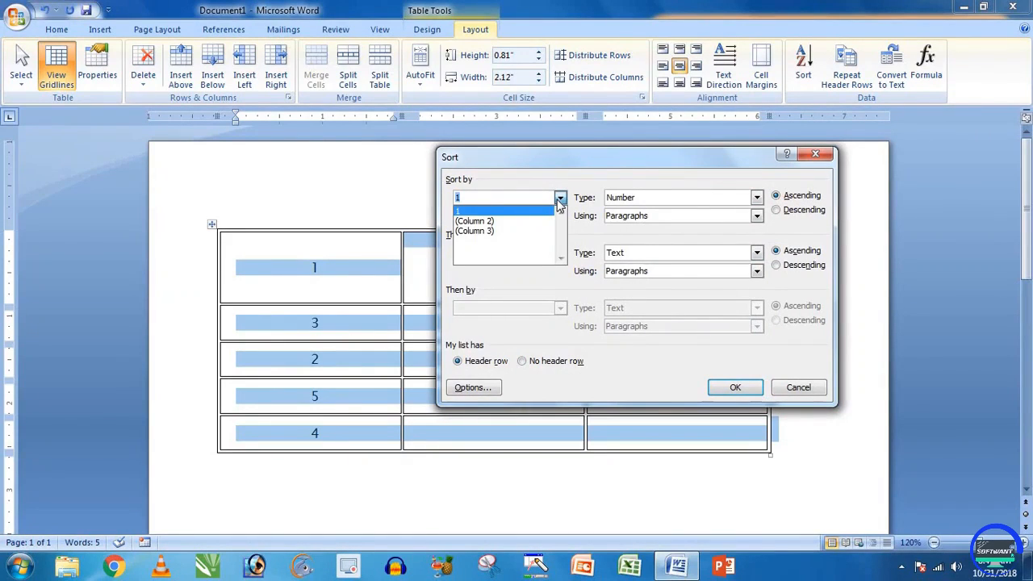
{"action": "left_click", "coordinate": [725, 181]}
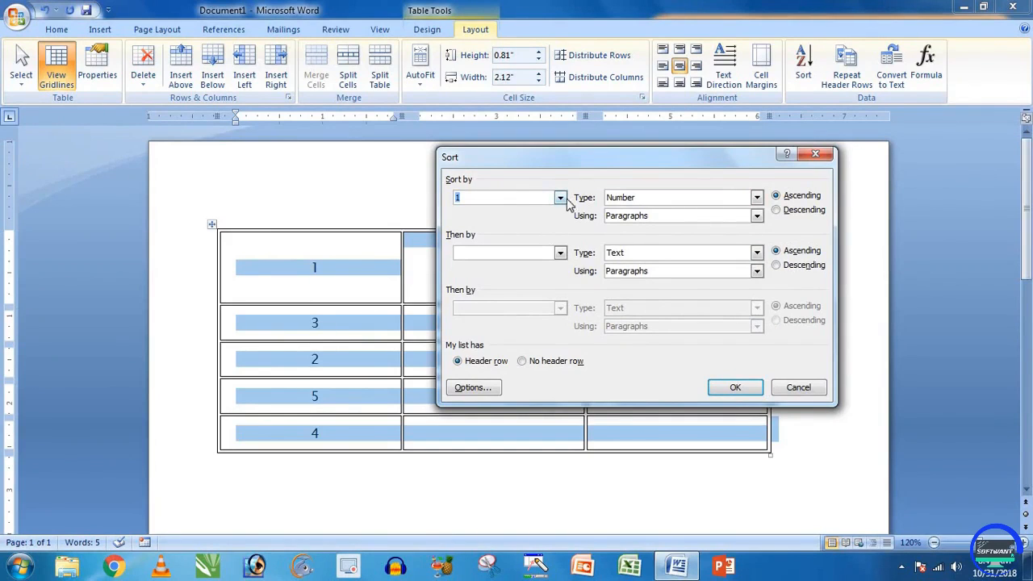
{"action": "left_click", "coordinate": [735, 387]}
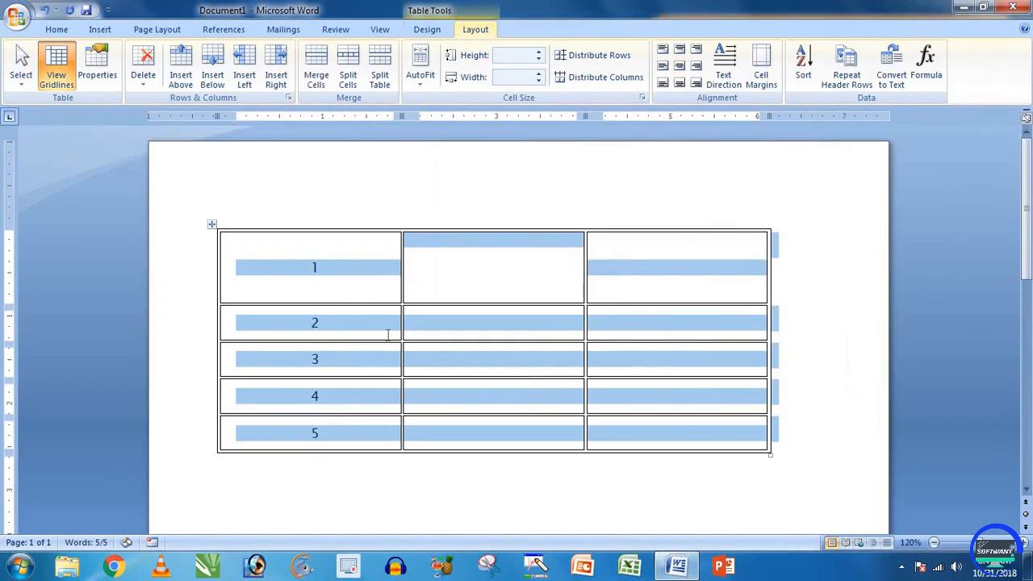
Step: Replace the numbers with S.N and Name headers, then delete the whole table
{"action": "left_click", "coordinate": [348, 291]}
{"action": "left_click_drag", "start_coordinate": [341, 273], "coordinate": [317, 434]}
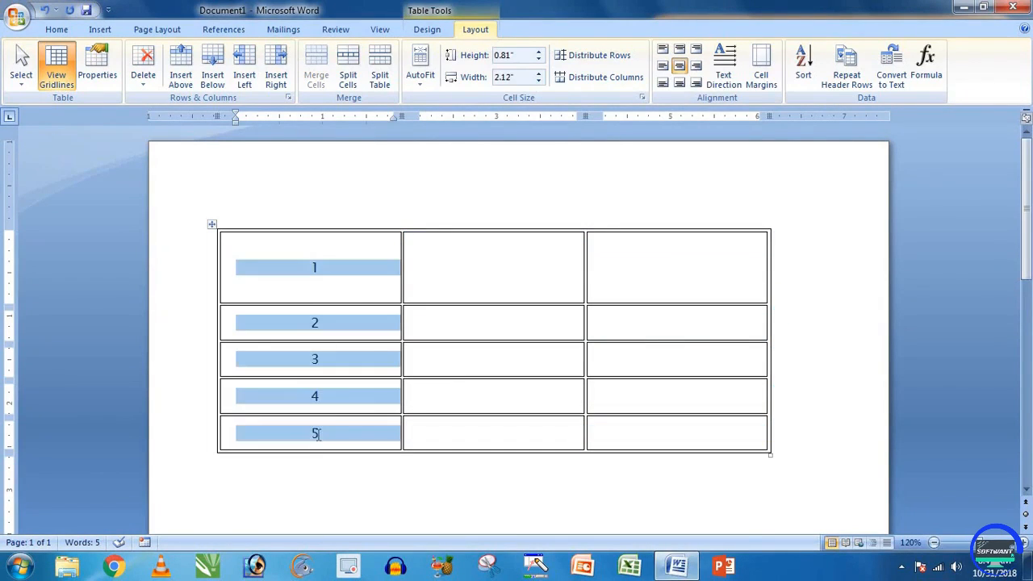
{"action": "key", "text": "Delete"}
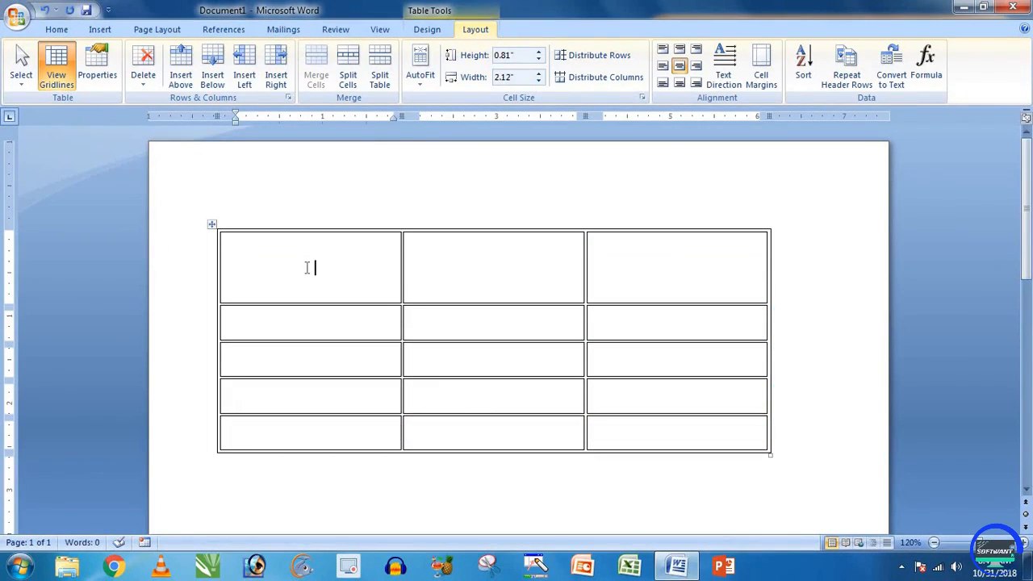
{"action": "type", "text": "S.N"}
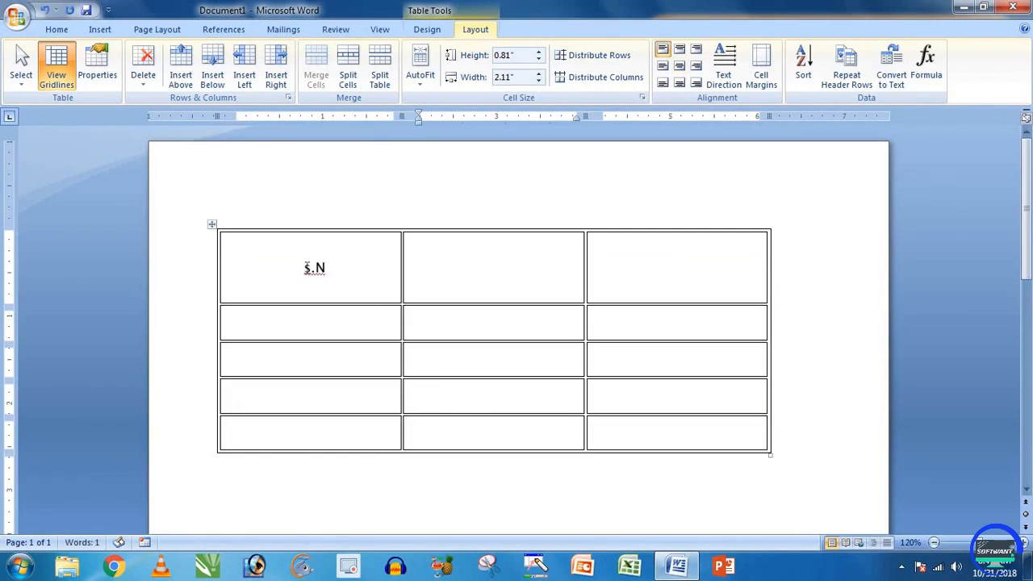
{"action": "key", "text": "Tab"}
{"action": "type", "text": "Name"}
{"action": "key", "text": "Tab"}
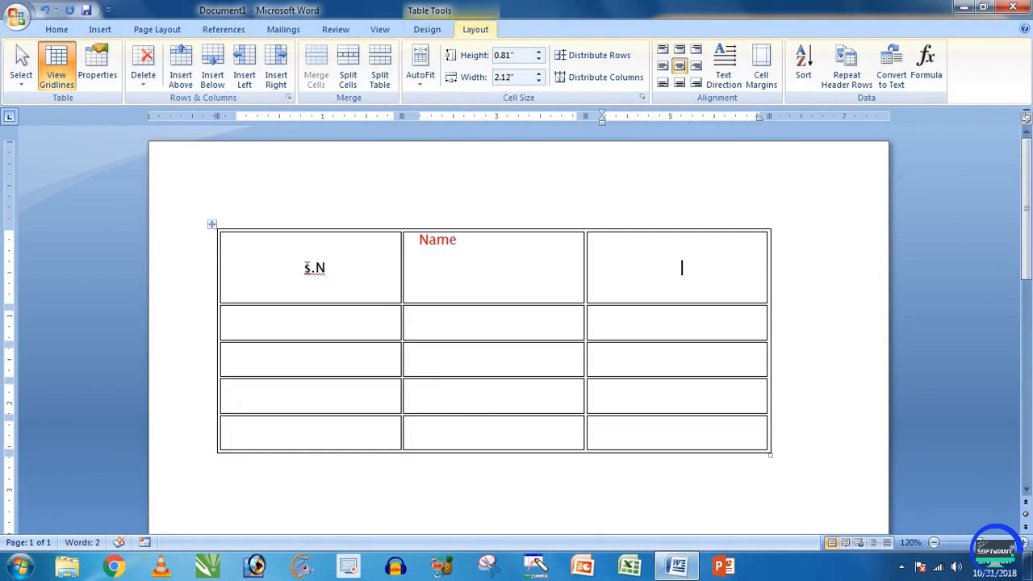
{"action": "key", "text": "ctrl+a"}
{"action": "key", "text": "Delete"}
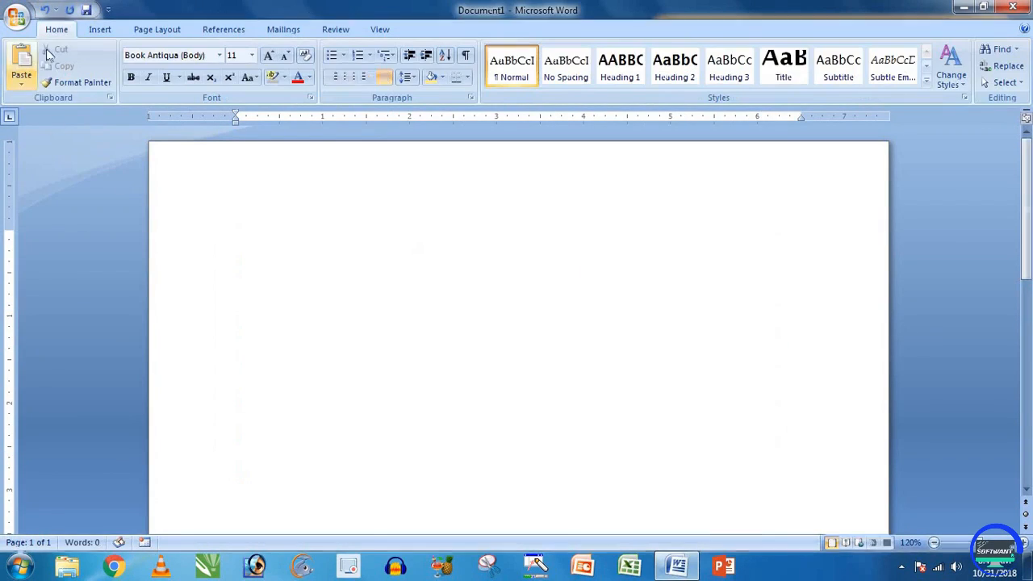
Step: Insert a new 5×5 table with headers S.n, Name and Fathers
{"action": "left_click", "coordinate": [100, 29]}
{"action": "left_click", "coordinate": [125, 65]}
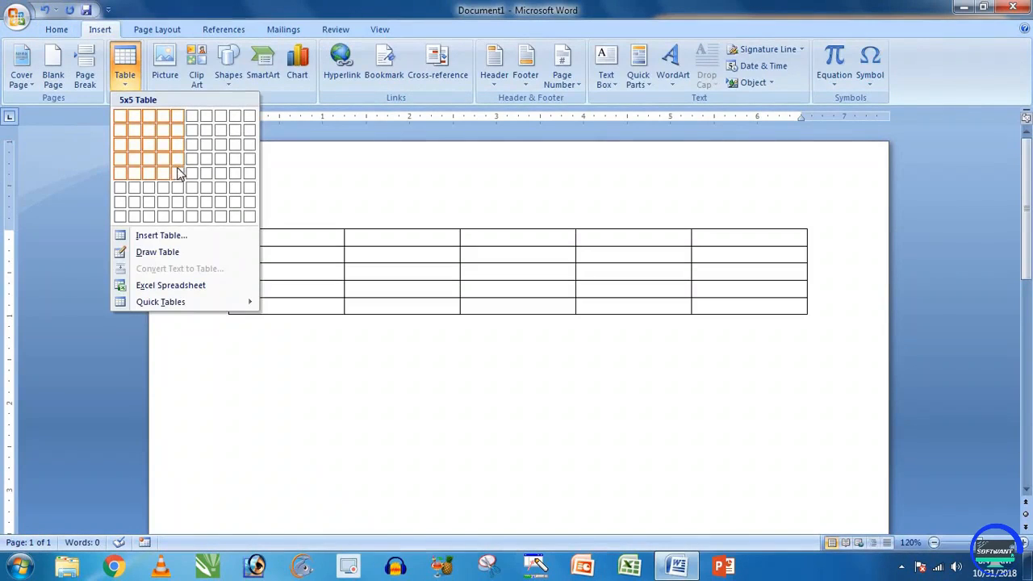
{"action": "left_click", "coordinate": [175, 172]}
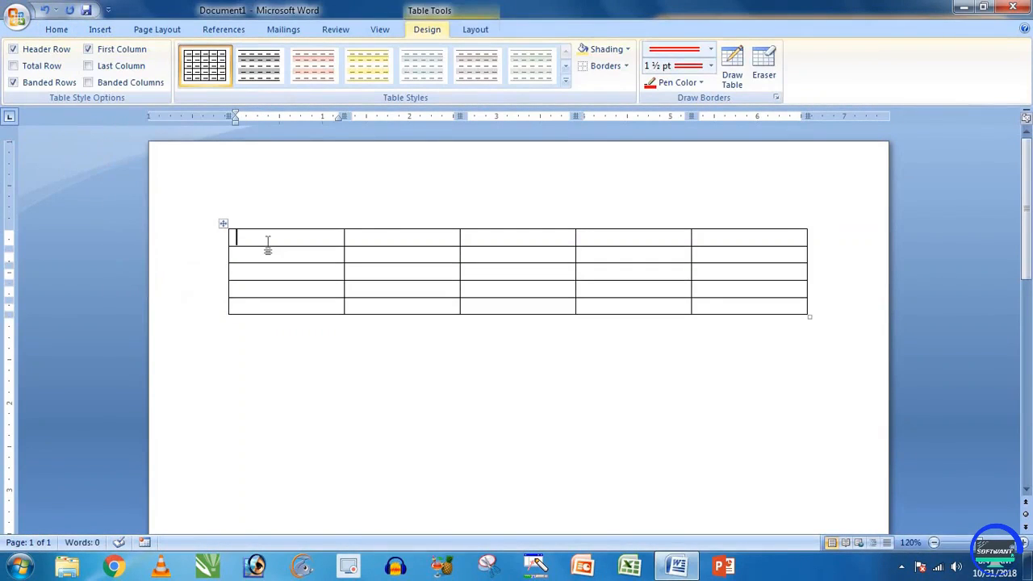
{"action": "type", "text": "S.n"}
{"action": "key", "text": "Tab"}
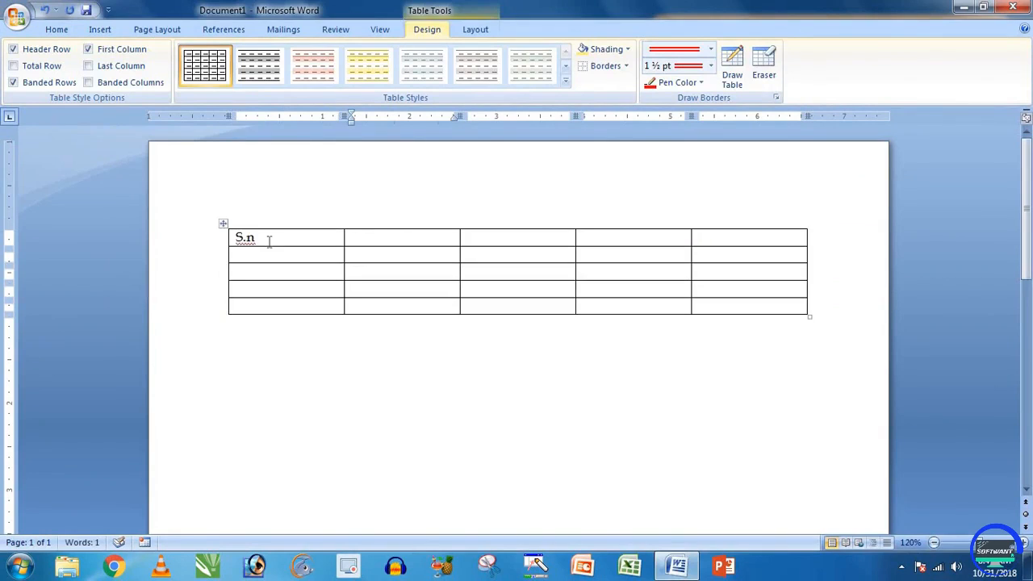
{"action": "type", "text": "Name"}
{"action": "key", "text": "Tab"}
{"action": "type", "text": "Fat"}
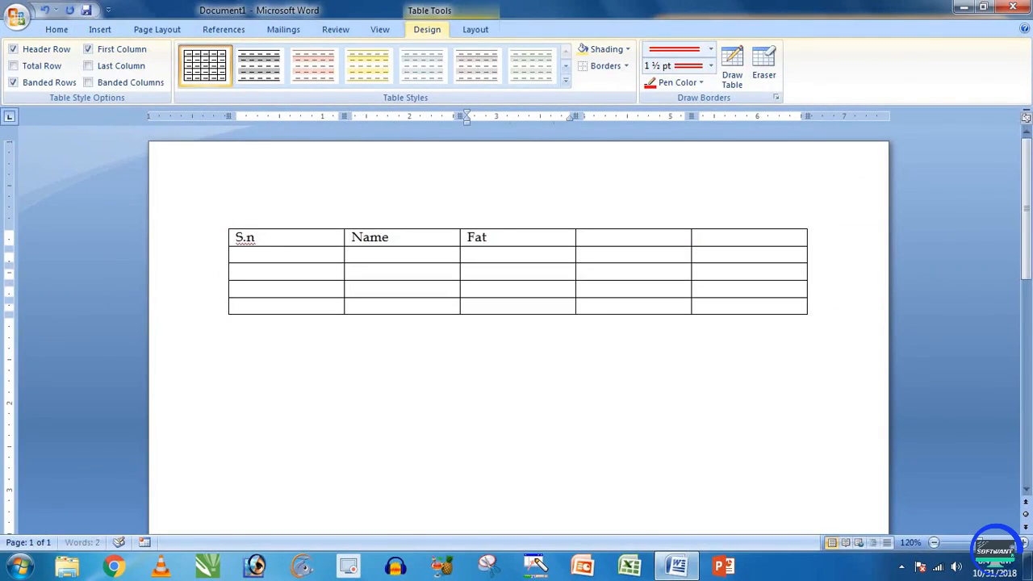
{"action": "type", "text": "hers"}
{"action": "key", "text": "Tab"}
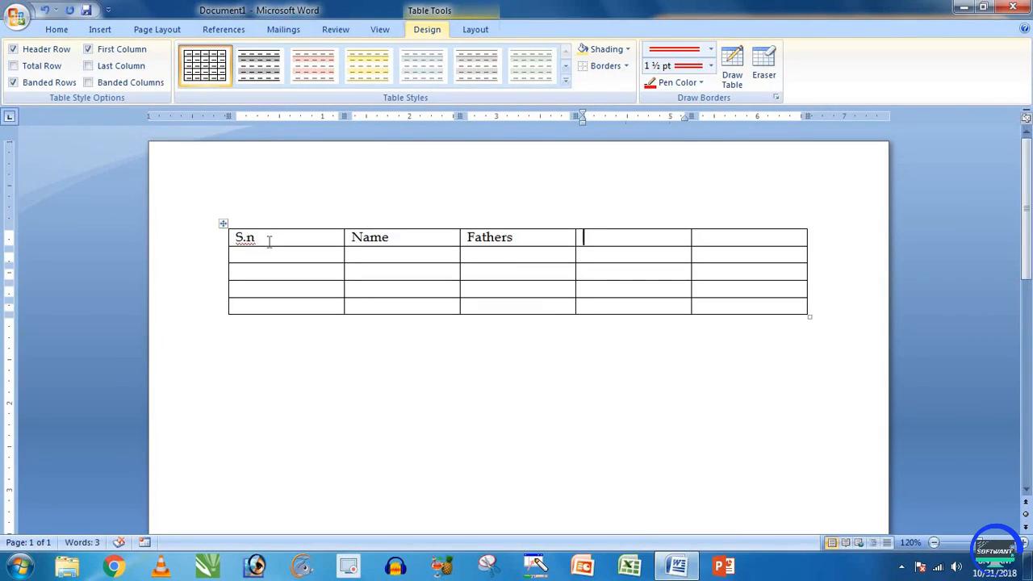
Step: Delete the two extra empty columns and drag the table larger
{"action": "left_click_drag", "start_coordinate": [717, 304], "coordinate": [589, 226]}
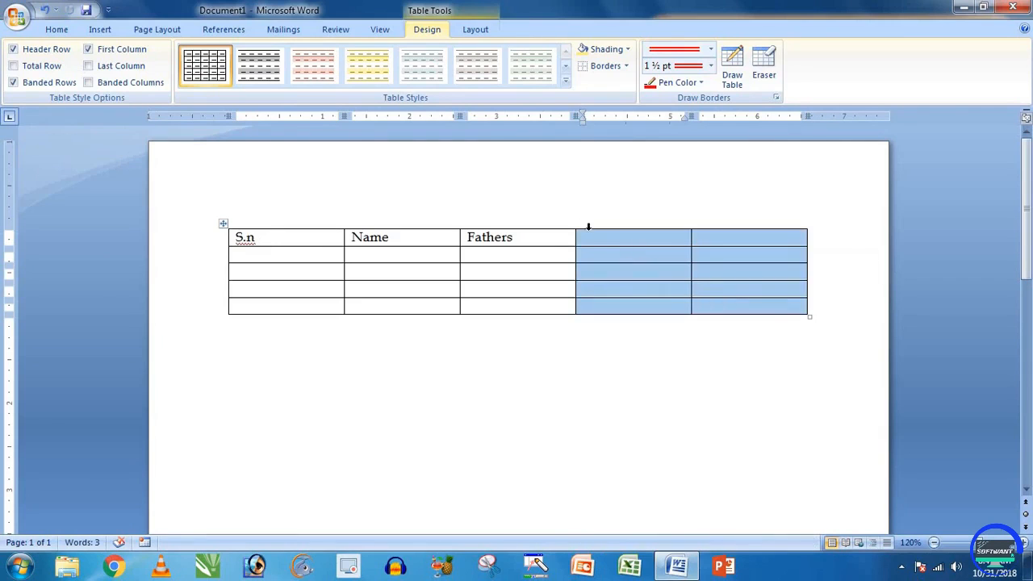
{"action": "left_click", "coordinate": [476, 29]}
{"action": "left_click", "coordinate": [143, 69]}
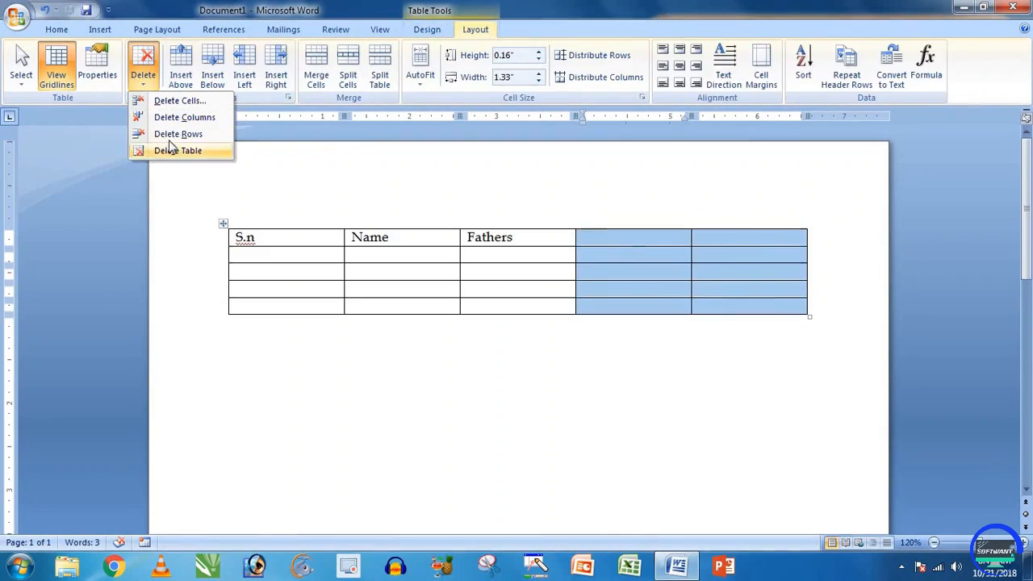
{"action": "left_click", "coordinate": [173, 117]}
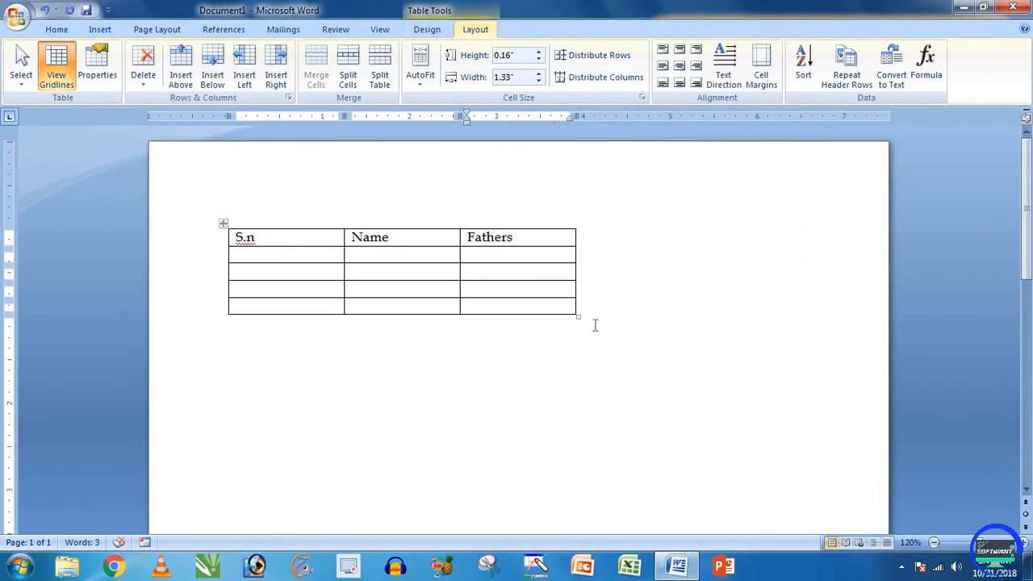
{"action": "left_click_drag", "start_coordinate": [578, 318], "coordinate": [773, 357]}
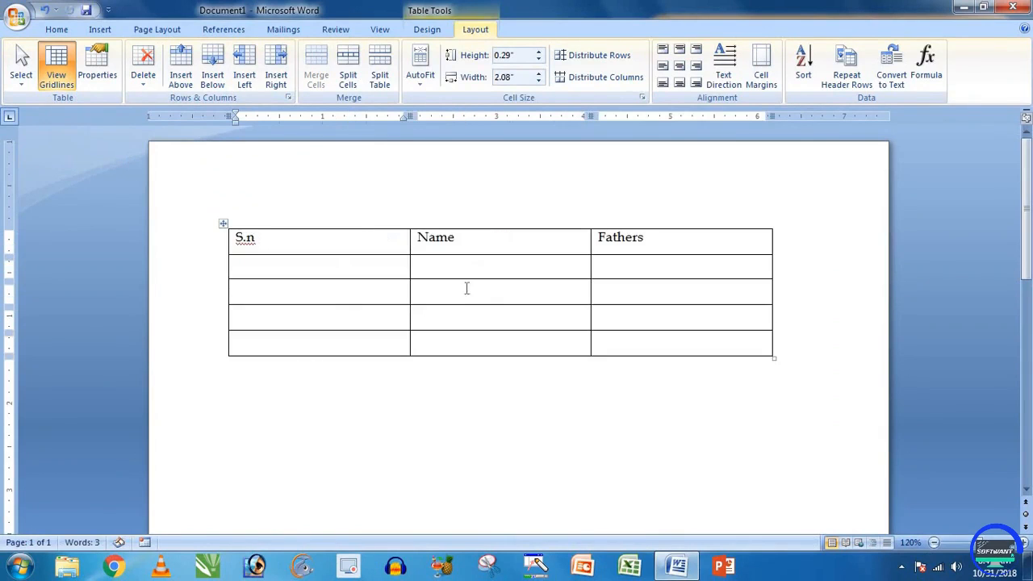
Step: Type trial serial numbers 1, 2, 34 in the S.n column, then delete them
{"action": "left_click", "coordinate": [341, 269]}
{"action": "type", "text": "1"}
{"action": "key", "text": "Down"}
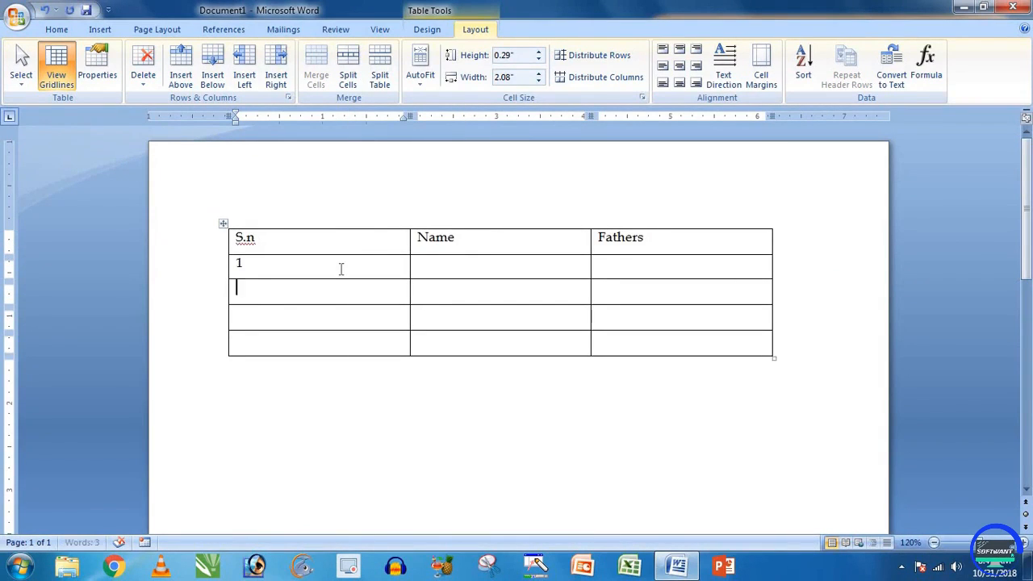
{"action": "type", "text": "2"}
{"action": "key", "text": "Down"}
{"action": "type", "text": "34"}
{"action": "key", "text": "Down"}
{"action": "type", "text": "5"}
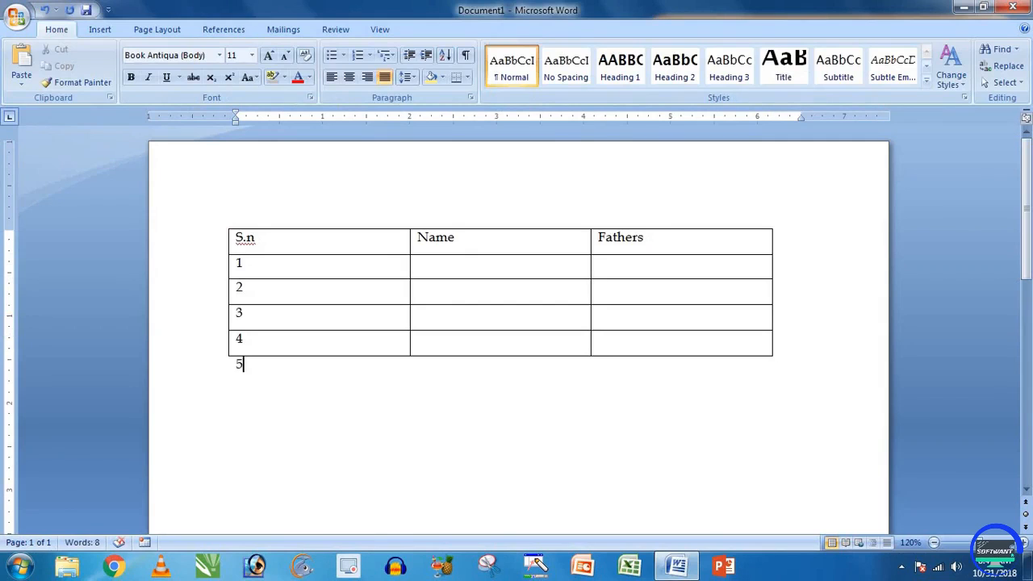
{"action": "key", "text": "BackSpace"}
{"action": "left_click", "coordinate": [477, 265]}
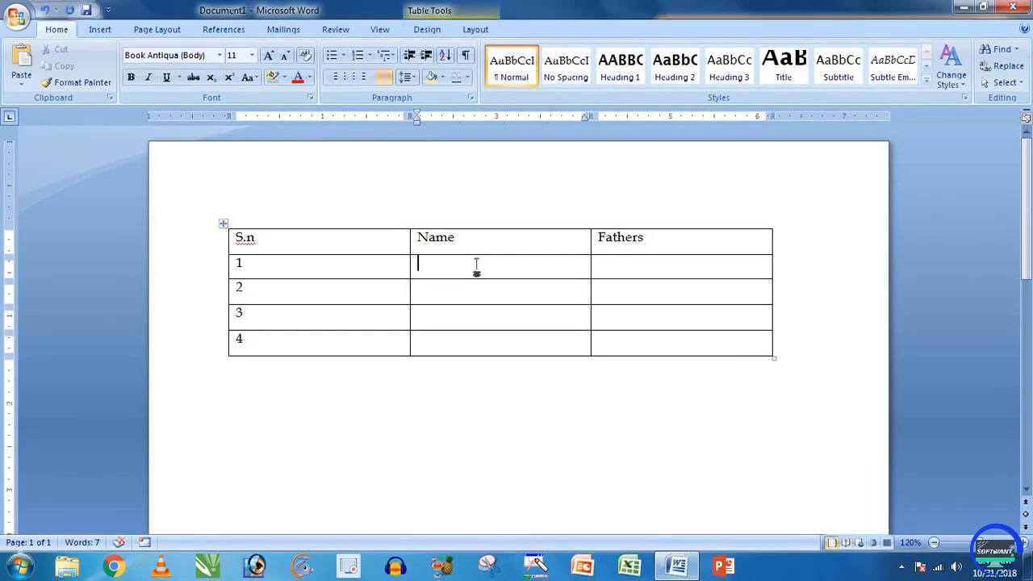
{"action": "left_click_drag", "start_coordinate": [282, 273], "coordinate": [261, 341]}
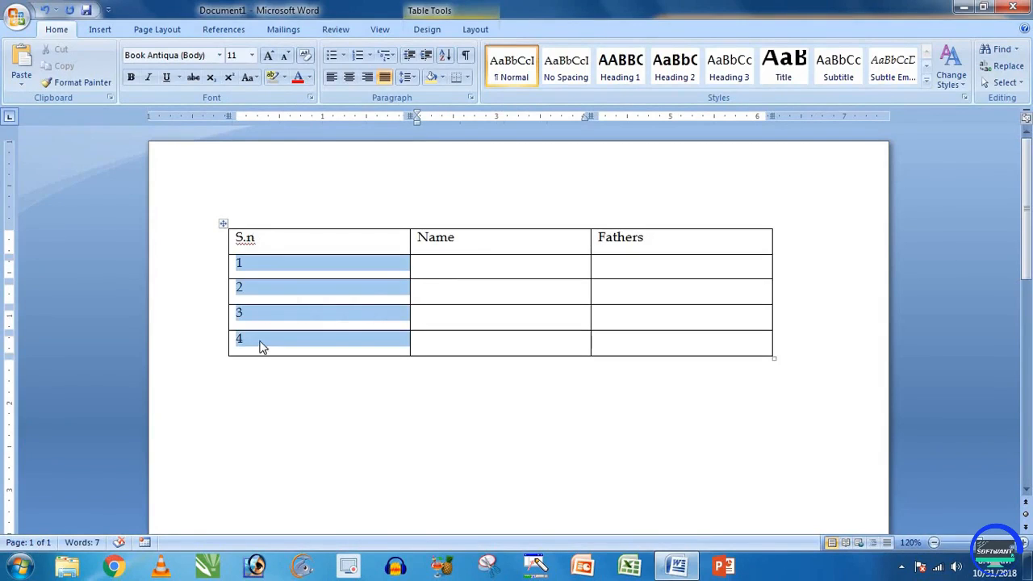
{"action": "key", "text": "Delete"}
Step: Enter the names starting with 'rahu', overtype the third name as 'arvind', then open Sort
{"action": "left_click", "coordinate": [440, 263]}
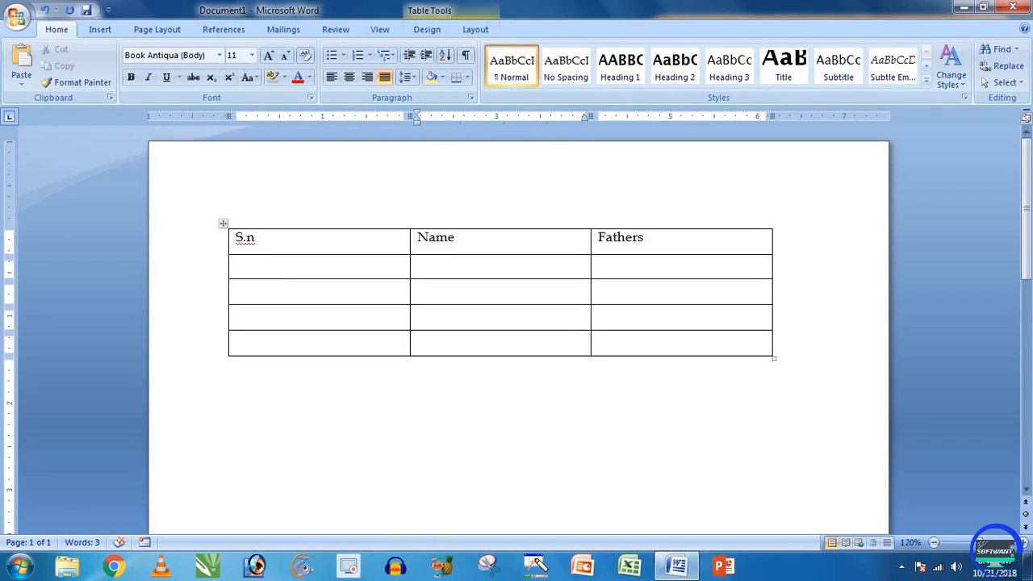
{"action": "type", "text": "A"}
{"action": "key", "text": "BackSpace"}
{"action": "type", "text": "rahul"}
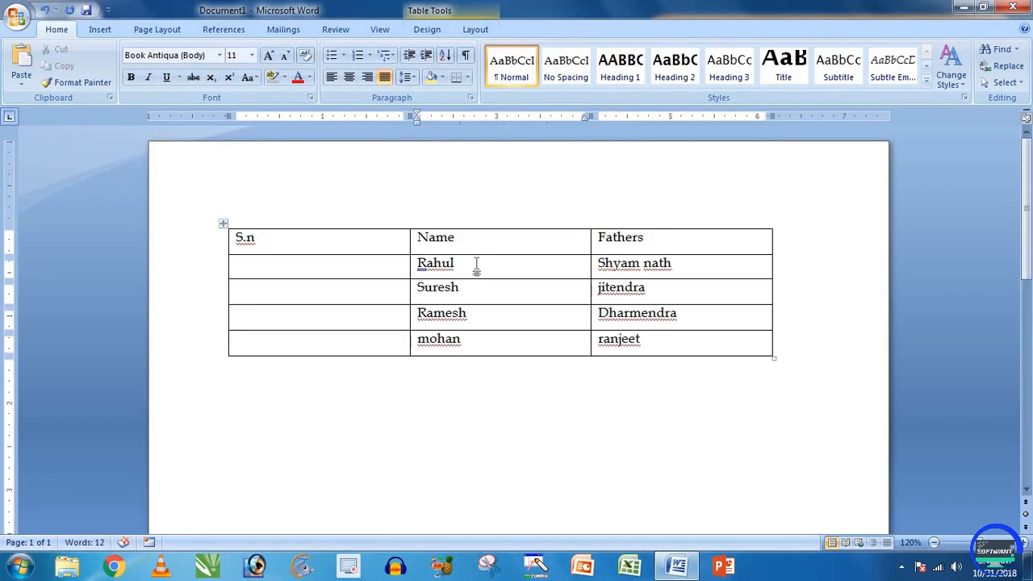
{"action": "left_click", "coordinate": [477, 263]}
{"action": "left_click_drag", "start_coordinate": [476, 315], "coordinate": [414, 311]}
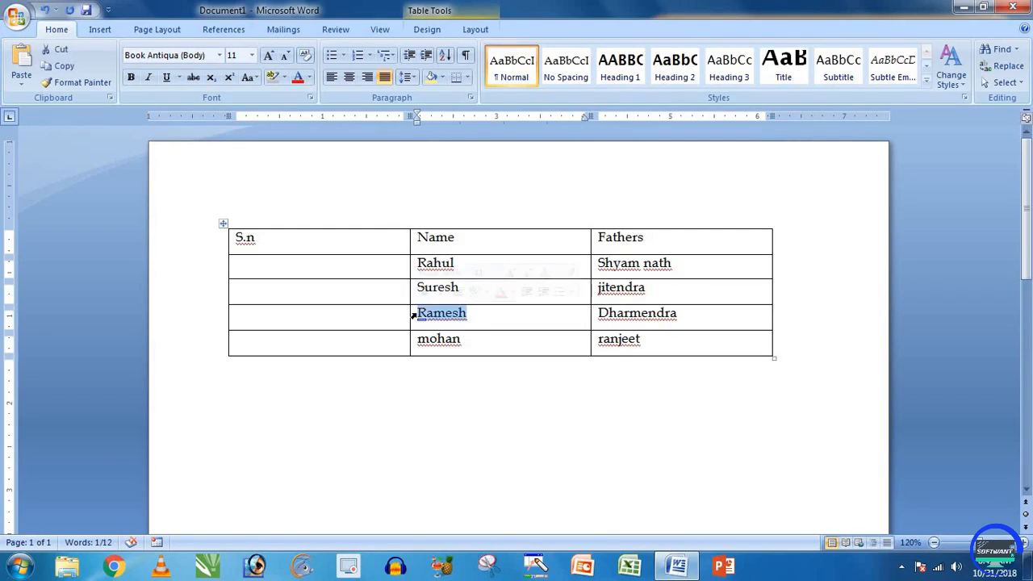
{"action": "type", "text": "arvind"}
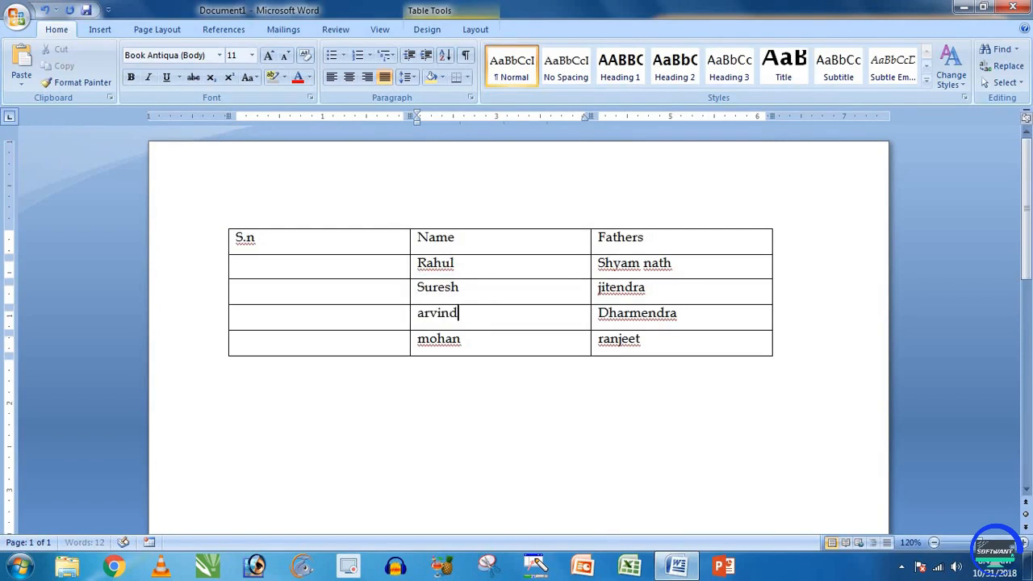
{"action": "left_click", "coordinate": [475, 259]}
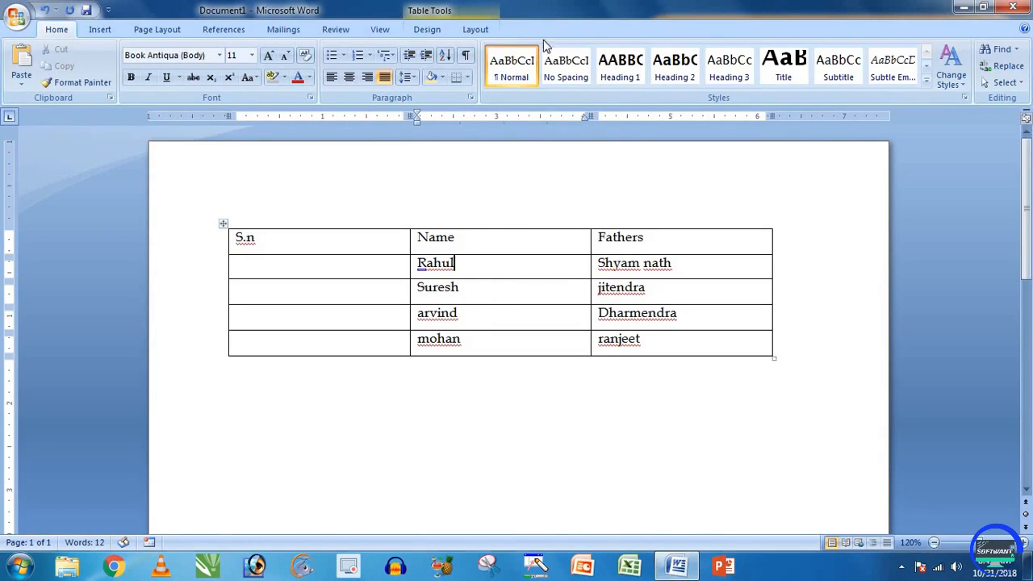
{"action": "left_click", "coordinate": [476, 29]}
{"action": "left_click", "coordinate": [804, 65]}
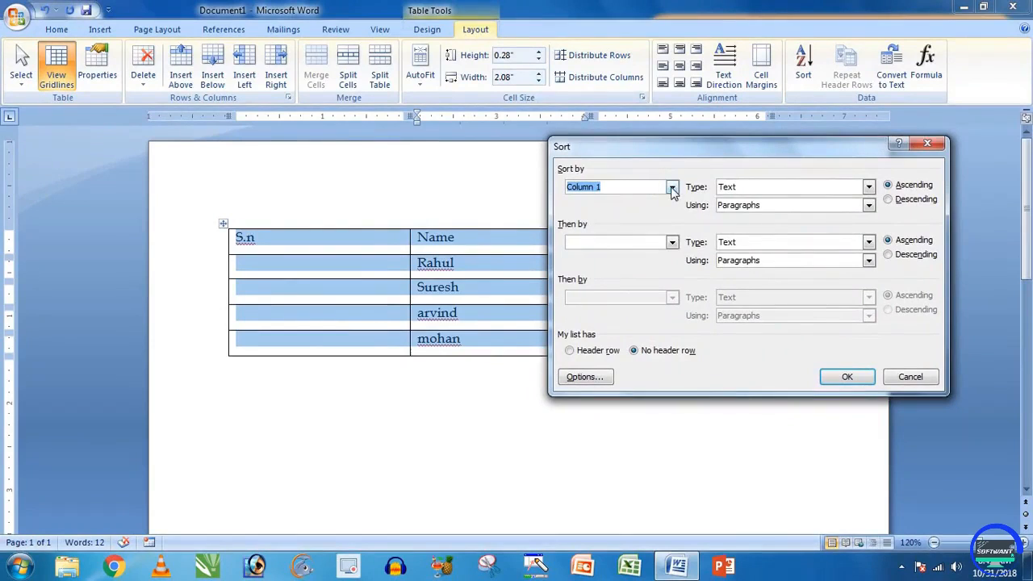
Step: Sort the rows by Column 2 ascending, then undo it to restore the original order
{"action": "left_click", "coordinate": [672, 190]}
{"action": "left_click", "coordinate": [606, 209]}
{"action": "left_click", "coordinate": [888, 186]}
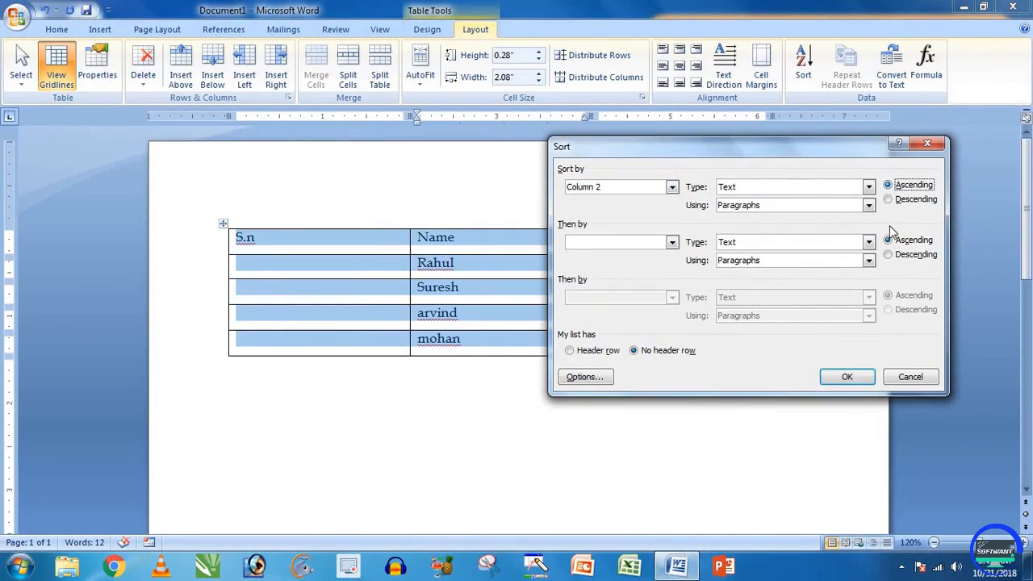
{"action": "left_click", "coordinate": [848, 379]}
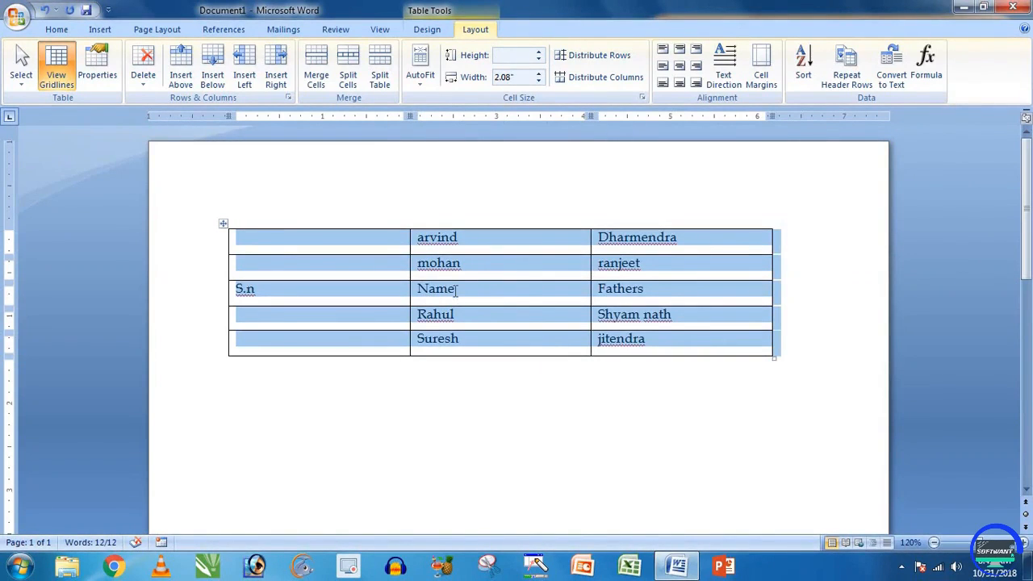
{"action": "key", "text": "ctrl+z"}
{"action": "left_click", "coordinate": [461, 240]}
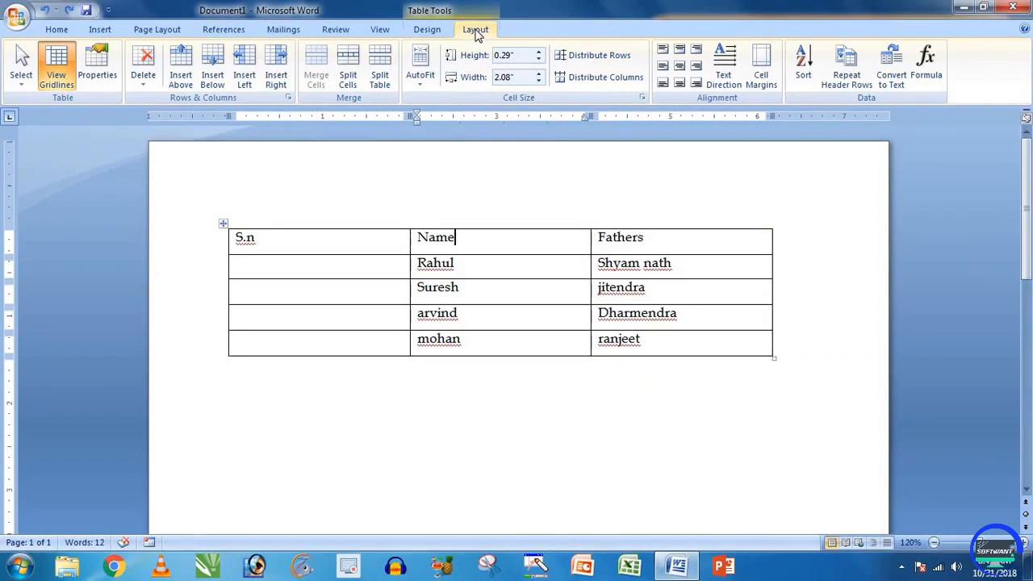
Step: Apply the Light Shading - Accent 3 table style for a bold header and banded gray rows
{"action": "left_click", "coordinate": [427, 29]}
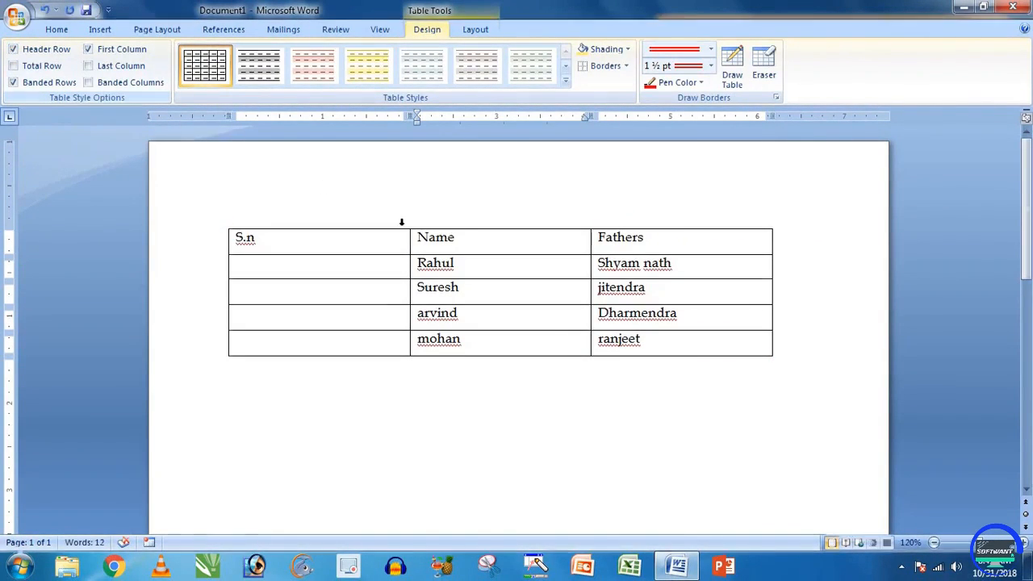
{"action": "left_click", "coordinate": [451, 242]}
{"action": "left_click", "coordinate": [212, 239]}
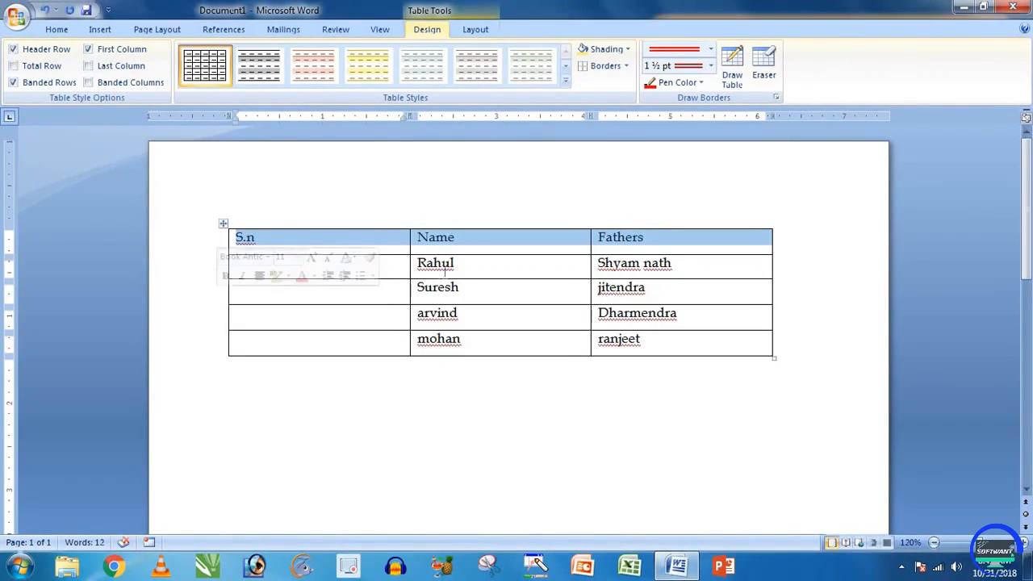
{"action": "left_click", "coordinate": [485, 264]}
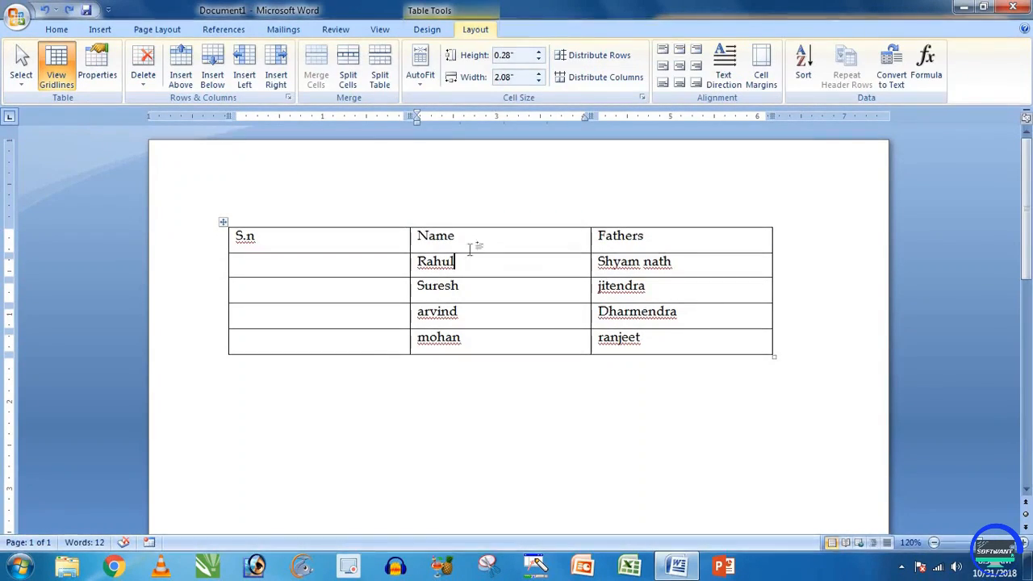
{"action": "left_click", "coordinate": [429, 33]}
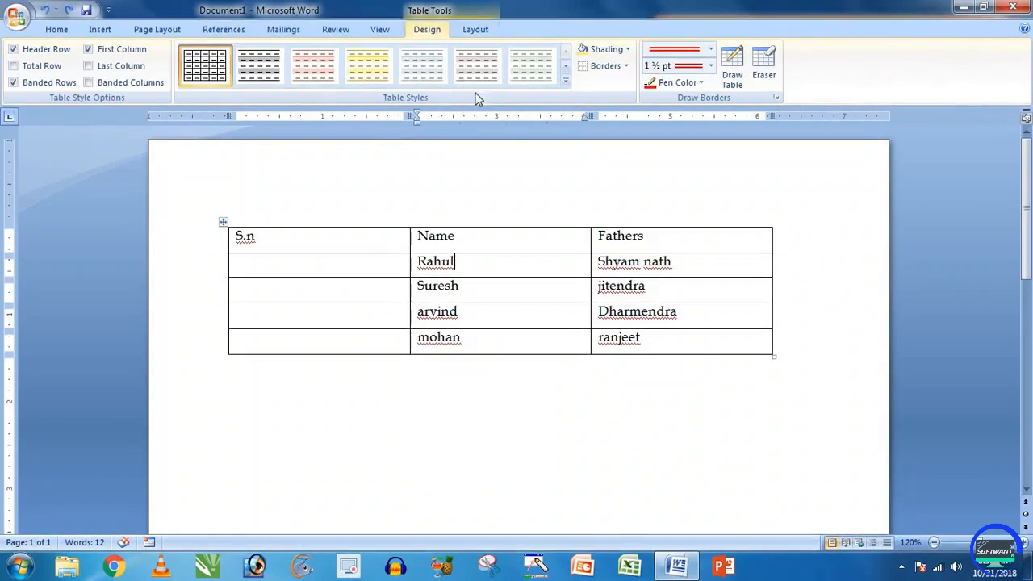
{"action": "left_click", "coordinate": [422, 71]}
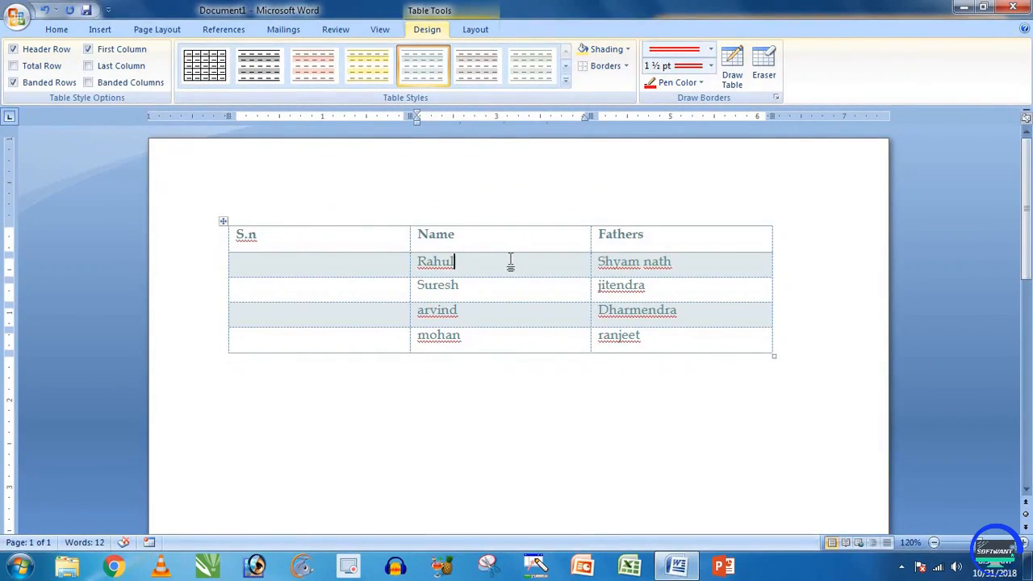
{"action": "left_click", "coordinate": [396, 267]}
{"action": "left_click_drag", "start_coordinate": [288, 240], "coordinate": [670, 240]}
{"action": "left_click", "coordinate": [530, 268]}
Step: Sort the rows by Name in ascending order, then undo that sort
{"action": "left_click", "coordinate": [478, 30]}
{"action": "left_click", "coordinate": [803, 64]}
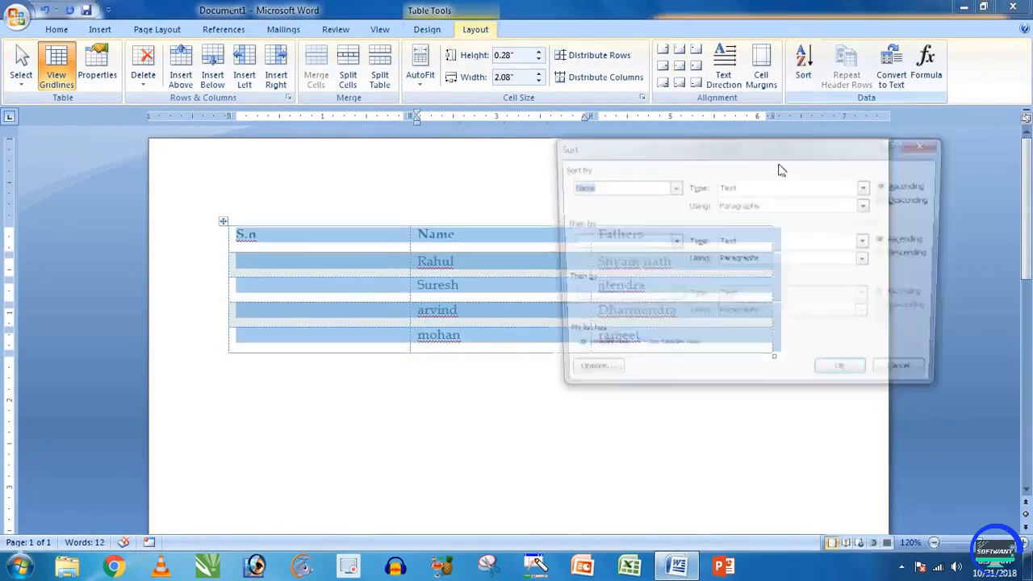
{"action": "left_click_drag", "start_coordinate": [689, 150], "coordinate": [747, 149]}
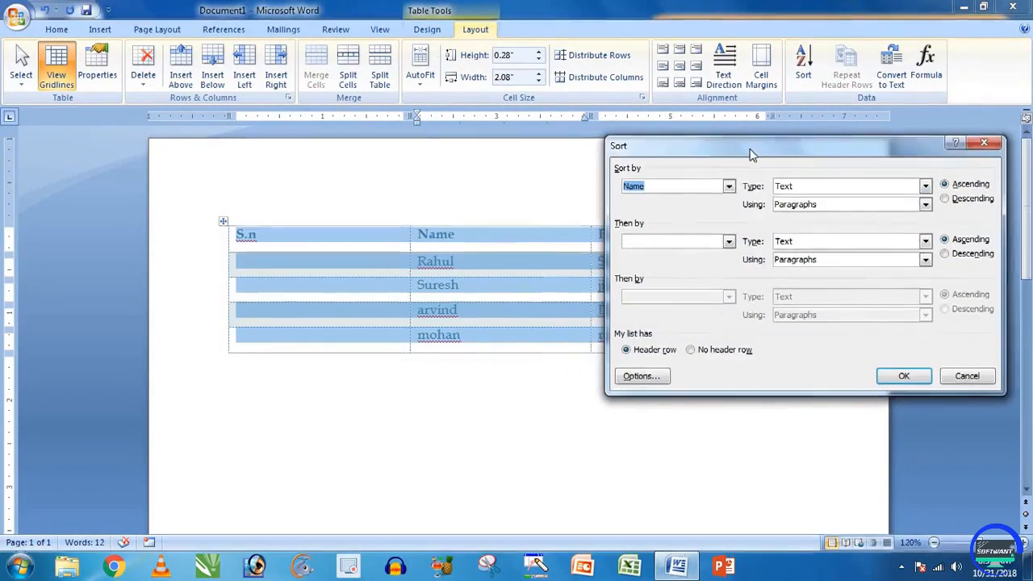
{"action": "left_click", "coordinate": [730, 187]}
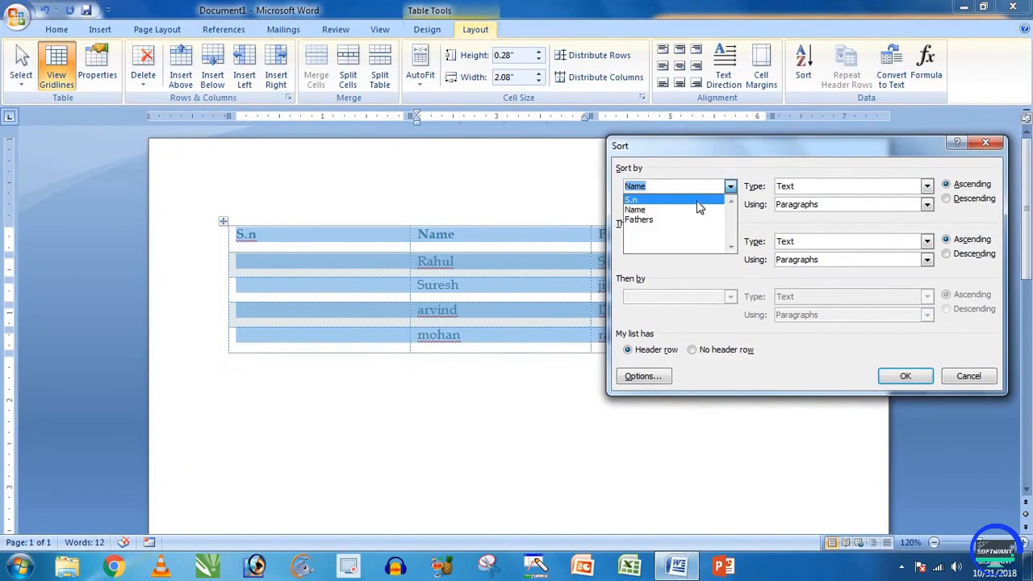
{"action": "left_click", "coordinate": [651, 211]}
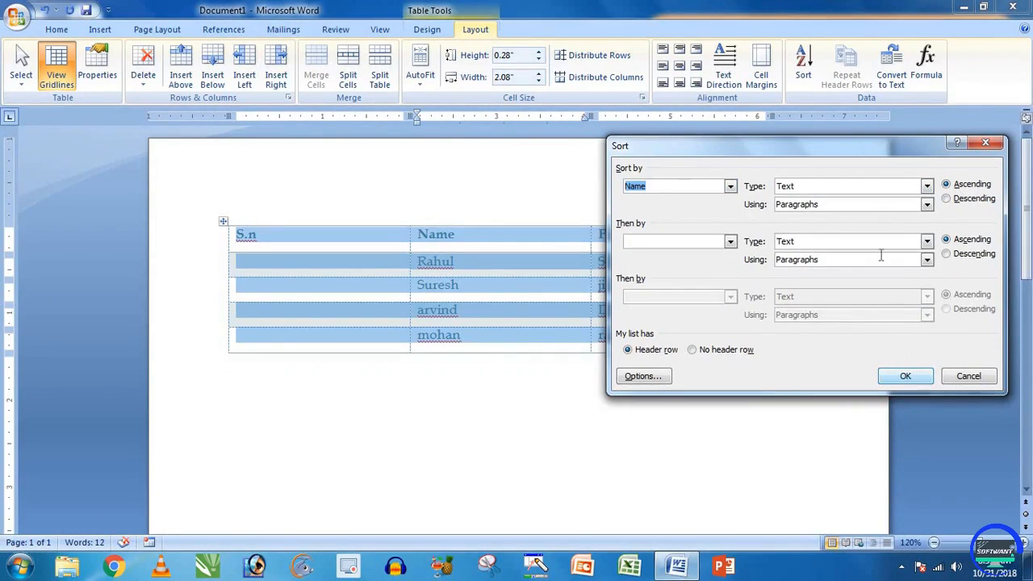
{"action": "left_click", "coordinate": [902, 376]}
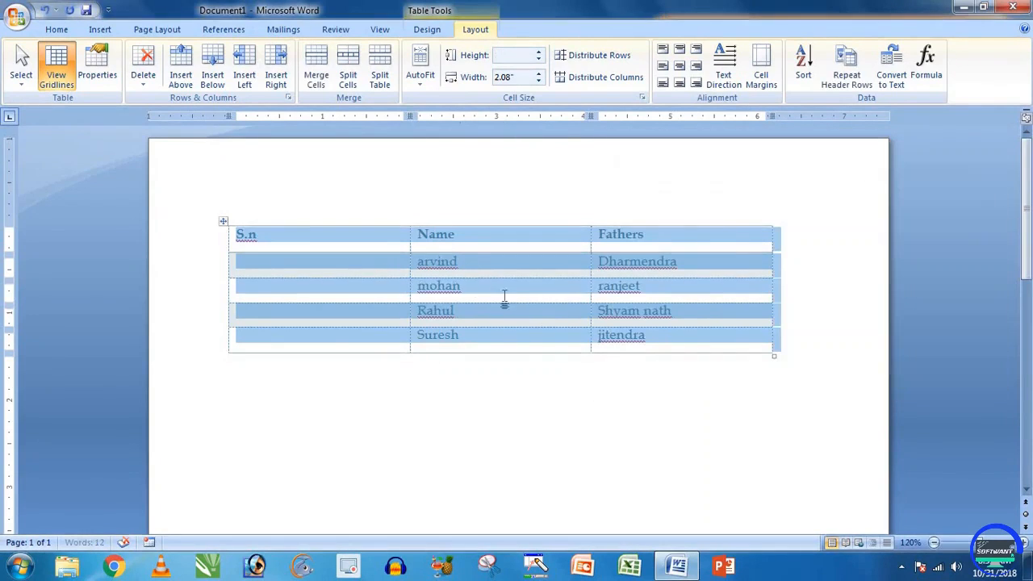
{"action": "left_click", "coordinate": [466, 334]}
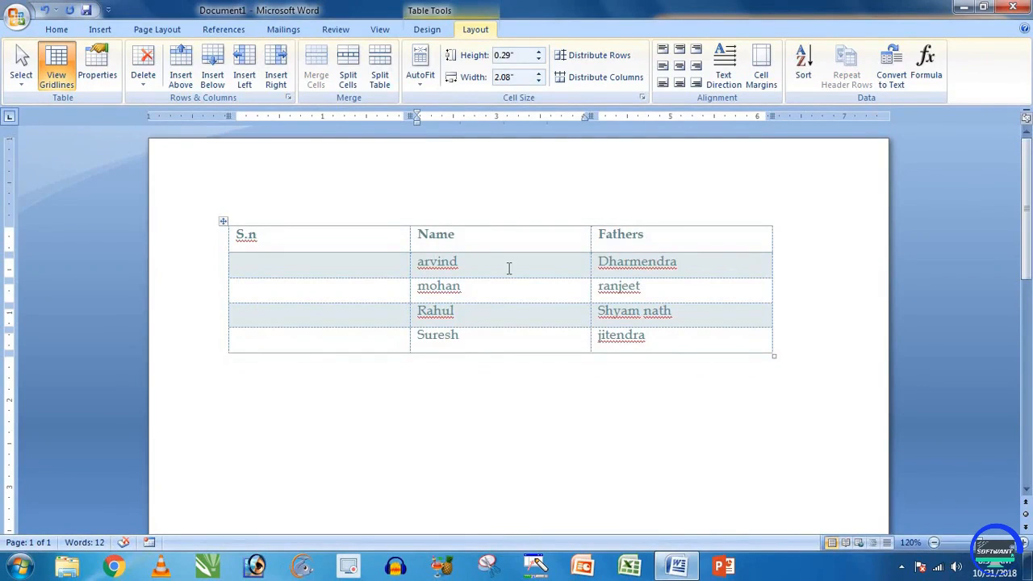
{"action": "key", "text": "ctrl+z"}
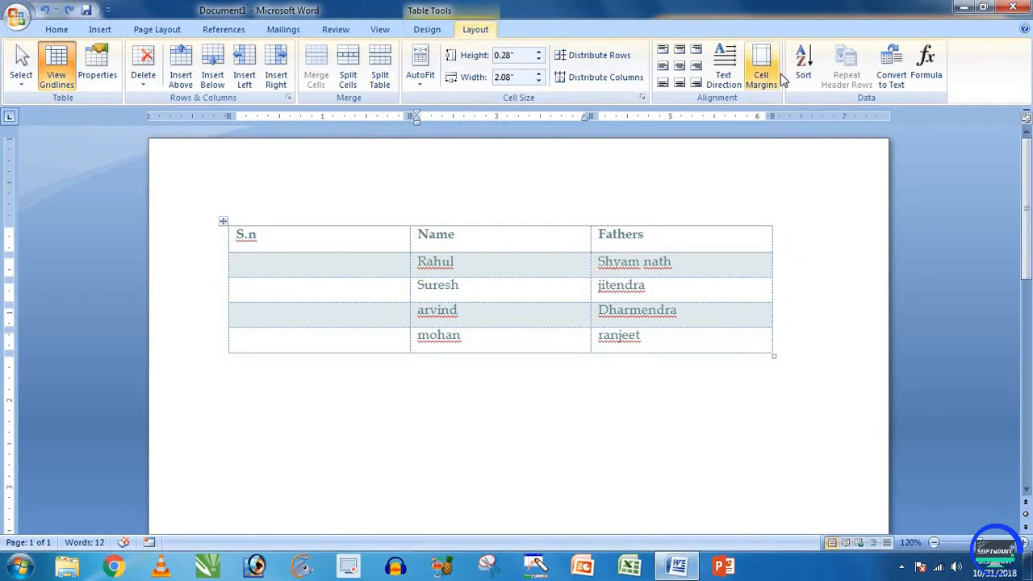
Step: Re-sort the rows alphabetically by Name, keeping the header row on top
{"action": "left_click", "coordinate": [803, 68]}
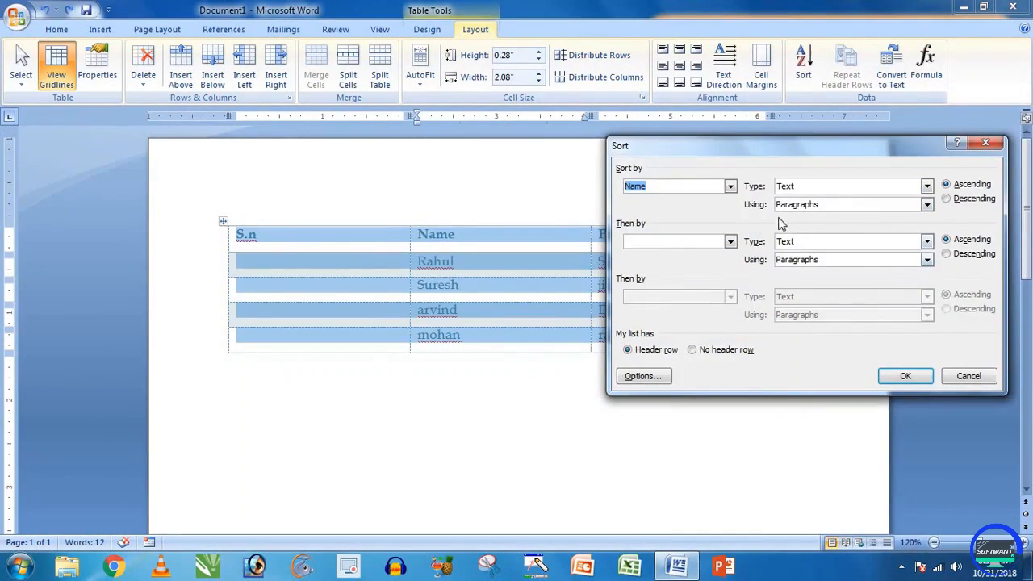
{"action": "left_click", "coordinate": [905, 376]}
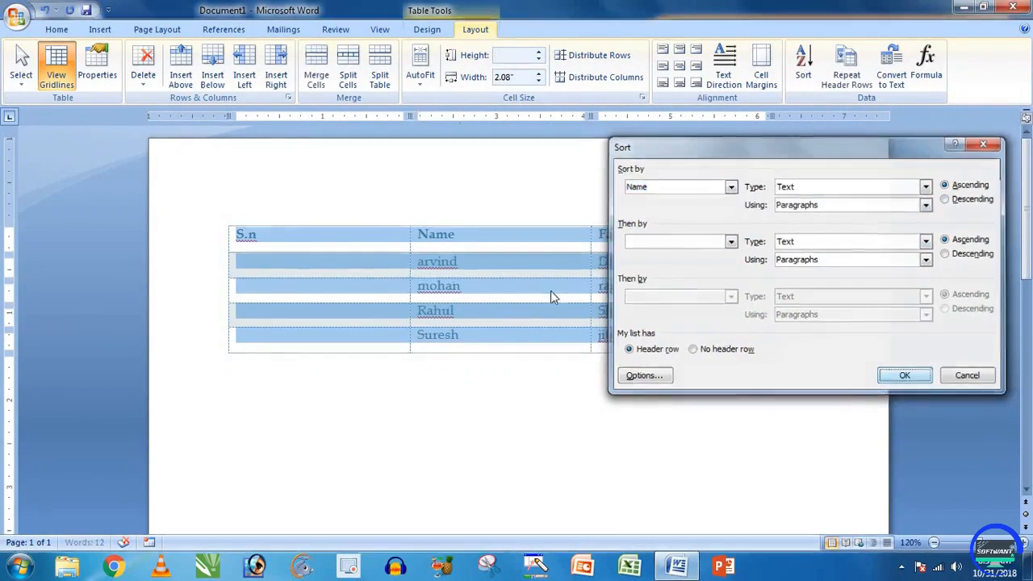
{"action": "left_click", "coordinate": [450, 262]}
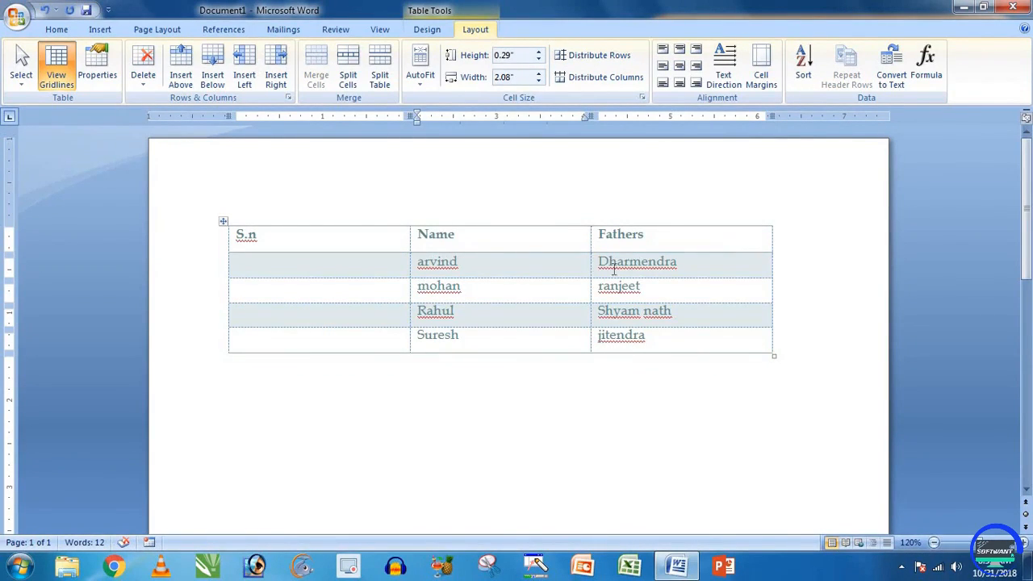
{"action": "left_click", "coordinate": [368, 265]}
Step: Number the sorted rows down the S.n column ending with 4, removing the stray 5
{"action": "type", "text": "12"}
{"action": "key", "text": "Down"}
{"action": "type", "text": "3"}
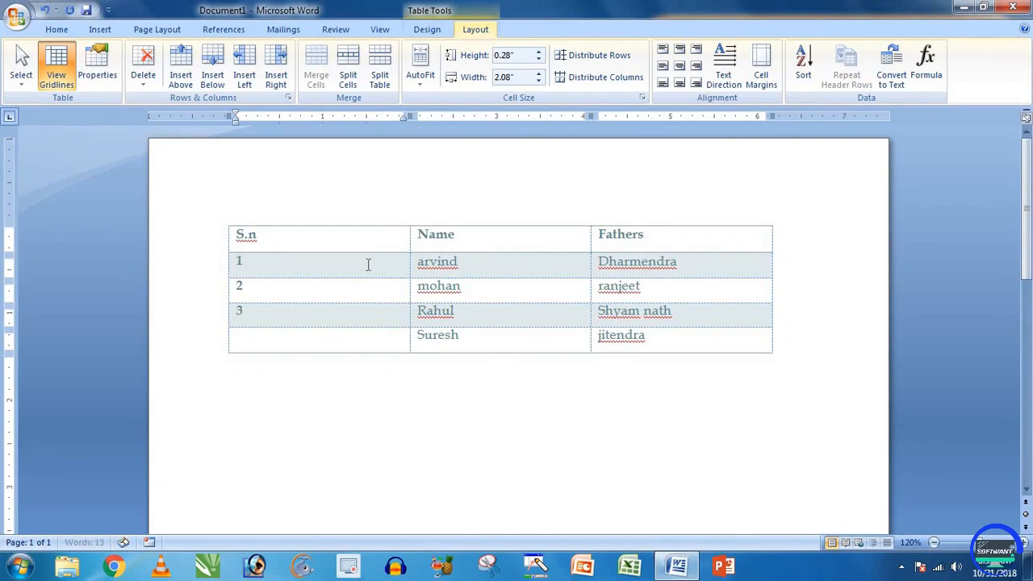
{"action": "key", "text": "Down"}
{"action": "type", "text": "4"}
{"action": "key", "text": "Down"}
{"action": "type", "text": "5"}
{"action": "key", "text": "BackSpace"}
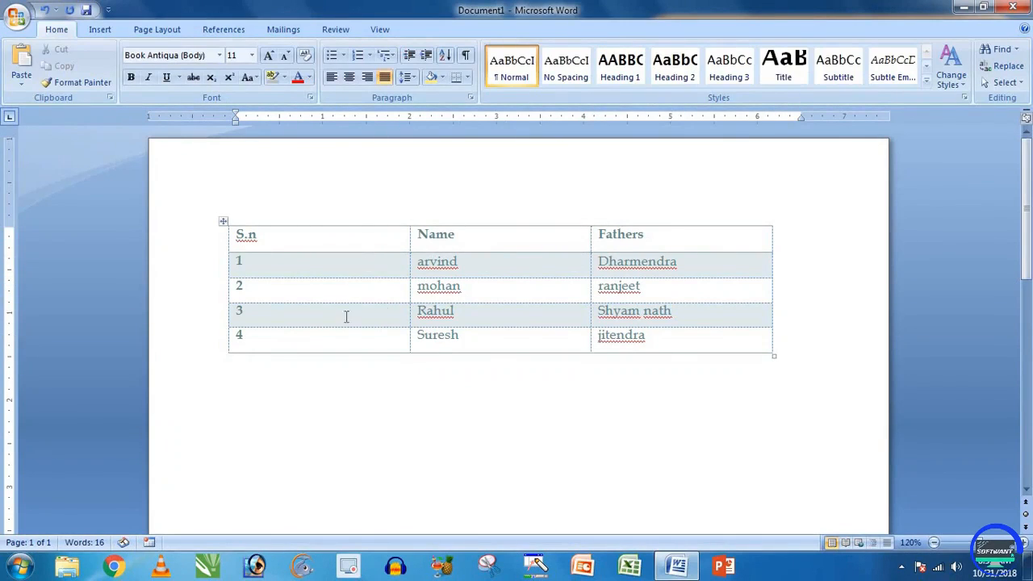
{"action": "left_click", "coordinate": [323, 266]}
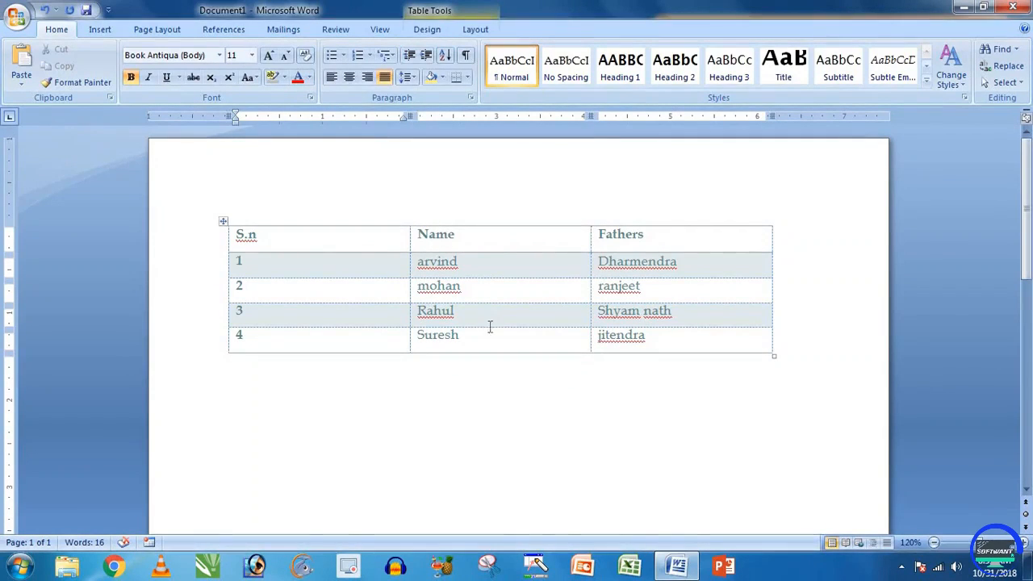
{"action": "left_click", "coordinate": [520, 288]}
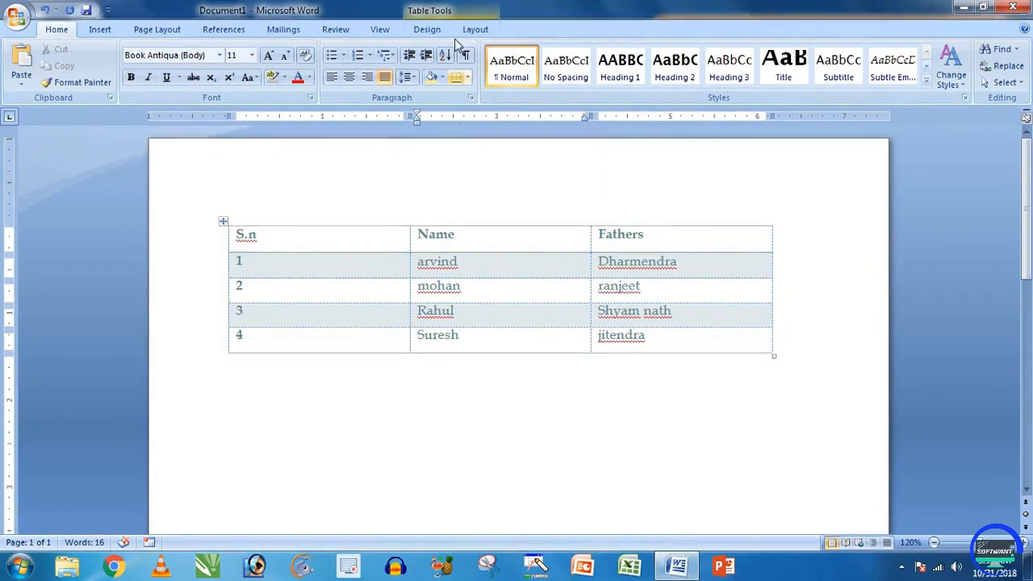
{"action": "left_click", "coordinate": [475, 29]}
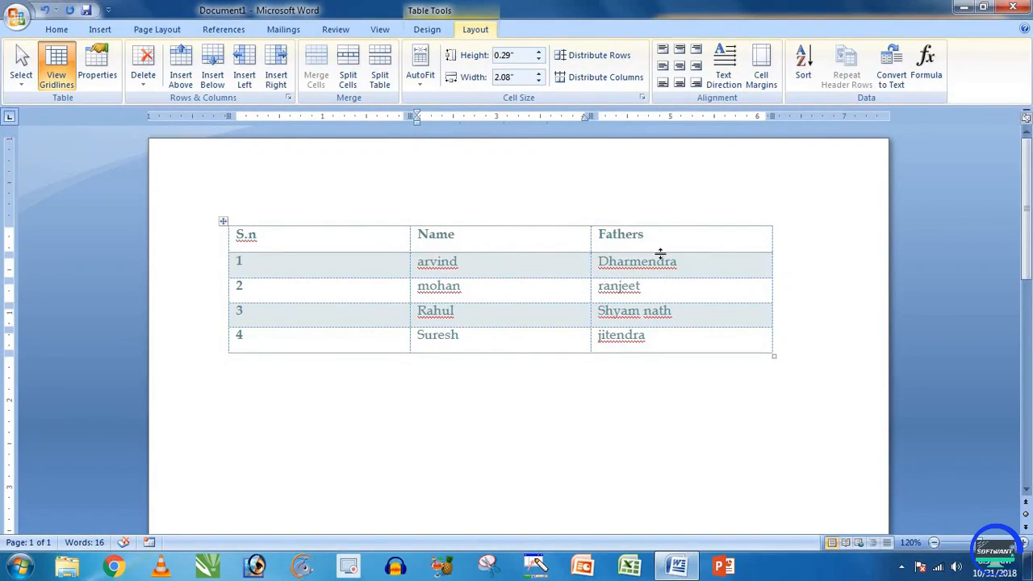
{"action": "left_click", "coordinate": [532, 237]}
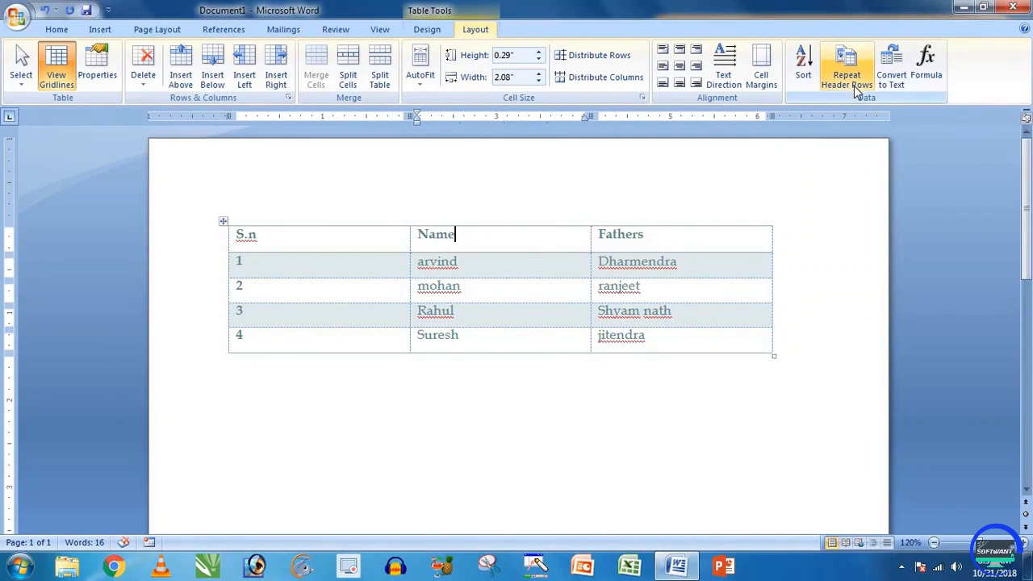
Step: Add a fifth table row reading 5, Dsfg, Fdg
{"action": "left_click", "coordinate": [670, 341]}
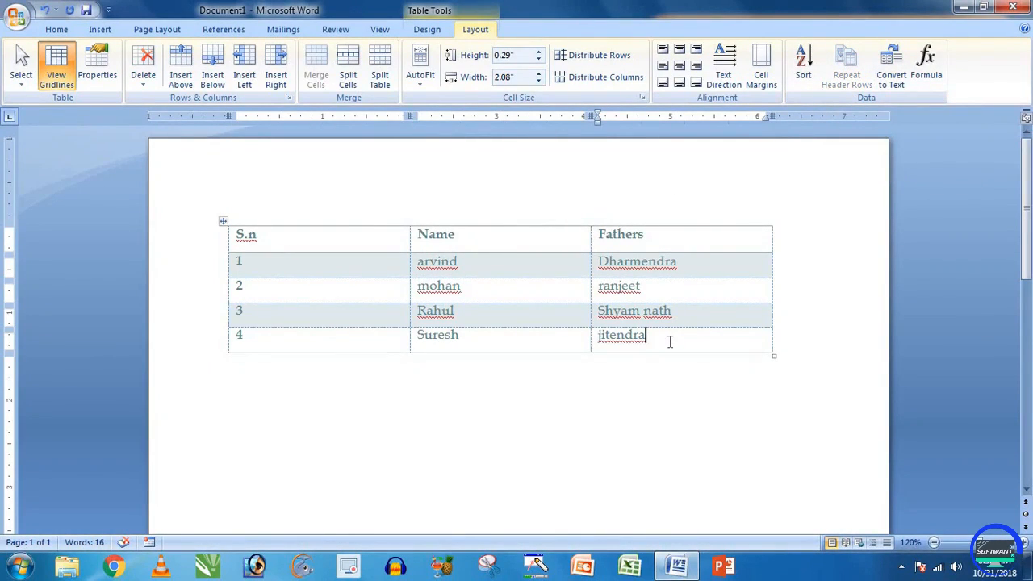
{"action": "key", "text": "Tab"}
{"action": "type", "text": "5"}
{"action": "key", "text": "Tab"}
{"action": "type", "text": "dsfg"}
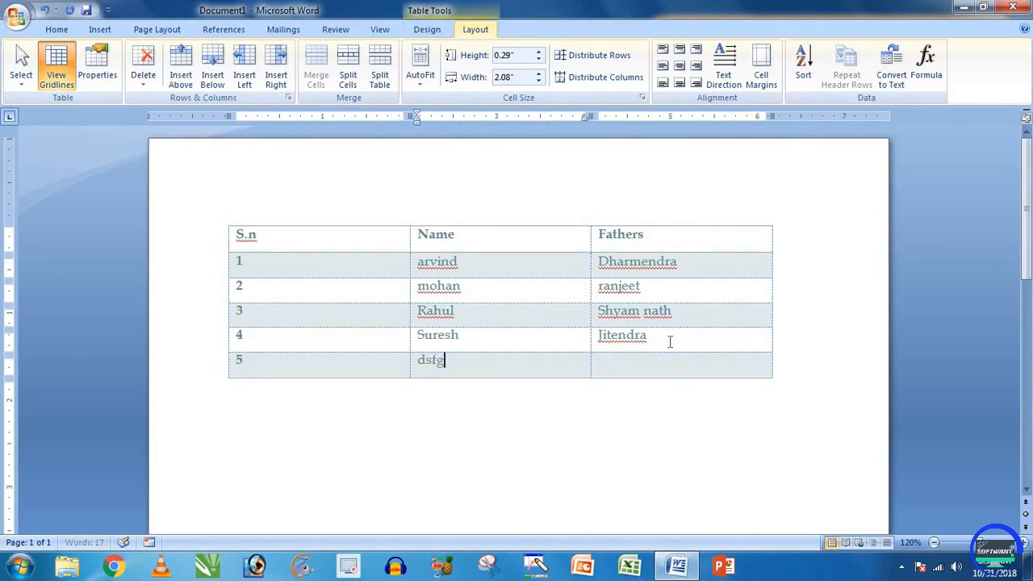
{"action": "key", "text": "Tab"}
{"action": "type", "text": "fdg"}
Step: Keep adding empty rows until the table spills onto page 2
{"action": "key", "text": "Tab"}
{"action": "key", "text": "Tab"}
{"action": "key", "text": "Tab"}
{"action": "key", "text": "Tab"}
{"action": "key", "text": "Tab"}
{"action": "key", "text": "Tab"}
{"action": "key", "text": "Tab"}
{"action": "key", "text": "Tab"}
{"action": "key", "text": "Tab"}
{"action": "key", "text": "Tab"}
{"action": "key", "text": "Tab"}
{"action": "key", "text": "Tab"}
{"action": "key", "text": "Tab"}
{"action": "key", "text": "Tab"}
{"action": "key", "text": "Tab"}
{"action": "key", "text": "Tab"}
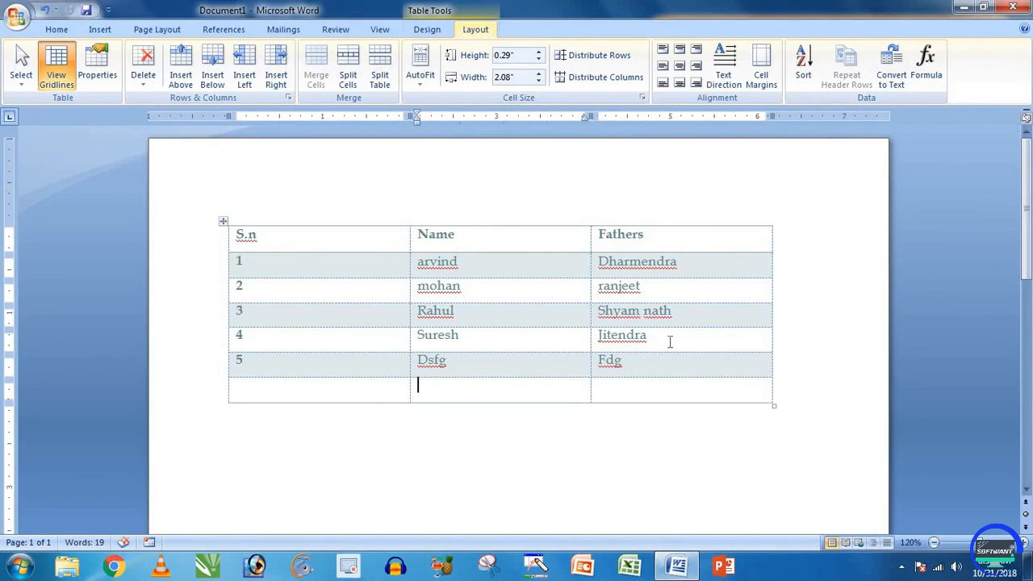
{"action": "key", "text": "Tab"}
{"action": "scroll", "coordinate": [687, 324], "scroll_direction": "down", "scroll_amount": 7}
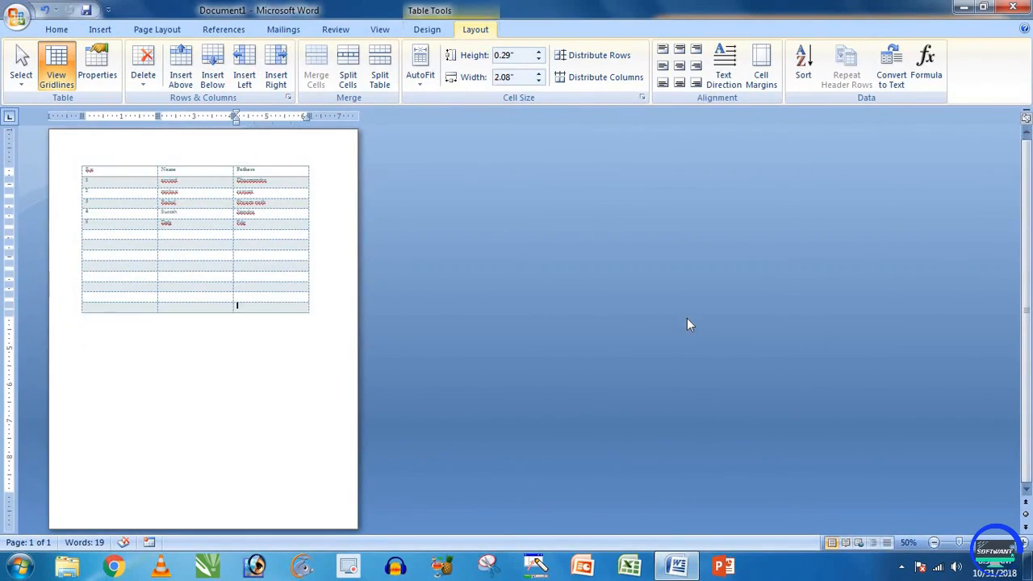
{"action": "key", "text": "Tab"}
{"action": "key", "text": "Tab"}
{"action": "key", "text": "Tab"}
{"action": "key", "text": "Tab"}
{"action": "key", "text": "Tab"}
{"action": "key", "text": "Tab"}
{"action": "key", "text": "Tab"}
{"action": "key", "text": "Tab"}
{"action": "key", "text": "Tab"}
{"action": "key", "text": "Tab"}
{"action": "key", "text": "Tab"}
{"action": "key", "text": "Tab"}
{"action": "key", "text": "Tab"}
{"action": "key", "text": "Tab"}
{"action": "key", "text": "Tab"}
{"action": "key", "text": "Tab"}
{"action": "key", "text": "Tab"}
{"action": "key", "text": "Tab"}
{"action": "key", "text": "Tab"}
{"action": "key", "text": "Tab"}
{"action": "key", "text": "Tab"}
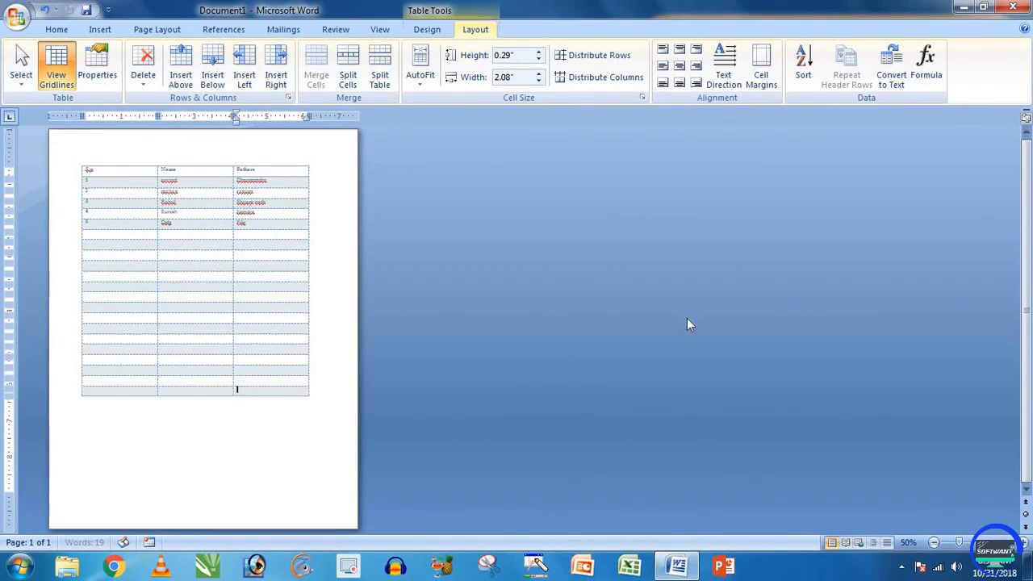
{"action": "key", "text": "Tab"}
{"action": "key", "text": "Tab"}
{"action": "key", "text": "Tab"}
{"action": "key", "text": "Tab"}
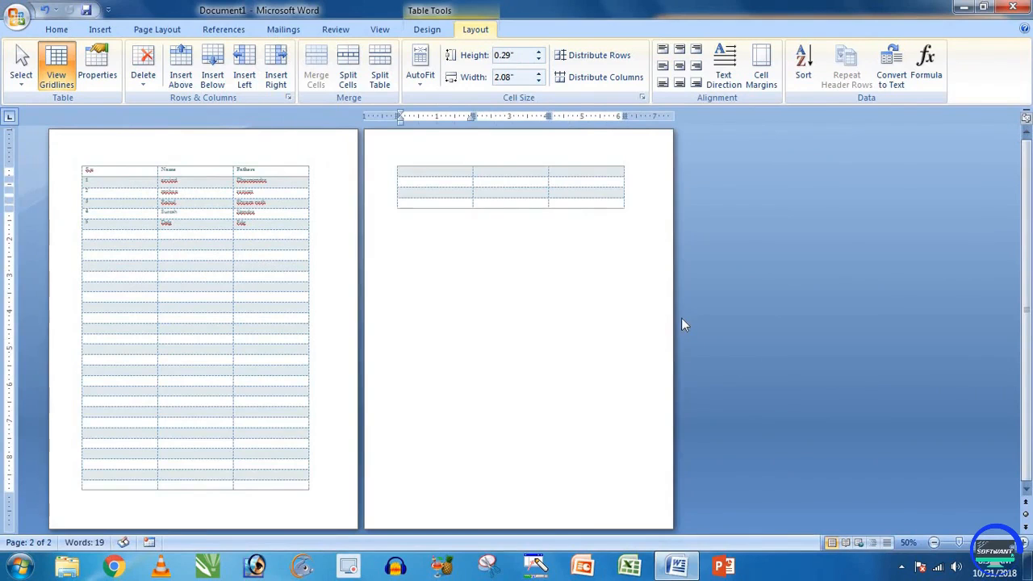
{"action": "scroll", "coordinate": [682, 318], "scroll_direction": "up", "scroll_amount": 3}
{"action": "scroll", "coordinate": [682, 318], "scroll_direction": "up", "scroll_amount": 1}
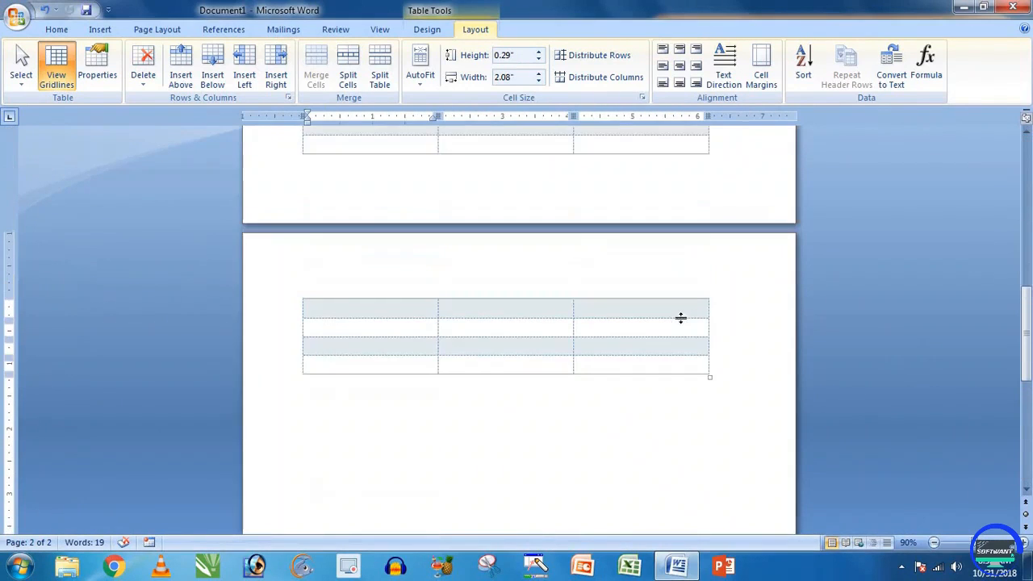
{"action": "scroll", "coordinate": [680, 318], "scroll_direction": "down", "scroll_amount": 1}
{"action": "scroll", "coordinate": [664, 312], "scroll_direction": "up", "scroll_amount": 1}
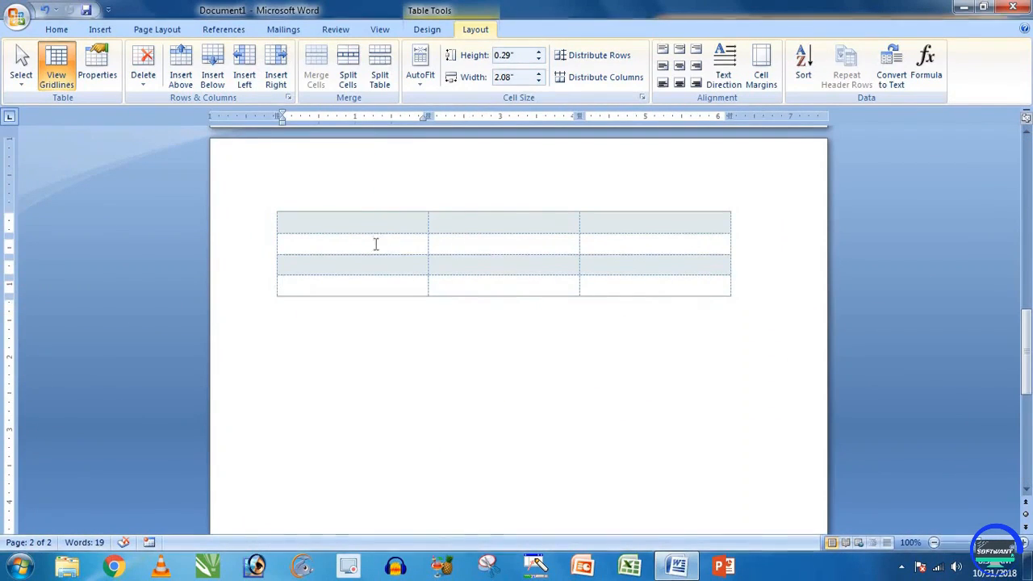
Step: Apply Repeat Header Rows to the table's header row
{"action": "left_click", "coordinate": [335, 265]}
{"action": "left_click", "coordinate": [473, 273]}
{"action": "left_click", "coordinate": [605, 267]}
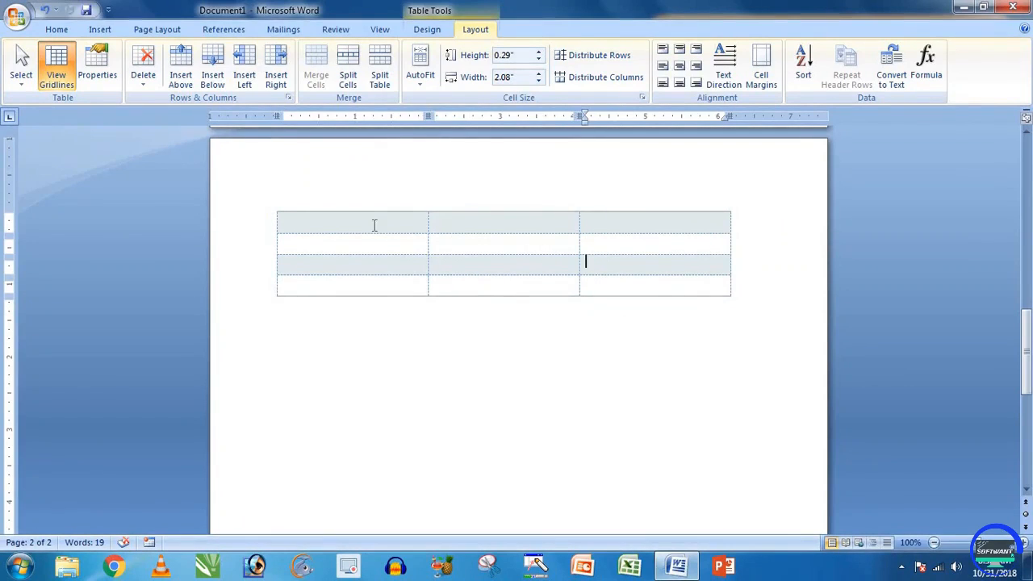
{"action": "left_click_drag", "start_coordinate": [374, 224], "coordinate": [627, 223]}
{"action": "left_click", "coordinate": [446, 231]}
{"action": "left_click", "coordinate": [406, 223]}
{"action": "scroll", "coordinate": [468, 242], "scroll_direction": "down", "scroll_amount": 5}
{"action": "left_click", "coordinate": [289, 223]}
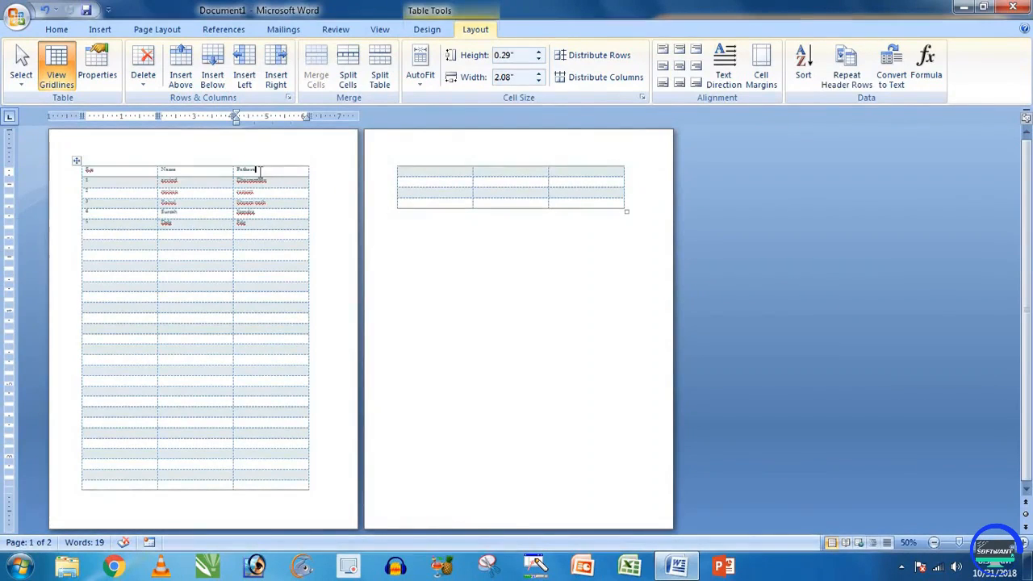
{"action": "scroll", "coordinate": [259, 183], "scroll_direction": "up", "scroll_amount": 6}
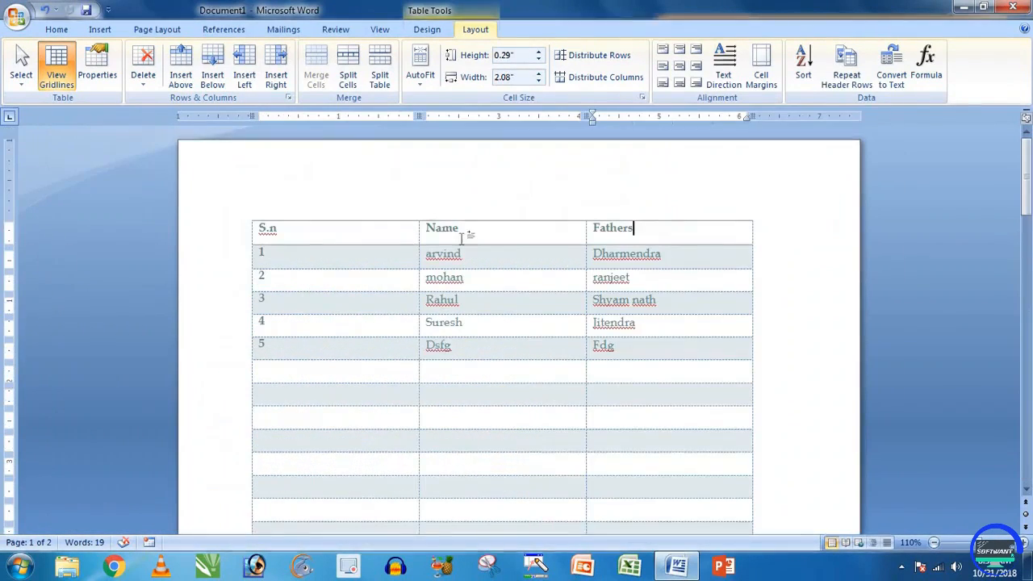
{"action": "left_click", "coordinate": [860, 87]}
Step: Check page 2, switch Repeat Header Rows back on, and select the whole table
{"action": "scroll", "coordinate": [653, 247], "scroll_direction": "down", "scroll_amount": 15}
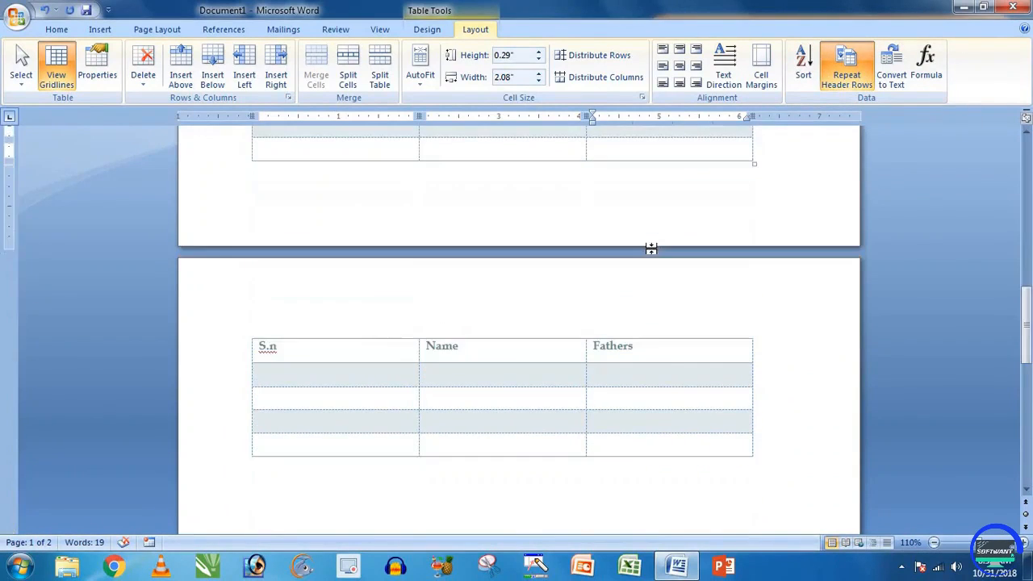
{"action": "scroll", "coordinate": [651, 249], "scroll_direction": "down", "scroll_amount": 1}
{"action": "left_click", "coordinate": [669, 309]}
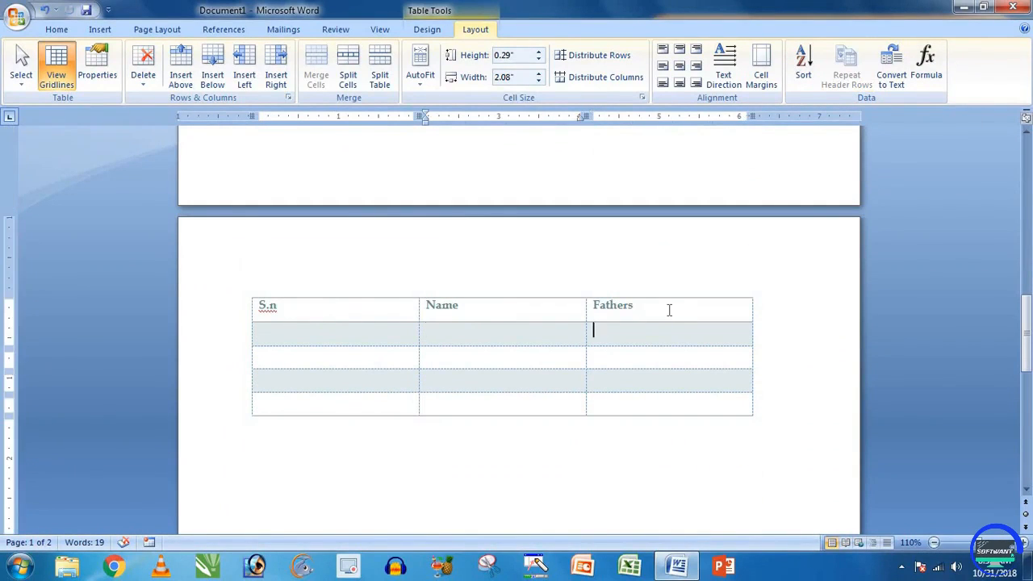
{"action": "scroll", "coordinate": [670, 310], "scroll_direction": "down", "scroll_amount": 9}
{"action": "scroll", "coordinate": [670, 309], "scroll_direction": "up", "scroll_amount": 8}
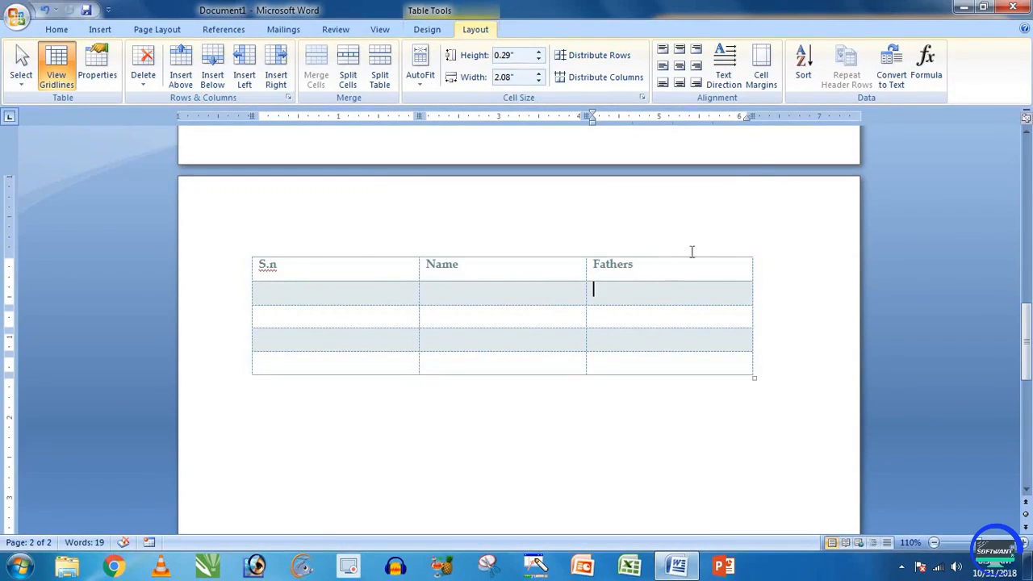
{"action": "scroll", "coordinate": [740, 206], "scroll_direction": "up", "scroll_amount": 20}
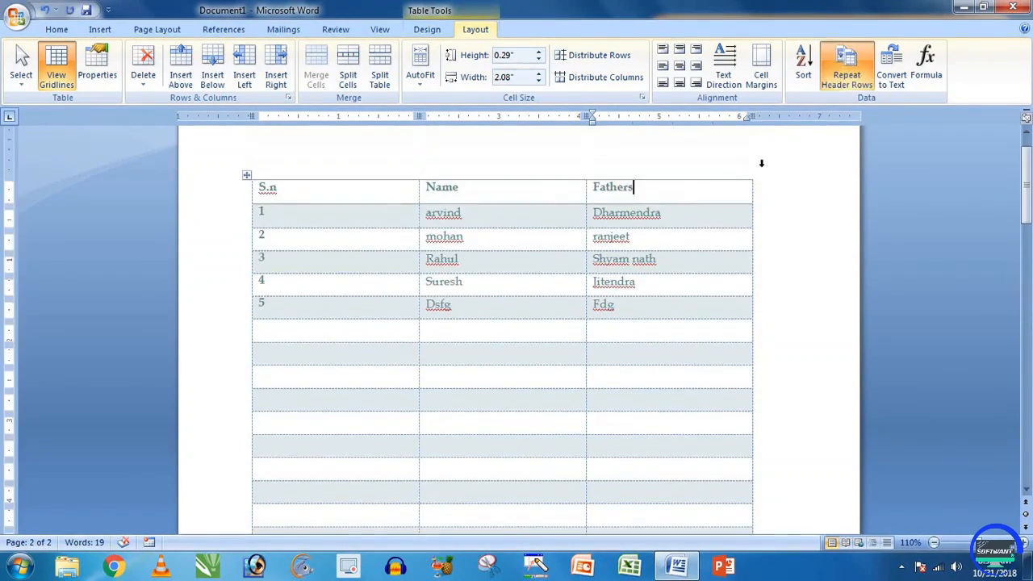
{"action": "scroll", "coordinate": [710, 256], "scroll_direction": "down", "scroll_amount": 15}
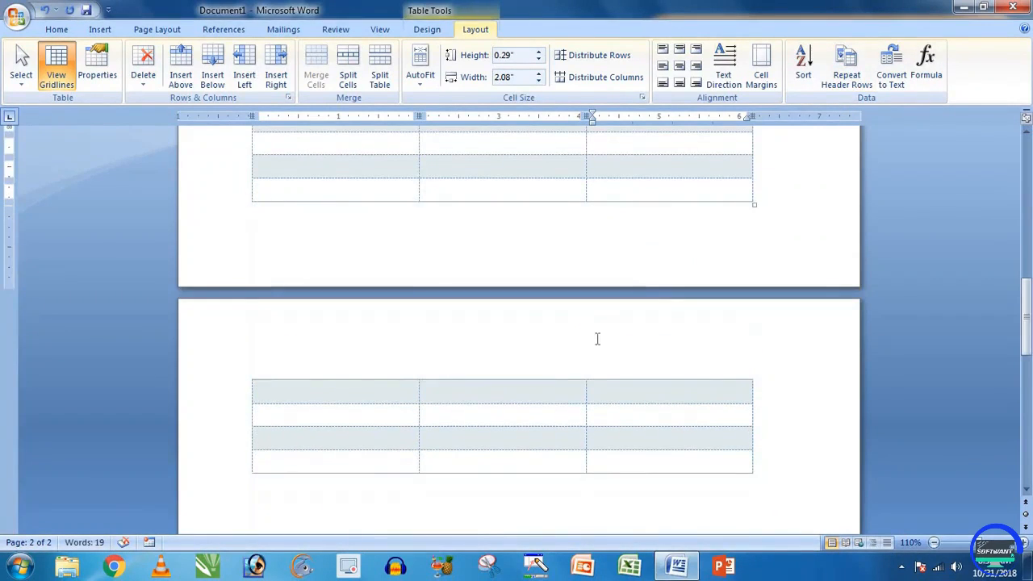
{"action": "scroll", "coordinate": [651, 298], "scroll_direction": "up", "scroll_amount": 15}
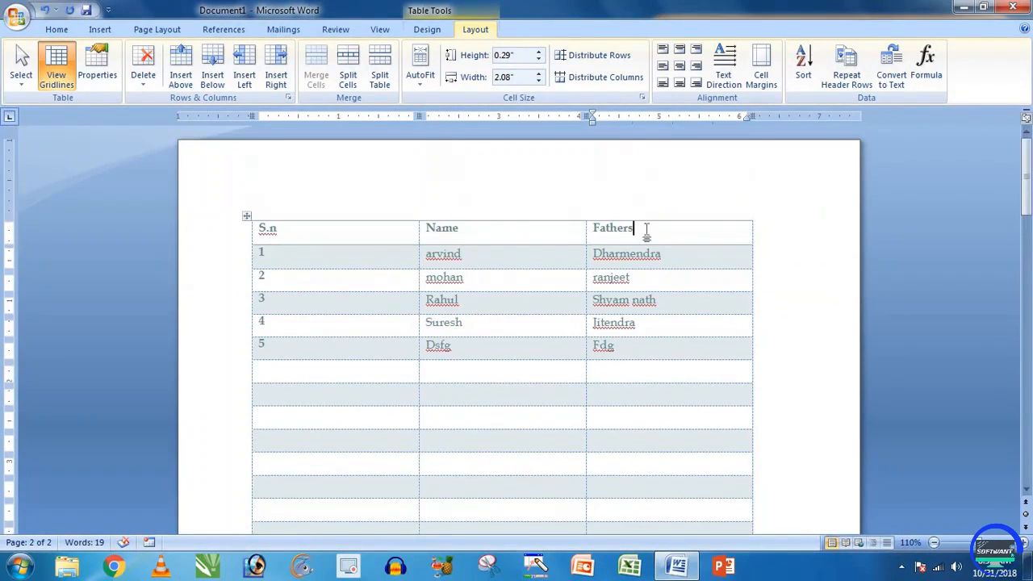
{"action": "left_click", "coordinate": [848, 85]}
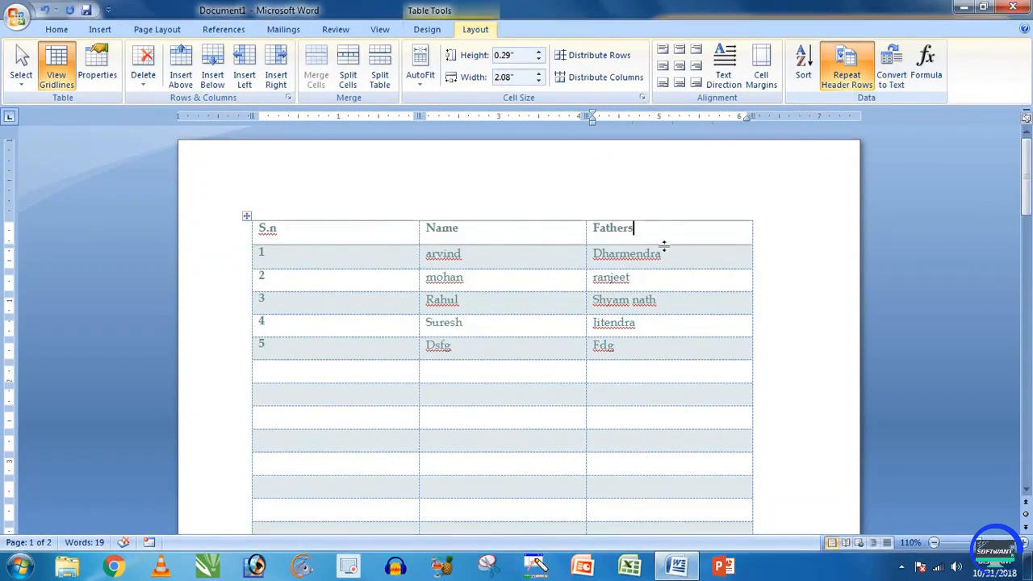
{"action": "left_click", "coordinate": [275, 236]}
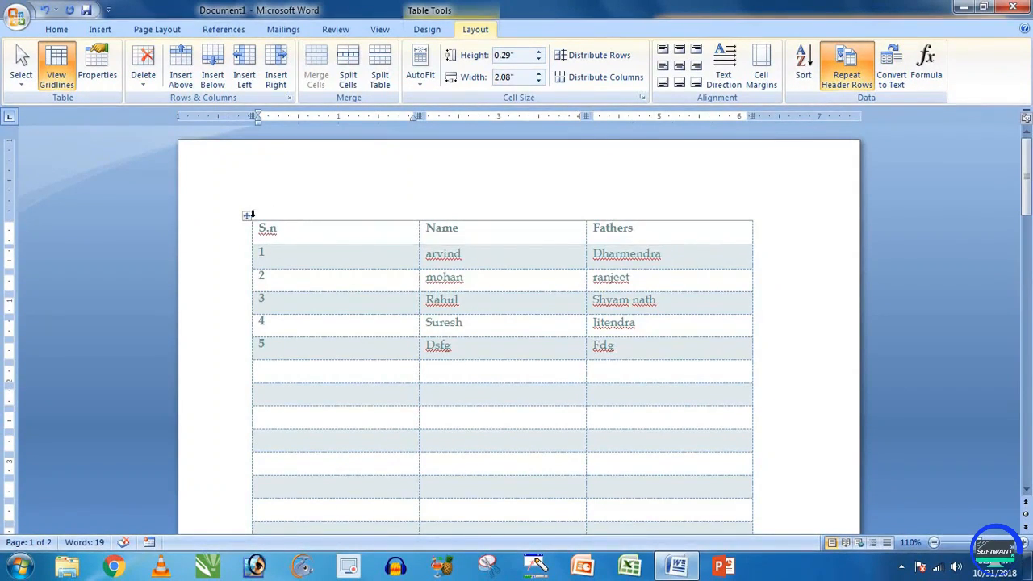
{"action": "left_click", "coordinate": [247, 215]}
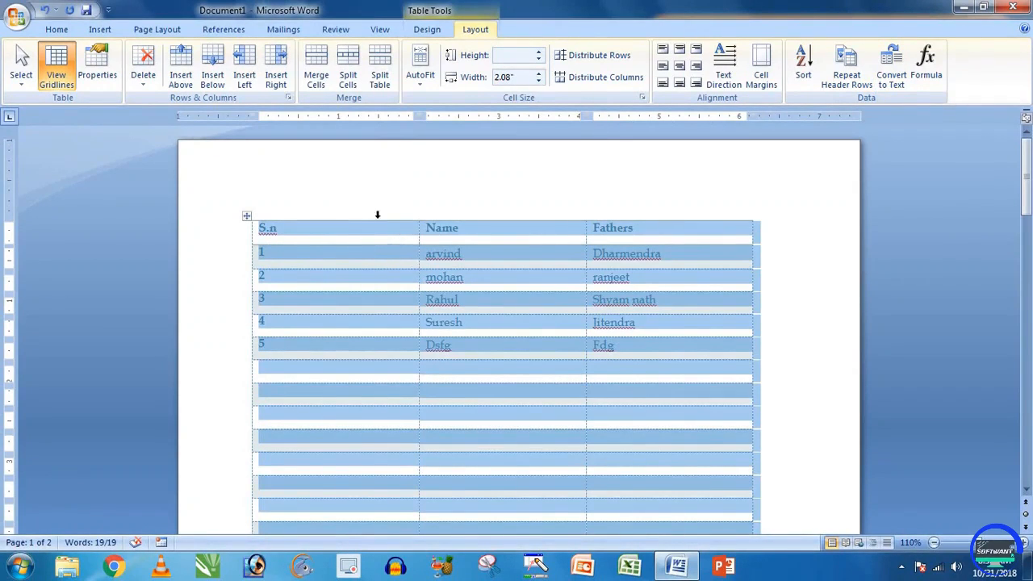
Step: Convert the S.n/Name/Fathers table to plain text separated by tabs
{"action": "left_click", "coordinate": [101, 30]}
{"action": "left_click", "coordinate": [126, 79]}
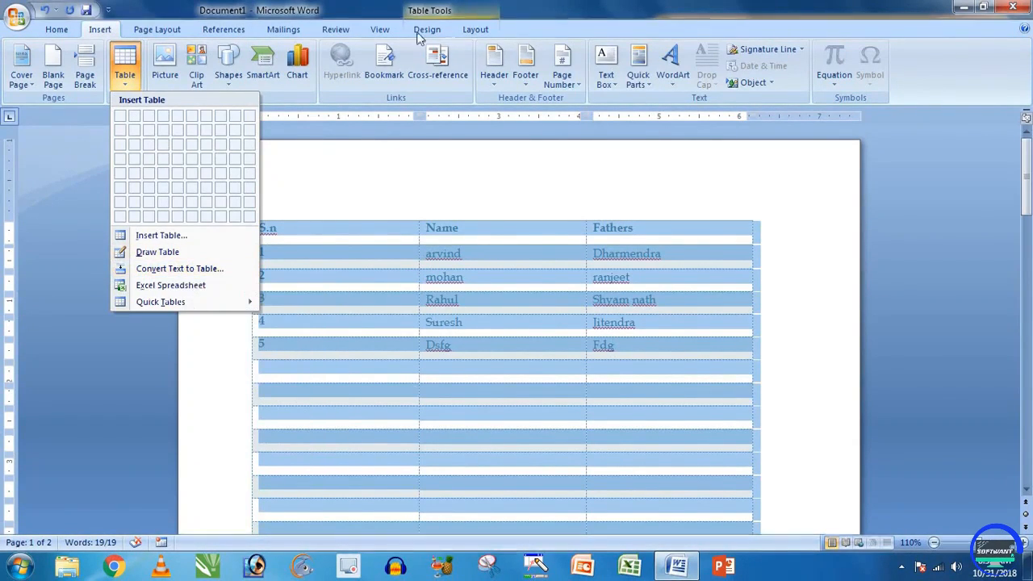
{"action": "left_click", "coordinate": [477, 29]}
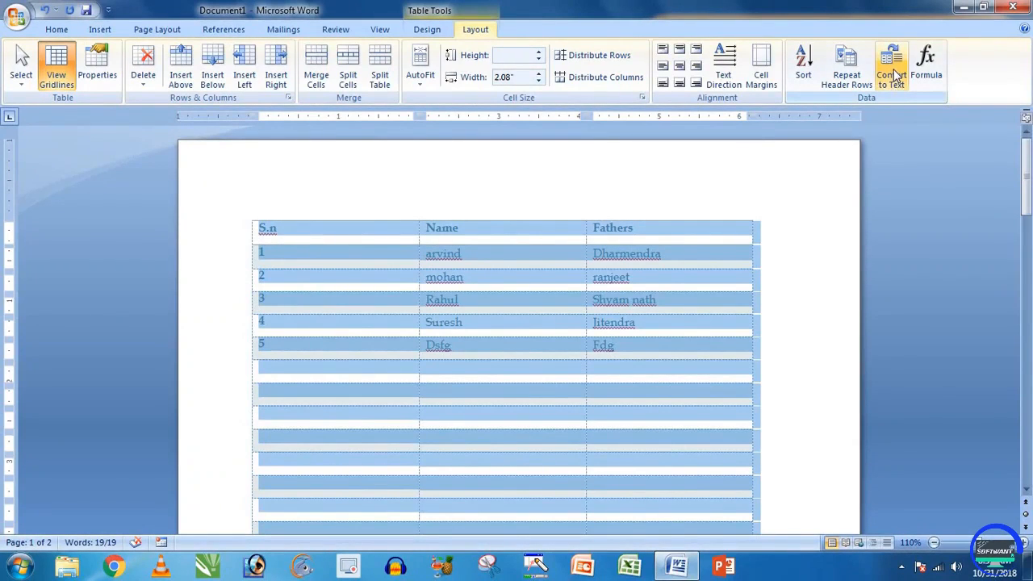
{"action": "left_click", "coordinate": [893, 88]}
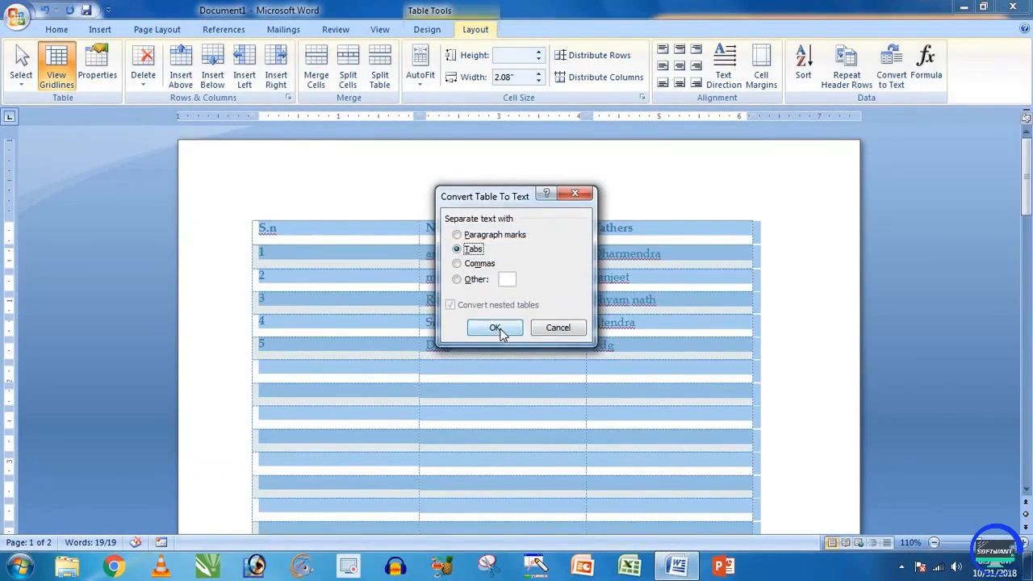
{"action": "left_click", "coordinate": [502, 327]}
{"action": "left_click", "coordinate": [530, 315]}
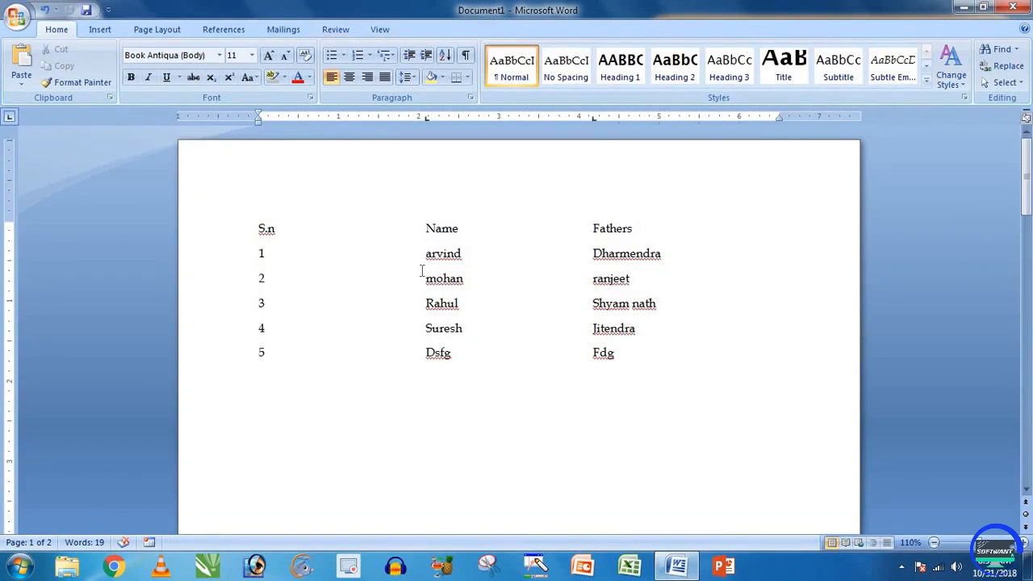
Step: Restore the table with Ctrl+Z and delete the entries in the Name and Fathers columns
{"action": "key", "text": "ctrl+z"}
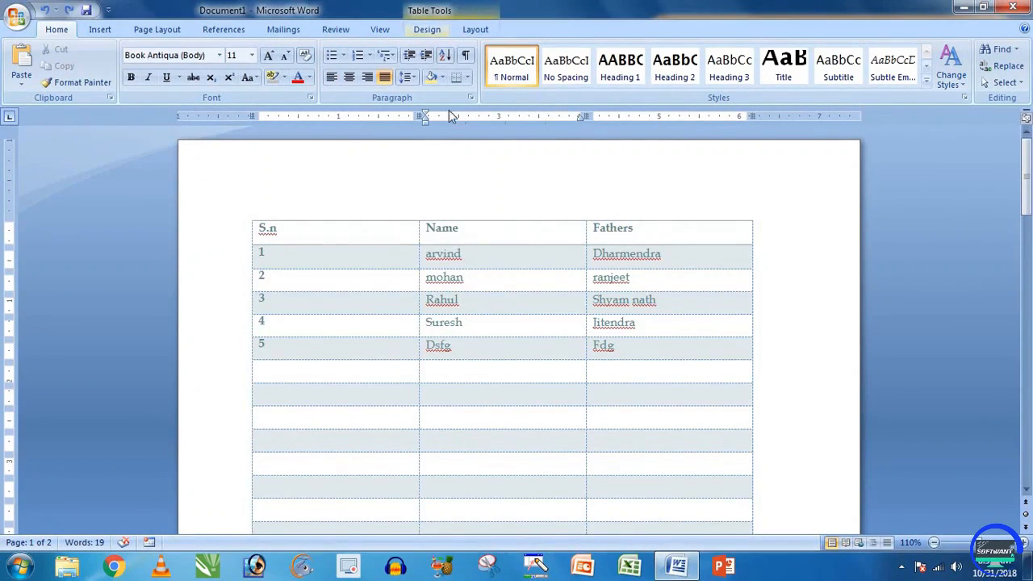
{"action": "left_click", "coordinate": [476, 29]}
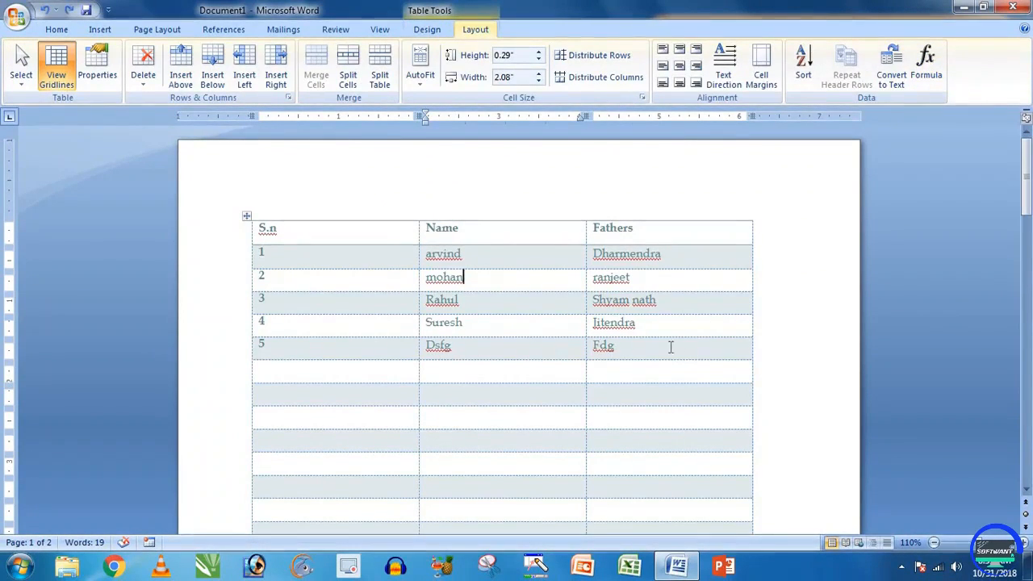
{"action": "key", "text": "ctrl+a"}
{"action": "key", "text": "BackSpace"}
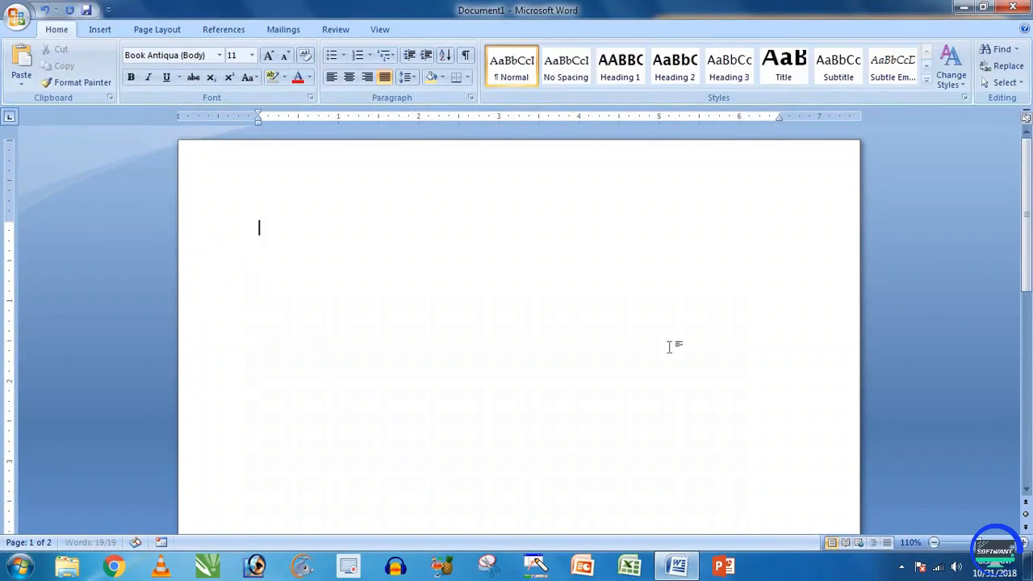
{"action": "key", "text": "ctrl+z"}
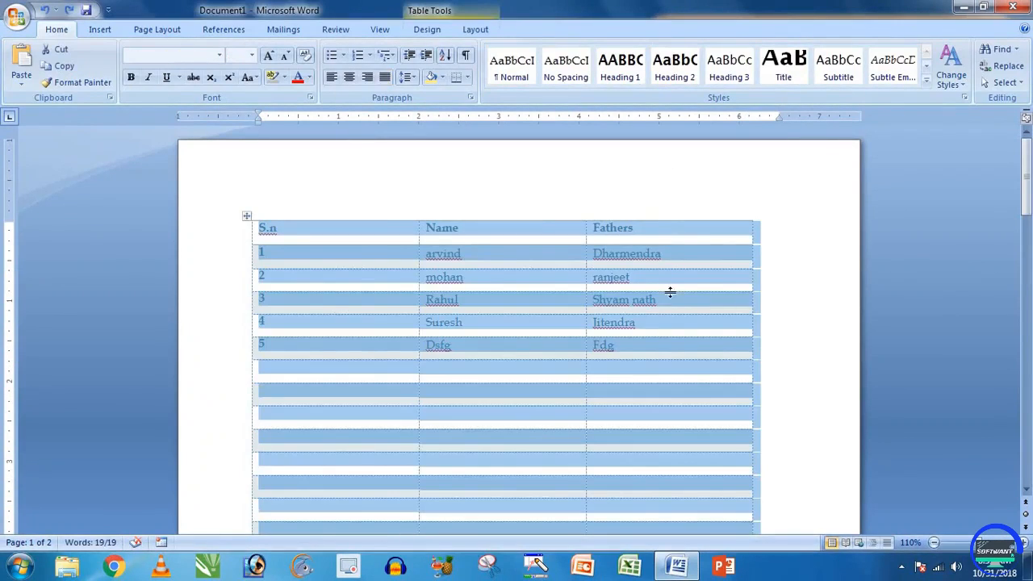
{"action": "left_click", "coordinate": [670, 293]}
{"action": "left_click_drag", "start_coordinate": [428, 254], "coordinate": [628, 358]}
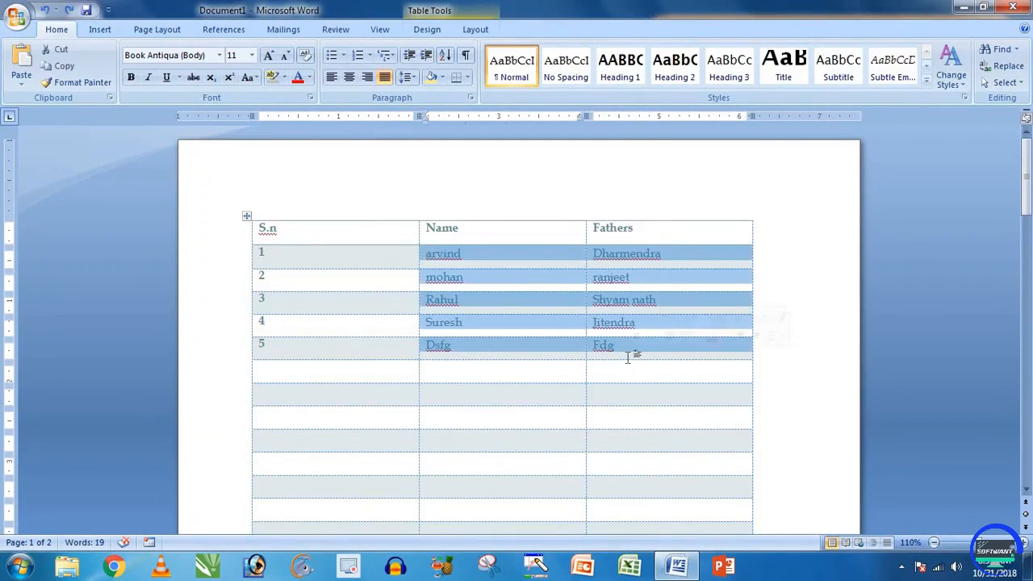
{"action": "key", "text": "Delete"}
Step: Enter 20, 30 and 50 down the Name cells of rows 2–4
{"action": "left_click", "coordinate": [537, 277]}
{"action": "type", "text": "20"}
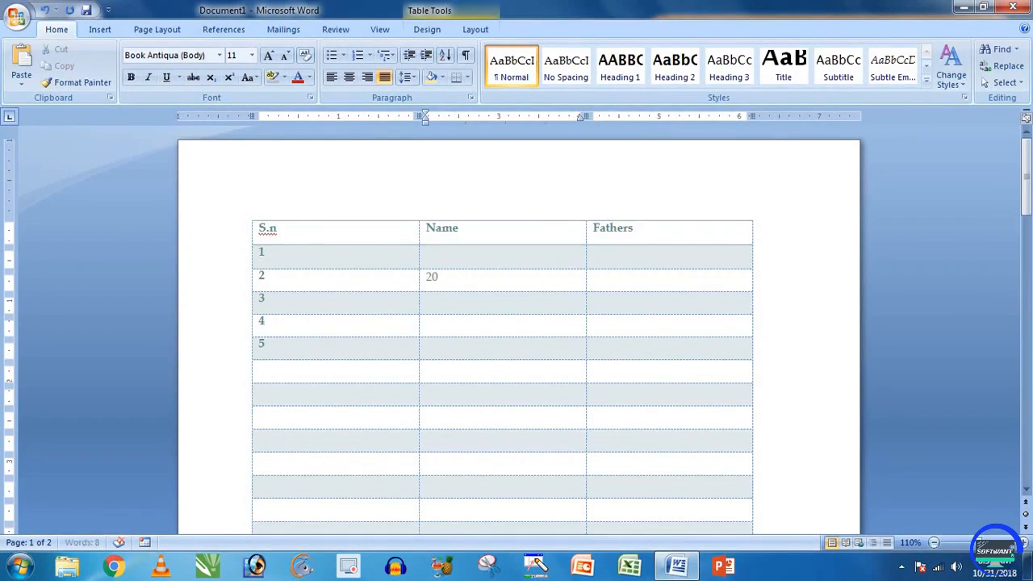
{"action": "key", "text": "Down"}
{"action": "type", "text": "30"}
{"action": "key", "text": "Down"}
{"action": "type", "text": "50"}
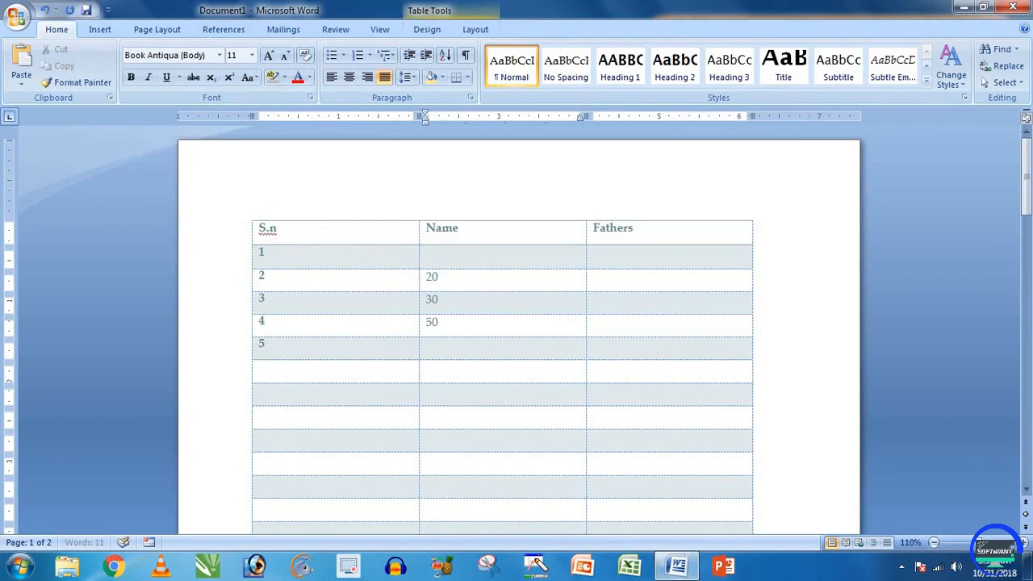
{"action": "key", "text": "Down"}
{"action": "scroll", "coordinate": [537, 278], "scroll_direction": "down", "scroll_amount": 6}
{"action": "scroll", "coordinate": [537, 278], "scroll_direction": "up", "scroll_amount": 6}
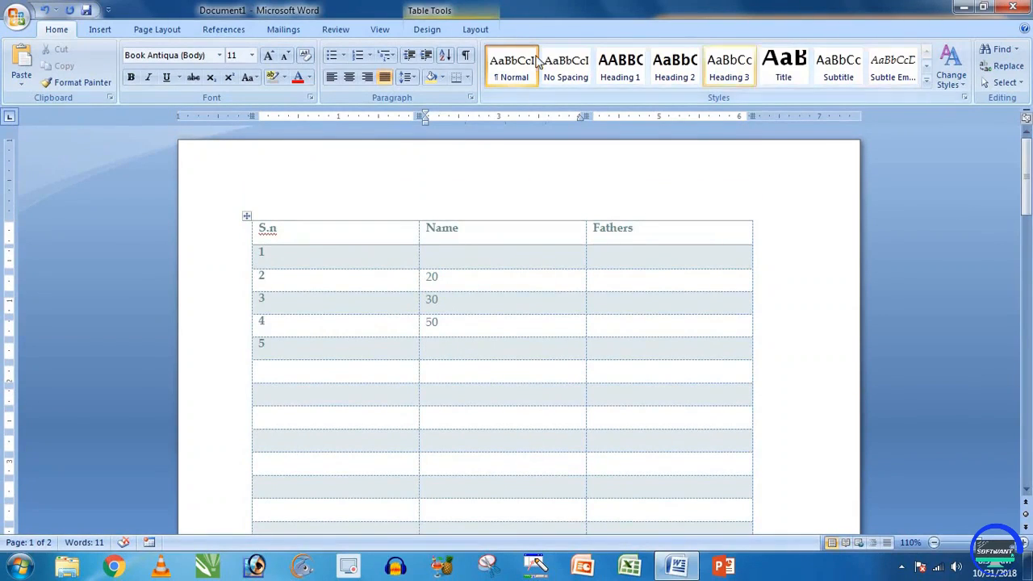
{"action": "left_click", "coordinate": [476, 29]}
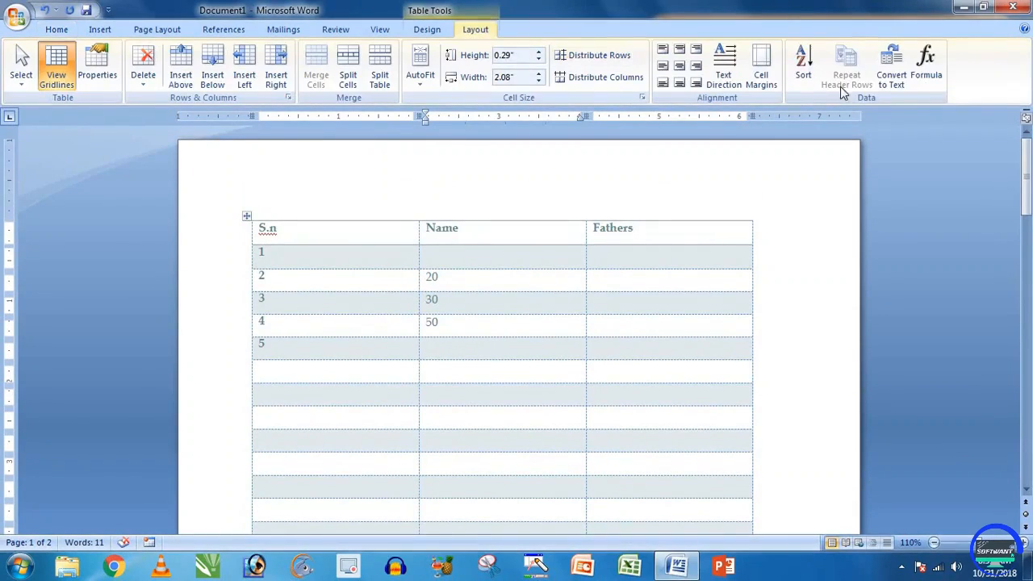
Step: Total row 5's Name cell with =SUM(ABOVE), giving 100
{"action": "left_click", "coordinate": [926, 65]}
{"action": "left_click_drag", "start_coordinate": [667, 342], "coordinate": [669, 252]}
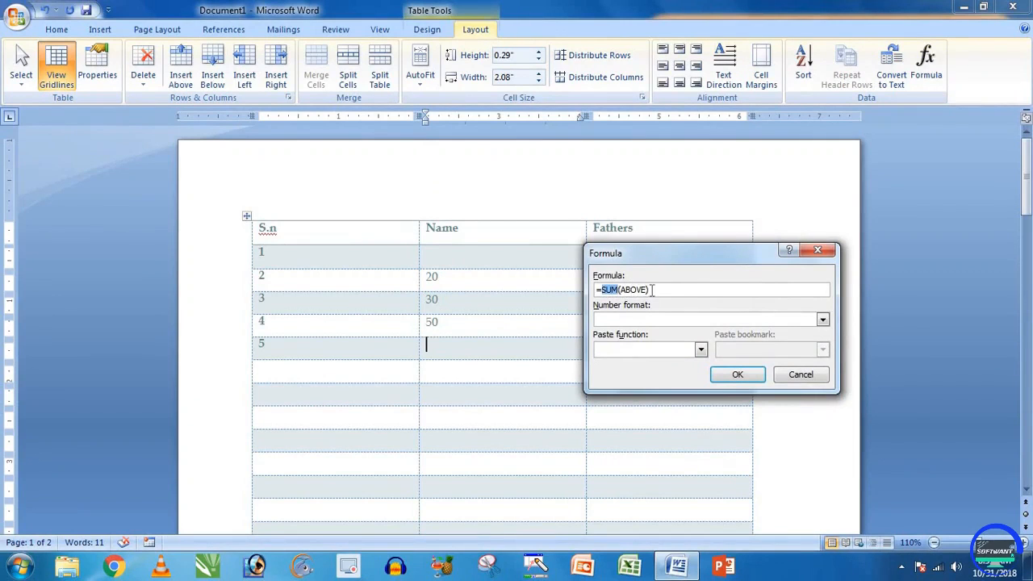
{"action": "left_click", "coordinate": [730, 373]}
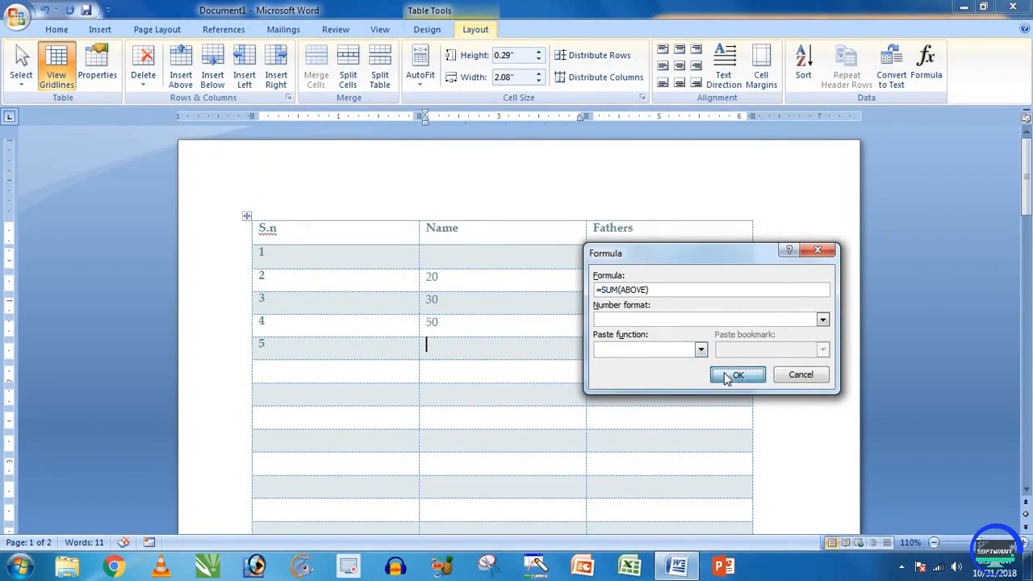
{"action": "double_click", "coordinate": [437, 344]}
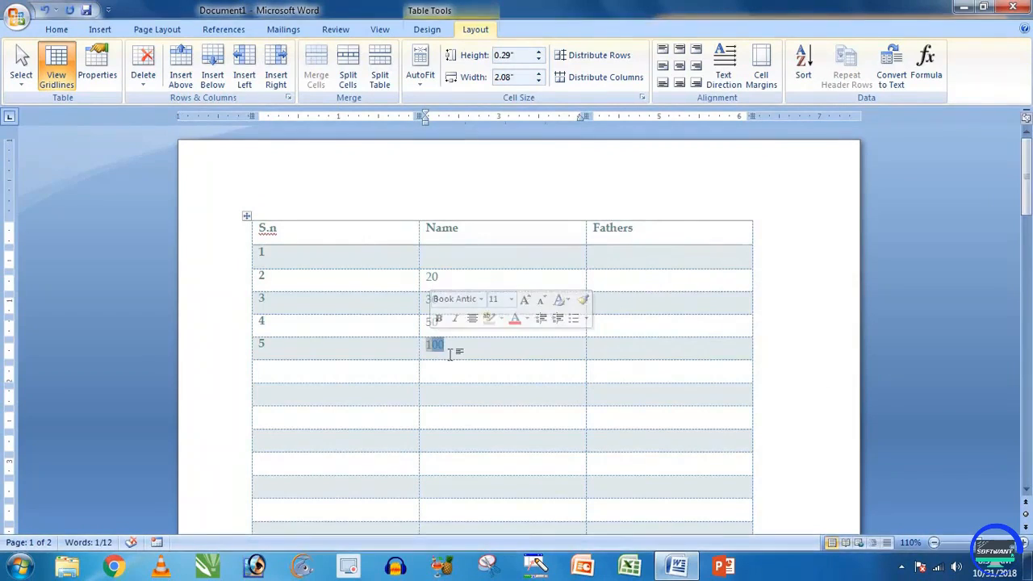
{"action": "left_click", "coordinate": [601, 353]}
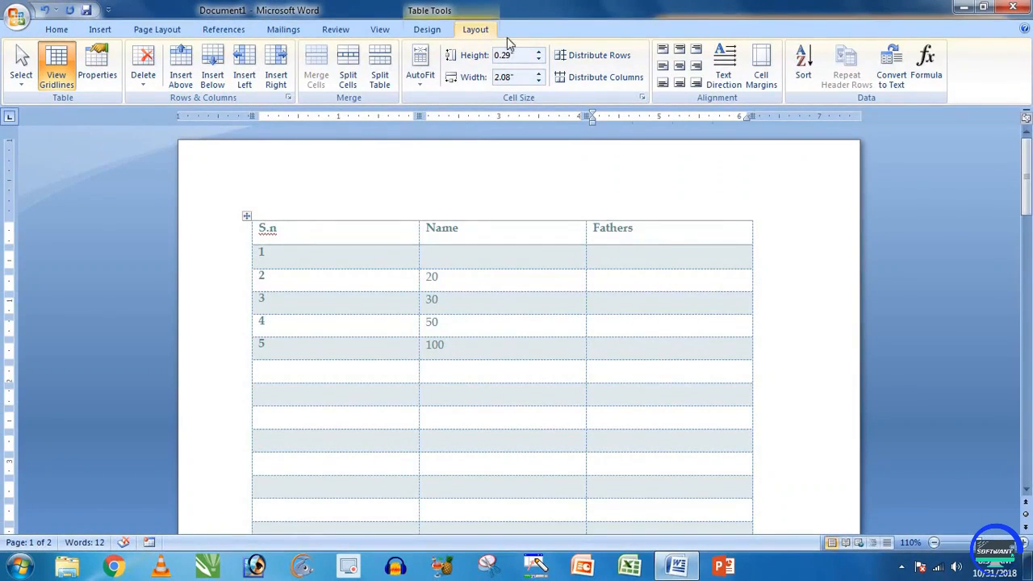
Step: Put the formula =20+60+30 in row 5's Fathers cell, giving 110
{"action": "left_click", "coordinate": [924, 68]}
{"action": "left_click_drag", "start_coordinate": [692, 259], "coordinate": [791, 160]}
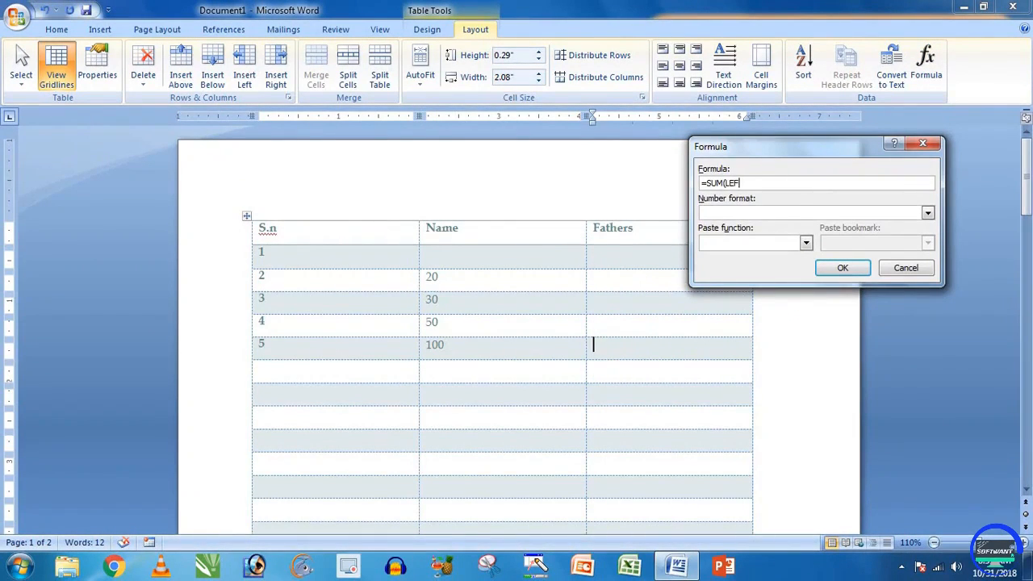
{"action": "key", "text": "BackSpace"}
{"action": "key", "text": "BackSpace"}
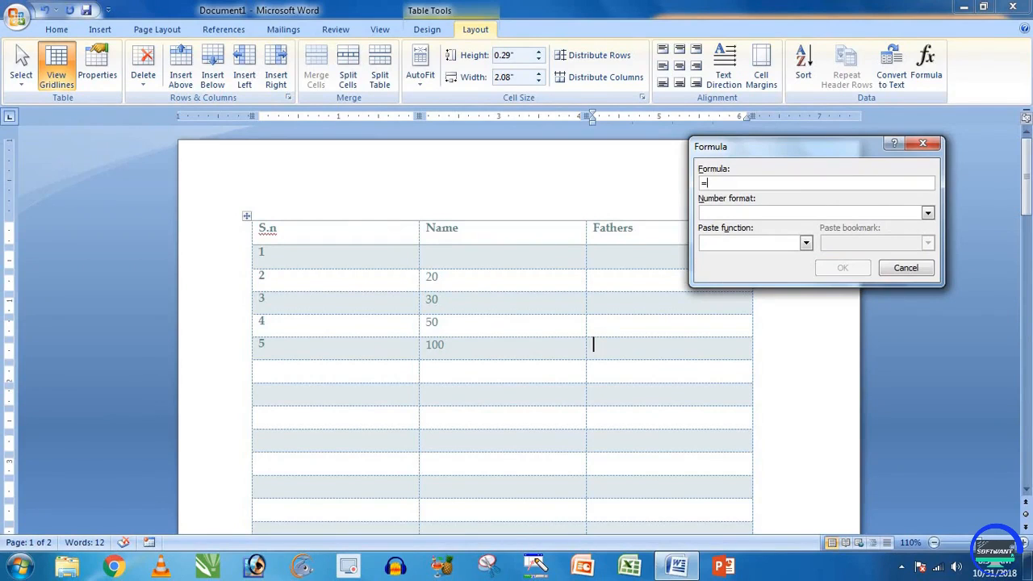
{"action": "type", "text": "20+60+30"}
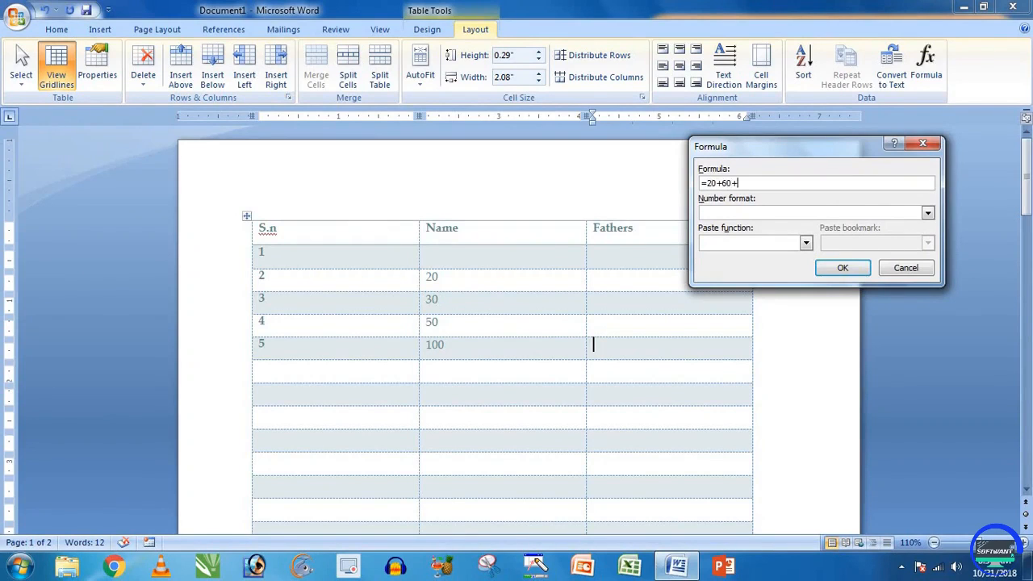
{"action": "left_click", "coordinate": [839, 269]}
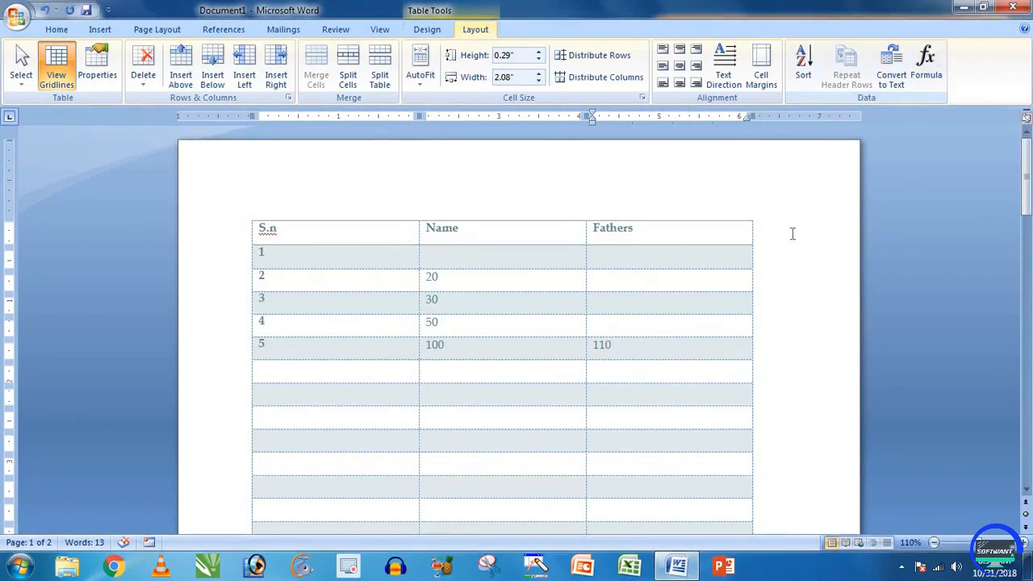
{"action": "left_click", "coordinate": [112, 29]}
{"action": "left_click", "coordinate": [427, 29]}
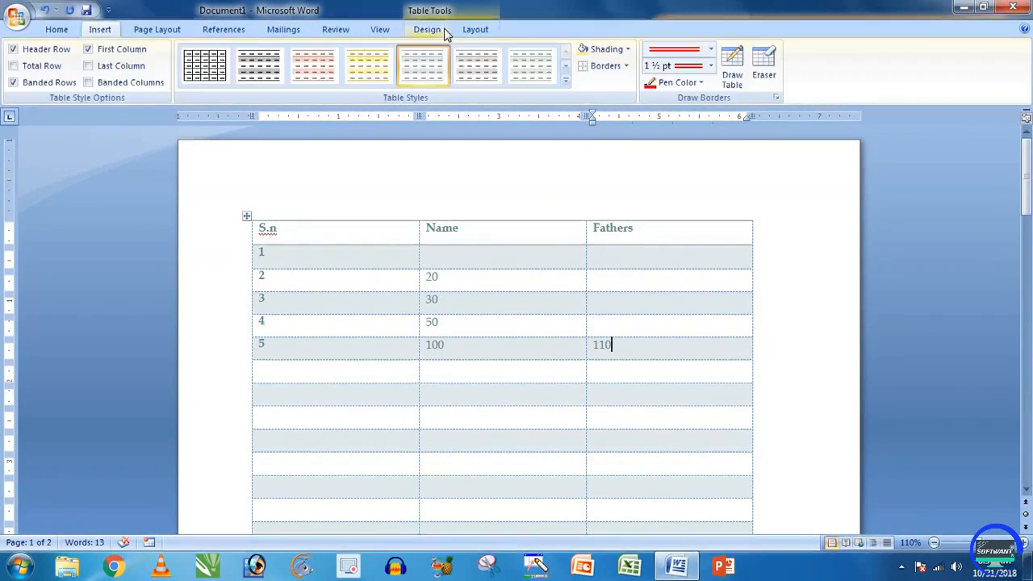
Step: Browse the Design, Layout and Page Layout tabs, clicking table cells without changing anything
{"action": "left_click", "coordinate": [476, 29]}
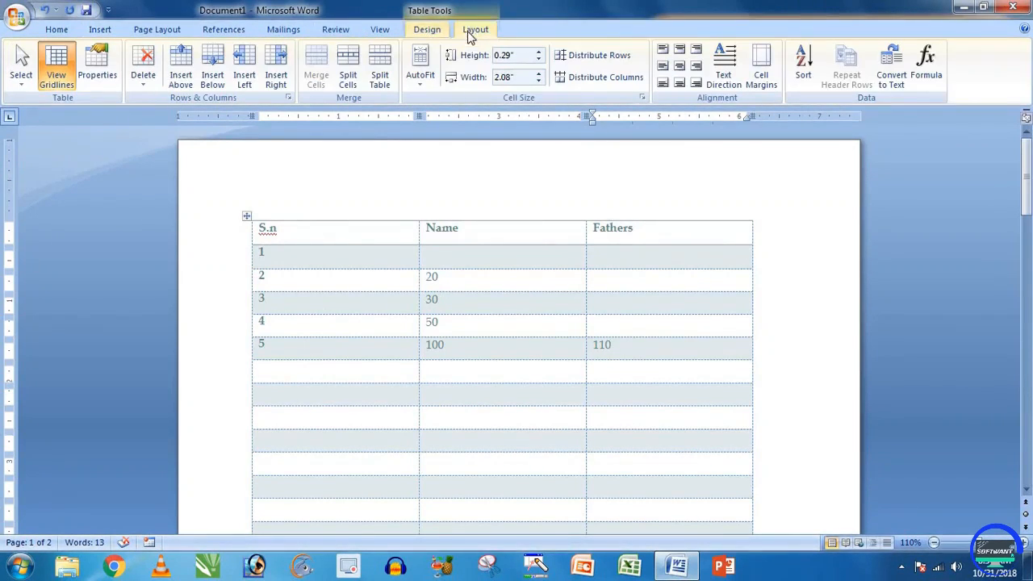
{"action": "left_click", "coordinate": [467, 282]}
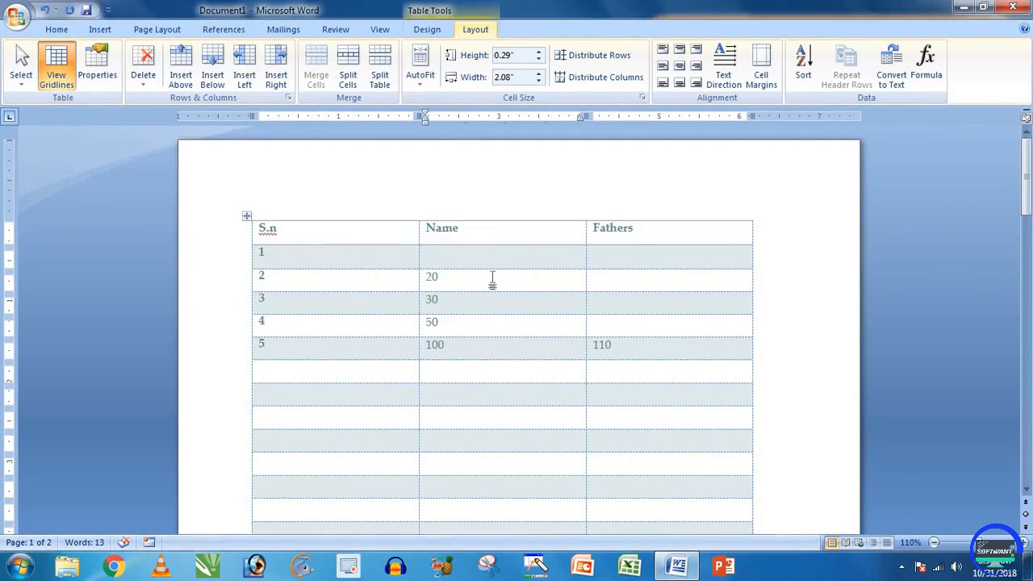
{"action": "left_click", "coordinate": [446, 32]}
{"action": "left_click", "coordinate": [470, 30]}
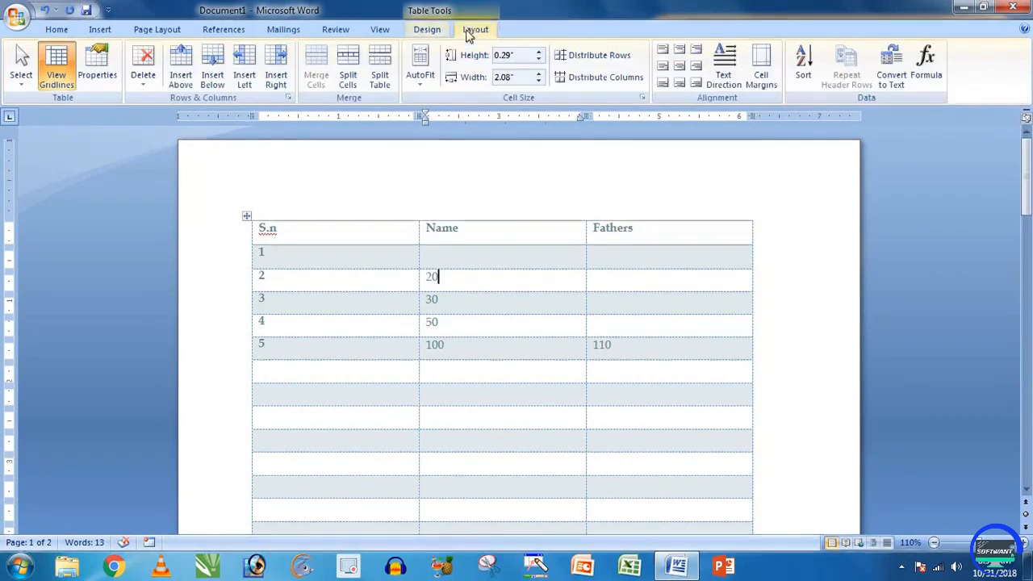
{"action": "left_click", "coordinate": [424, 31]}
{"action": "left_click", "coordinate": [473, 30]}
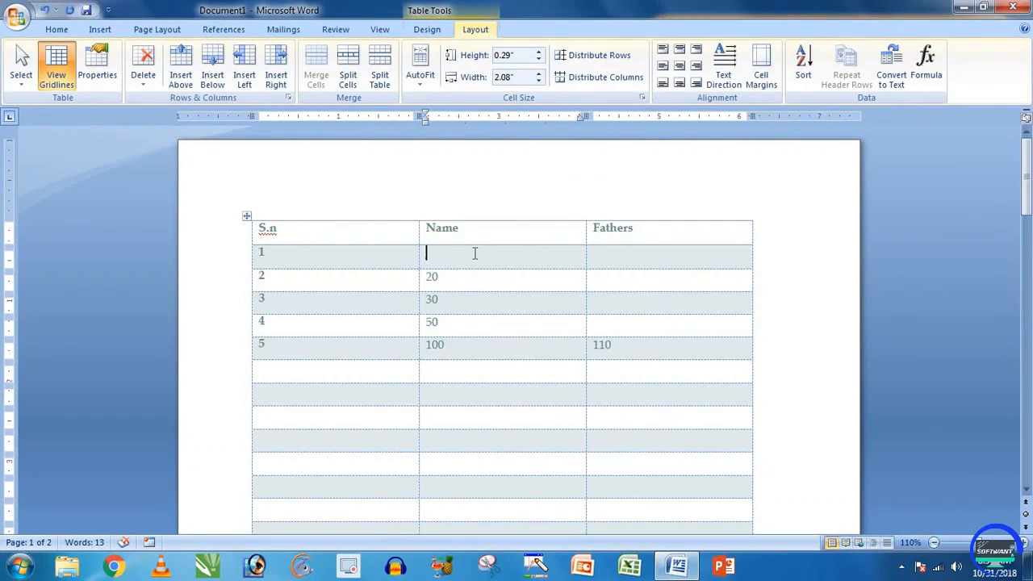
{"action": "left_click", "coordinate": [143, 29]}
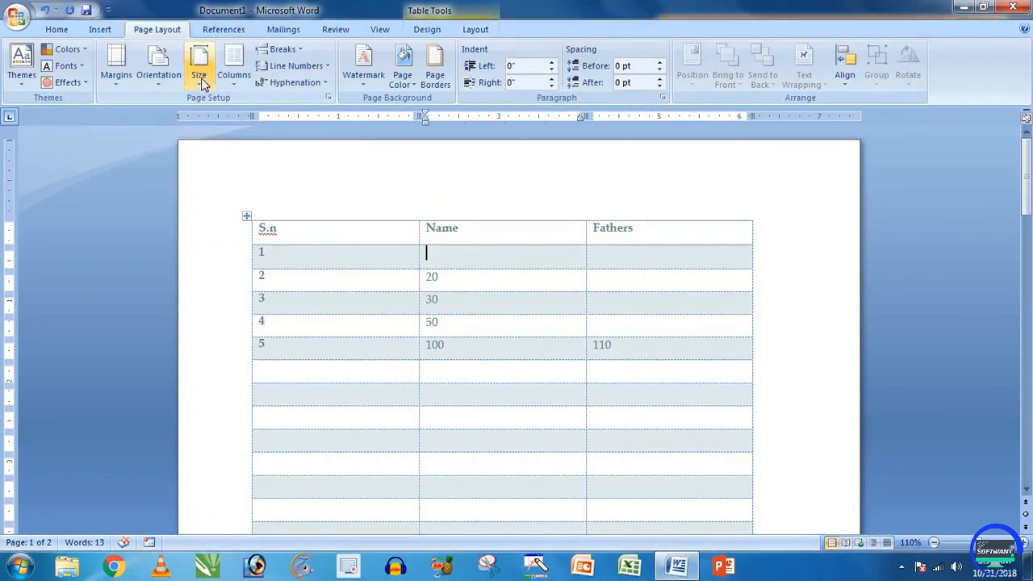
{"action": "left_click", "coordinate": [562, 183]}
{"action": "left_click", "coordinate": [643, 263]}
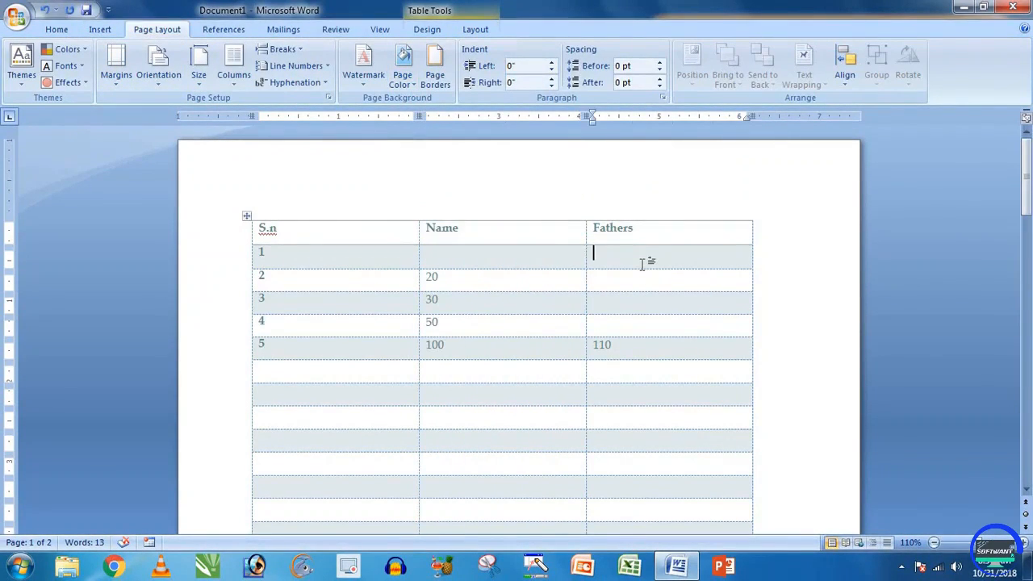